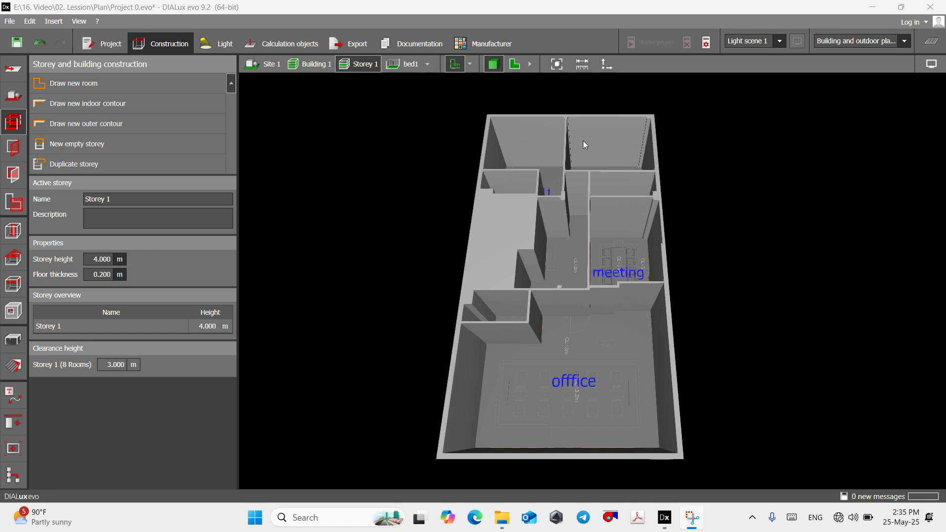
- Show Storey 1 in plan view and choose the rectangular window with mullion as the active aperture
scroll(614, 148, up, 2)
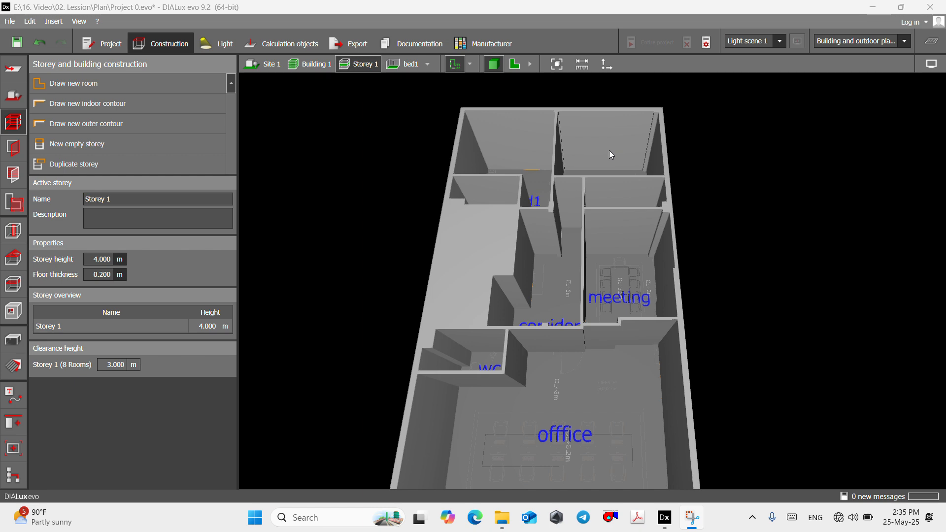
click(516, 65)
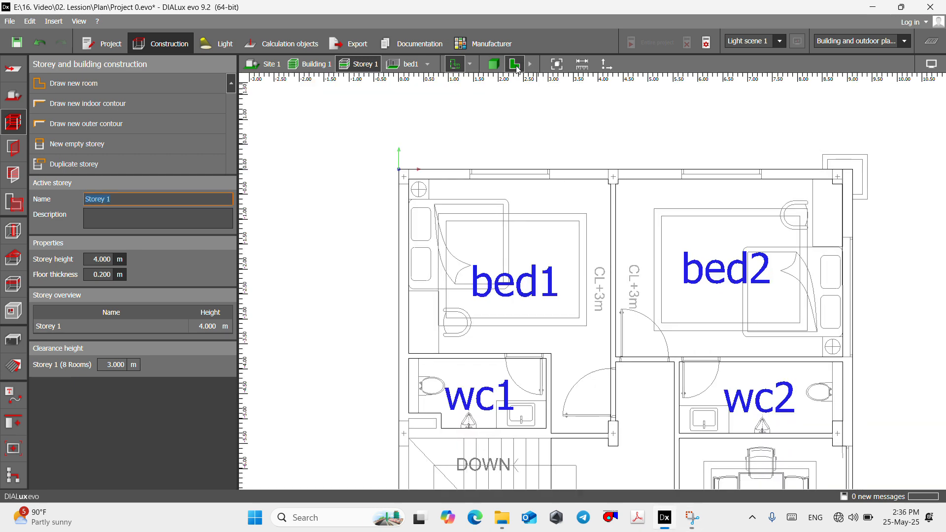
scroll(497, 294, up, 1)
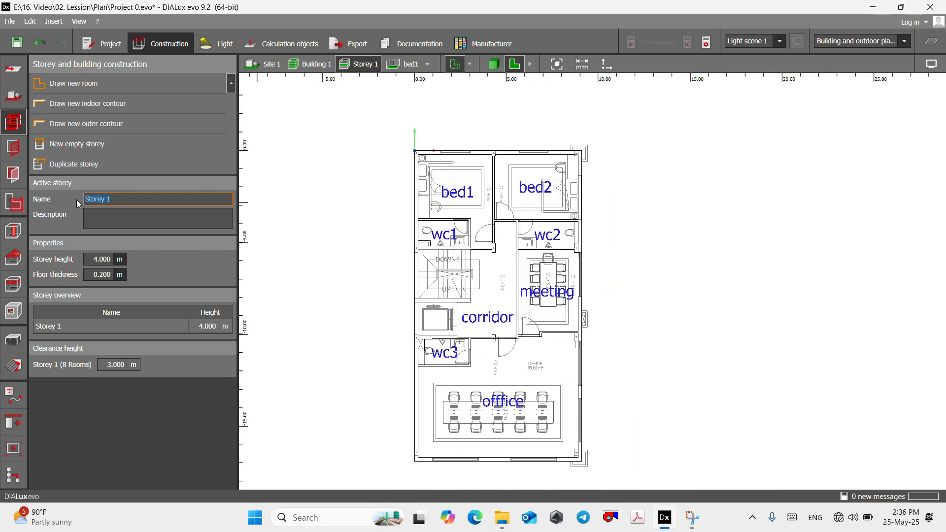
click(14, 148)
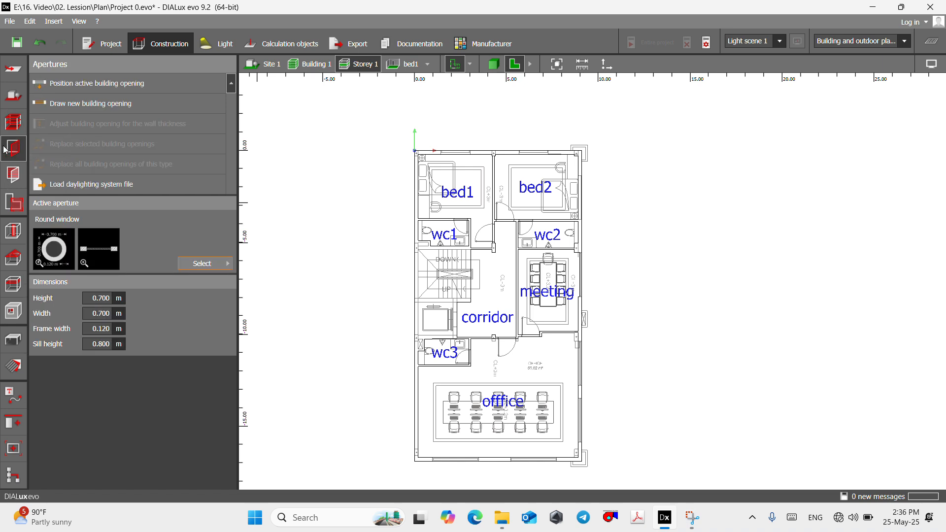
click(212, 266)
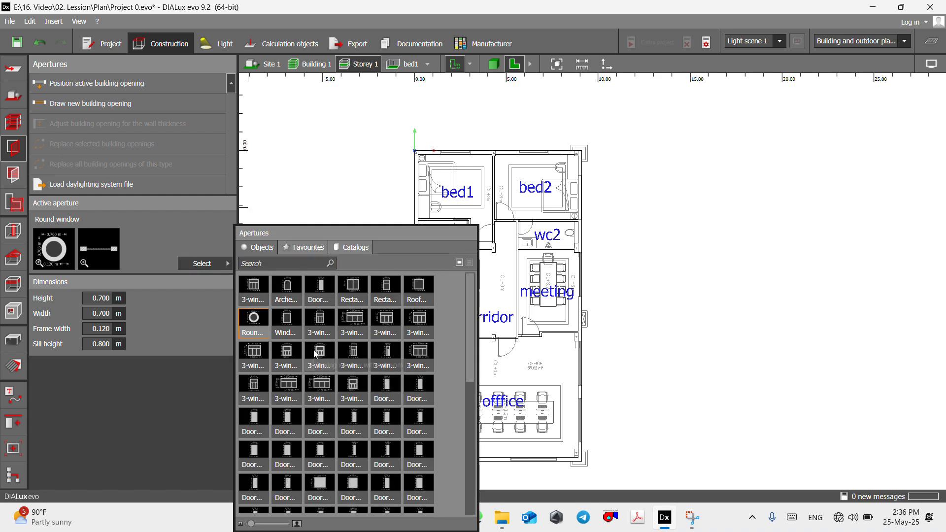
scroll(318, 354, down, 5)
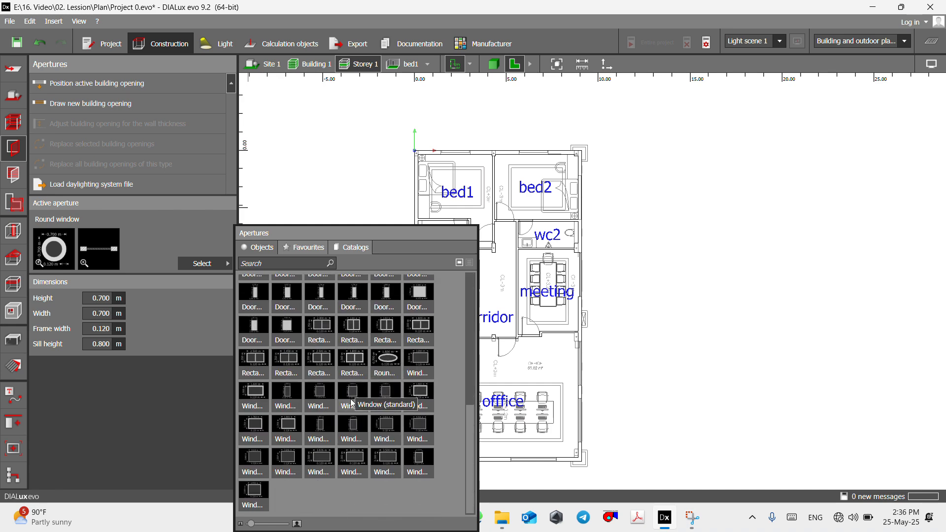
scroll(353, 404, up, 5)
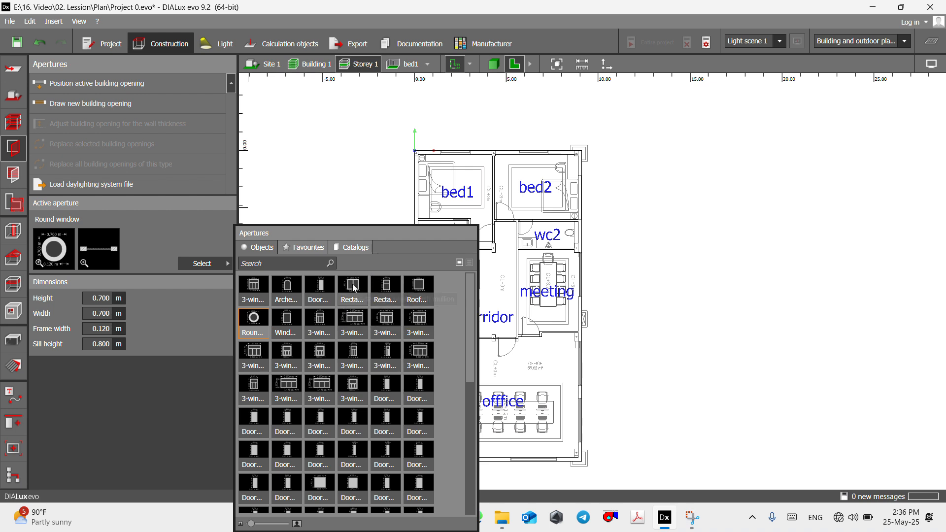
click(354, 288)
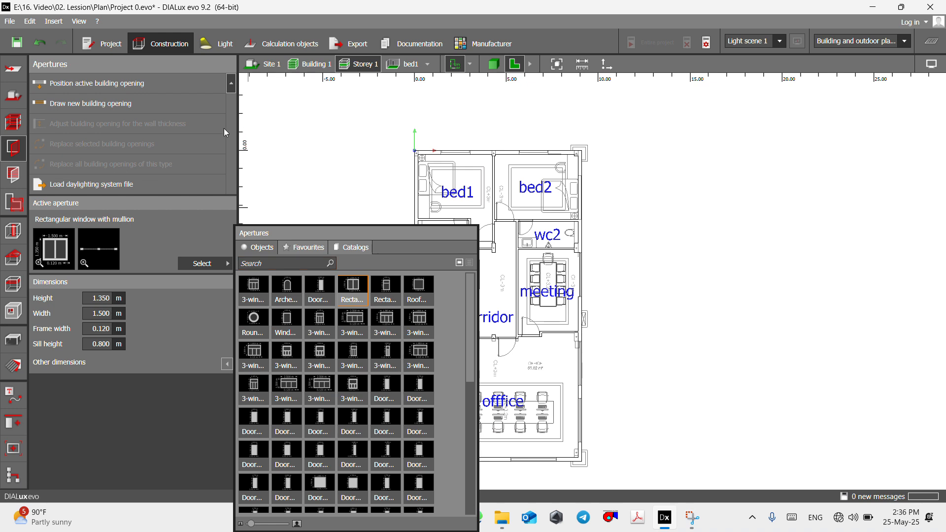
- Draw a 1.6 m wide mullioned window in bed1's outer wall, tracing the window outline on the floor plan
click(121, 105)
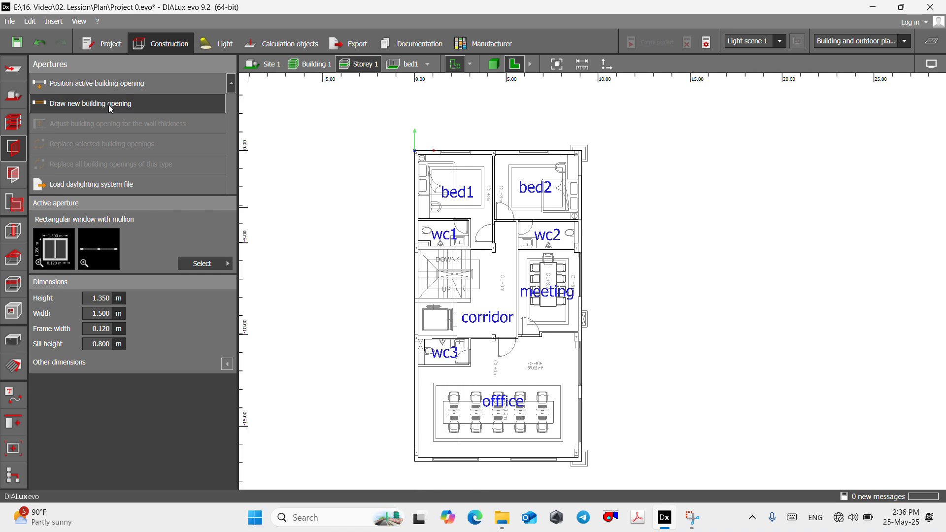
scroll(446, 139, up, 6)
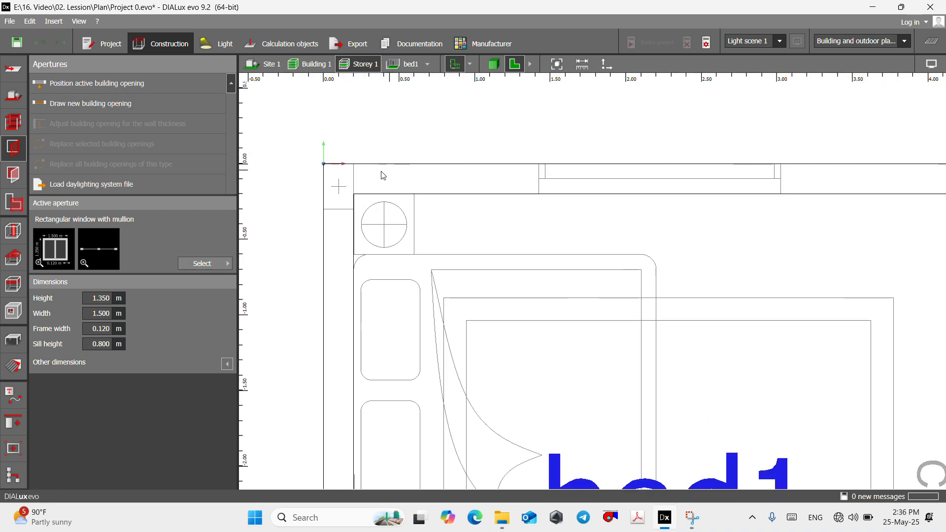
scroll(470, 175, up, 2)
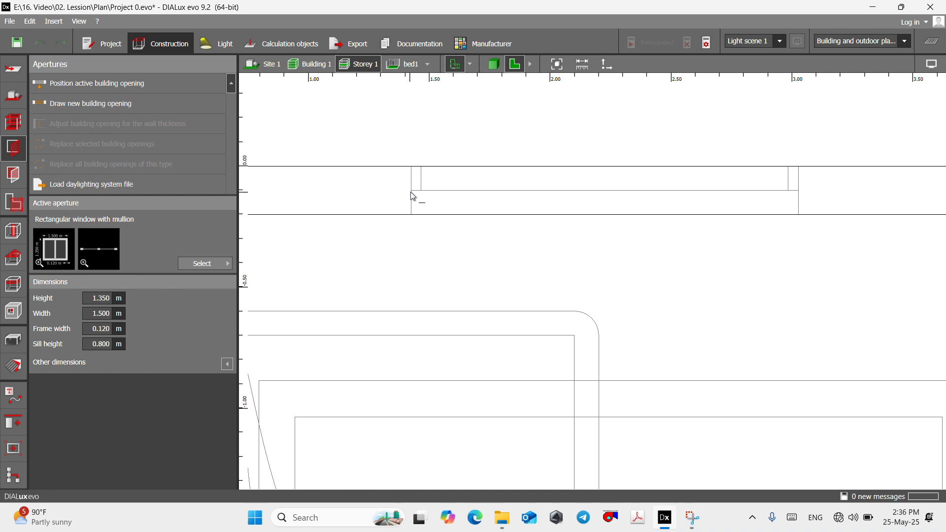
scroll(411, 193, up, 1)
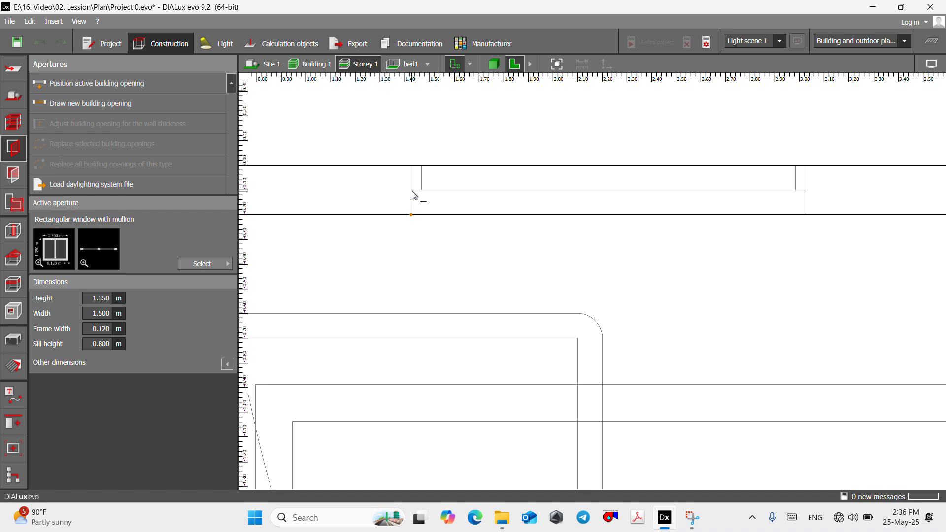
click(412, 192)
scroll(446, 203, down, 3)
scroll(684, 220, up, 3)
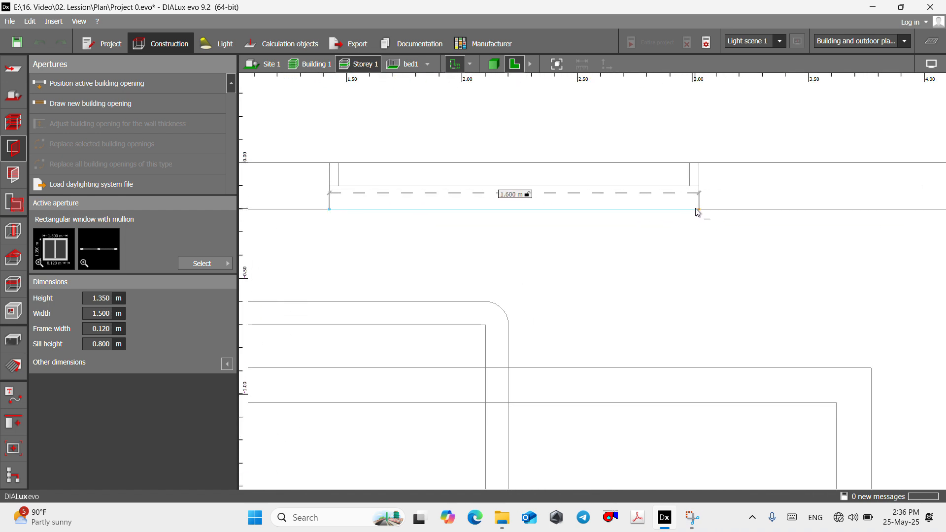
click(701, 213)
scroll(543, 209, down, 3)
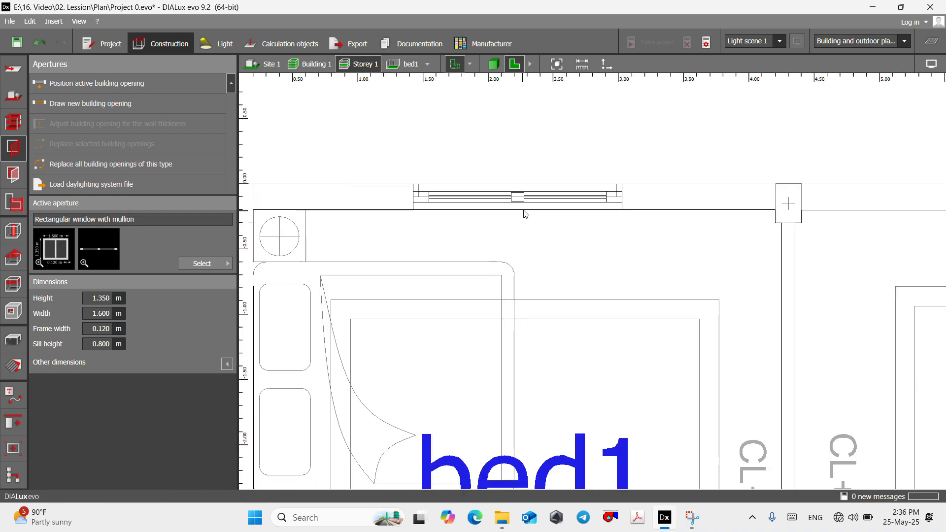
scroll(542, 208, up, 3)
scroll(526, 208, down, 5)
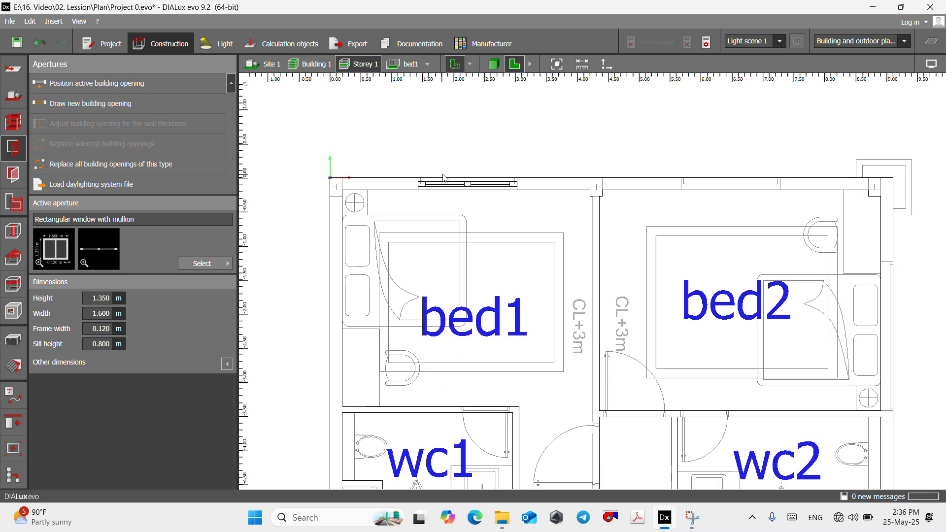
scroll(492, 305, up, 2)
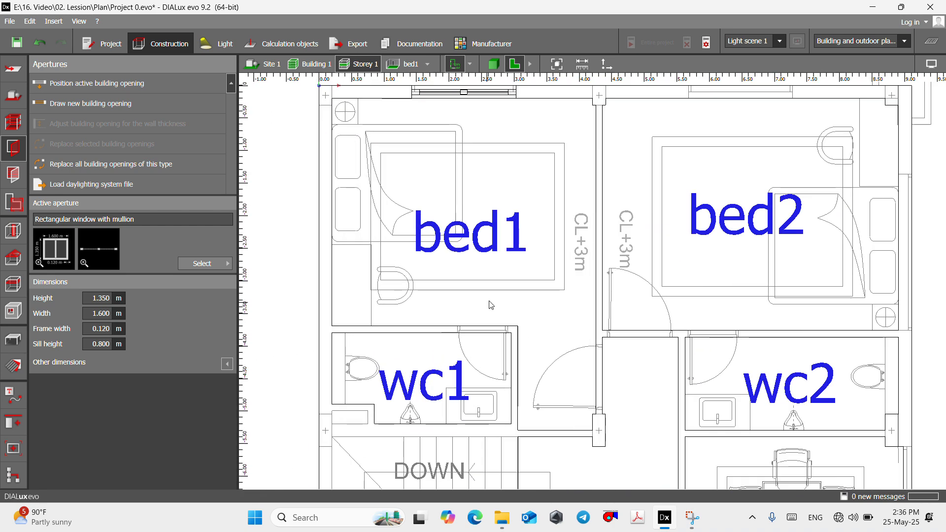
- Show bed1 in 3D and set its window's height to 1.2 m and sill height to 1.0 m
click(412, 64)
click(494, 65)
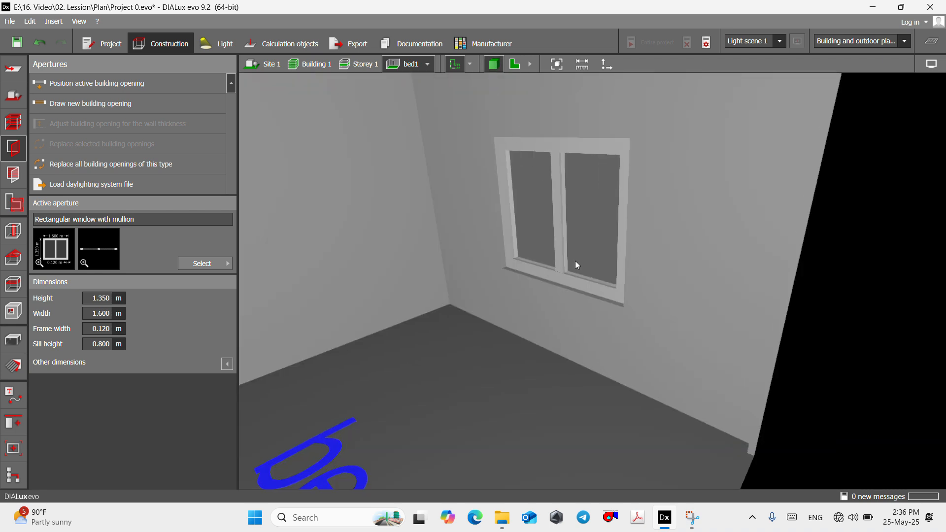
drag(575, 261, 596, 288)
right_drag(595, 288, 551, 307)
scroll(551, 308, up, 2)
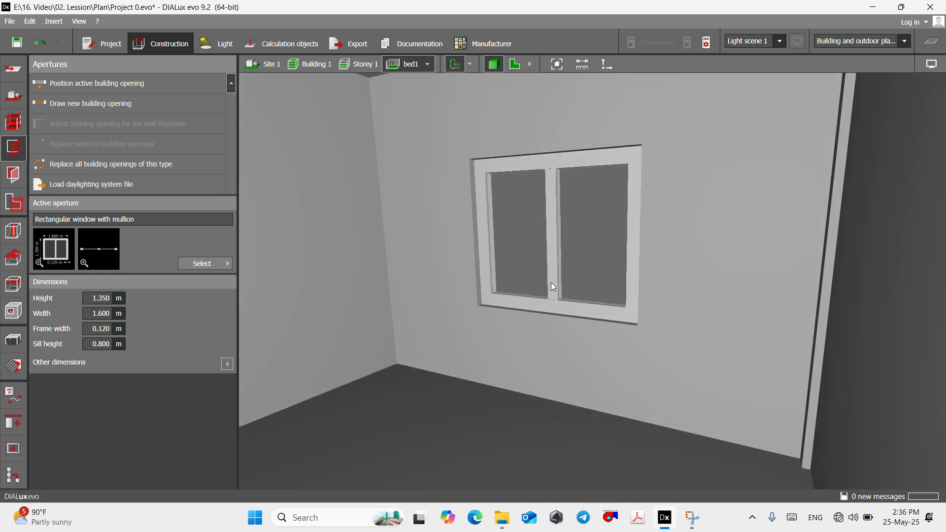
click(554, 171)
click(122, 363)
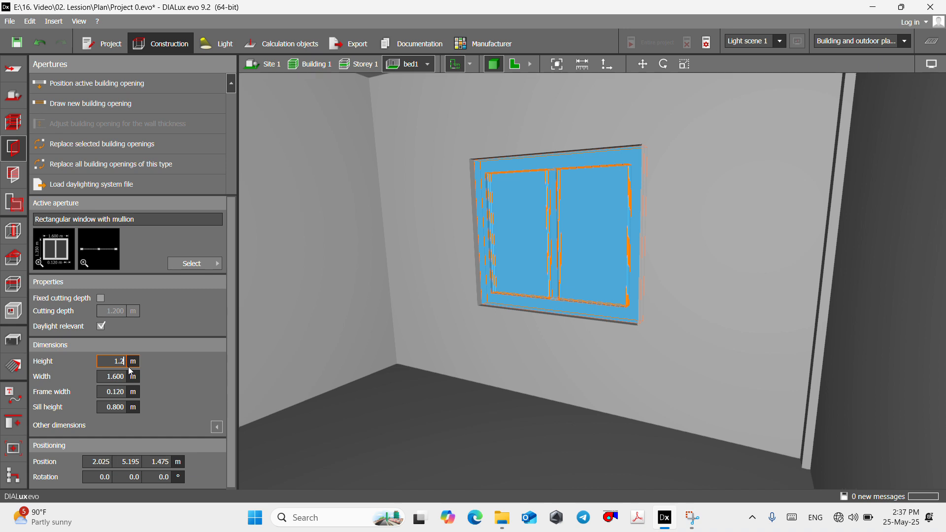
key(Return)
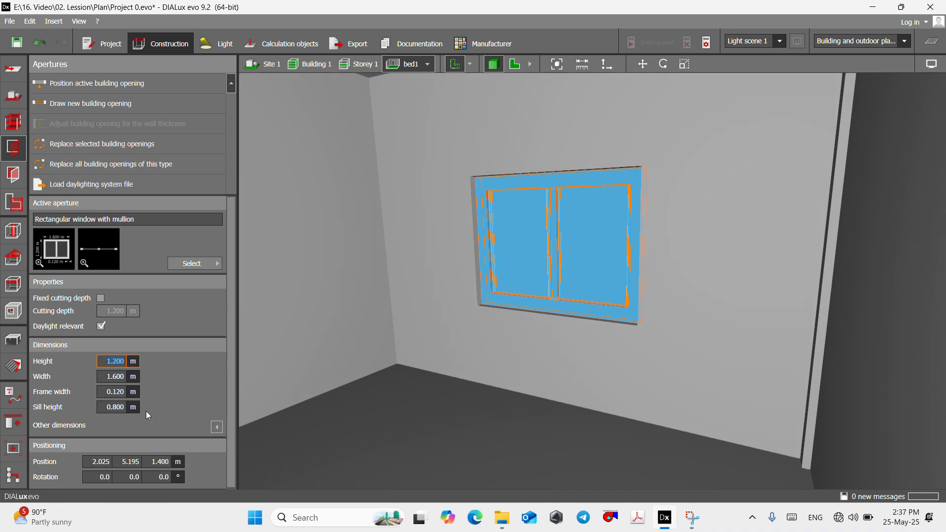
click(121, 409)
key(Return)
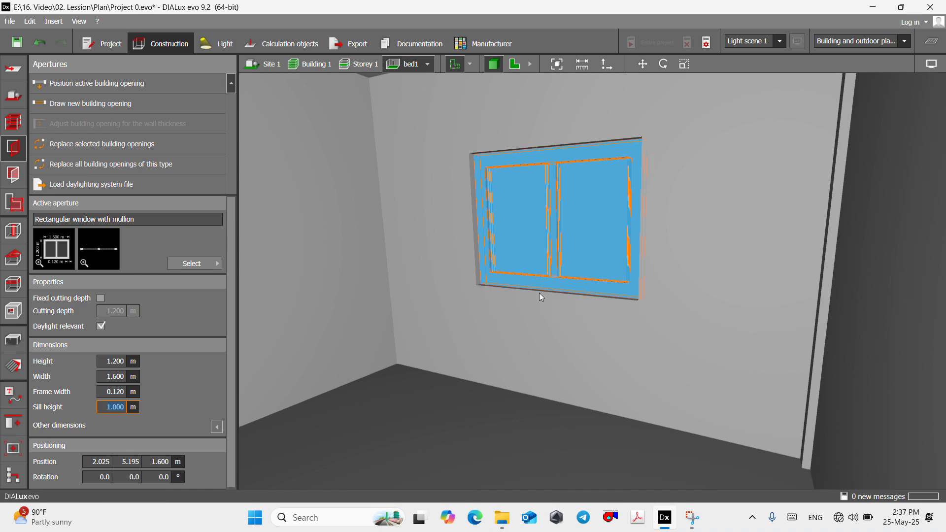
scroll(542, 291, down, 2)
right_drag(551, 288, 535, 239)
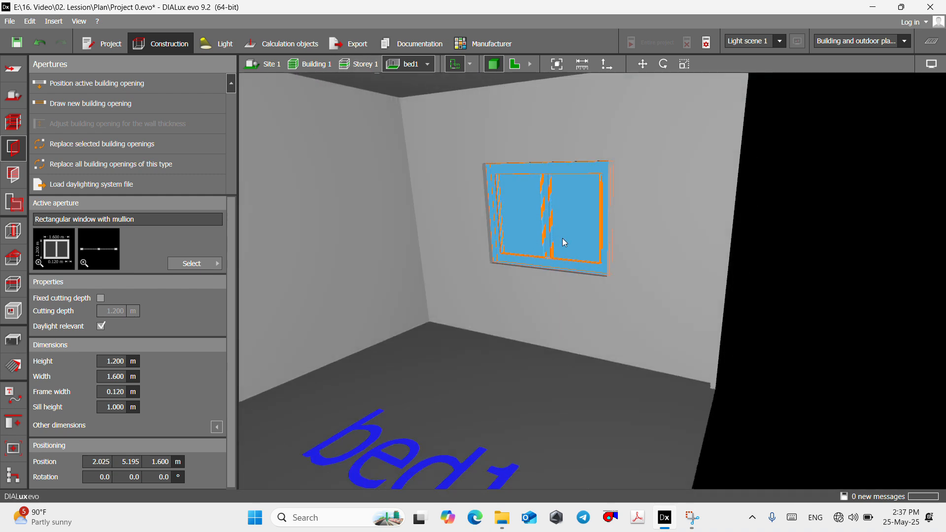
- Return to the Storey 1 plan and draw a matching 1.6 m wide window over the outline in bed2's outer wall
click(515, 63)
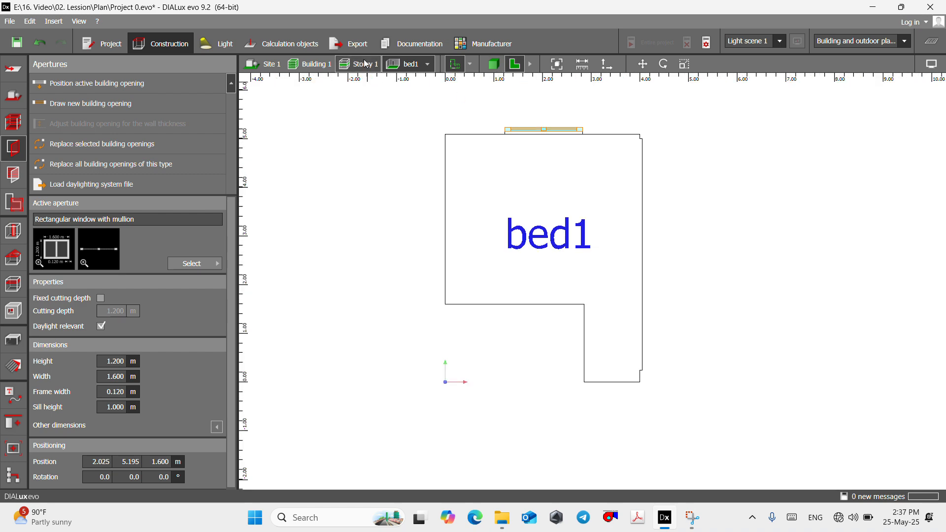
click(358, 63)
scroll(491, 190, down, 3)
scroll(566, 270, up, 6)
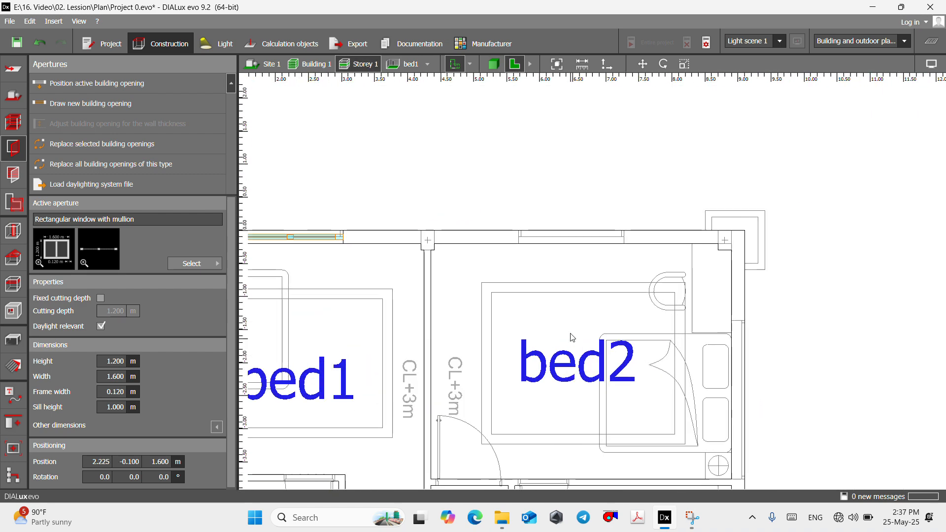
scroll(435, 271, down, 3)
scroll(413, 254, up, 3)
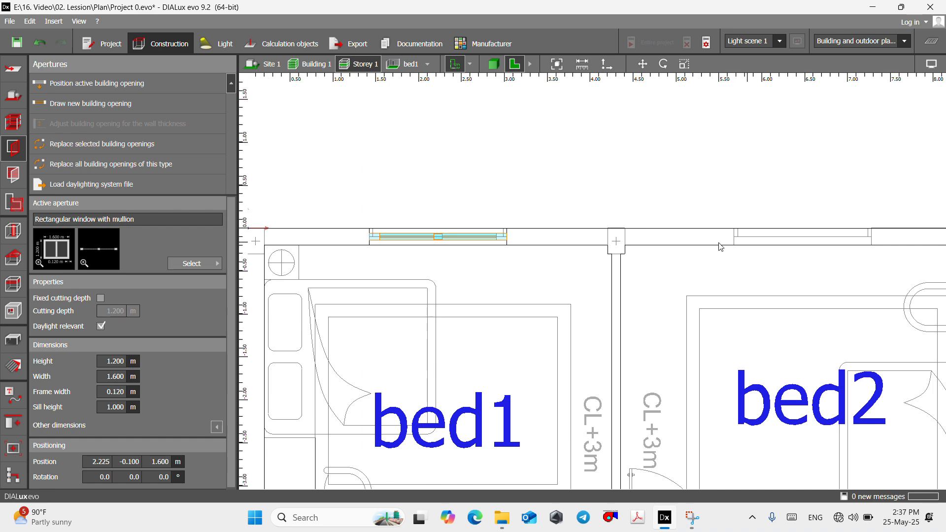
scroll(420, 249, down, 3)
scroll(590, 238, down, 2)
scroll(601, 237, up, 4)
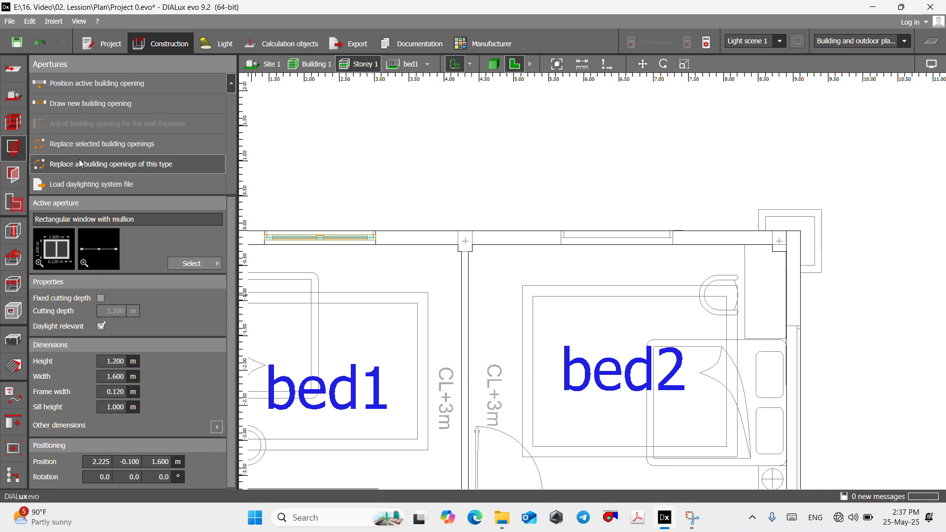
click(84, 103)
scroll(512, 257, up, 5)
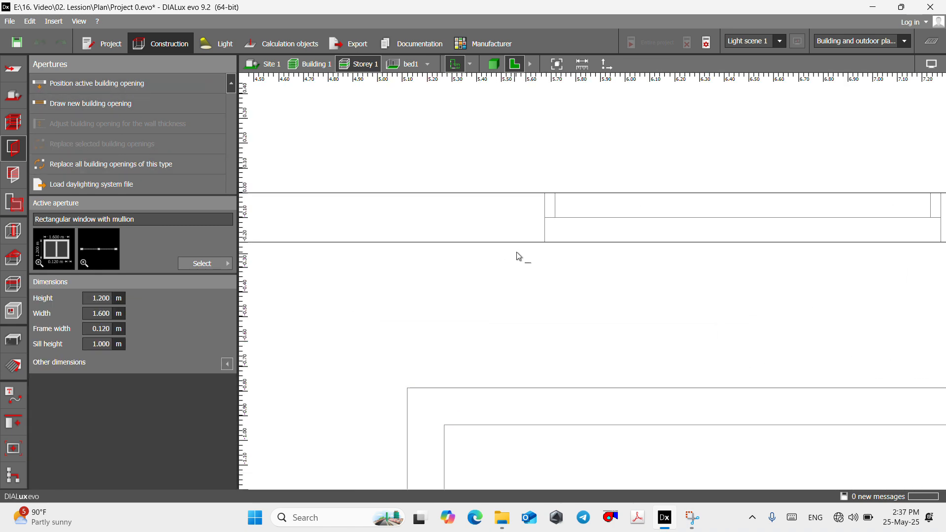
click(545, 242)
scroll(567, 249, down, 3)
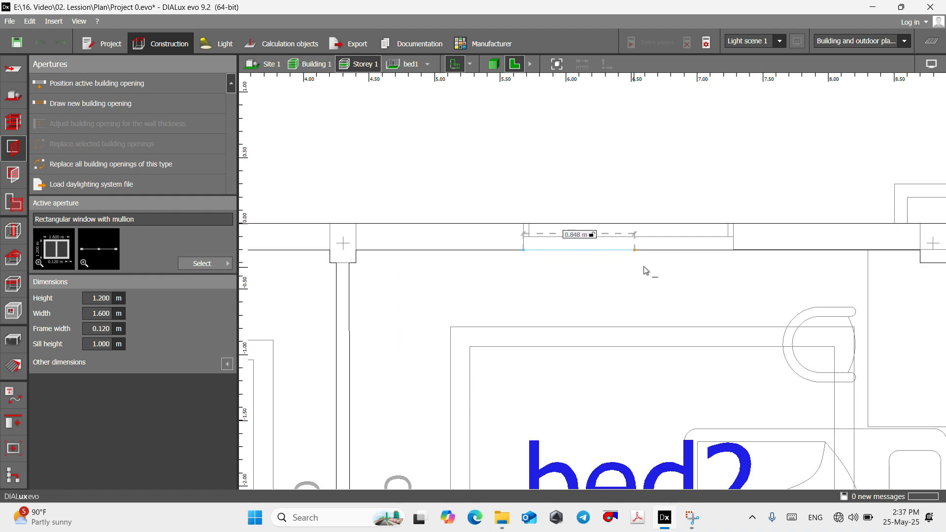
click(733, 251)
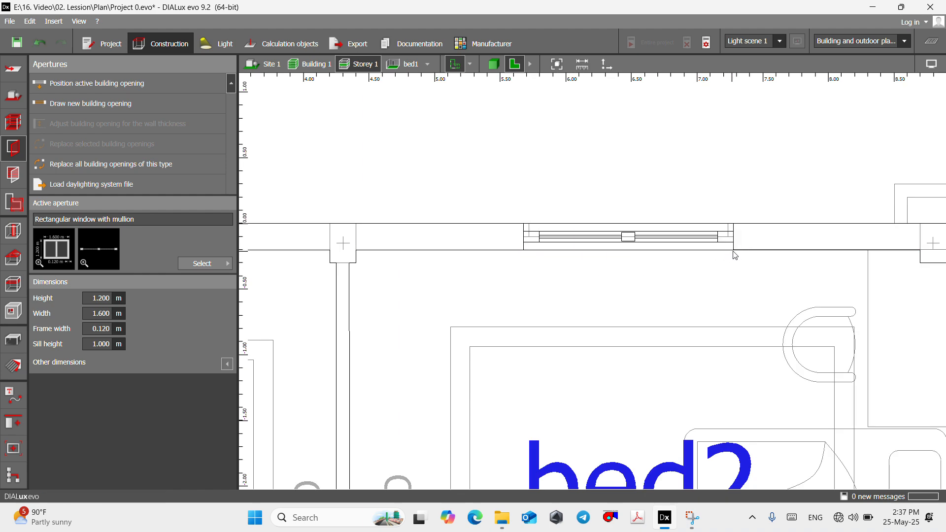
- Examine the Storey 1 plan along the outer walls of bed2, wc2, the meeting room and the office for remaining openings
scroll(539, 203, down, 6)
scroll(641, 266, up, 4)
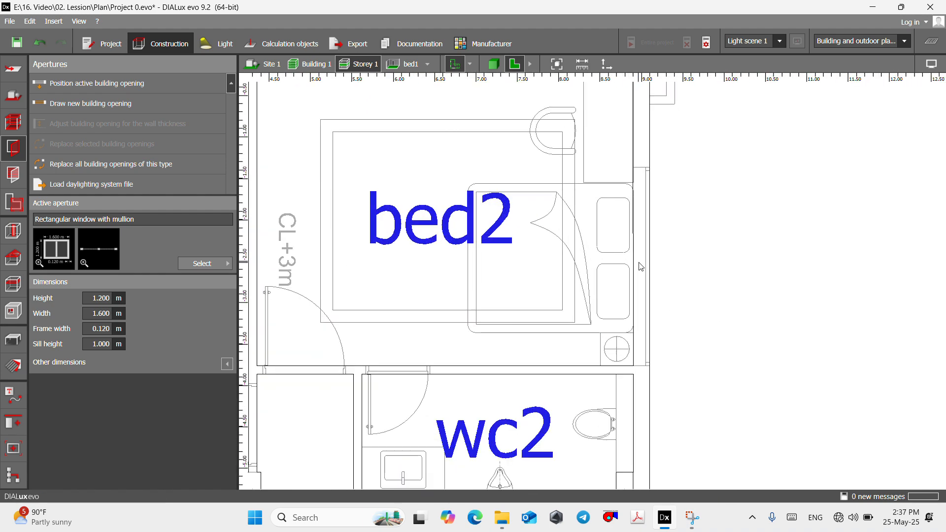
scroll(641, 267, down, 6)
scroll(466, 291, up, 2)
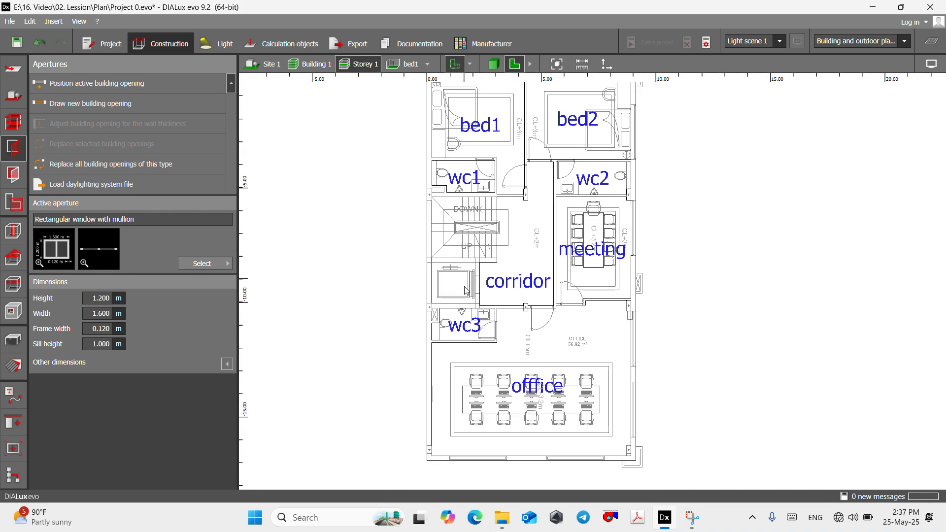
scroll(627, 197, up, 4)
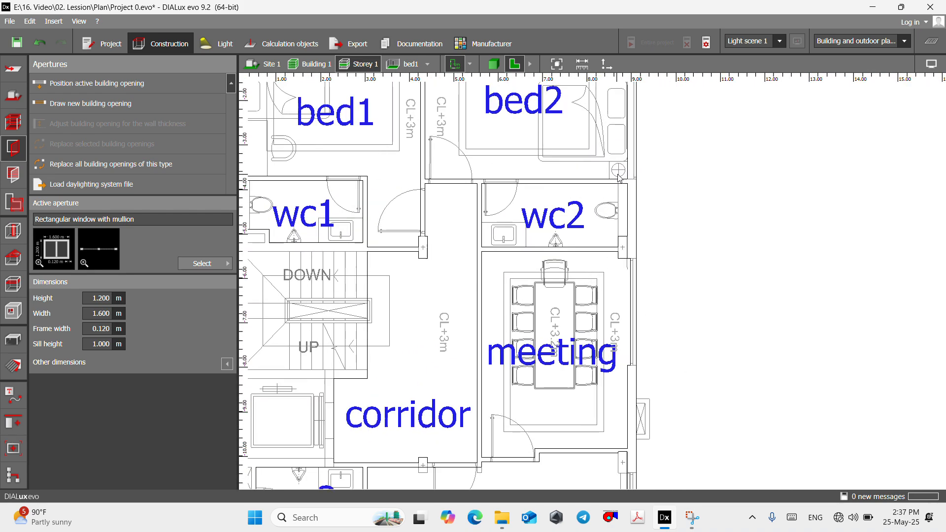
scroll(620, 177, down, 3)
scroll(616, 257, up, 4)
scroll(628, 293, down, 2)
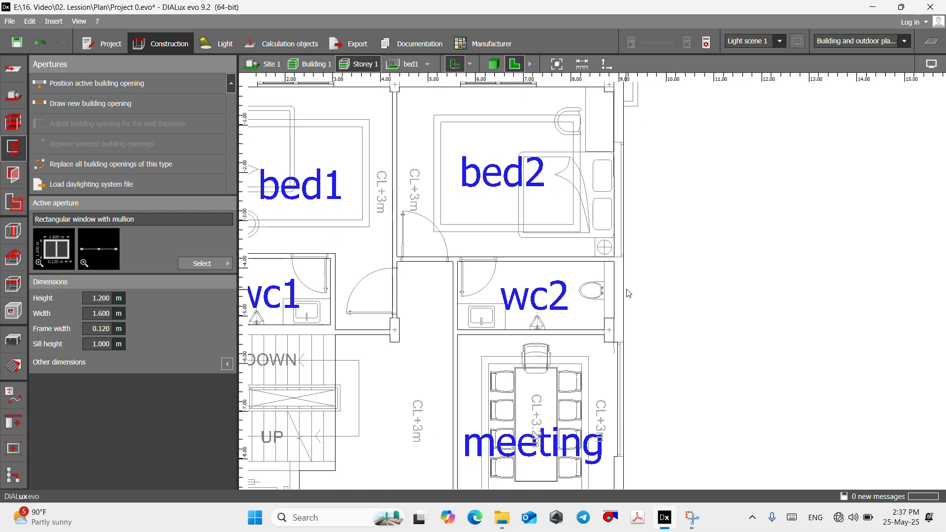
scroll(629, 293, down, 2)
scroll(624, 202, up, 1)
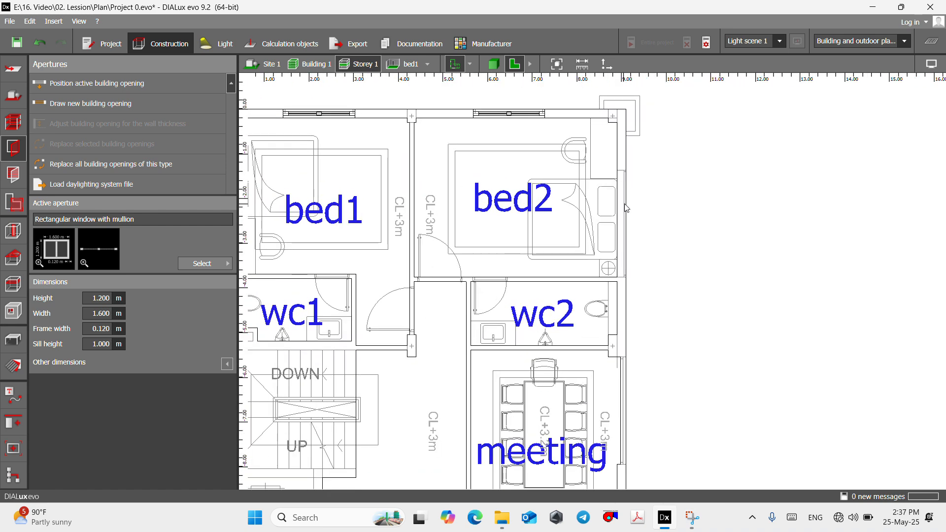
- Select the standard window as the active aperture and draw a 2.4 m wide window over the outline in bed2's side outer wall
click(216, 267)
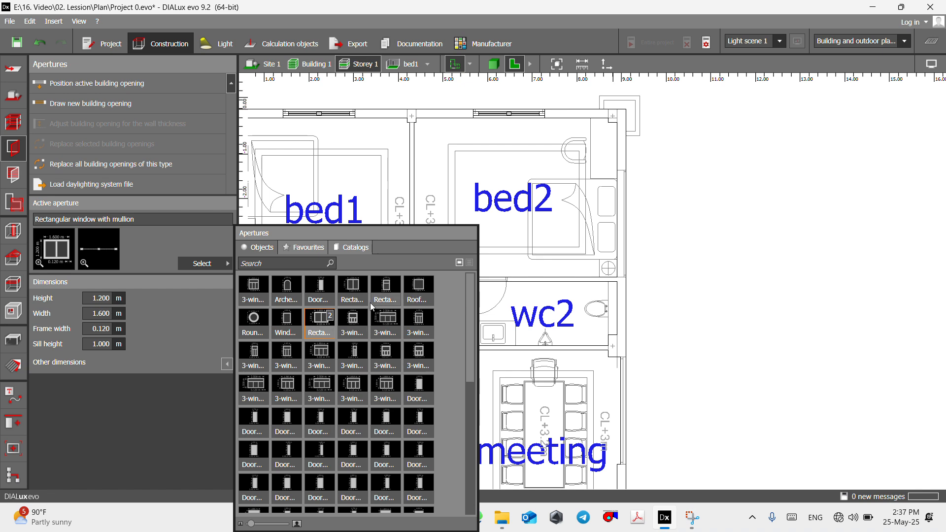
click(287, 323)
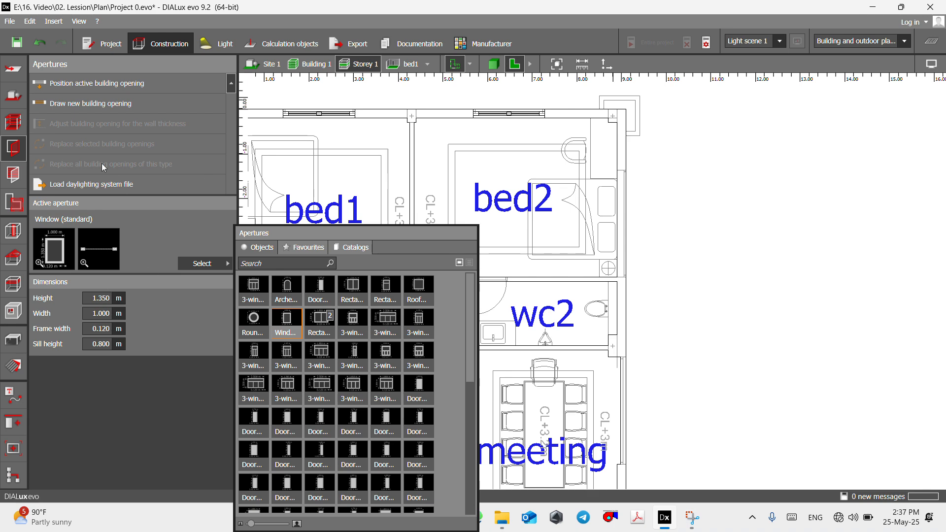
click(86, 109)
scroll(596, 178, up, 4)
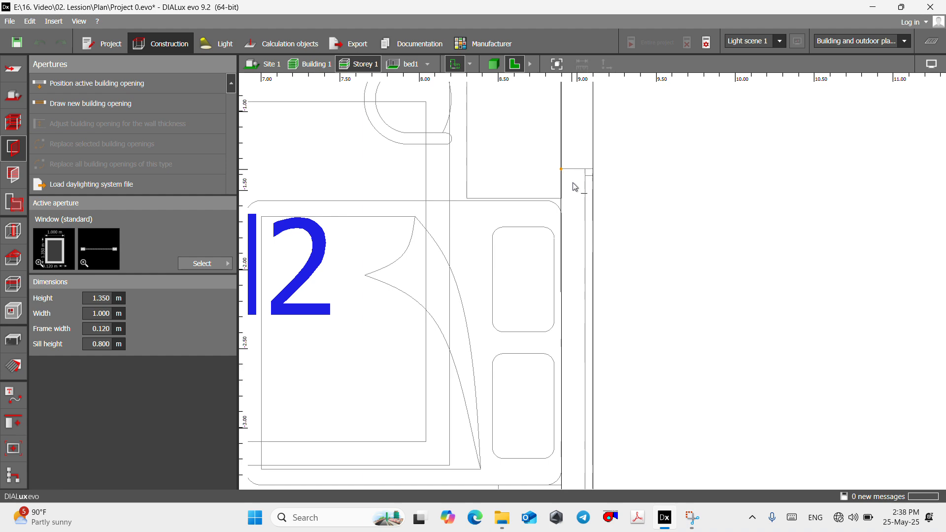
scroll(567, 217, down, 2)
scroll(569, 246, down, 1)
scroll(570, 296, up, 2)
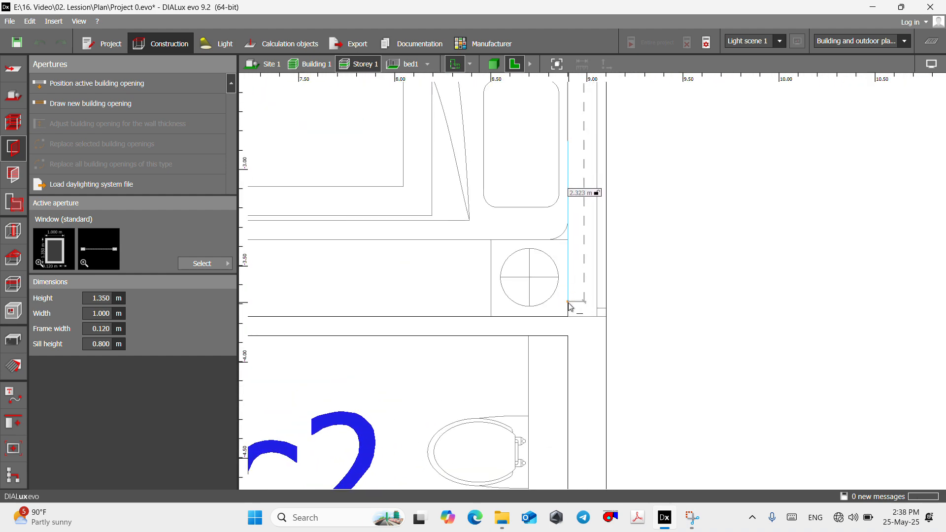
click(569, 319)
scroll(594, 298, down, 4)
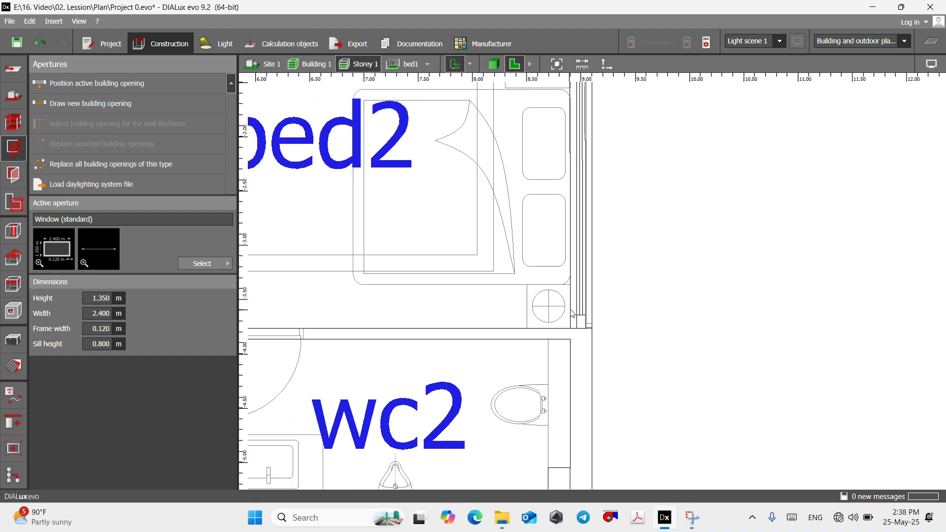
scroll(594, 299, down, 2)
scroll(507, 249, up, 4)
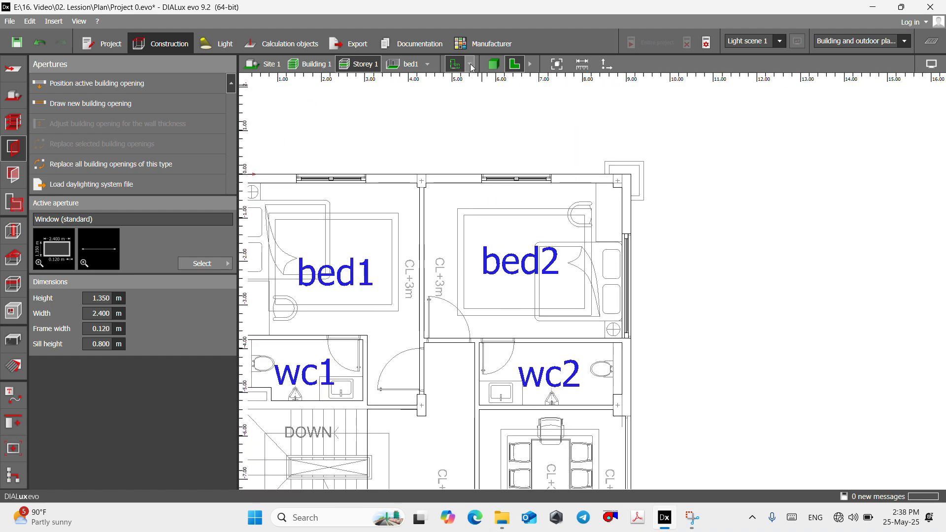
- Show bed2 in 3D and set its standard window's sill height to 0.2 m and height to 2.0 m
click(428, 65)
click(443, 97)
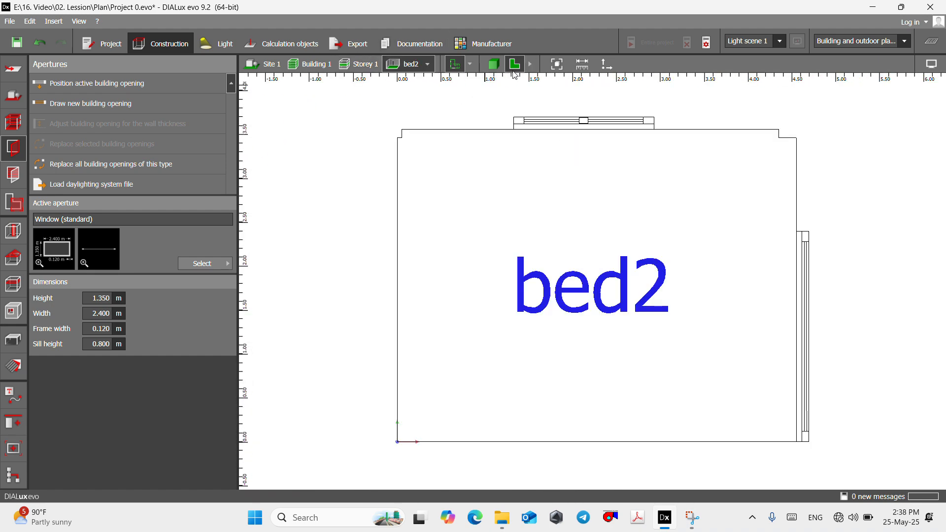
click(498, 66)
scroll(510, 199, down, 4)
right_drag(690, 336, 542, 286)
scroll(640, 280, up, 6)
scroll(542, 286, up, 2)
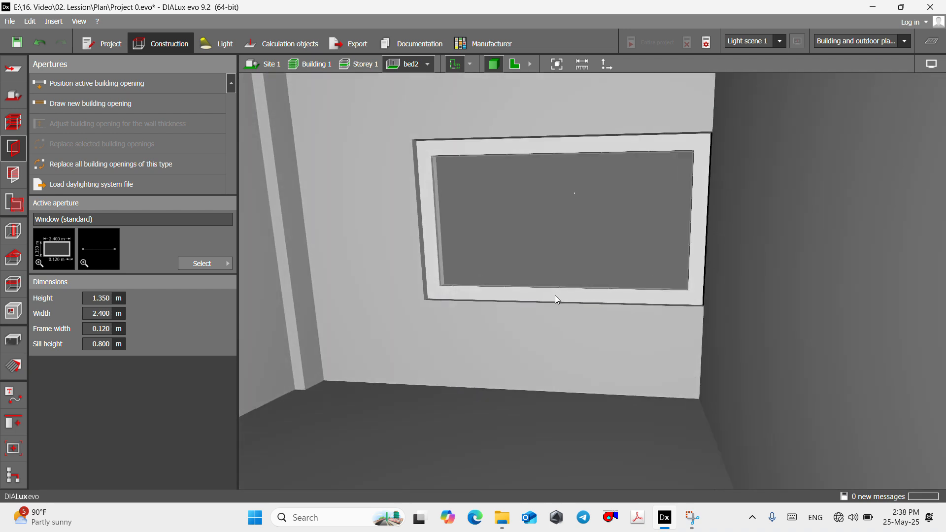
click(555, 296)
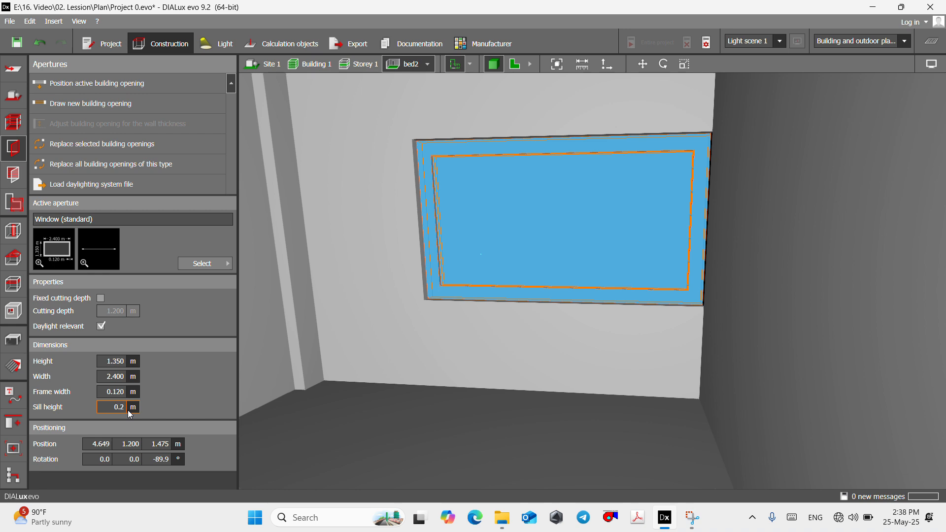
key(Return)
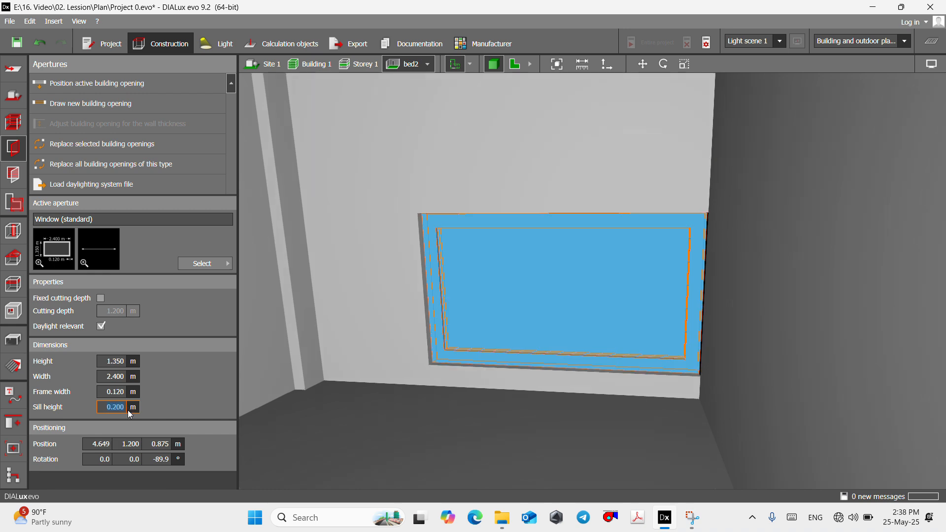
click(121, 362)
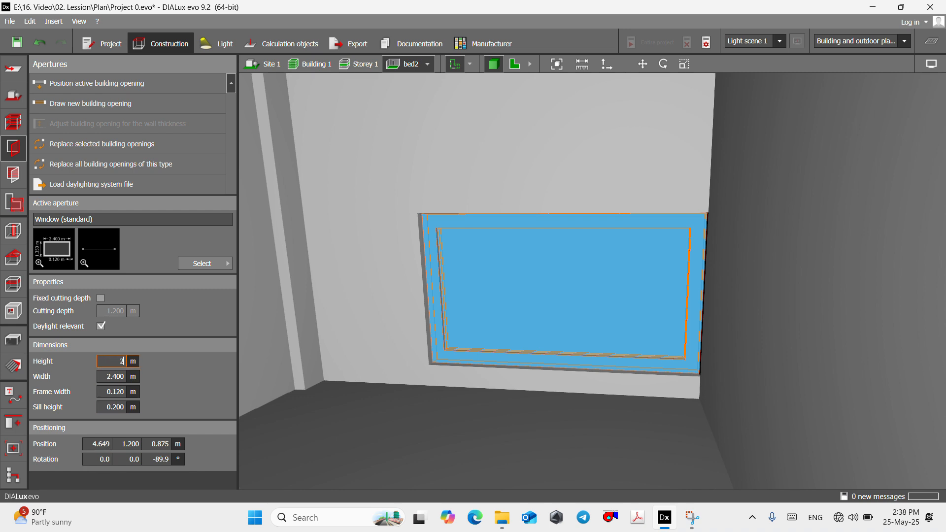
key(Return)
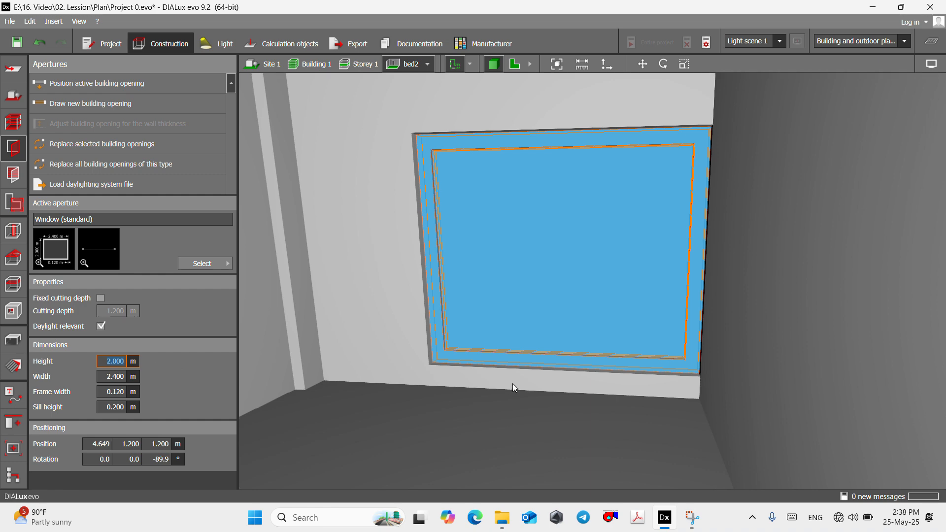
scroll(513, 384, down, 4)
click(517, 397)
right_drag(527, 356, 433, 303)
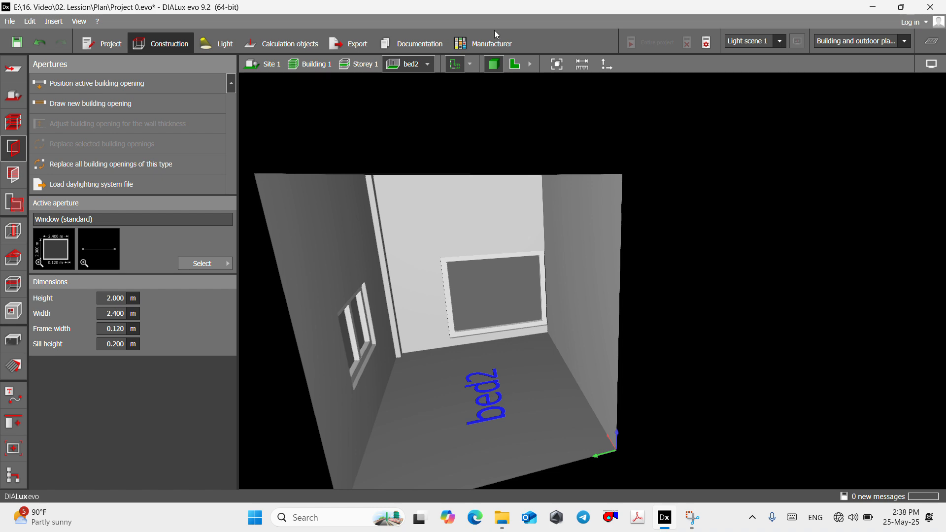
- Return to the Storey 1 plan and examine the outer walls around wc2, the meeting room and the office for remaining openings
click(515, 64)
click(361, 65)
scroll(604, 274, down, 6)
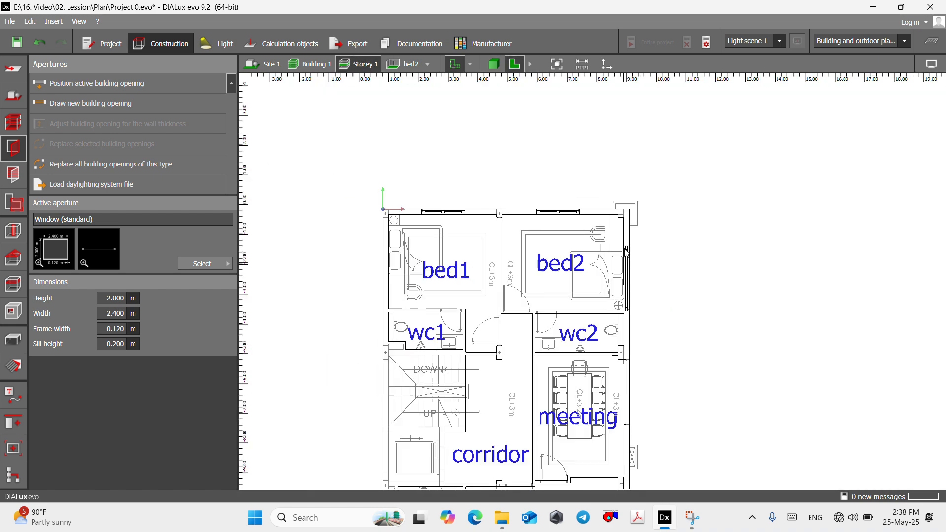
scroll(574, 316, up, 6)
scroll(497, 309, up, 1)
scroll(508, 277, down, 5)
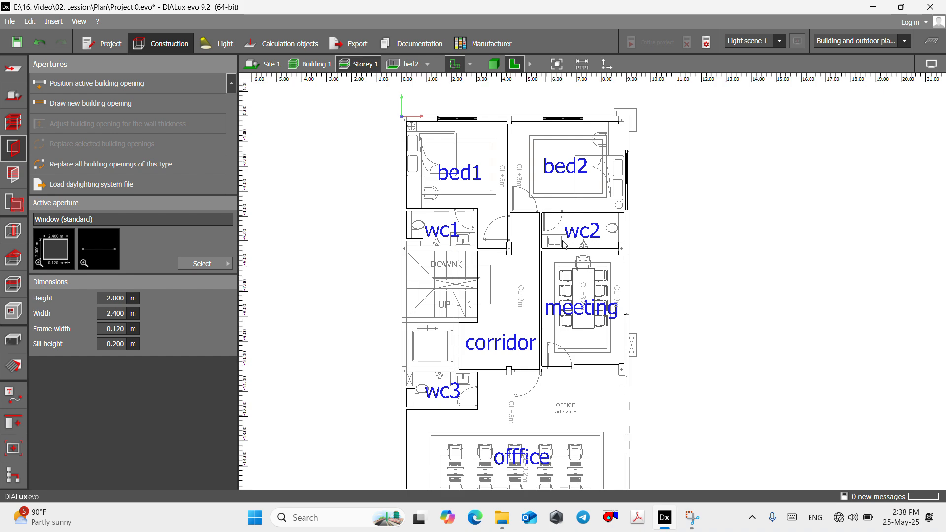
scroll(639, 278, up, 6)
middle_drag(587, 255, 554, 221)
scroll(555, 226, down, 3)
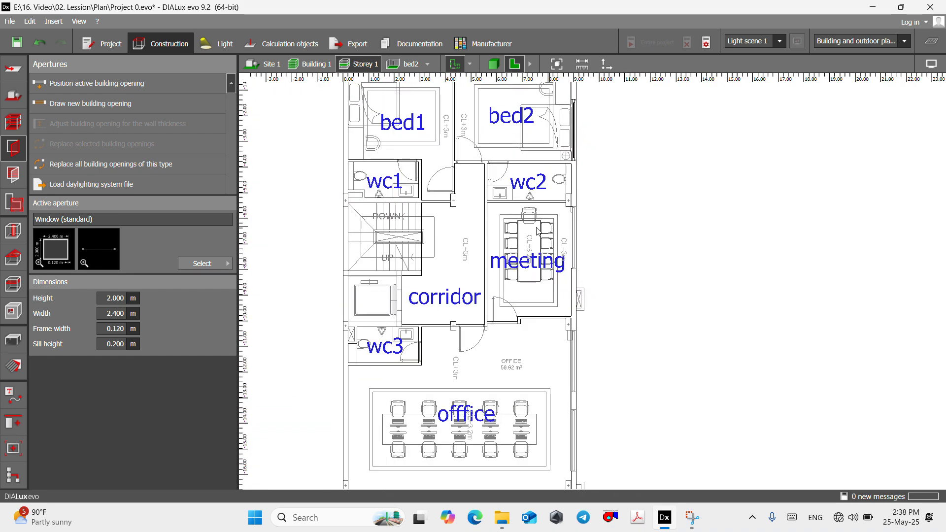
- Draw a 2.4 m wide standard window over the window outline in the meeting room's outer wall
click(118, 104)
scroll(578, 220, up, 3)
scroll(578, 220, up, 4)
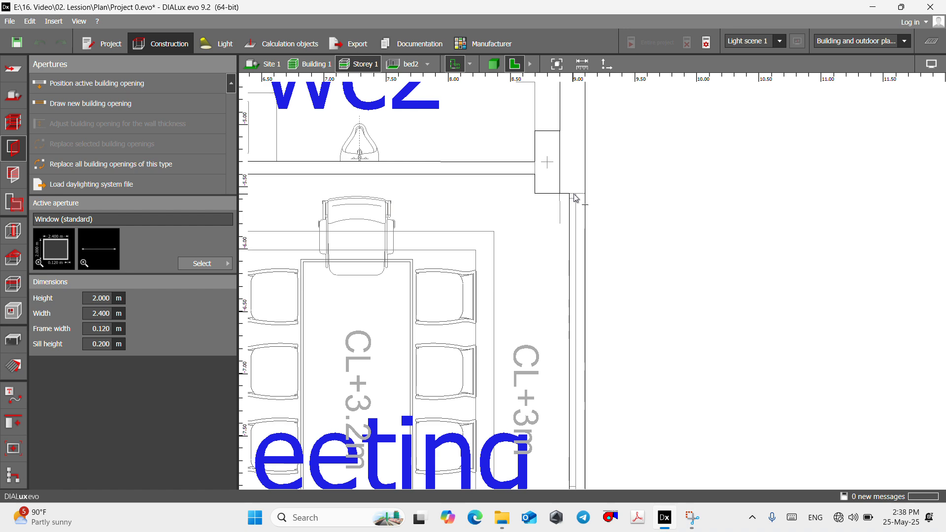
click(570, 193)
scroll(572, 207, down, 3)
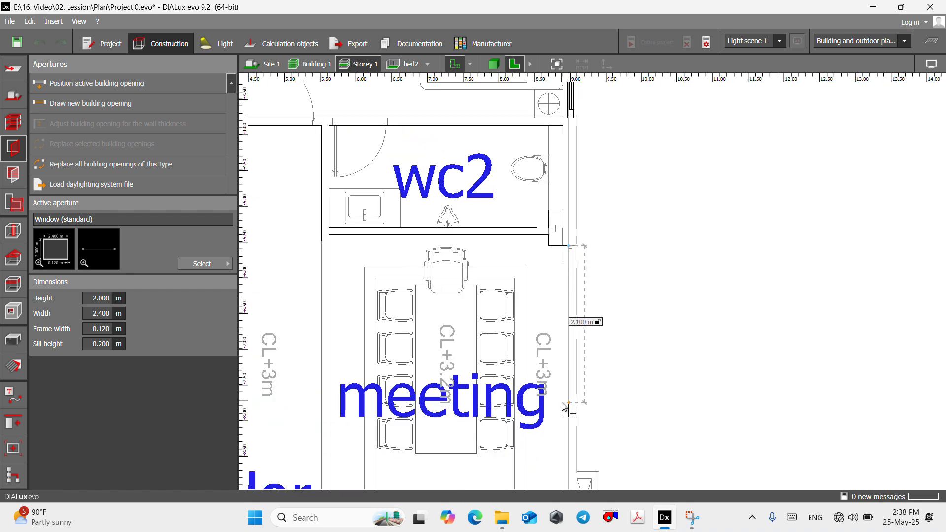
scroll(569, 404, up, 4)
scroll(572, 409, up, 2)
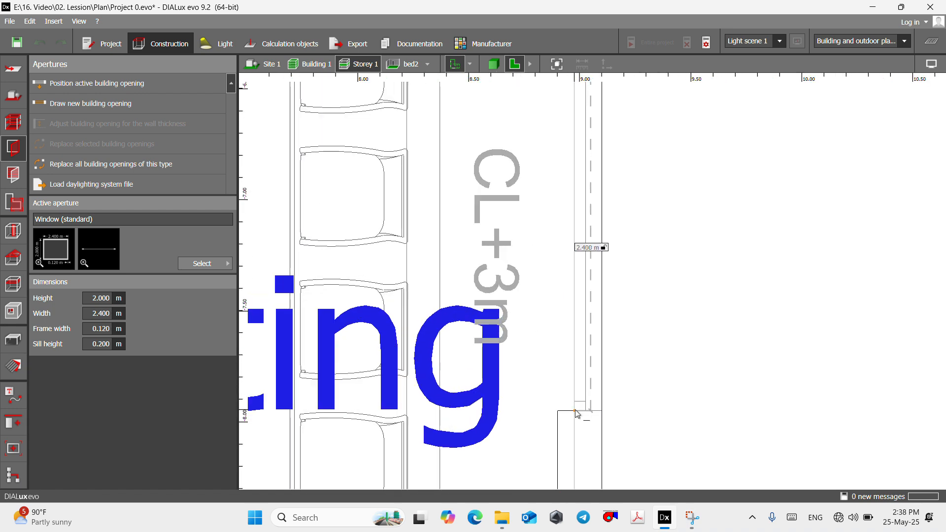
click(609, 380)
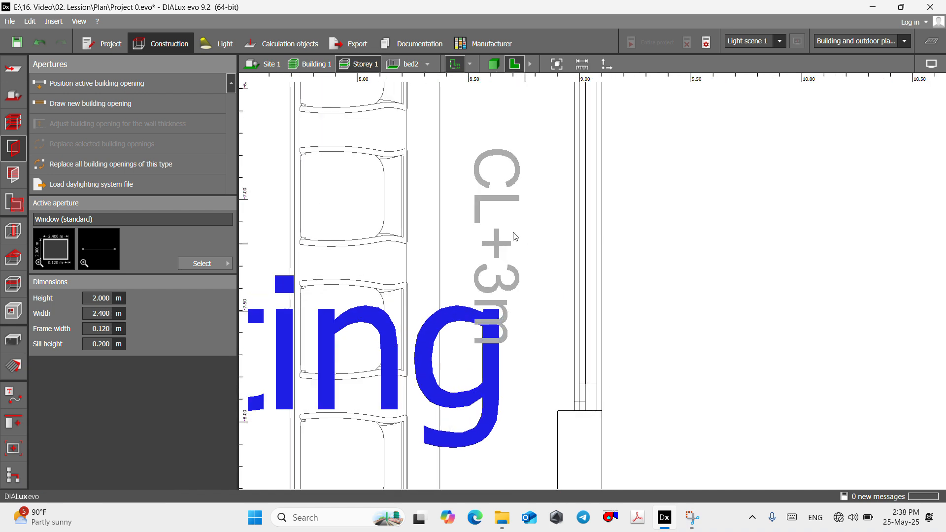
- Show the meeting room in 3D with its new window in view
click(428, 70)
click(450, 123)
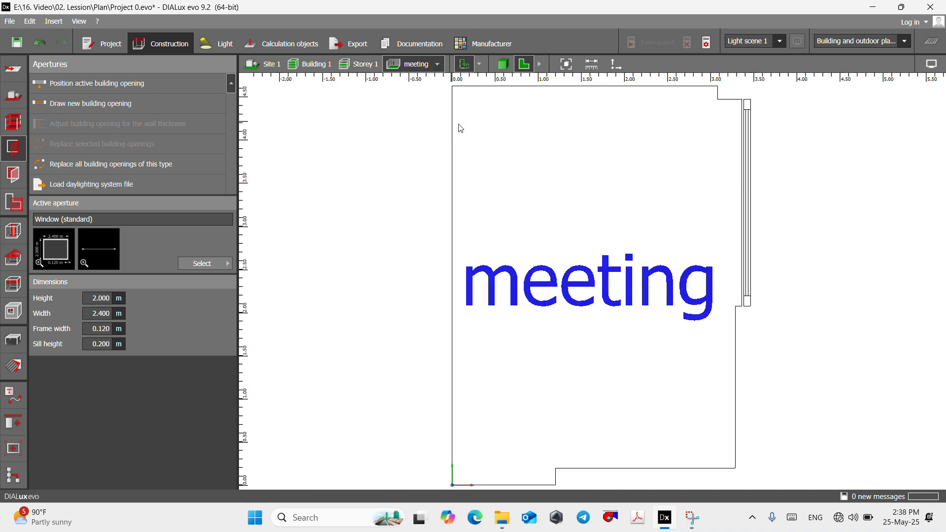
click(503, 64)
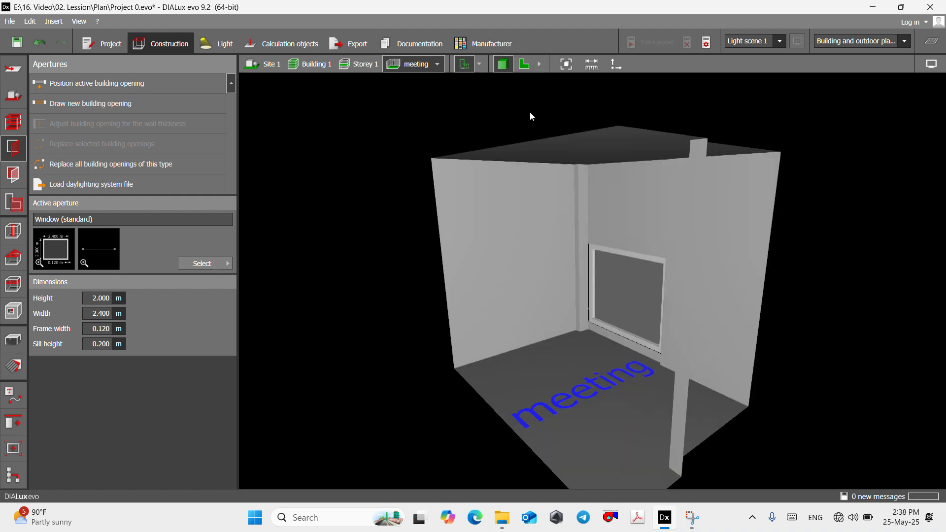
scroll(659, 404, up, 10)
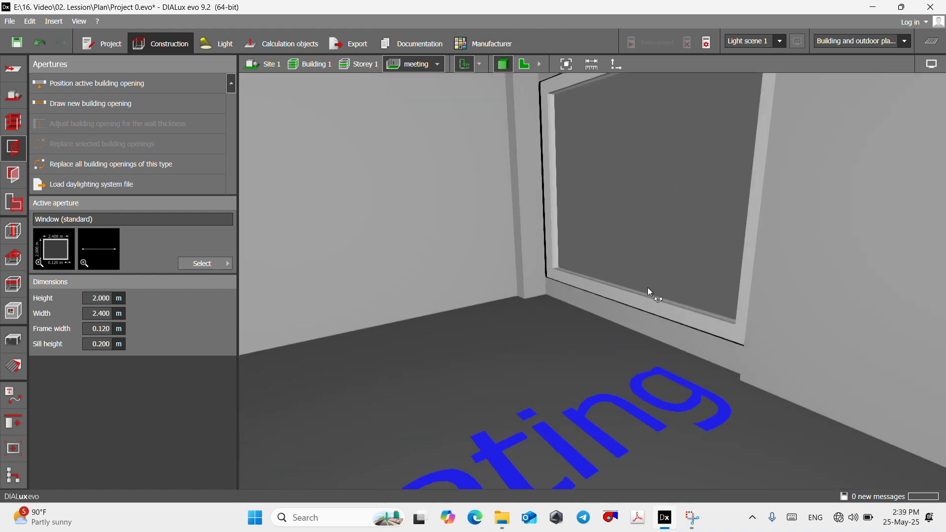
scroll(641, 291, down, 5)
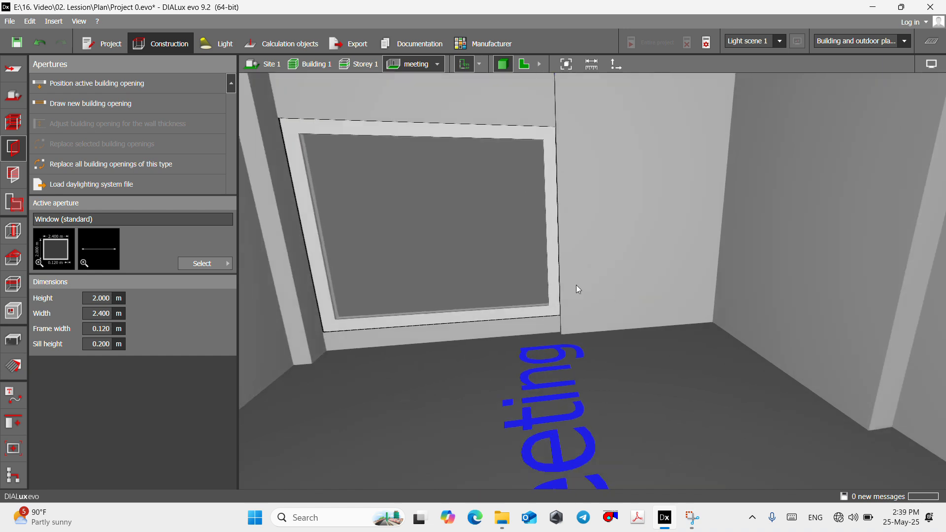
scroll(523, 237, down, 3)
- Decline saving the project, set the meeting room window's height to 3 m and check it against the ceiling
click(527, 180)
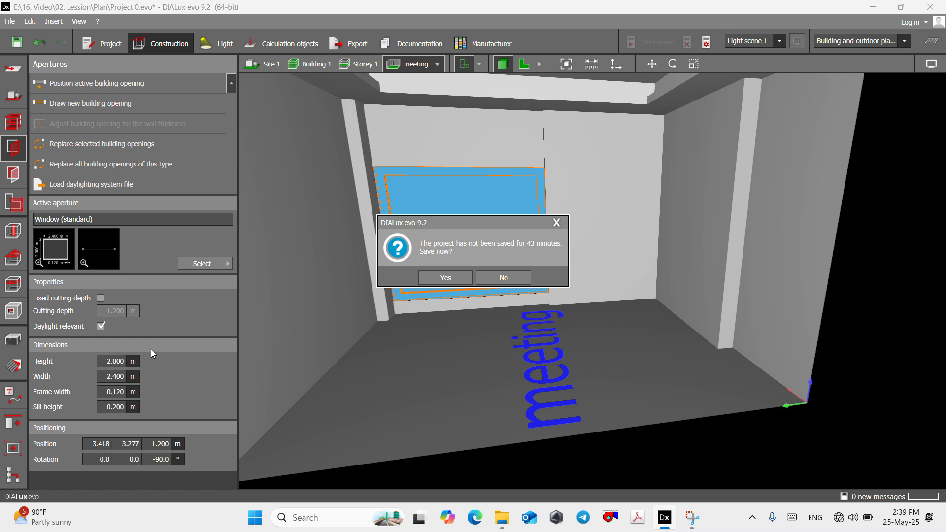
click(503, 278)
click(123, 361)
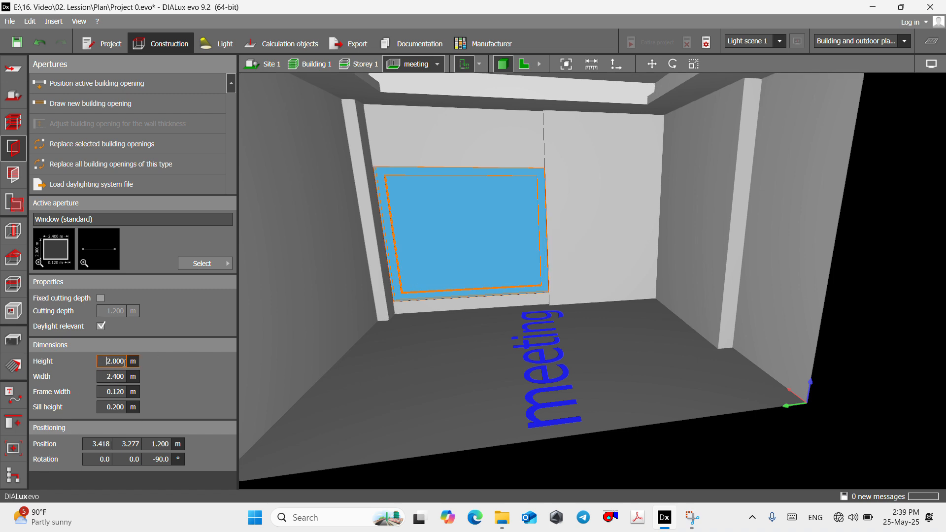
text(3)
click(124, 407)
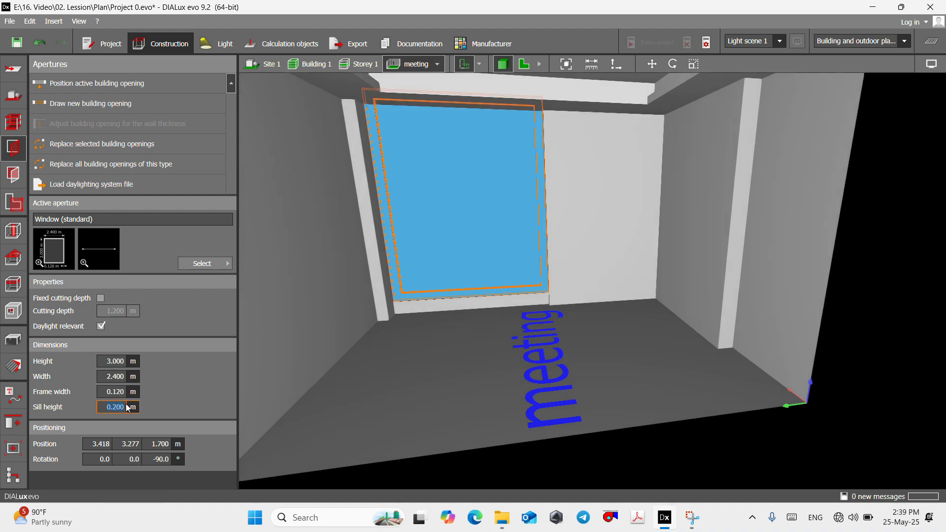
scroll(455, 266, down, 3)
right_drag(456, 267, 437, 271)
right_drag(400, 255, 403, 255)
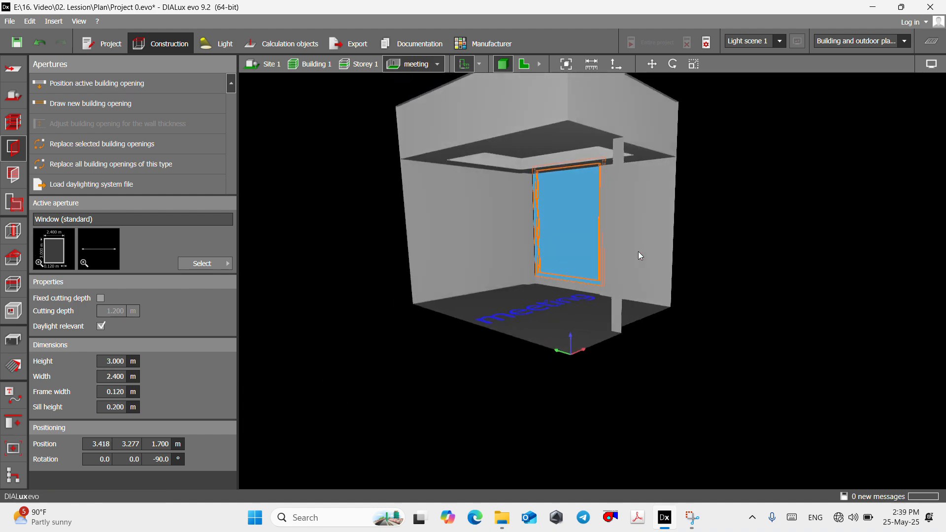
click(683, 261)
- Set the meeting room window's height to 2.8 m and check how it fits between floor and ceiling
scroll(568, 194, up, 5)
click(598, 260)
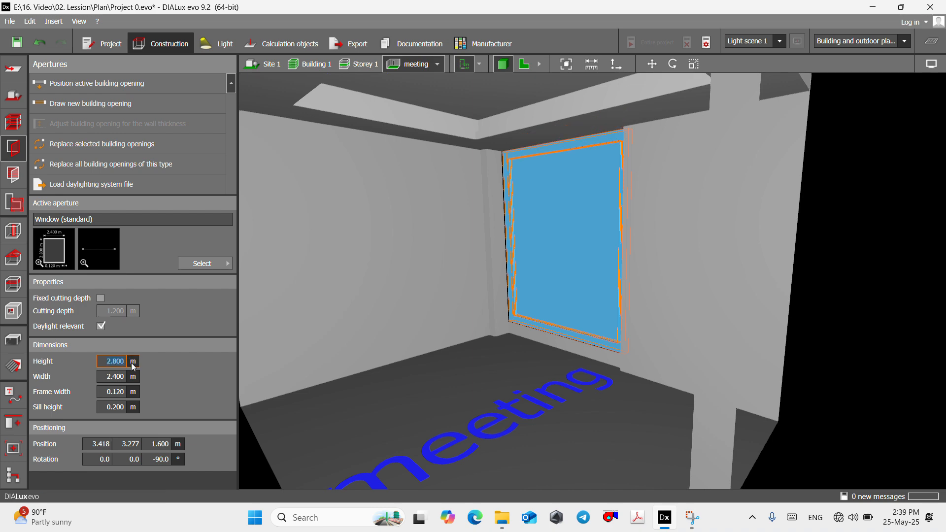
click(892, 323)
scroll(808, 308, down, 2)
scroll(599, 173, up, 2)
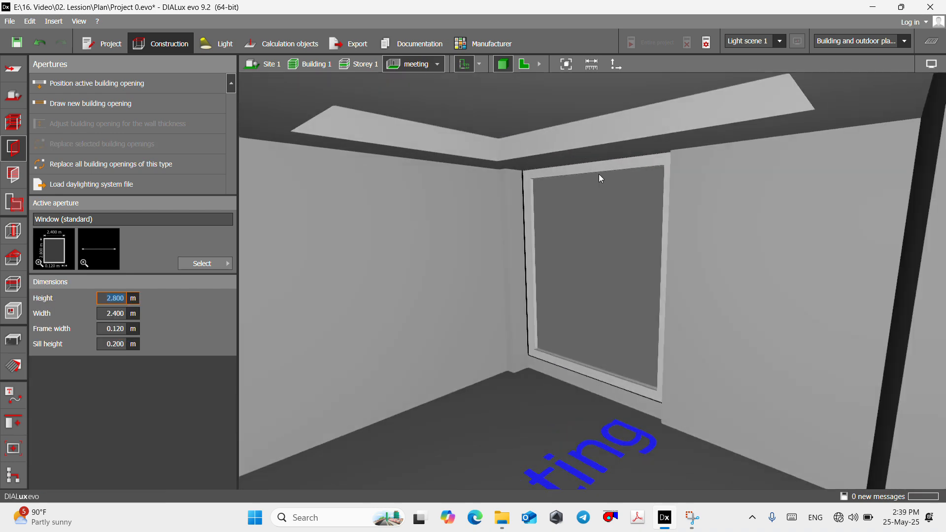
scroll(549, 179, down, 2)
scroll(581, 335, up, 2)
click(602, 351)
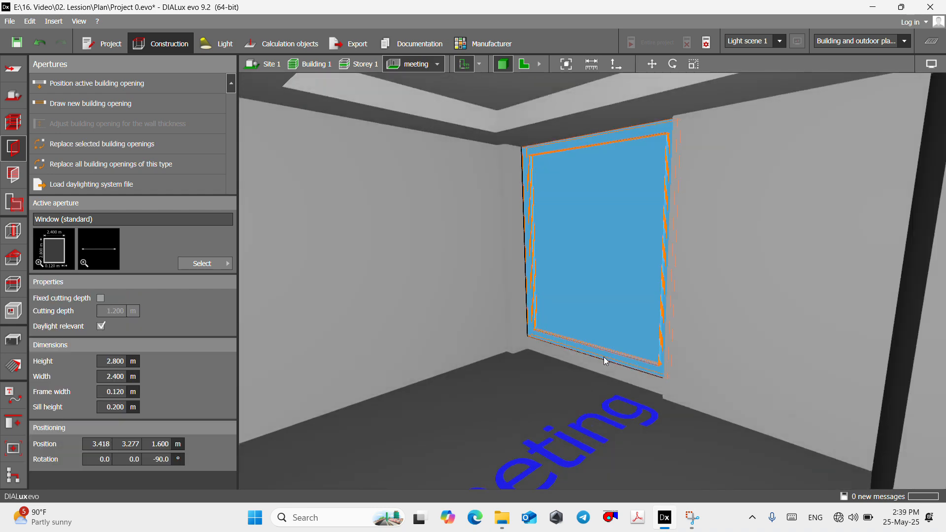
click(627, 387)
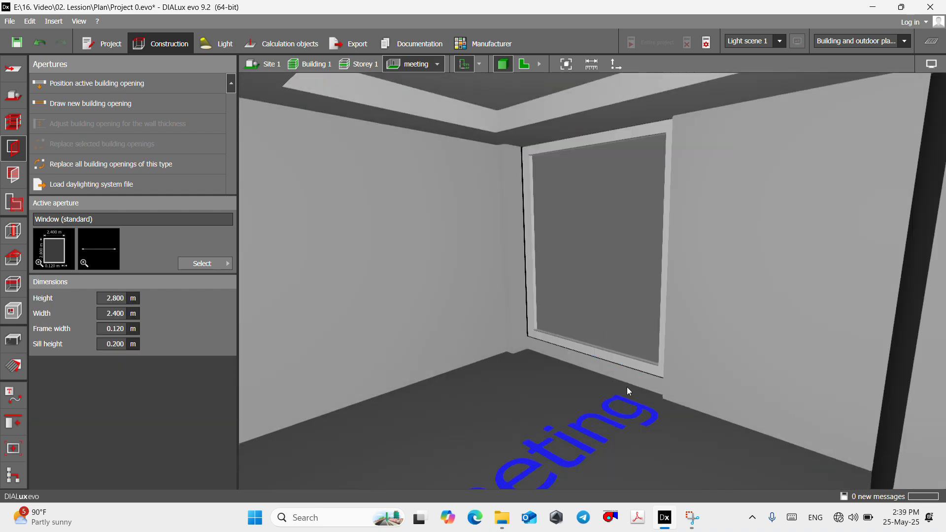
- Return to the Storey 1 floor plan and draw an about 2.3 m wide standard window over the upper window outline in the office's right-hand outer wall
click(521, 65)
click(359, 68)
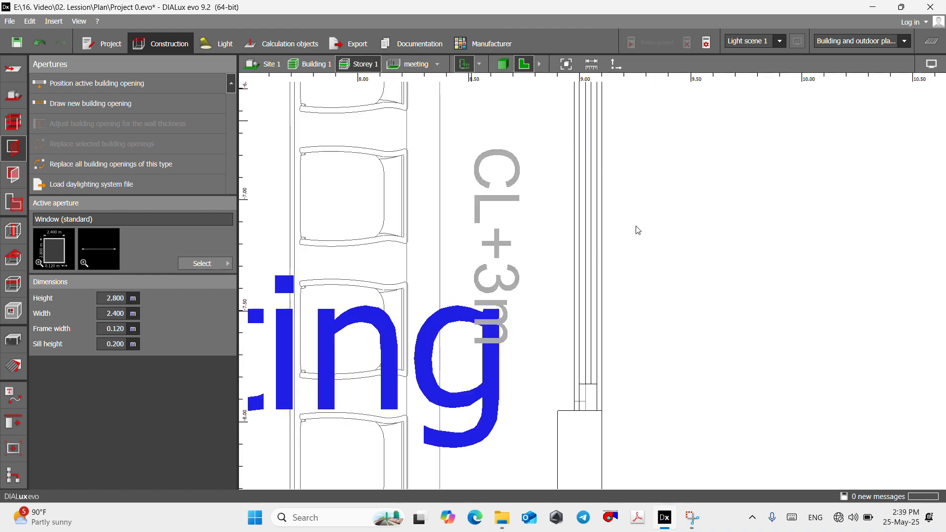
scroll(637, 232, down, 8)
scroll(537, 438, up, 3)
scroll(577, 342, down, 3)
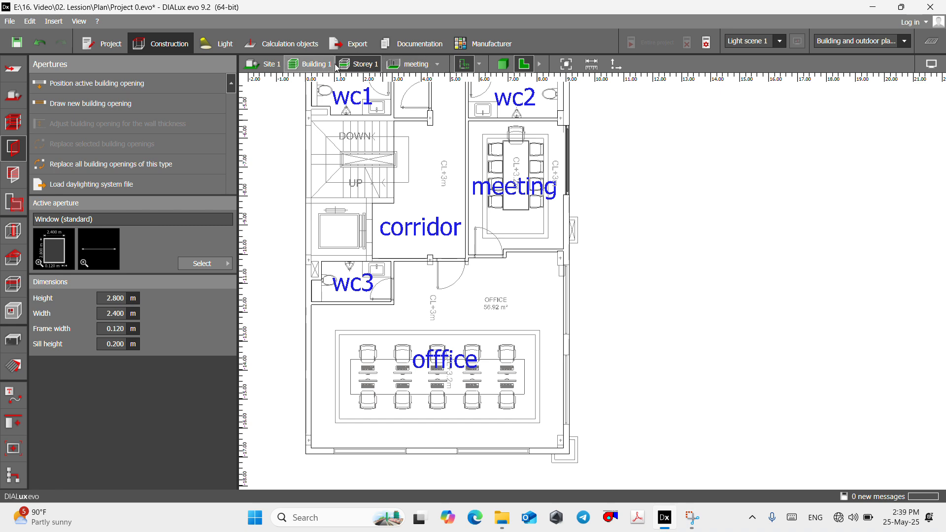
click(82, 104)
scroll(574, 261, up, 5)
scroll(573, 261, up, 2)
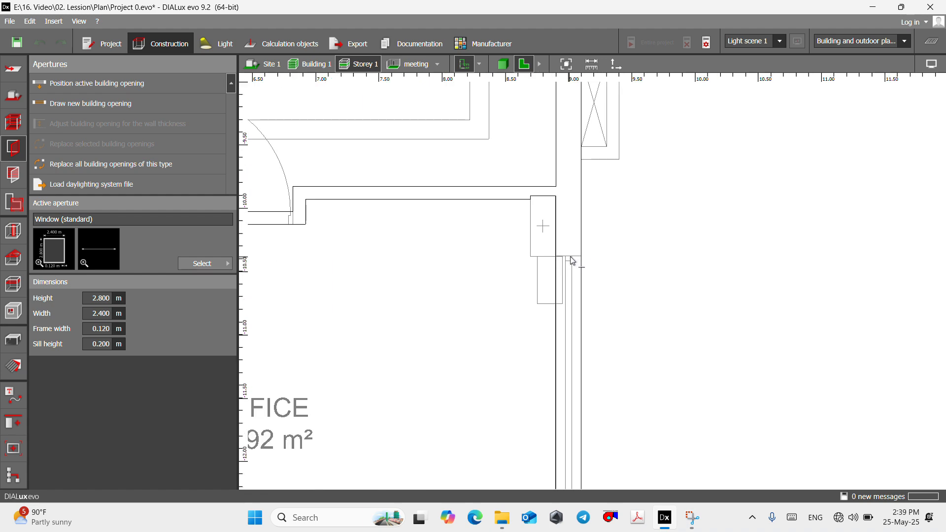
scroll(573, 331, down, 4)
scroll(603, 266, up, 5)
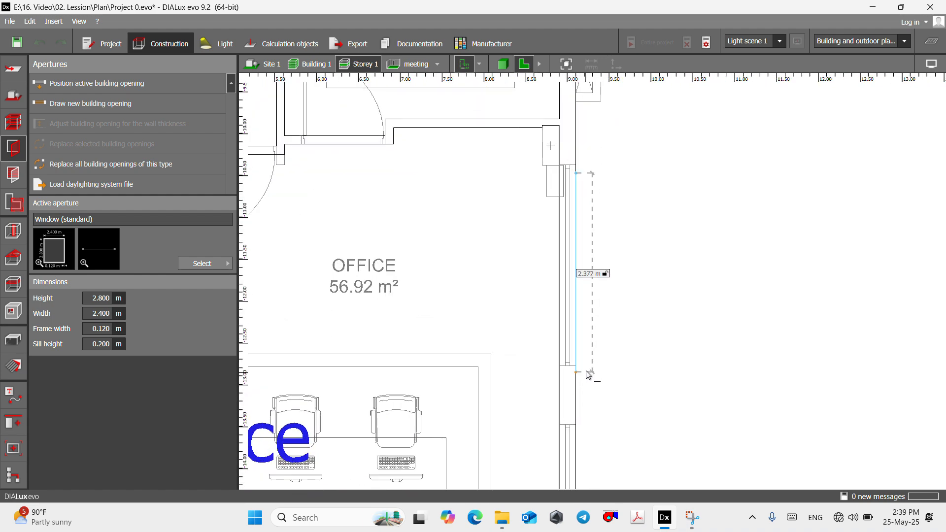
click(585, 364)
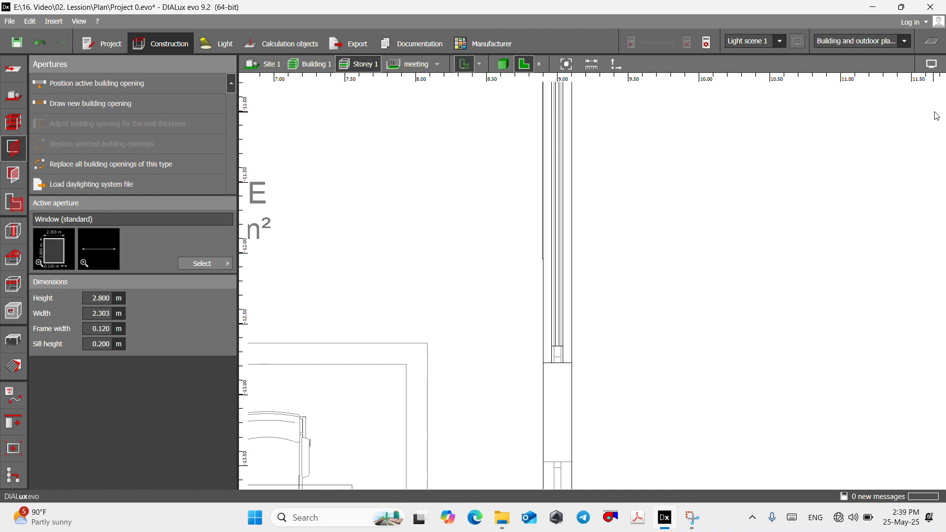
- Draw an about 2.4 m wide standard window over the lower window outline in the office's right-hand outer wall
click(104, 111)
scroll(510, 180, down, 3)
scroll(541, 271, up, 5)
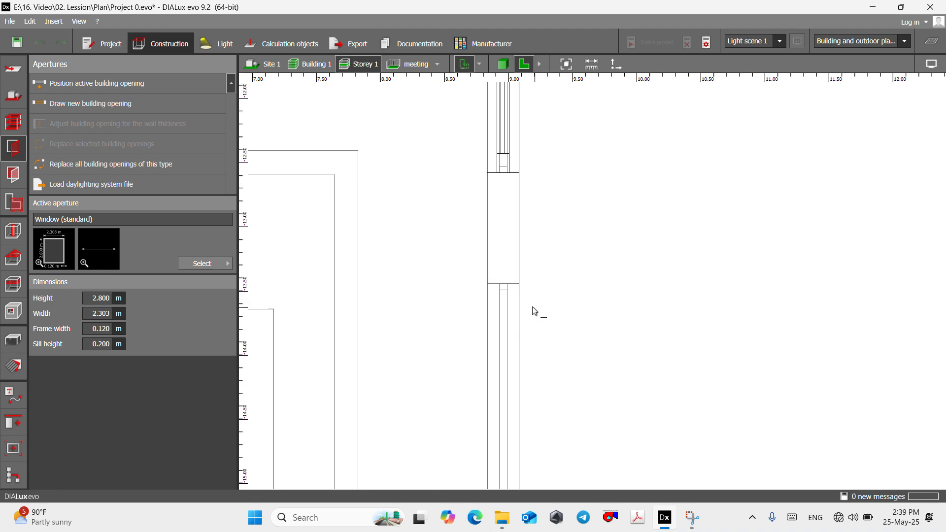
scroll(524, 319, down, 3)
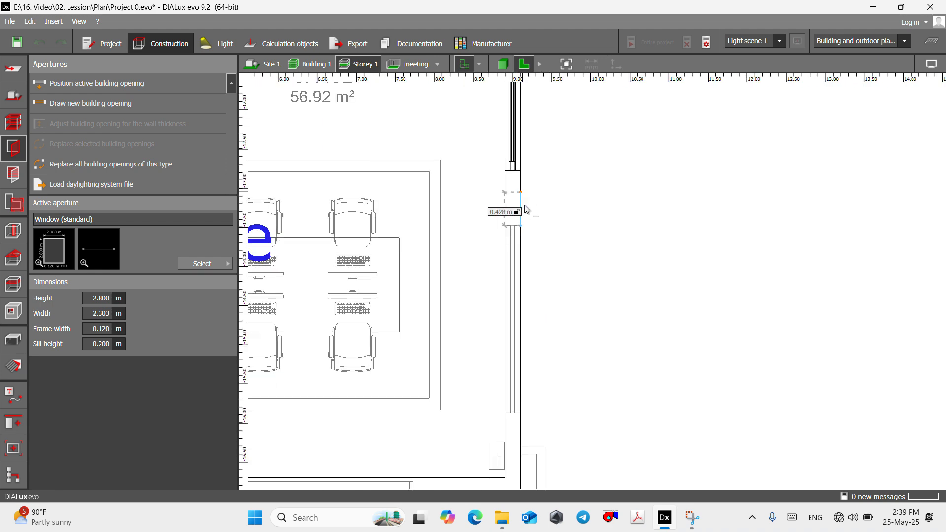
scroll(543, 259, up, 4)
click(525, 345)
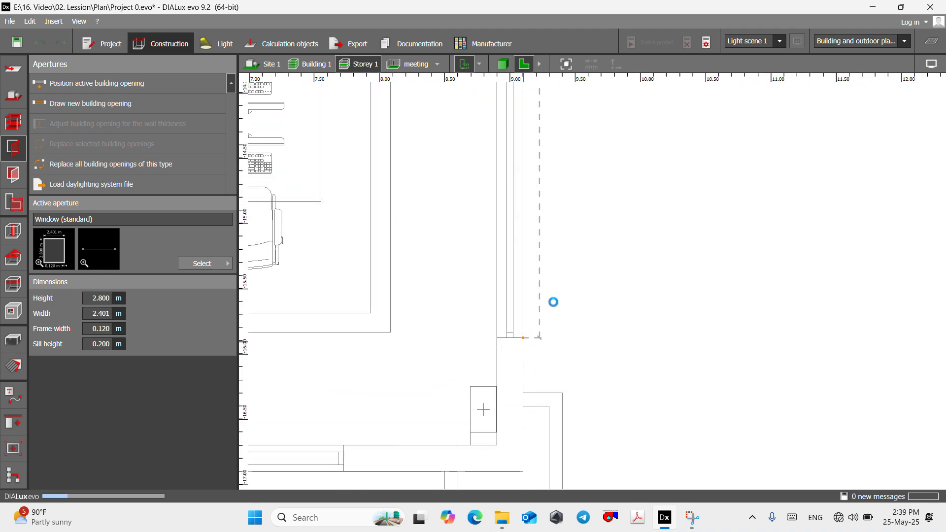
- Draw a 2.5 m wide standard window over the right-hand window outline in the office's lower outer wall
scroll(547, 294, down, 3)
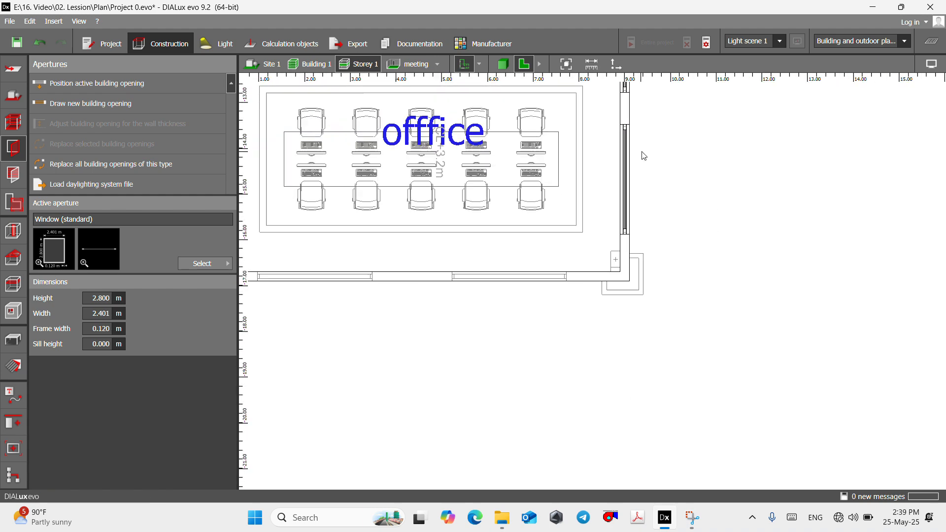
click(111, 105)
scroll(502, 306, up, 5)
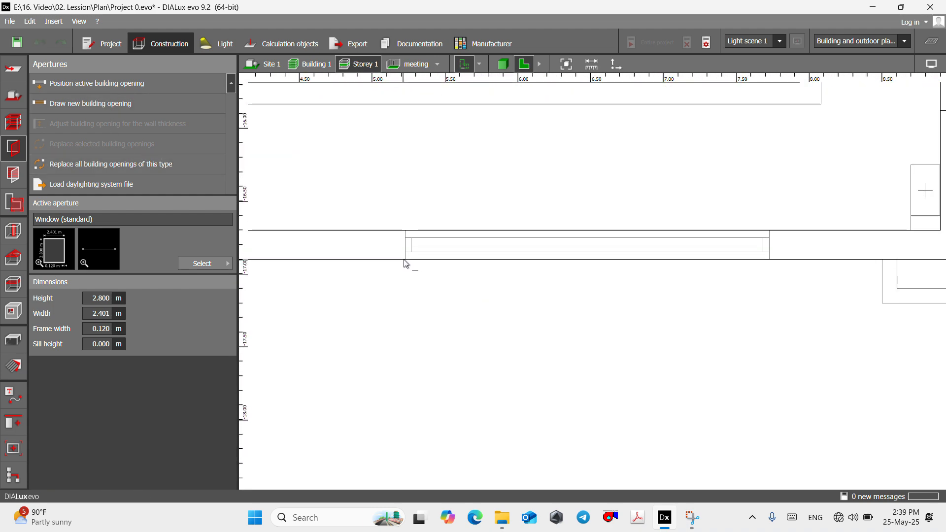
scroll(405, 266, down, 2)
click(405, 264)
scroll(690, 266, up, 2)
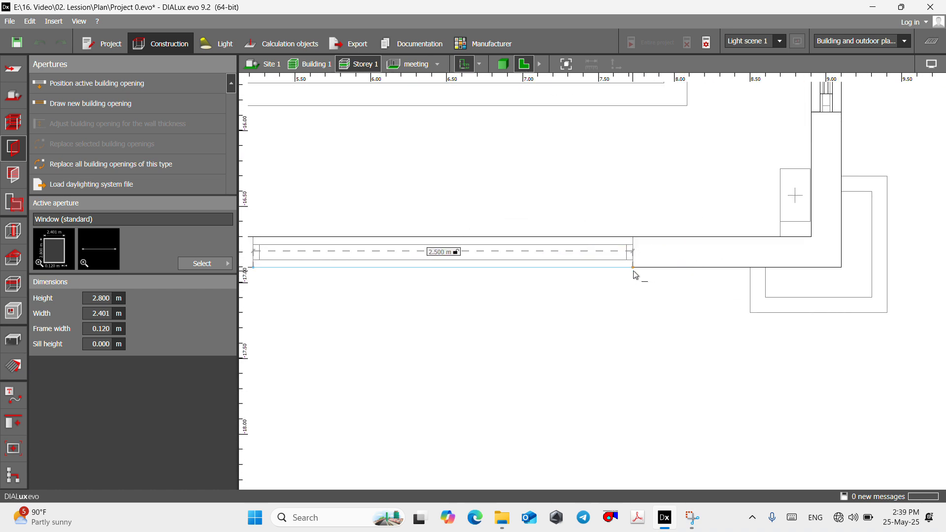
click(632, 267)
- Draw a 2.5 m wide standard window over the left-hand window outline in the office's lower outer wall
scroll(715, 256, down, 3)
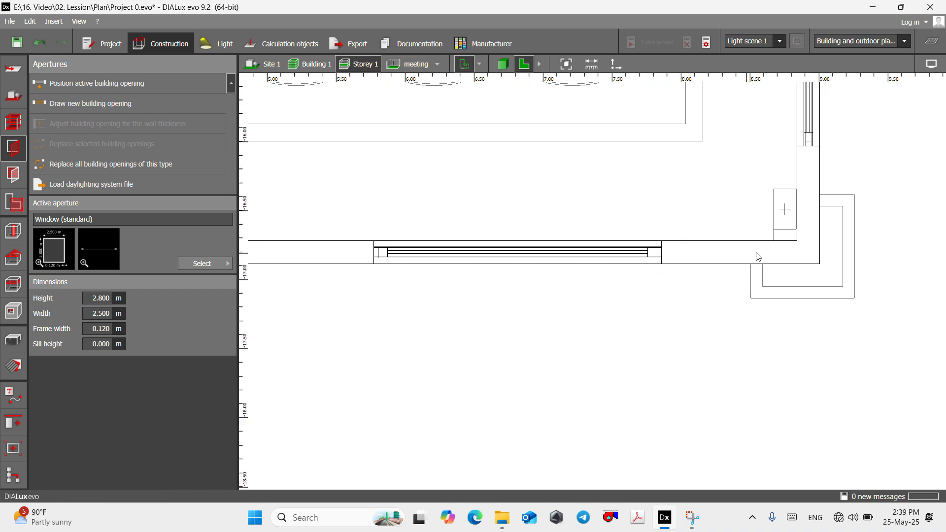
click(87, 113)
scroll(336, 262, up, 5)
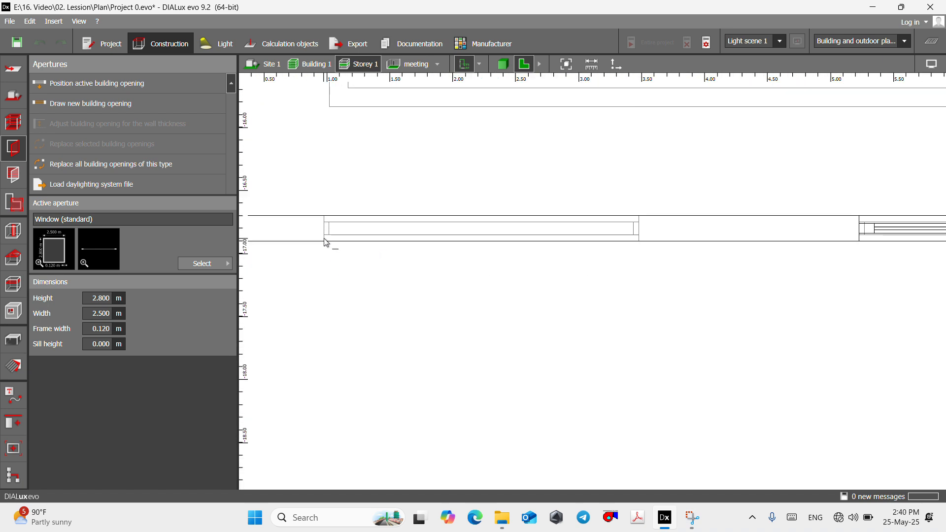
click(635, 244)
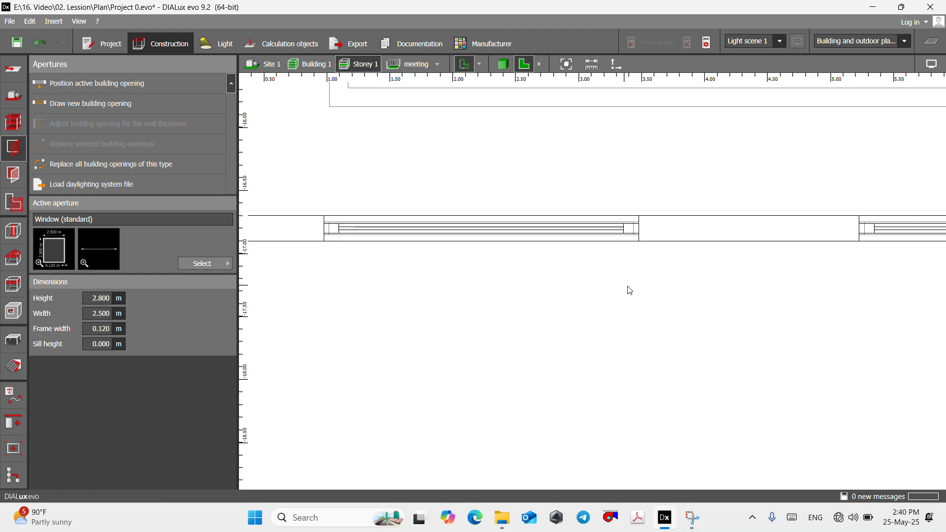
- Look over the Storey 1 plan room by room and inspect the placed windows in the 3D view
scroll(651, 325, down, 3)
scroll(536, 346, down, 3)
scroll(606, 247, up, 2)
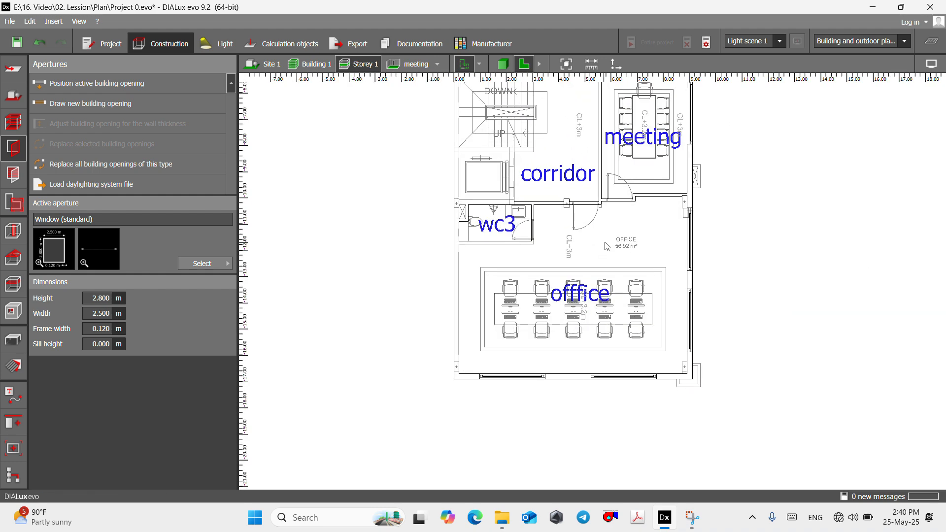
scroll(546, 308, down, 2)
scroll(524, 189, up, 4)
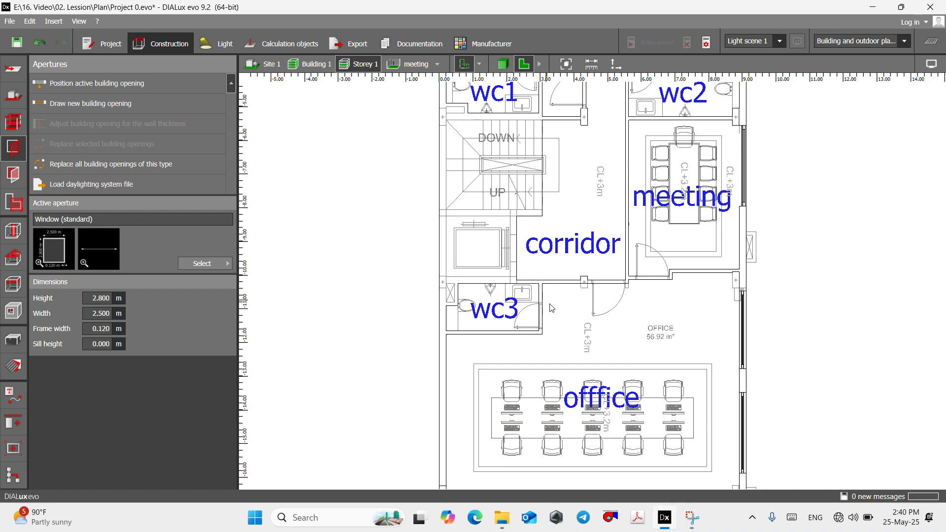
scroll(581, 329, down, 3)
scroll(582, 194, up, 4)
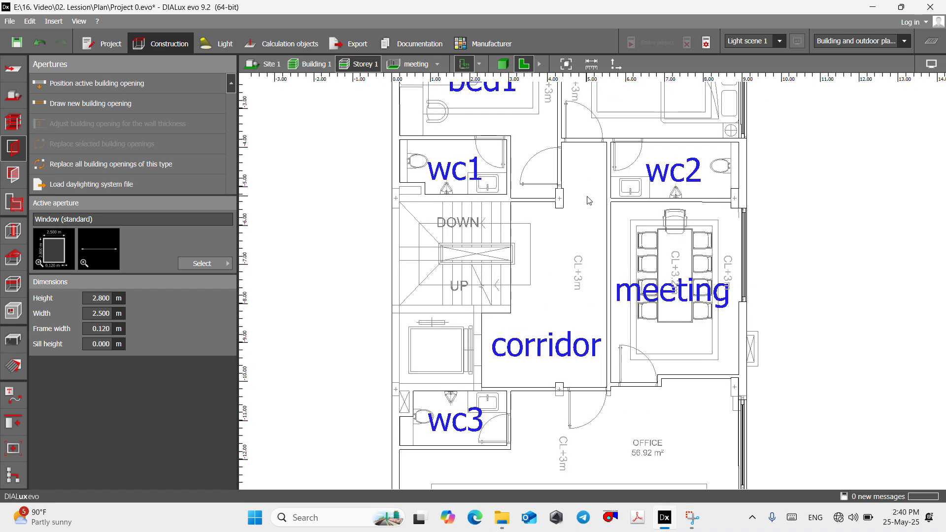
scroll(582, 206, down, 4)
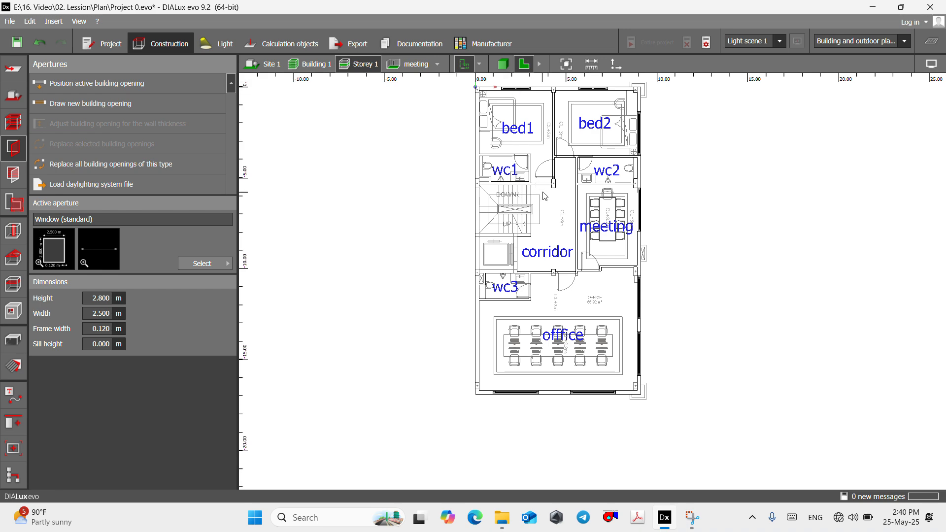
scroll(545, 196, up, 2)
click(503, 65)
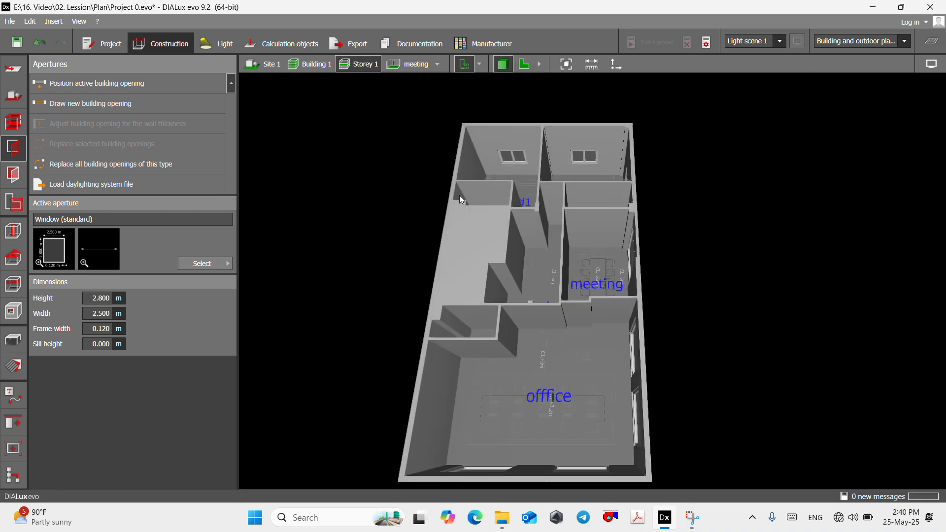
middle_drag(459, 195, 553, 266)
scroll(553, 266, up, 5)
right_drag(500, 277, 565, 92)
scroll(585, 309, down, 5)
- Choose the standard door as the active aperture and draw a 1 m wide door over bed2's door outline on the floor plan
click(525, 67)
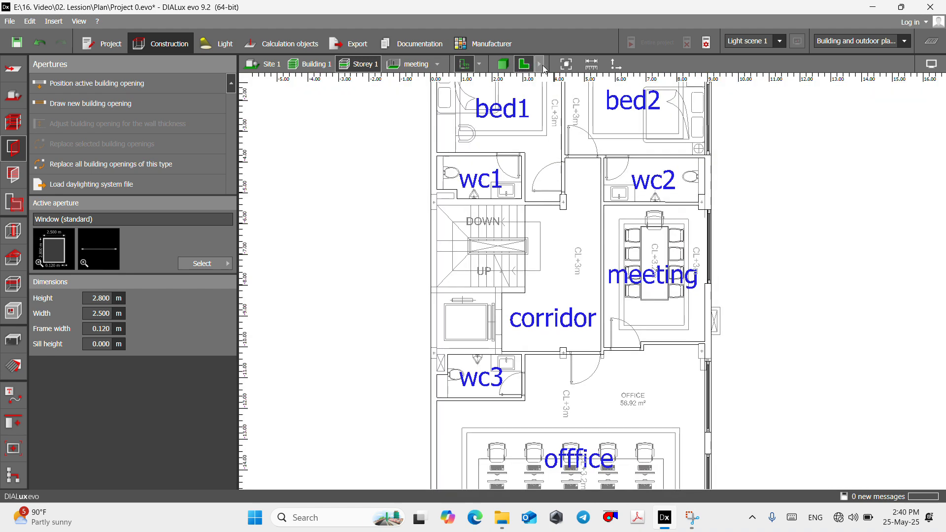
click(206, 265)
scroll(297, 356, down, 1)
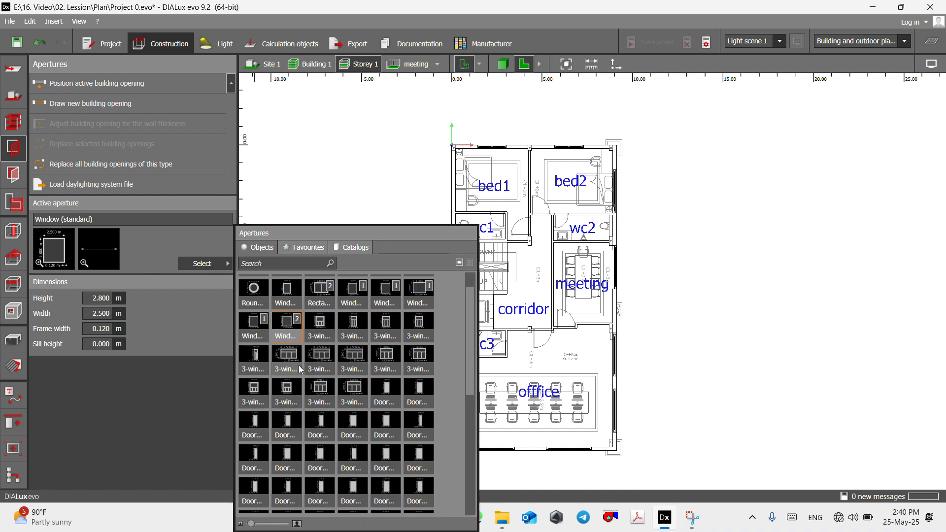
click(251, 423)
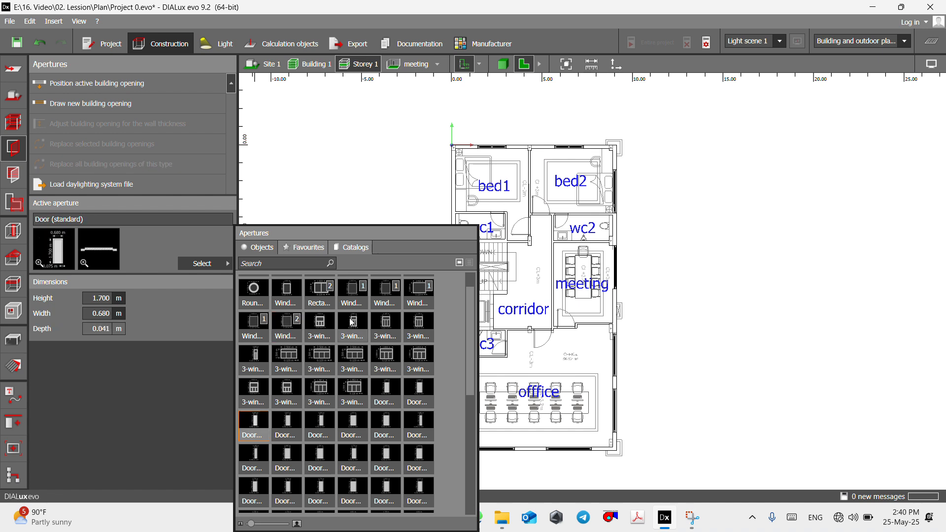
click(62, 103)
scroll(520, 186, up, 4)
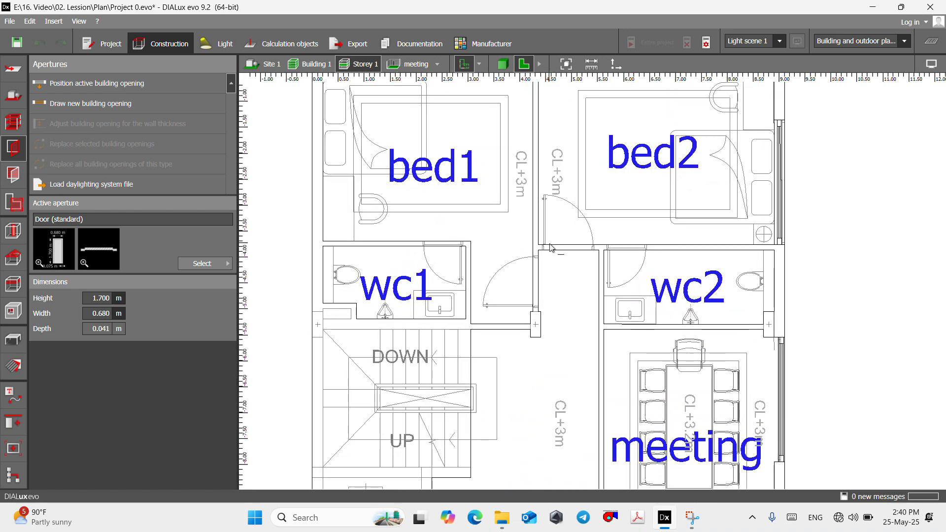
scroll(550, 248, up, 5)
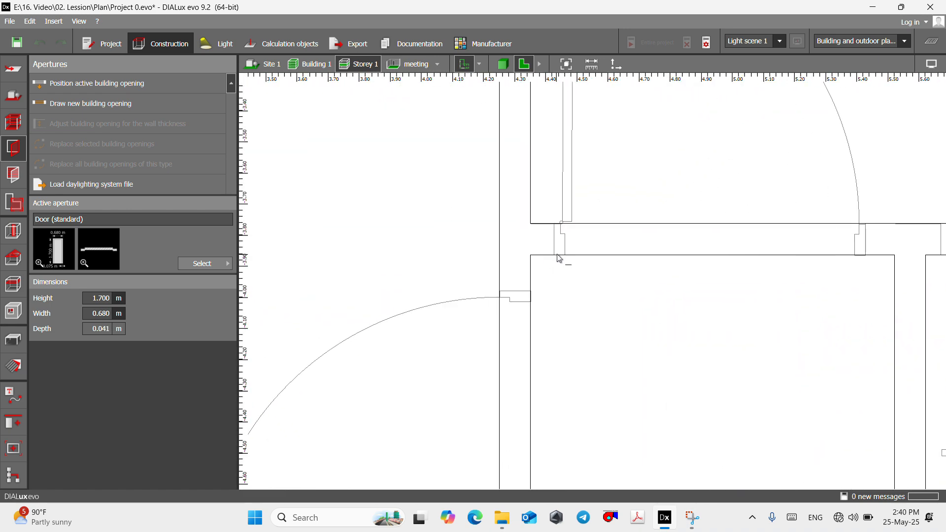
click(864, 258)
scroll(374, 266, down, 4)
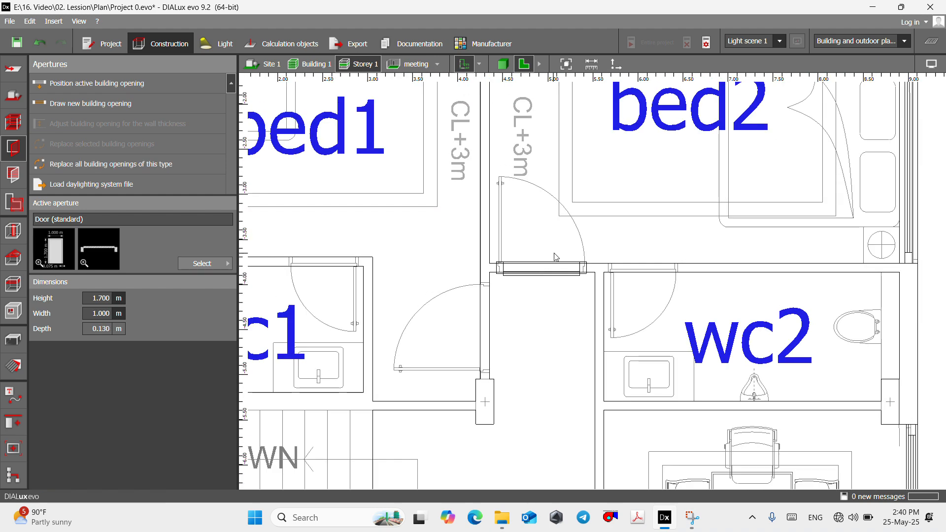
- Examine the new bed2 door in 3D, viewing it from the corridor side
scroll(555, 256, down, 3)
click(437, 64)
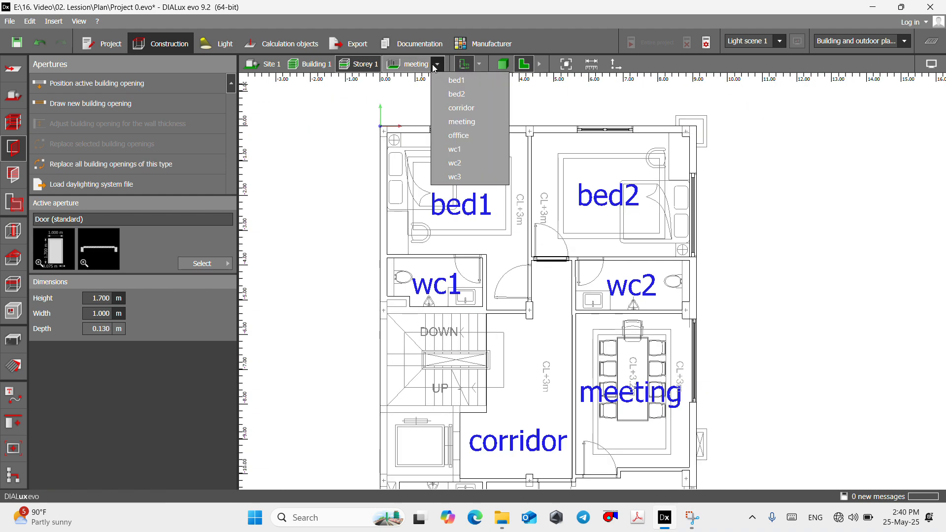
click(442, 94)
click(488, 64)
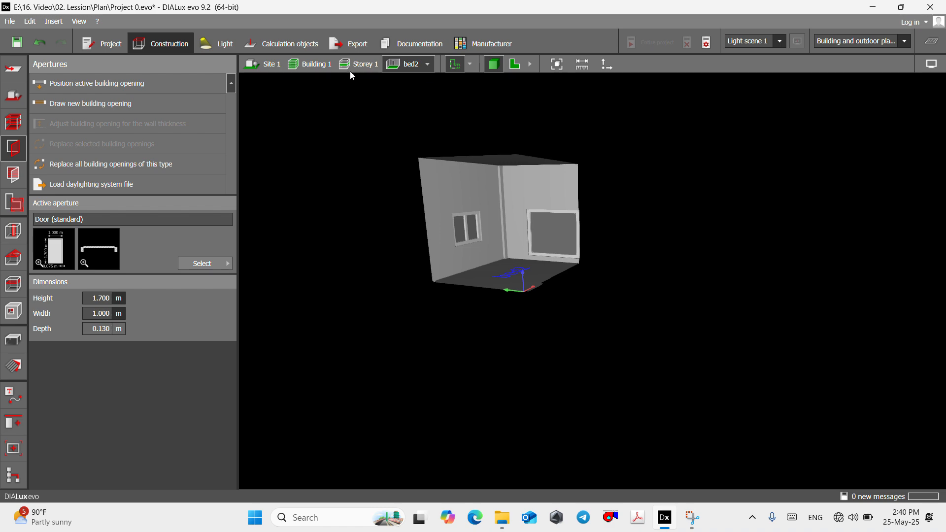
click(352, 66)
scroll(552, 197, up, 6)
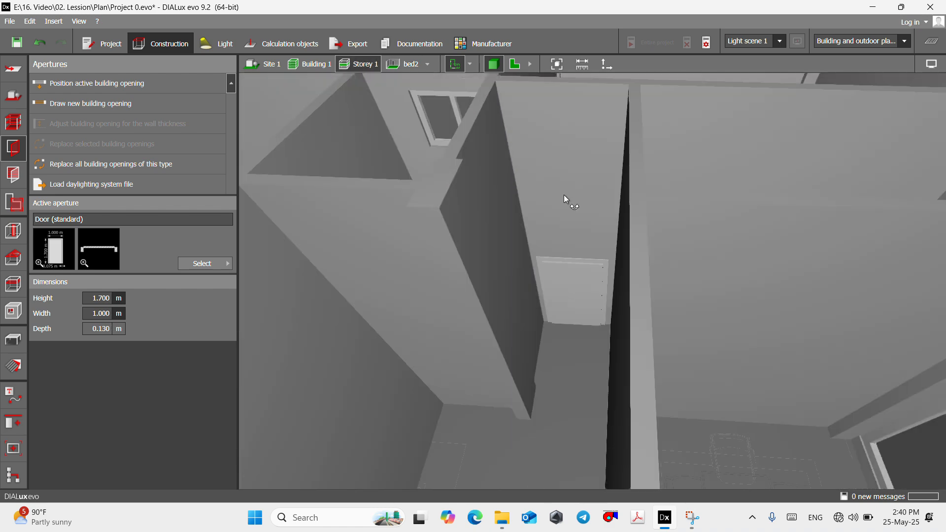
right_drag(564, 195, 604, 116)
scroll(560, 301, up, 6)
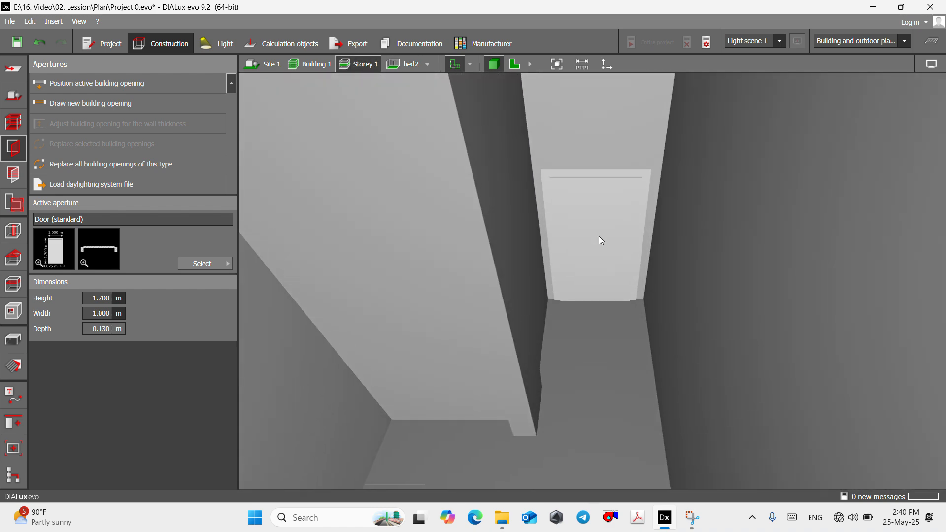
right_drag(599, 236, 619, 318)
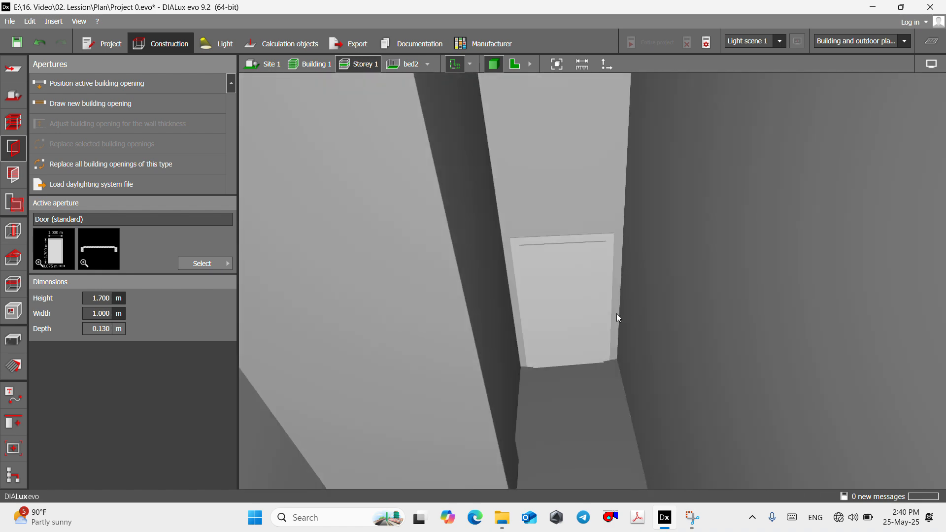
- Return to the Storey 1 plan and draw a 0.77 m wide standard door over wc2's door outline
click(513, 63)
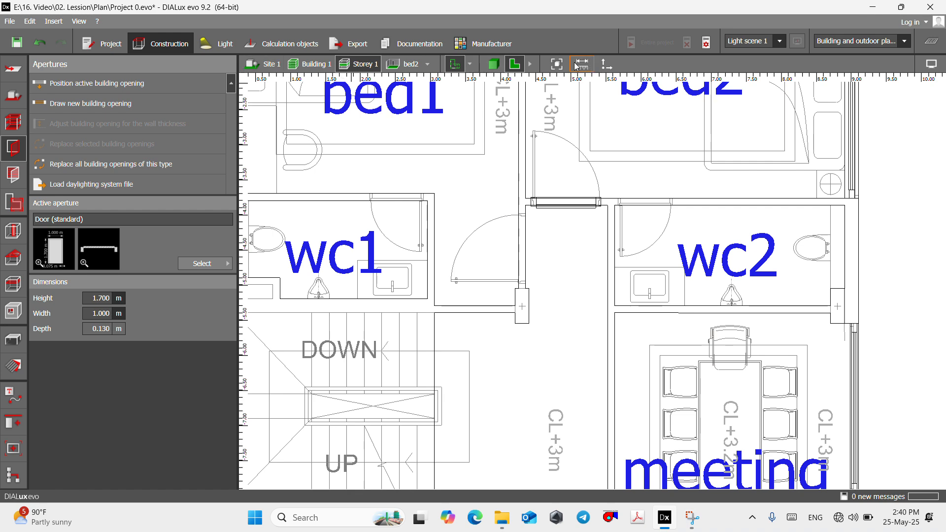
scroll(492, 189, down, 3)
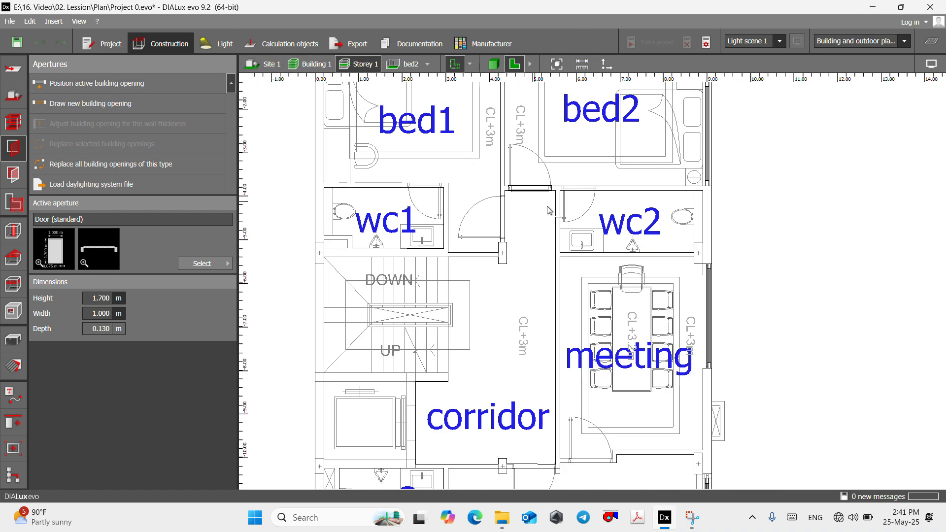
scroll(547, 211, up, 6)
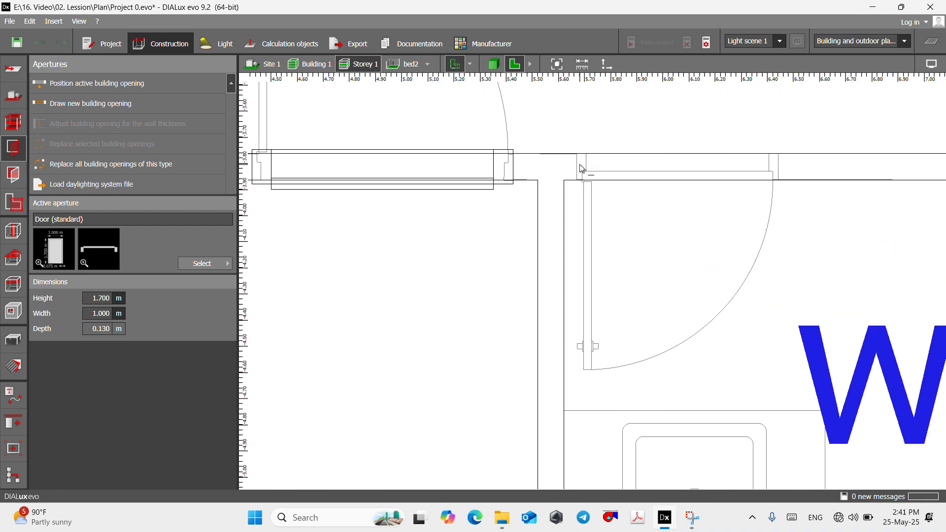
click(779, 155)
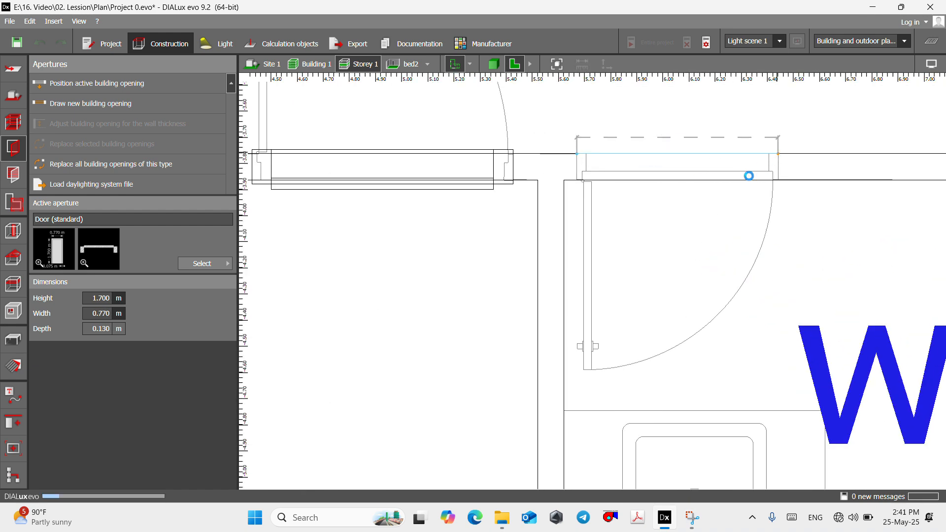
- Draw a 0.77 m wide standard door over wc1's door outline on the floor plan
click(83, 104)
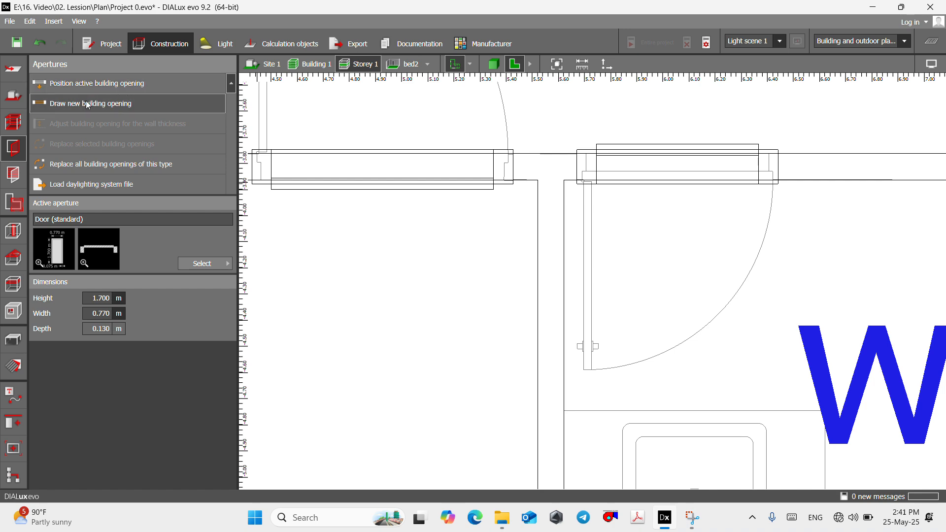
scroll(575, 138, down, 5)
scroll(574, 138, down, 1)
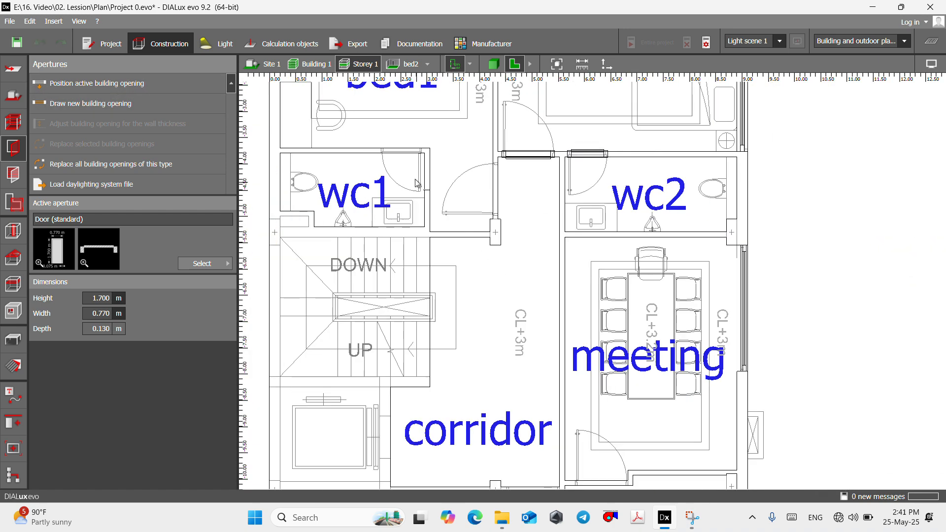
scroll(416, 184, up, 6)
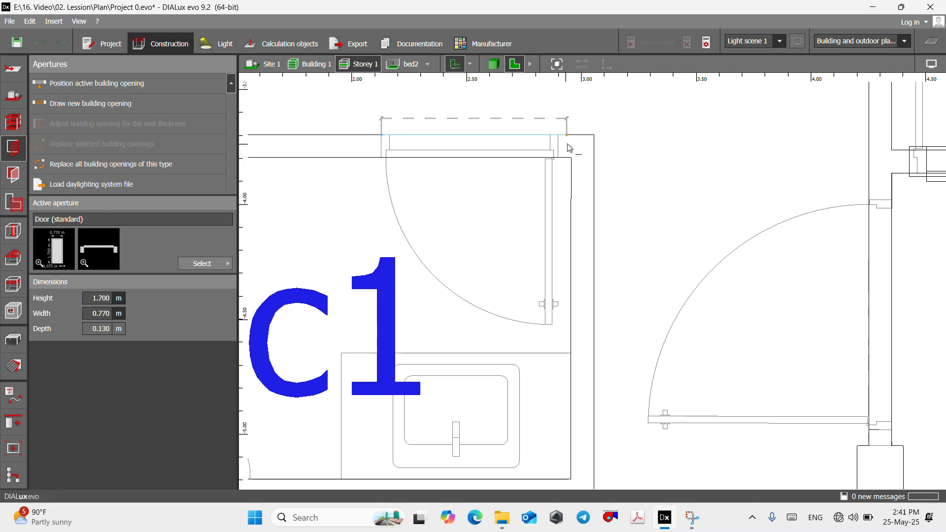
click(560, 139)
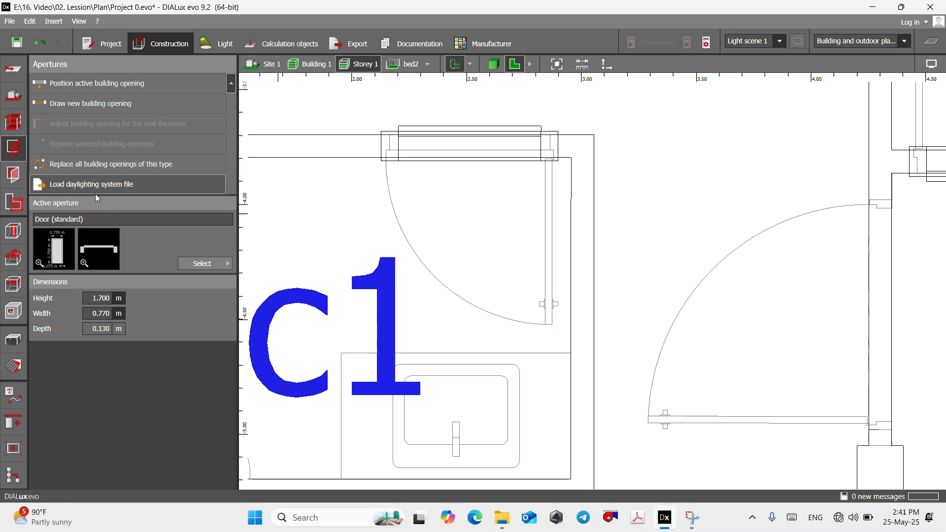
- Draw a standard door about 1 m wide over the door outline between the corridor and the office
scroll(478, 180, down, 6)
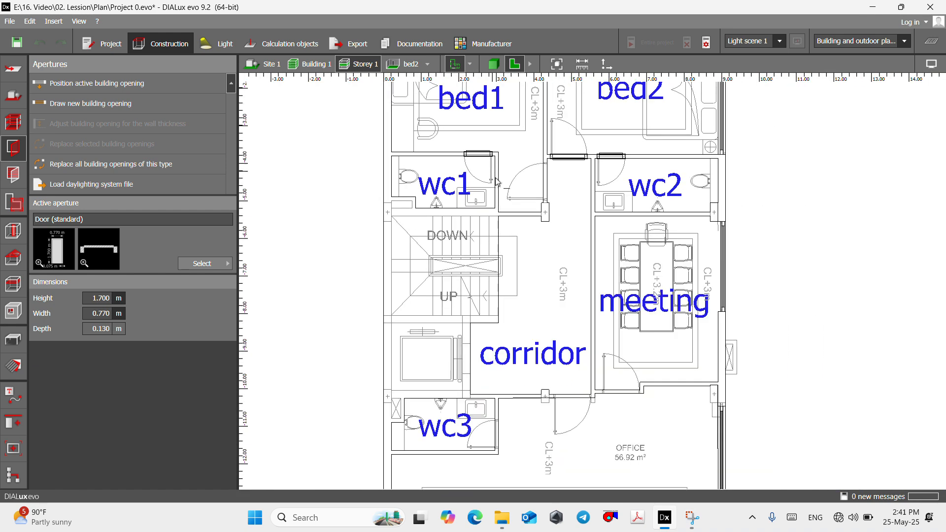
scroll(604, 250, down, 1)
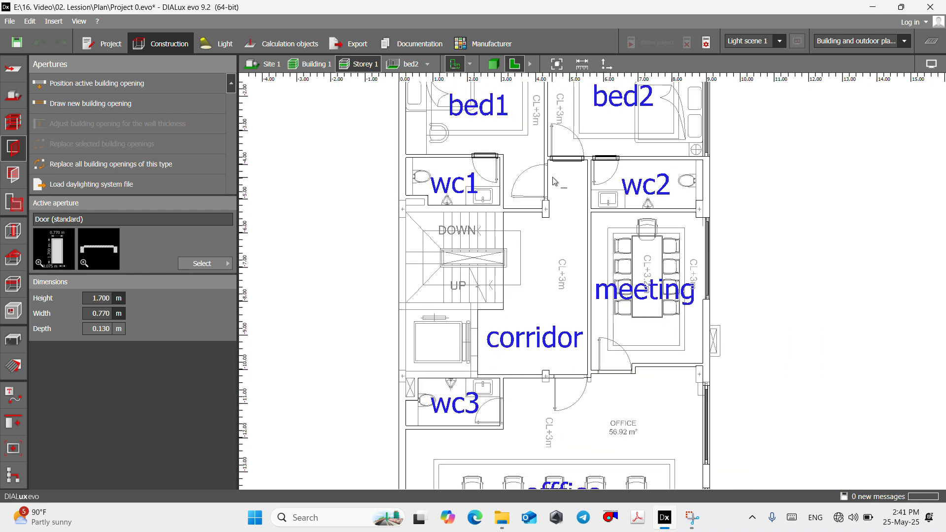
scroll(578, 382, up, 7)
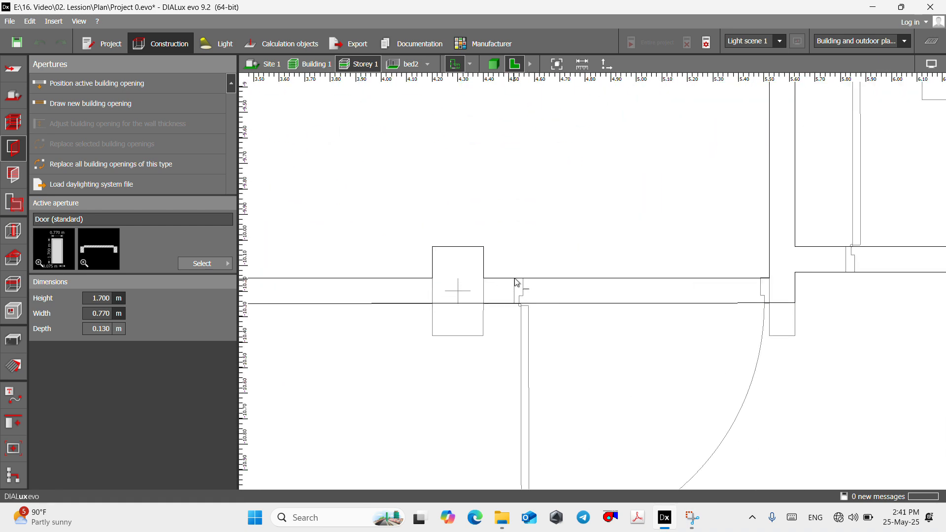
click(516, 281)
click(771, 278)
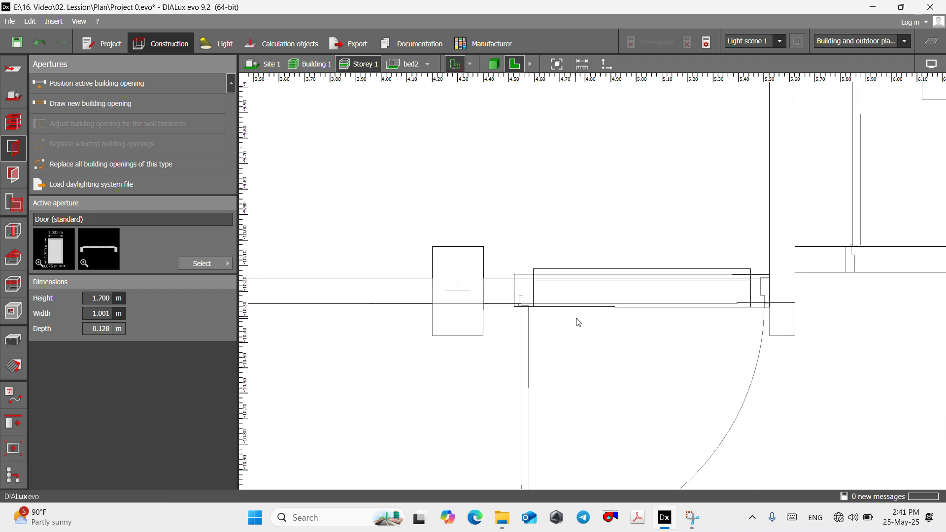
- Draw a 1 m wide standard door over the meeting room's door outline
scroll(553, 239, down, 3)
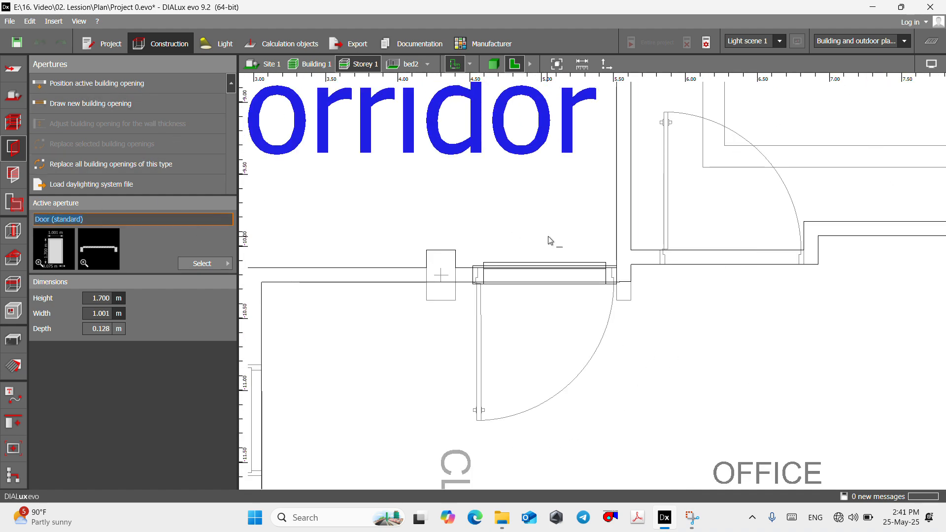
scroll(625, 228, up, 4)
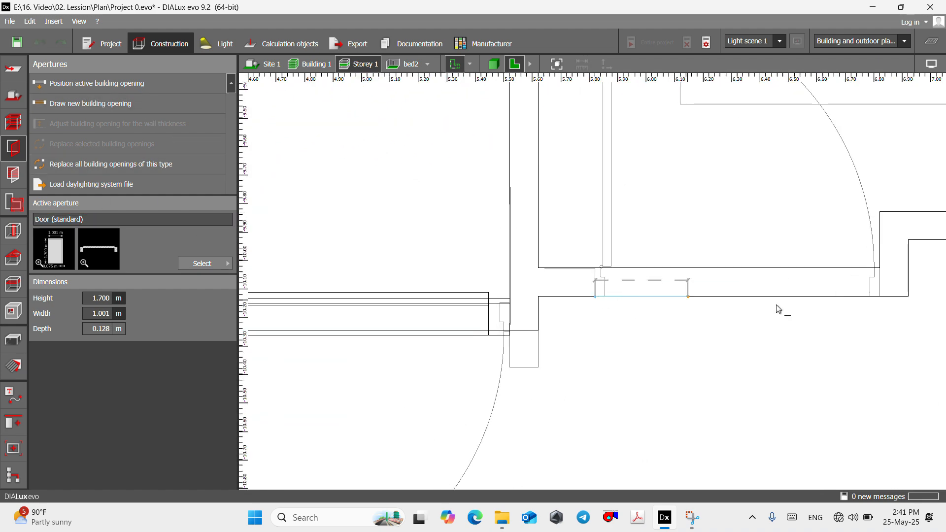
click(873, 296)
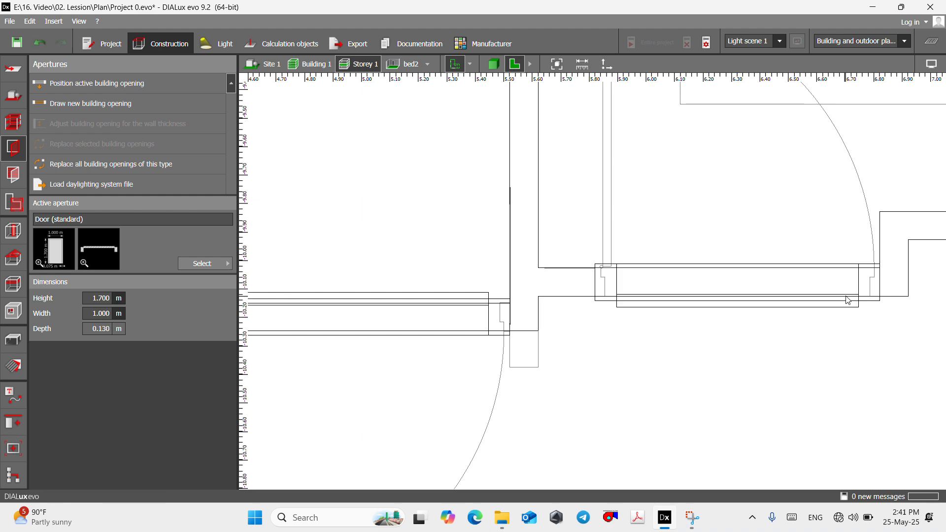
- Draw a 0.77 m wide standard door over wc3's door outline in its wall facing the office
scroll(625, 249, down, 5)
scroll(674, 253, down, 2)
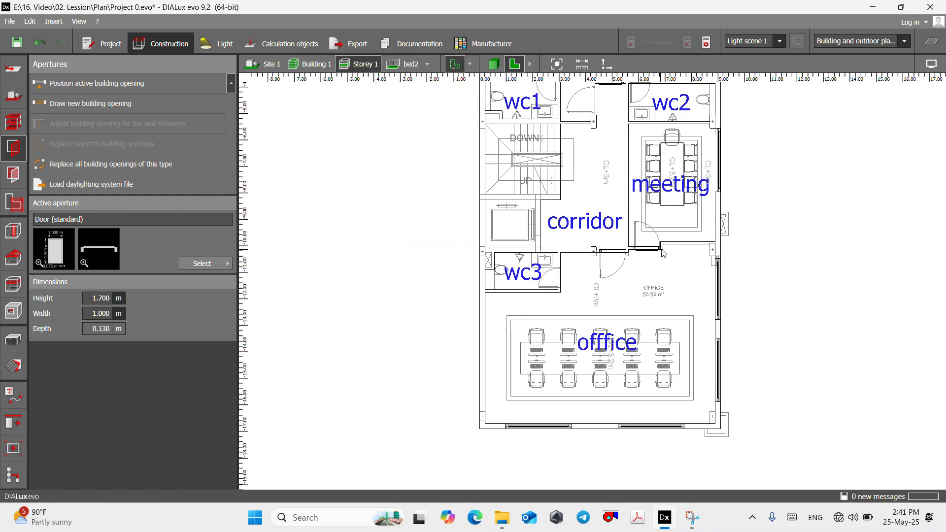
scroll(547, 258, up, 5)
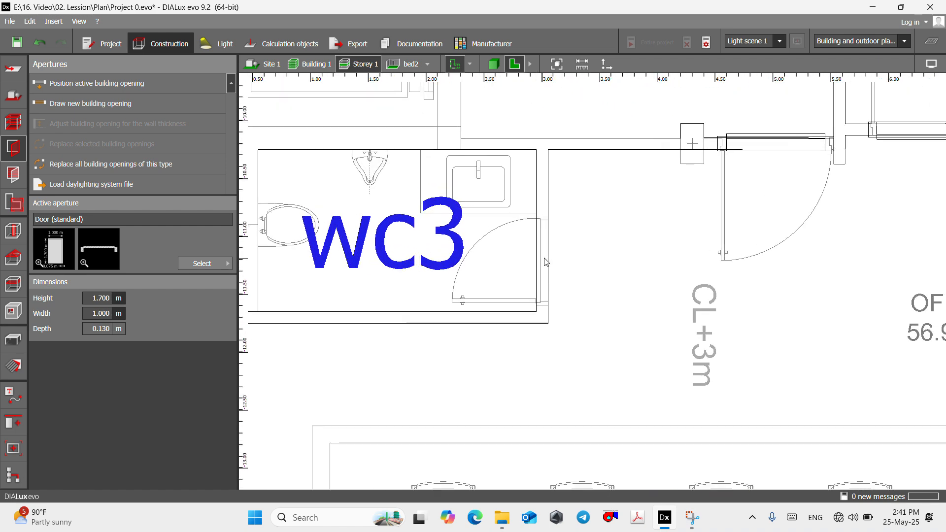
click(74, 103)
scroll(562, 207, up, 2)
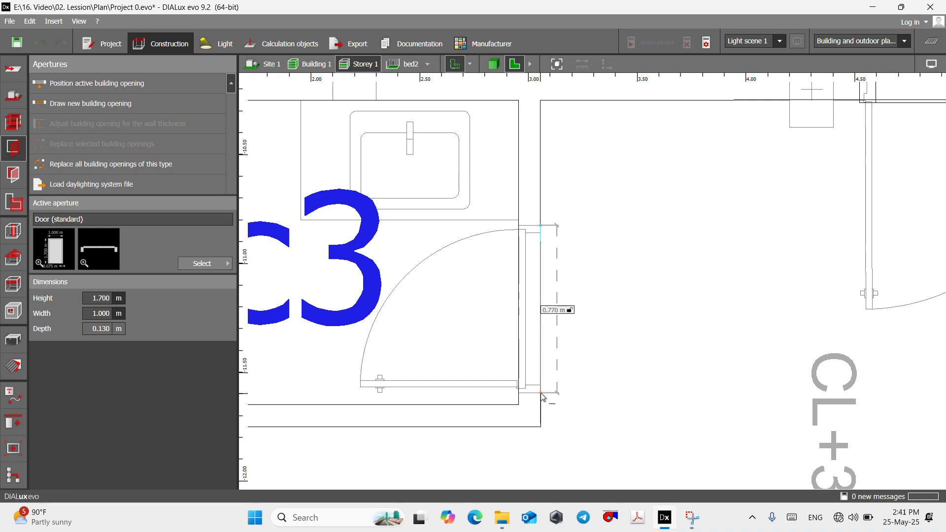
click(567, 382)
- Examine the new doors of Storey 1 in the 3D view, especially those around the office
scroll(567, 373, down, 4)
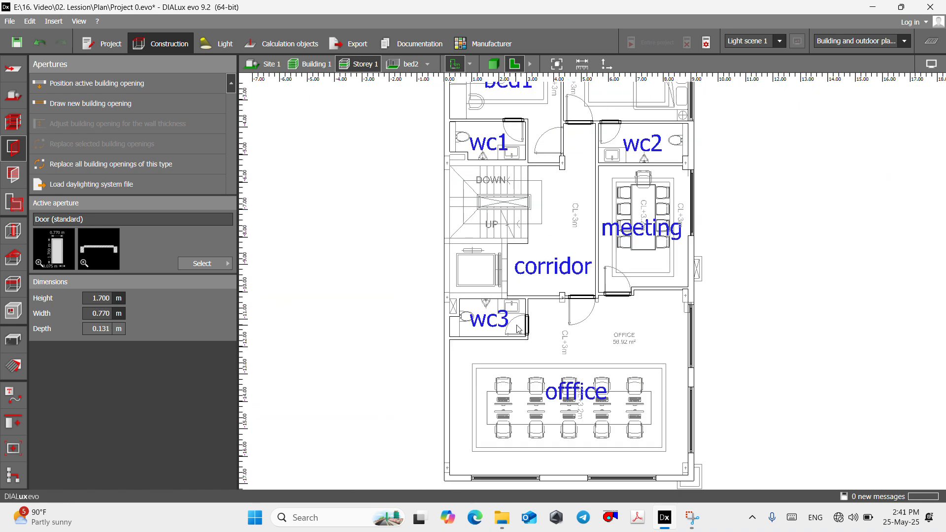
scroll(518, 329, down, 5)
scroll(502, 386, up, 3)
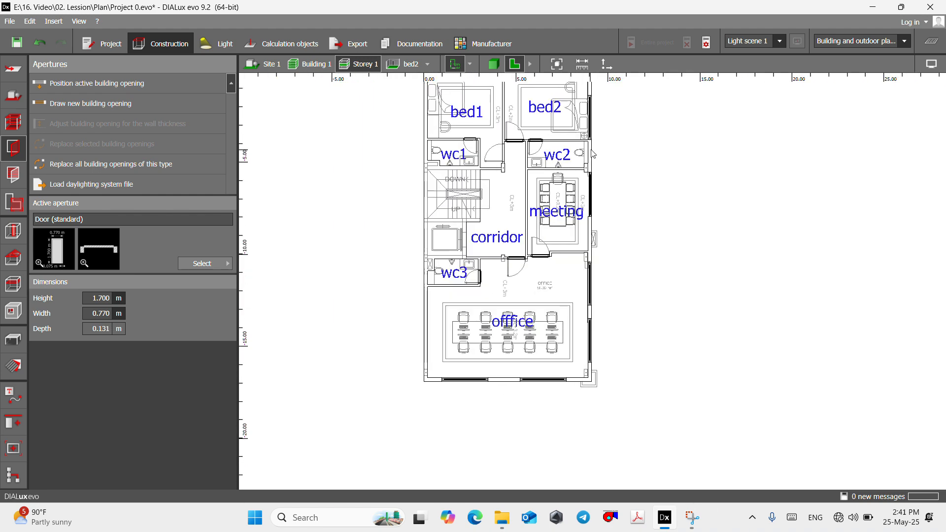
scroll(536, 168, up, 2)
click(492, 68)
scroll(567, 340, down, 6)
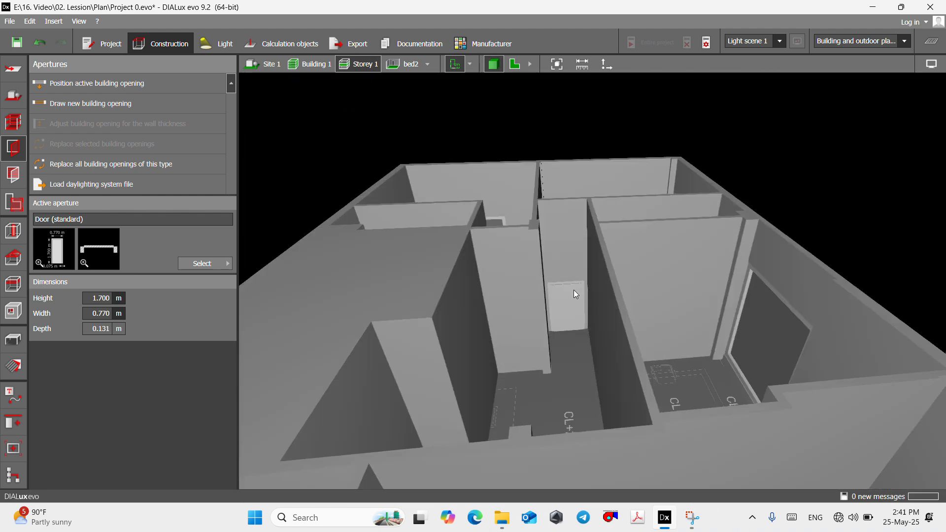
scroll(574, 291, down, 4)
right_drag(573, 291, 569, 270)
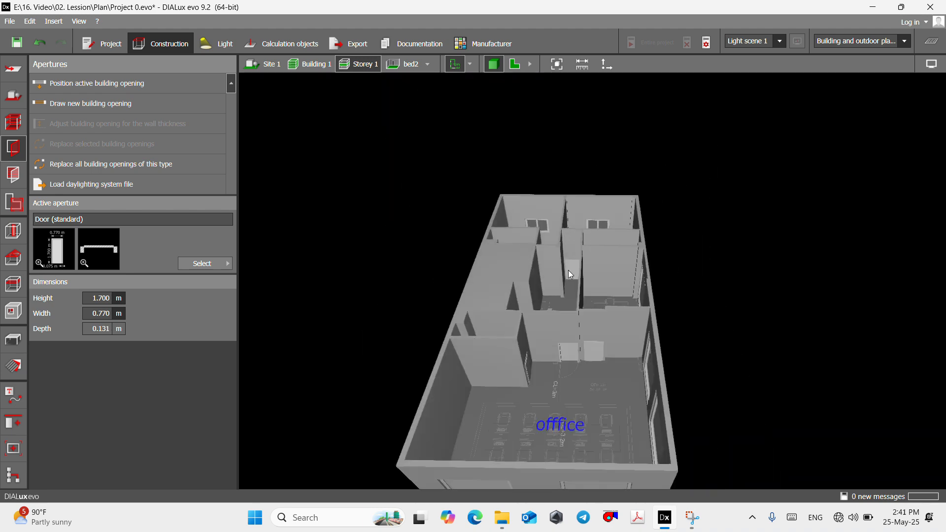
right_drag(575, 419, 581, 359)
scroll(584, 359, up, 5)
right_drag(511, 333, 563, 354)
scroll(489, 377, up, 6)
scroll(514, 330, down, 5)
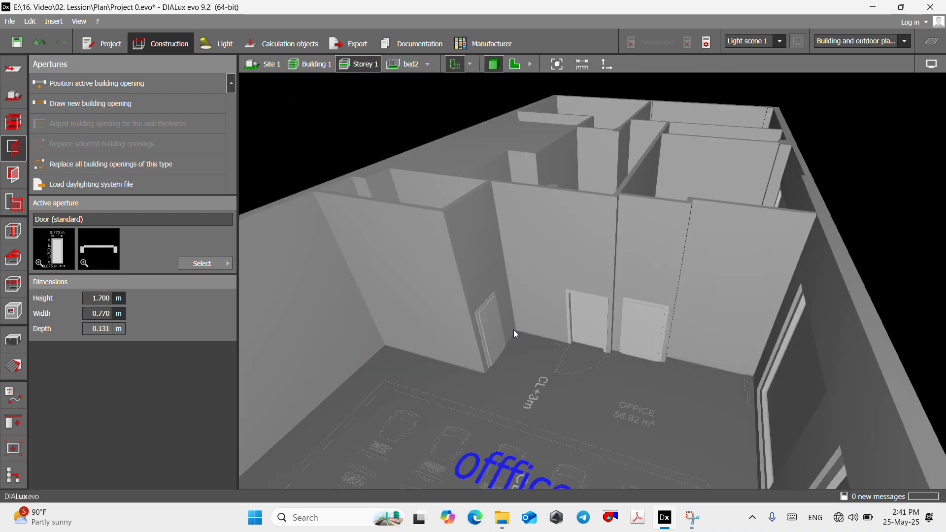
- Return to the Storey 1 floor plan and check the placed doors and the staircase area beside the corridor
click(515, 64)
scroll(499, 238, down, 3)
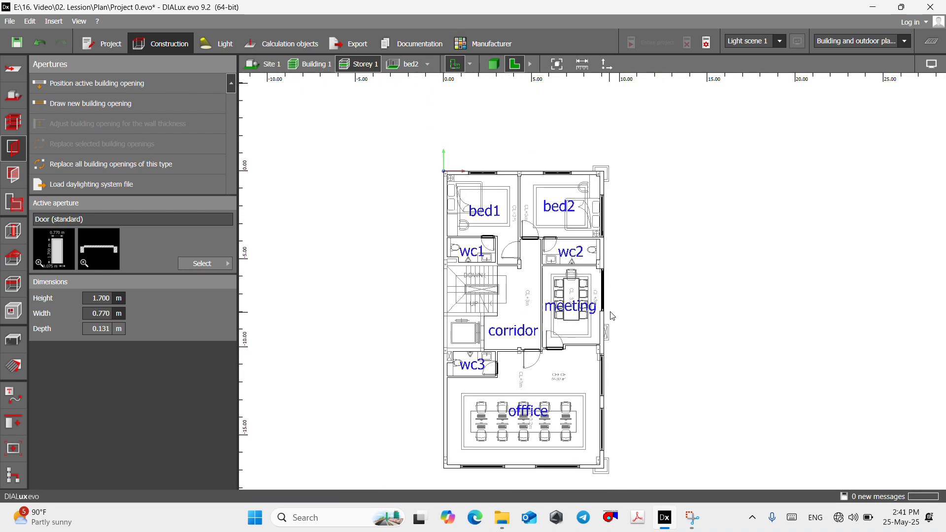
scroll(498, 238, up, 6)
scroll(439, 365, down, 3)
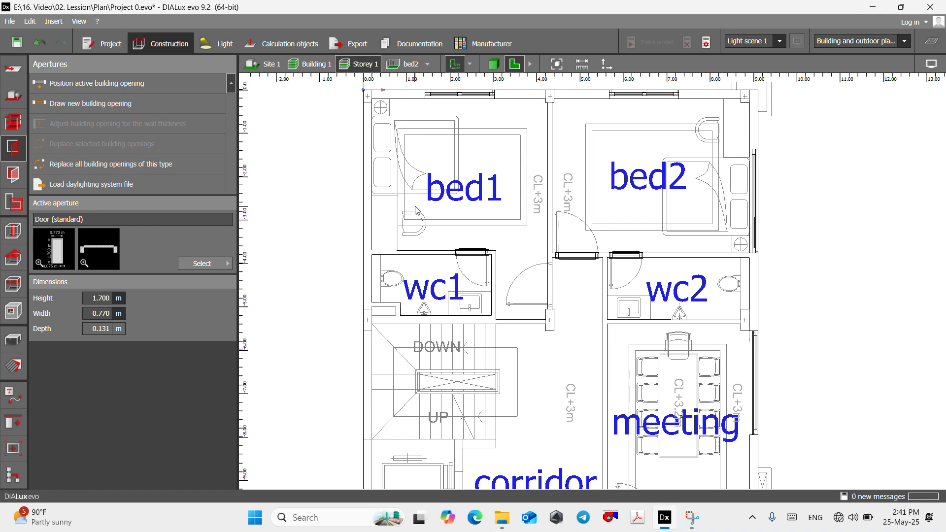
scroll(440, 377, up, 2)
scroll(444, 376, up, 1)
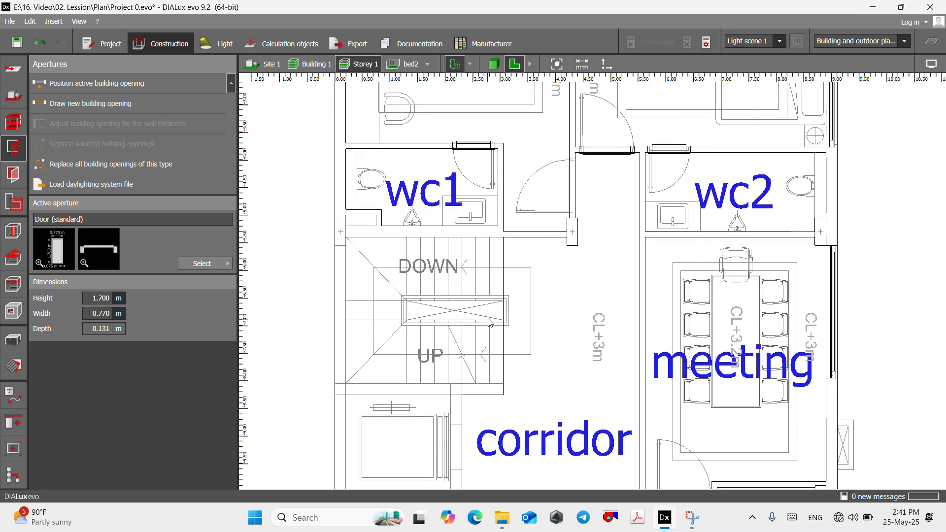
scroll(508, 217, down, 2)
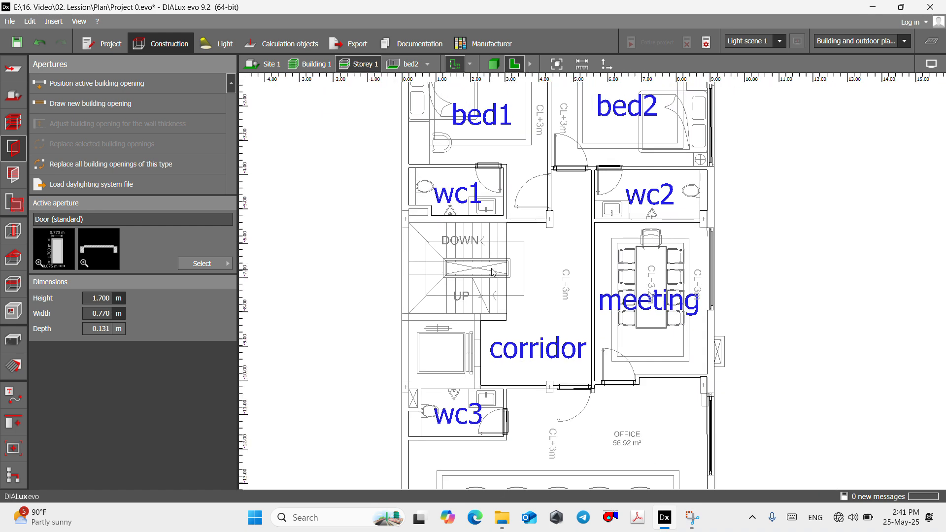
scroll(493, 272, down, 1)
scroll(443, 285, up, 3)
scroll(467, 271, down, 1)
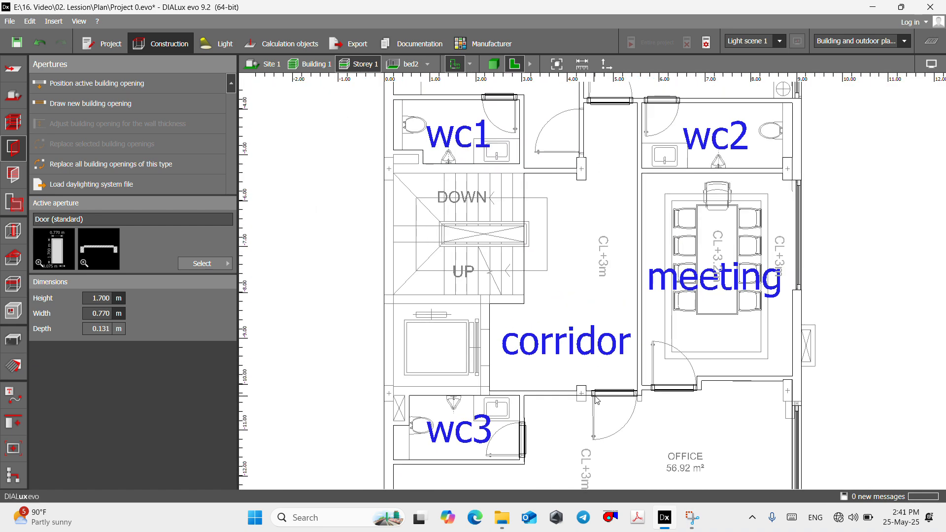
scroll(520, 270, up, 2)
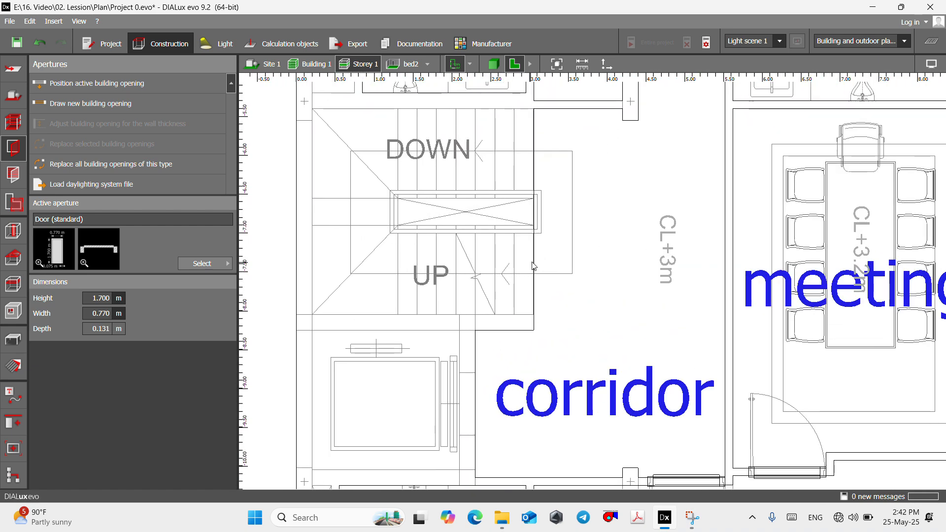
scroll(527, 277, down, 3)
scroll(522, 296, up, 3)
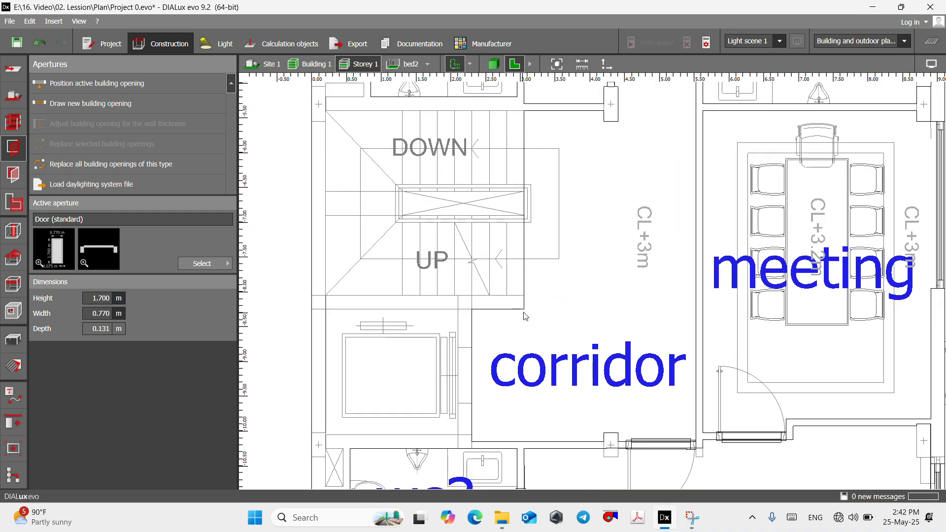
scroll(586, 283, down, 2)
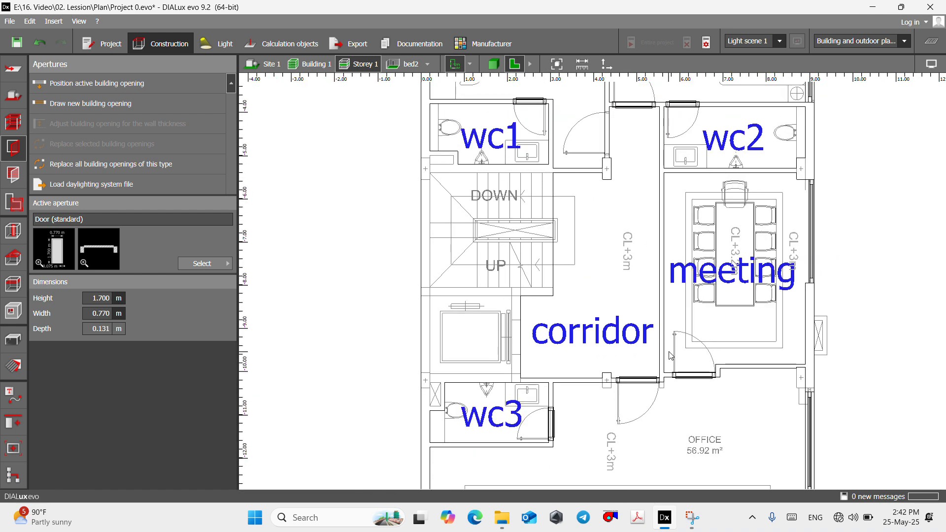
- Edit the corridor's room contour, moving its corner at the staircase to the outer wall at X 0.200 m, Y -6.944 m
click(13, 123)
scroll(634, 368, up, 2)
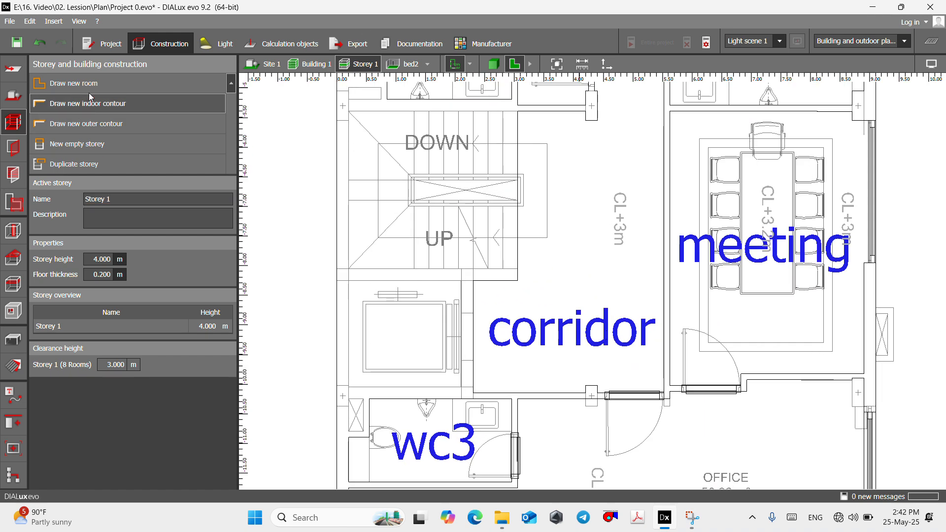
click(509, 284)
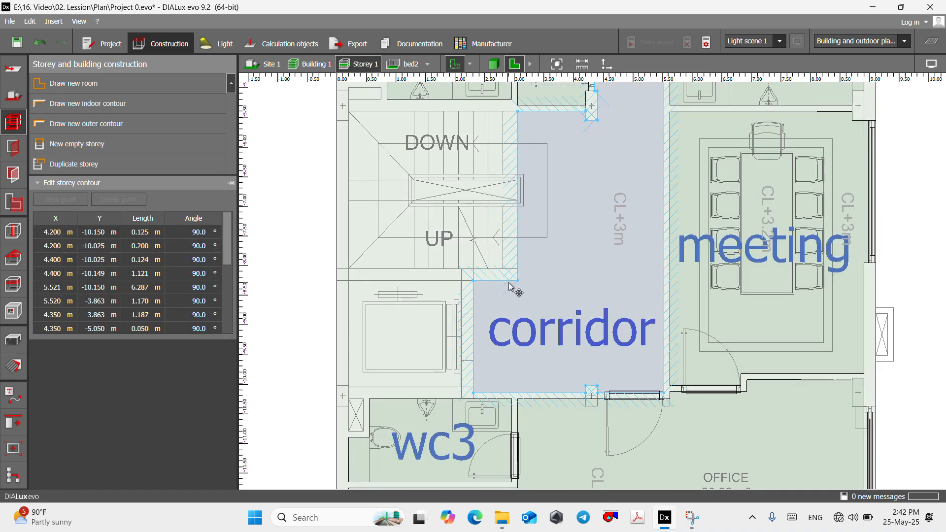
scroll(487, 276, up, 4)
middle_drag(538, 289, 663, 308)
scroll(661, 336, down, 4)
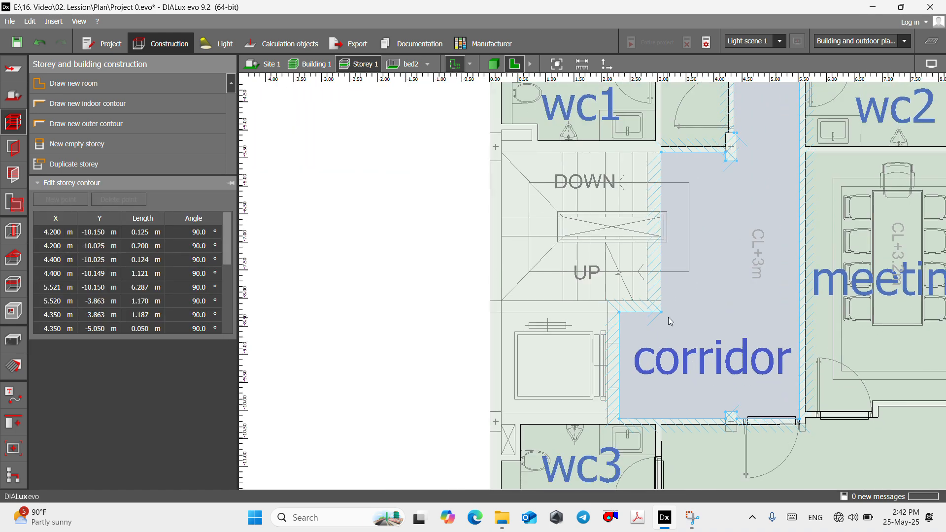
drag(539, 314, 503, 243)
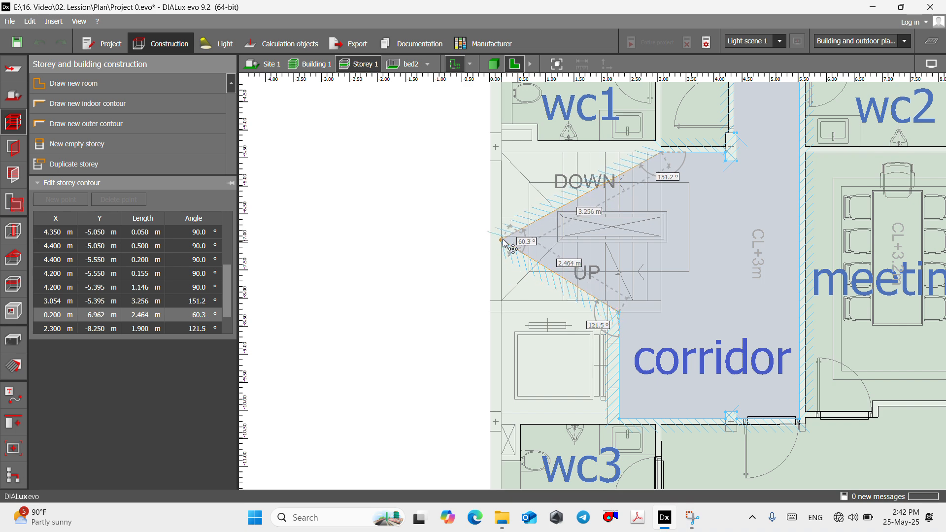
scroll(521, 255, up, 4)
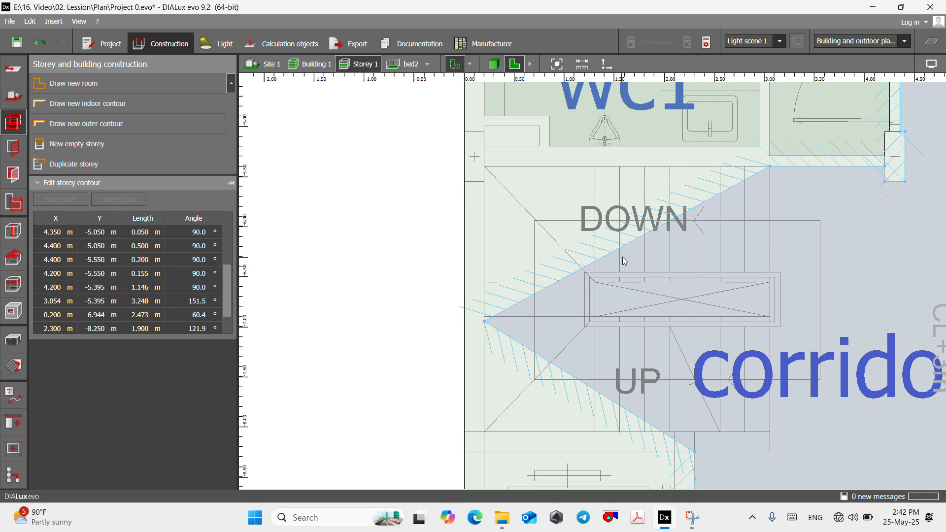
- Insert a point in the corridor contour's slanted upper edge and place it at the stairwell's upper outer corner, X 0.200 m, Y -5.395 m
right_click(623, 257)
click(628, 260)
scroll(485, 178, up, 2)
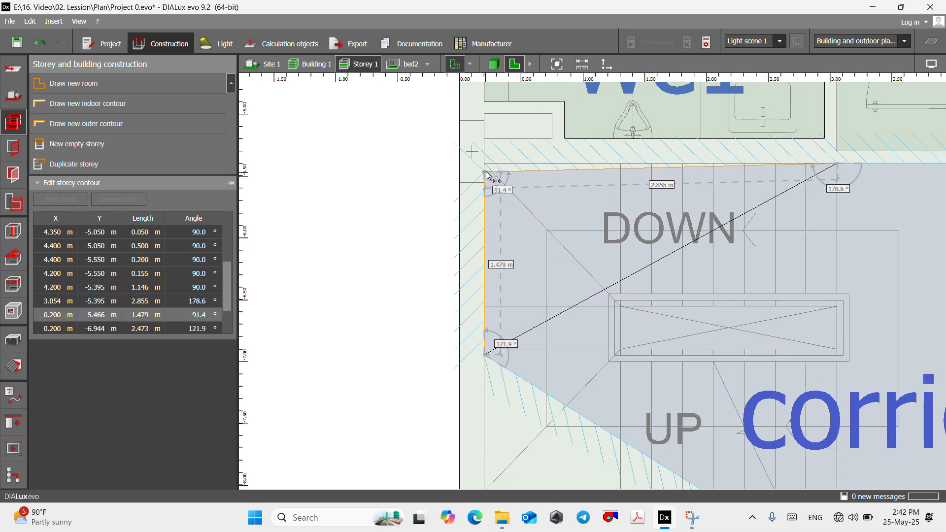
mouse_move(486, 173)
mouse_down()
mouse_move(487, 164)
mouse_move(481, 174)
mouse_up()
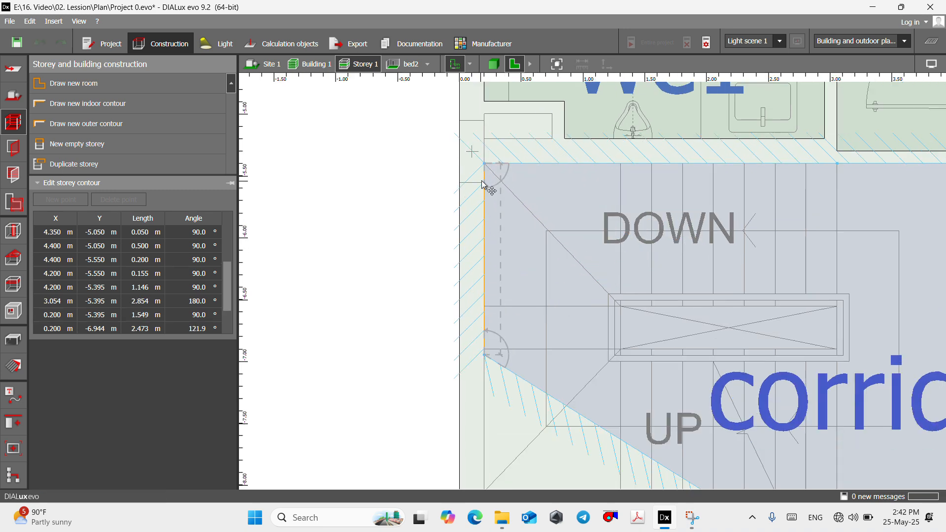
scroll(512, 222, down, 4)
scroll(512, 264, up, 5)
scroll(522, 247, down, 3)
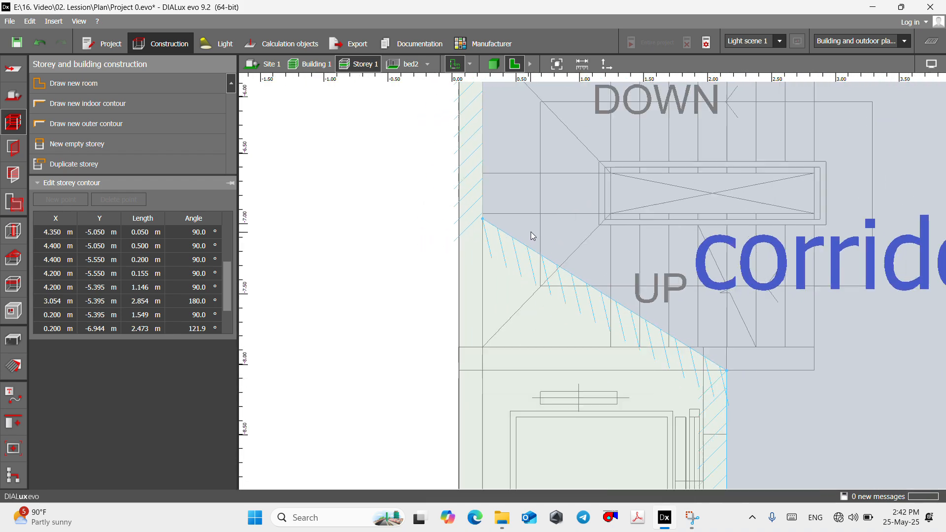
- Square off the corridor contour's lower staircase edge with a new point at X 2.303 m and the outer-wall corner at X 0.200 m, both at Y -8.050 m
scroll(497, 222, up, 5)
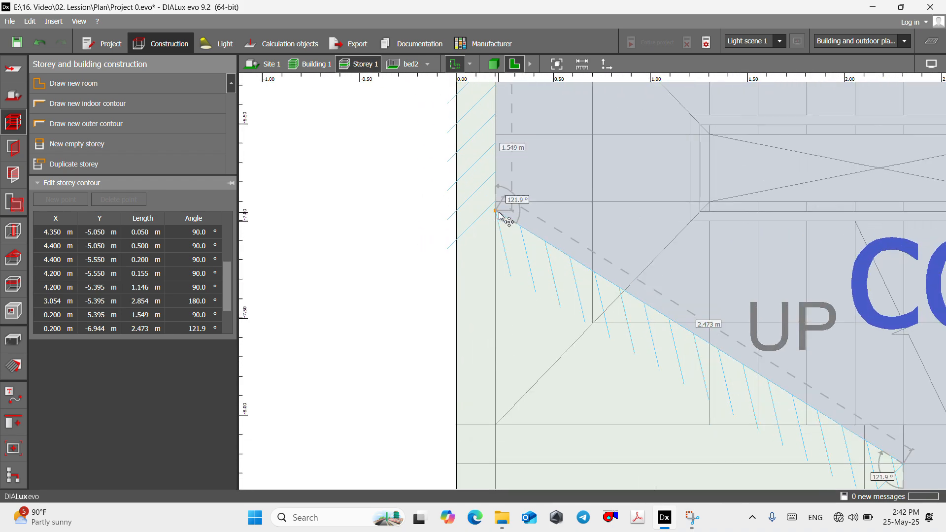
drag(499, 215, 495, 367)
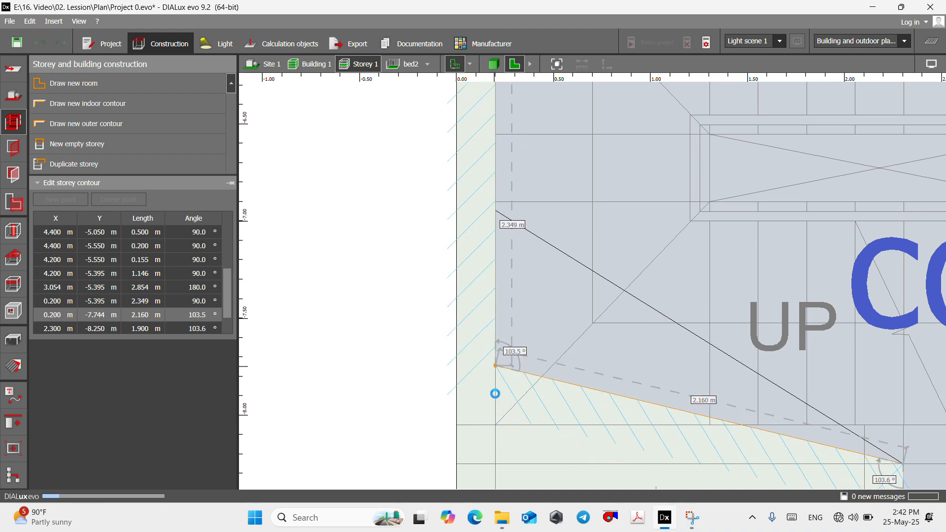
scroll(265, 365, down, 1)
right_click(621, 398)
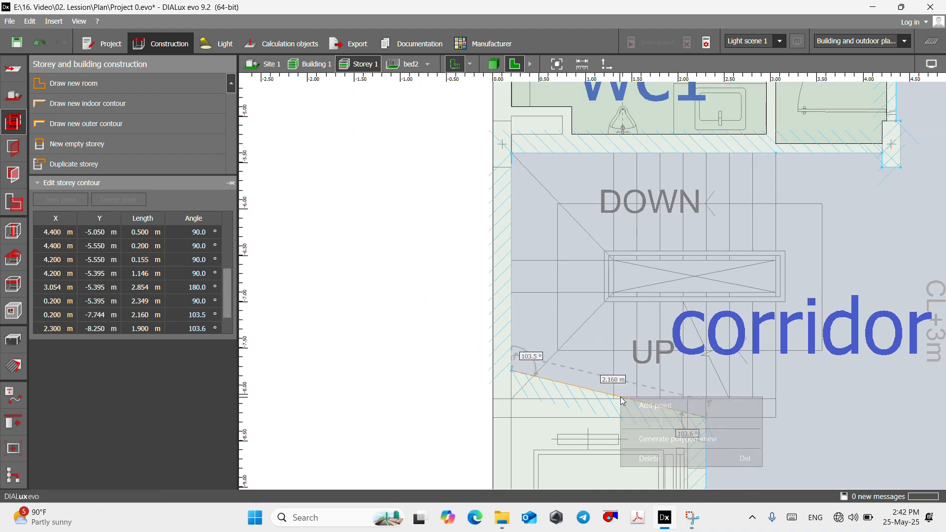
click(643, 404)
scroll(733, 396, up, 2)
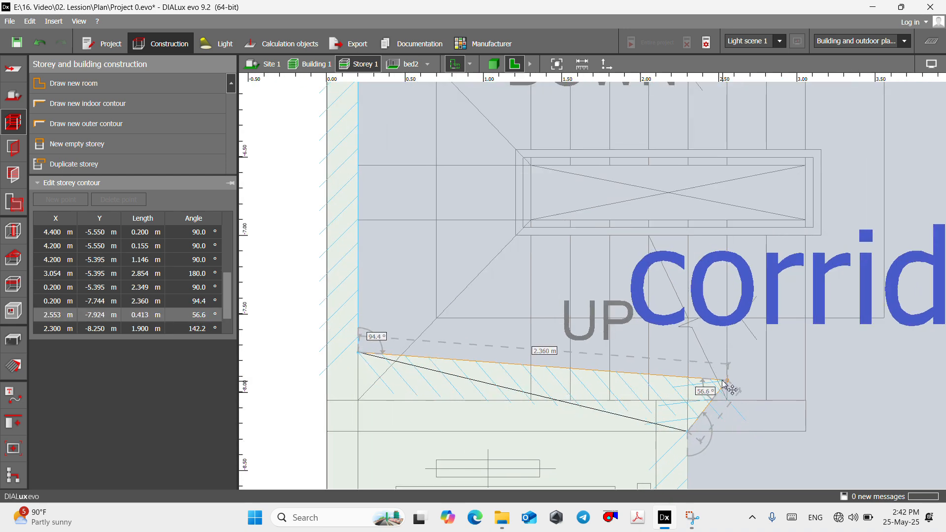
click(688, 400)
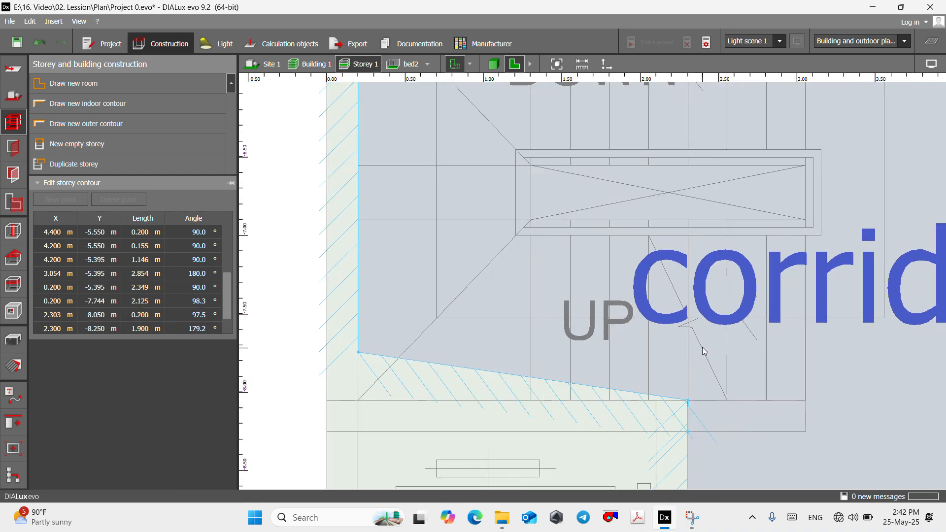
scroll(702, 348, down, 2)
drag(441, 352, 442, 390)
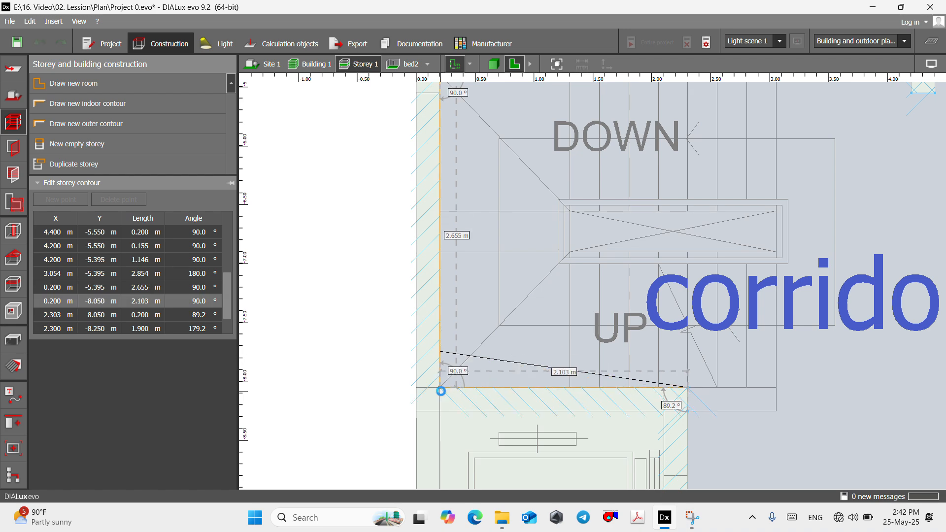
- Check the extended corridor around the staircase in the 3D view and return to the Storey 1 floor plan
scroll(440, 372, down, 2)
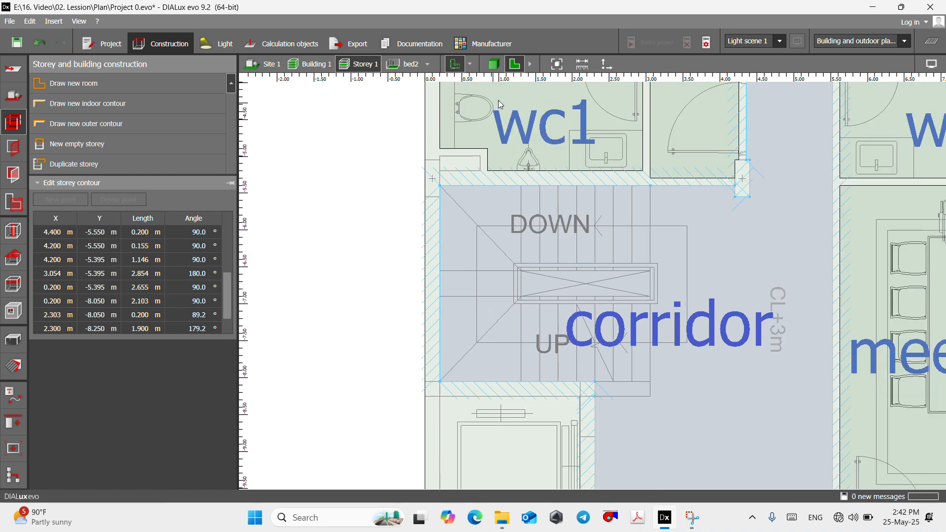
click(495, 64)
click(555, 317)
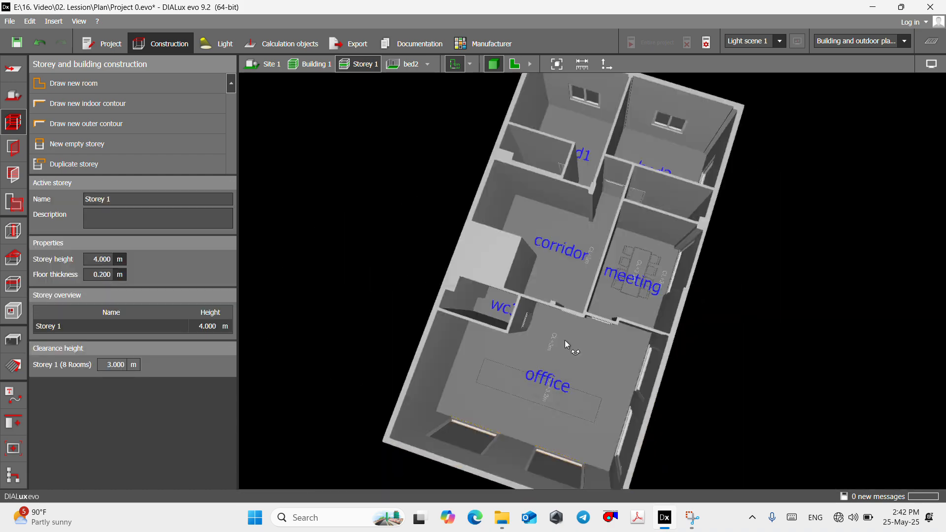
scroll(543, 220, up, 6)
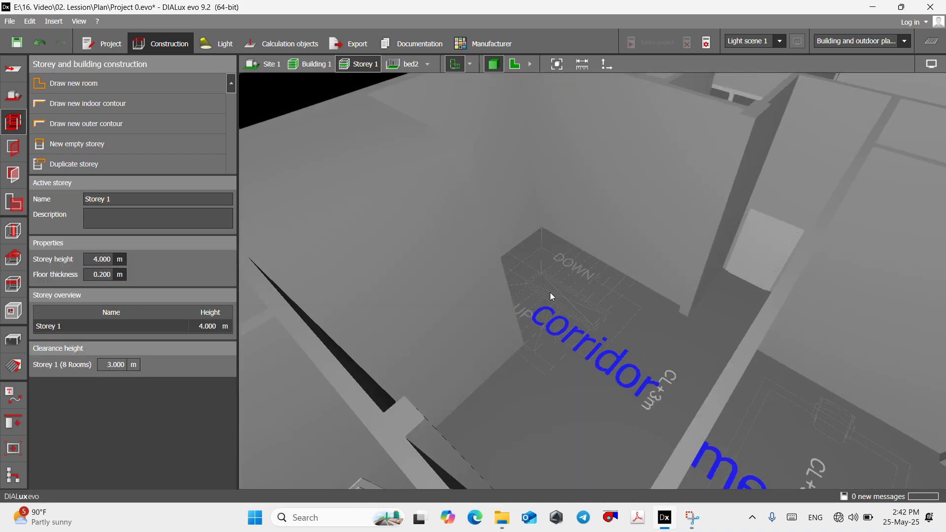
right_drag(549, 291, 557, 238)
scroll(556, 237, down, 2)
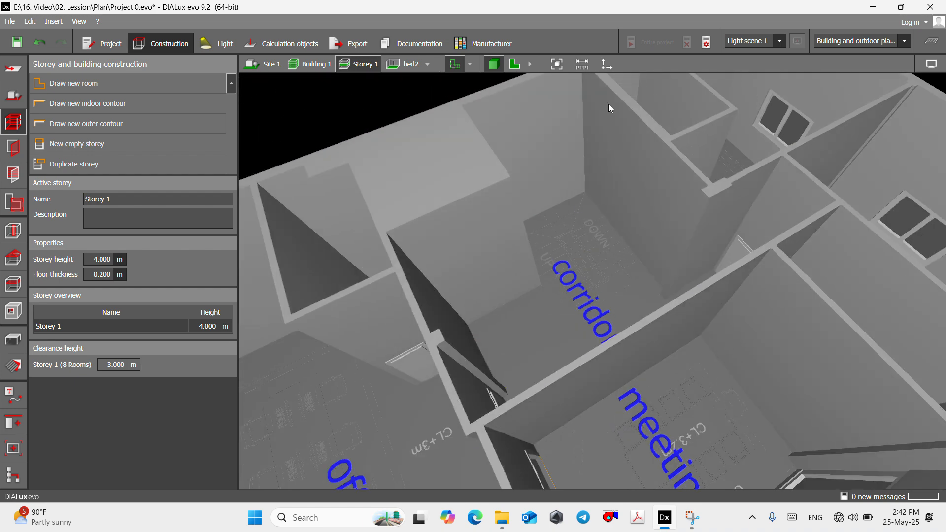
click(516, 64)
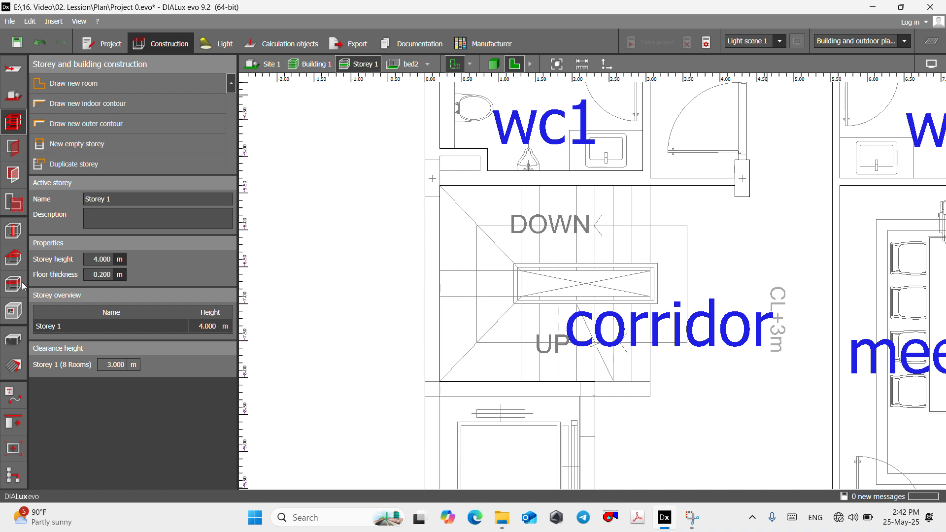
- Choose the "double running, opposed" staircase from the Addition category of the object catalog as the active furniture object
click(14, 344)
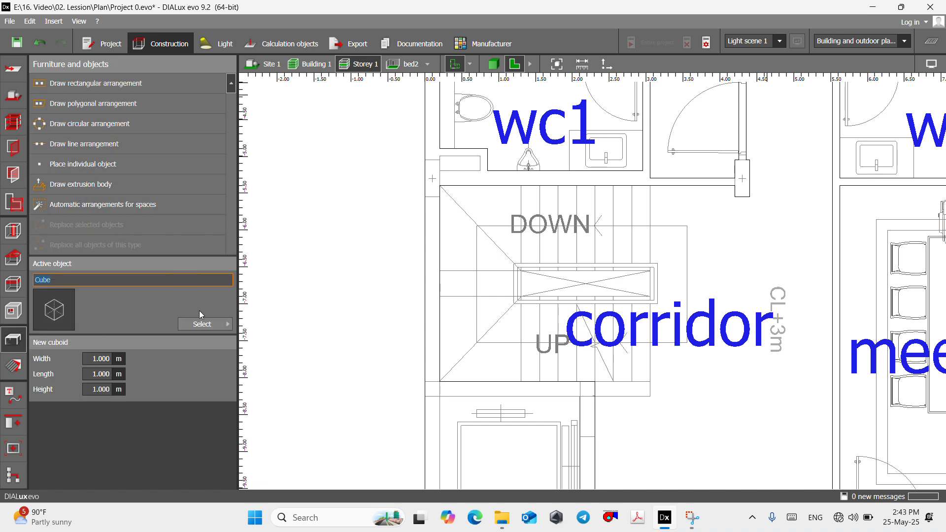
click(210, 325)
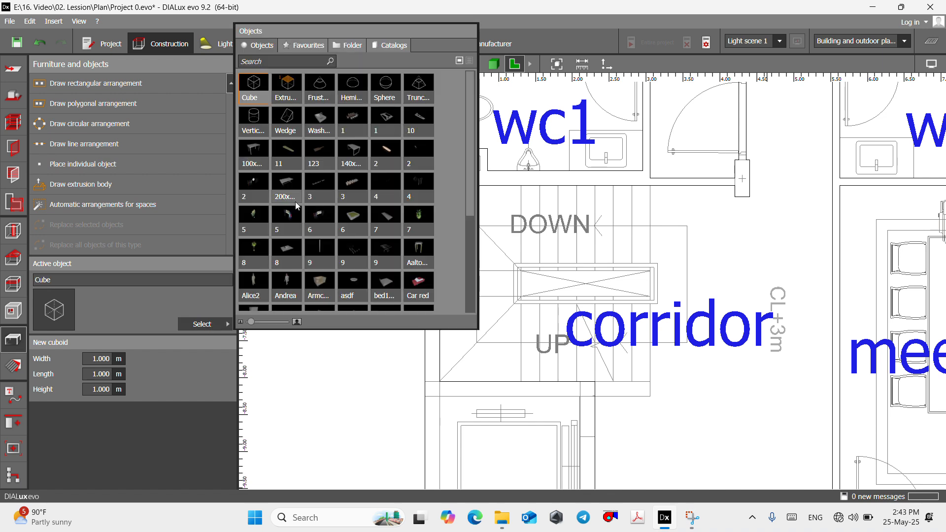
click(390, 46)
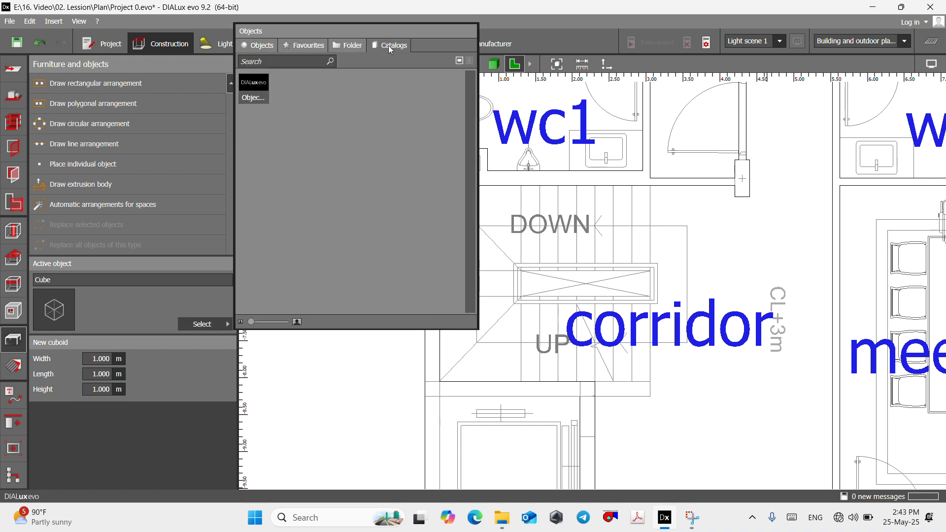
double_click(249, 83)
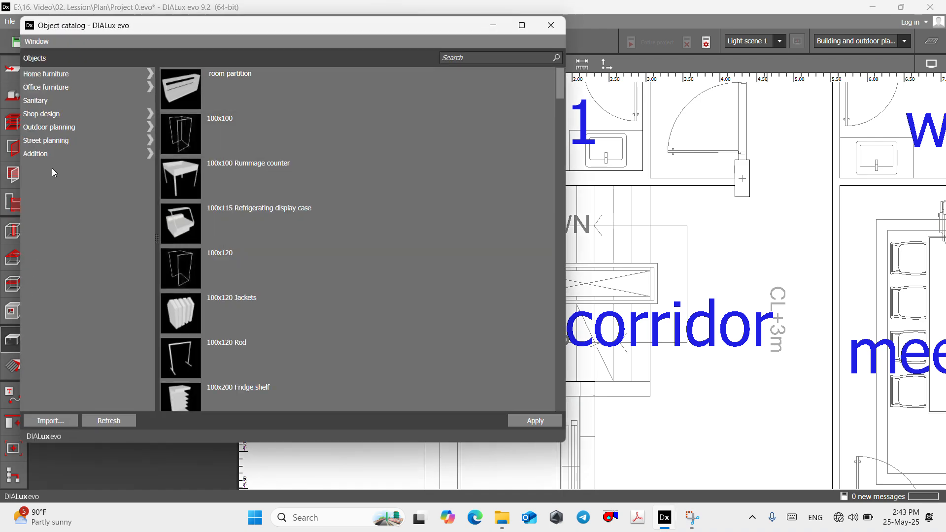
click(44, 154)
scroll(230, 271, down, 10)
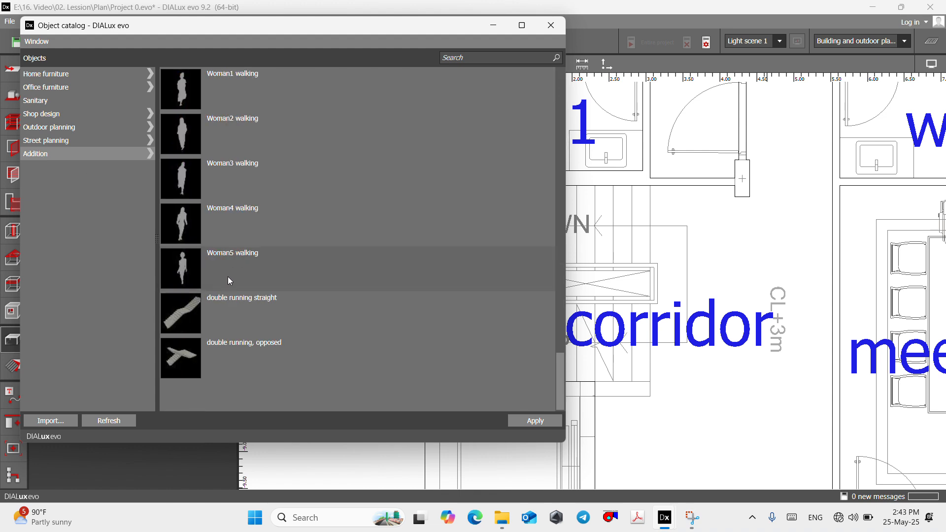
click(186, 359)
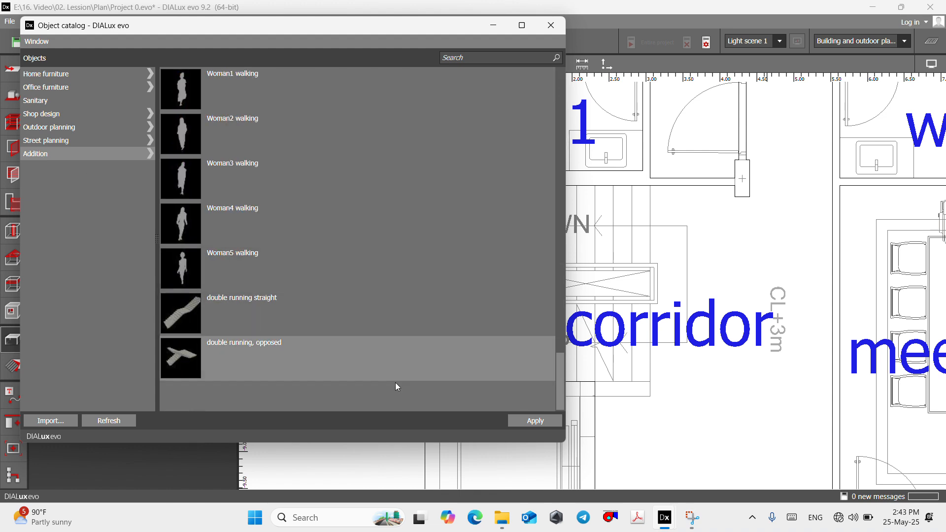
click(527, 421)
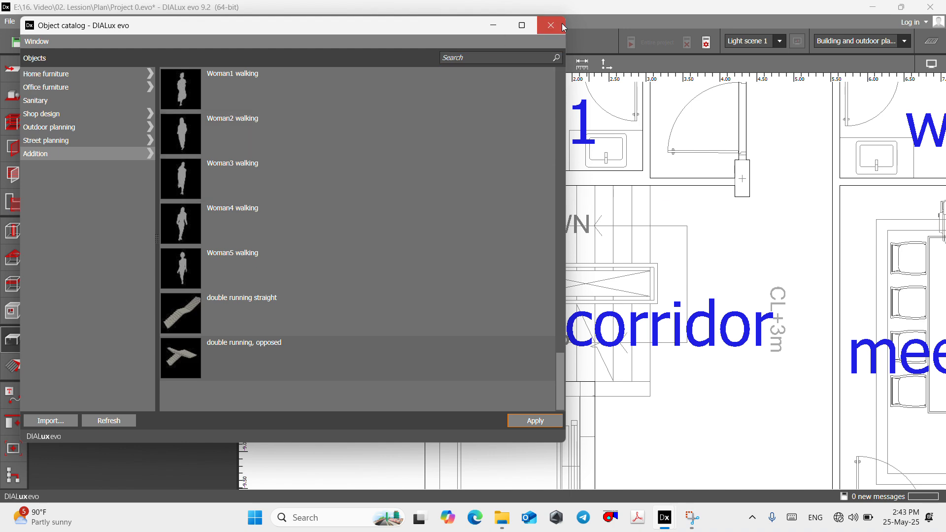
drag(294, 28, 329, 313)
click(528, 312)
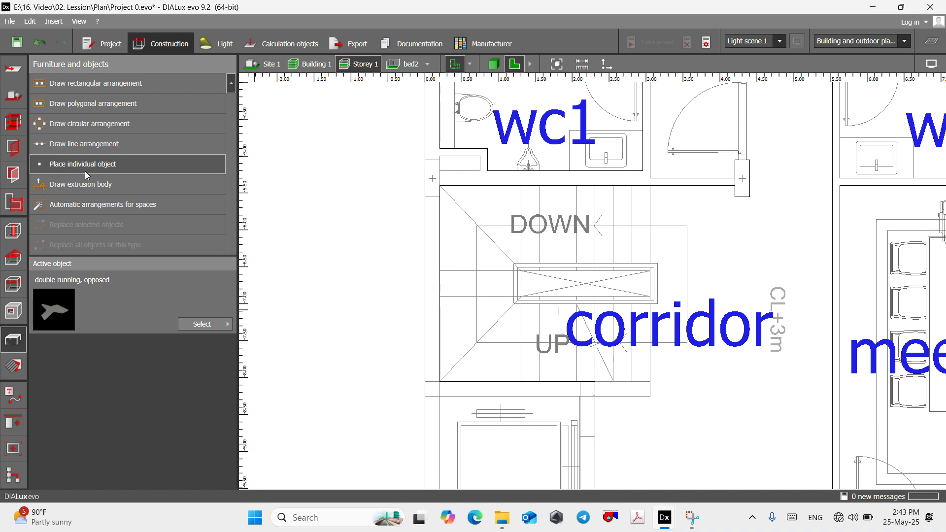
- Place one individual "double running, opposed" staircase in the corridor's stair area at about X 2.368 m, Y -6.764 m
click(90, 170)
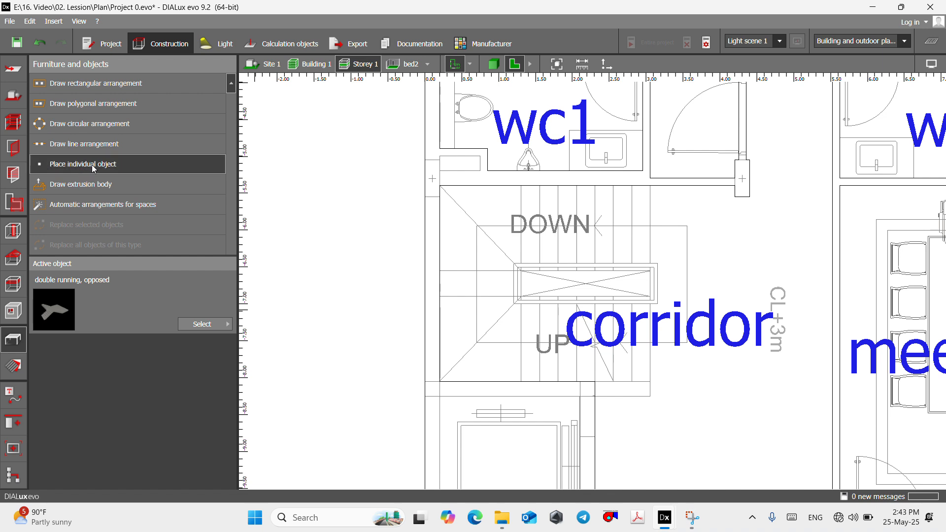
click(606, 288)
scroll(398, 262, down, 5)
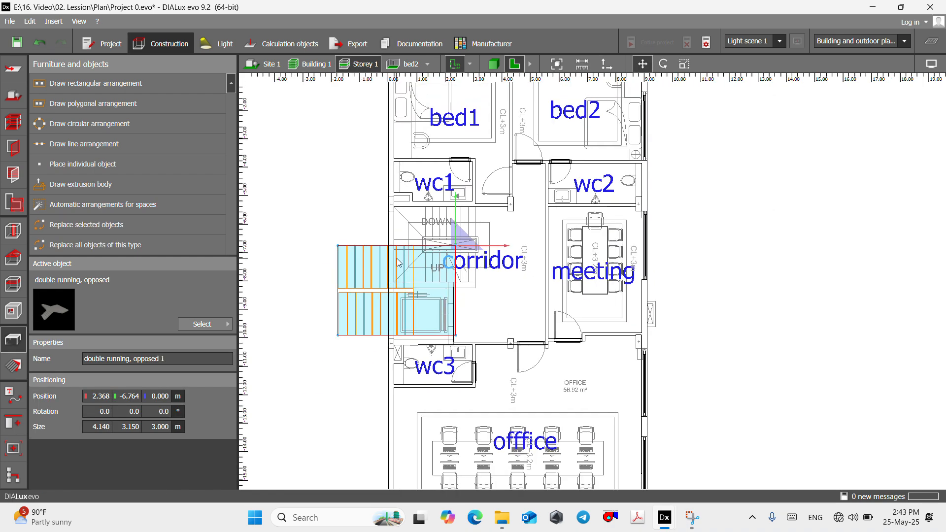
- Move the staircase object by its reference corner to the column beside the stairwell, X 4.400 m, Y -5.550 m
scroll(399, 262, up, 3)
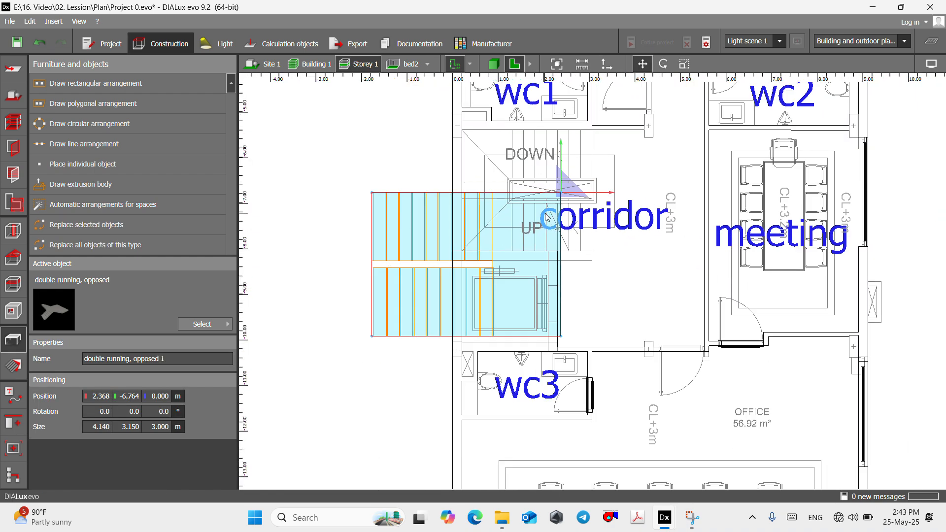
right_click(547, 207)
click(556, 209)
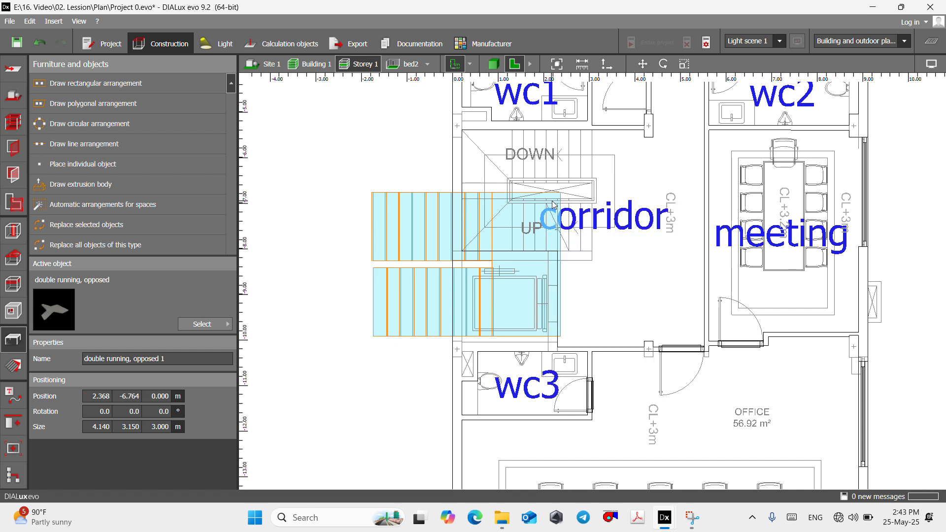
right_click(554, 205)
click(561, 207)
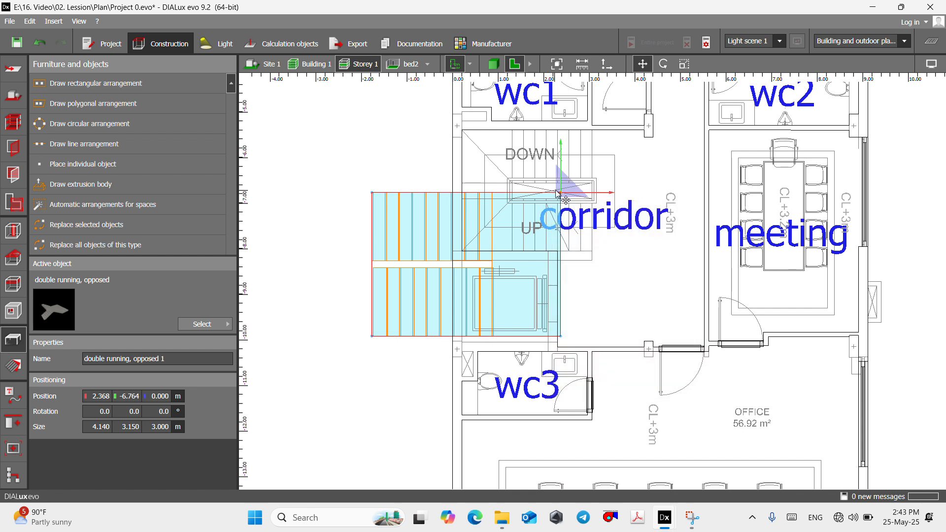
right_click(549, 205)
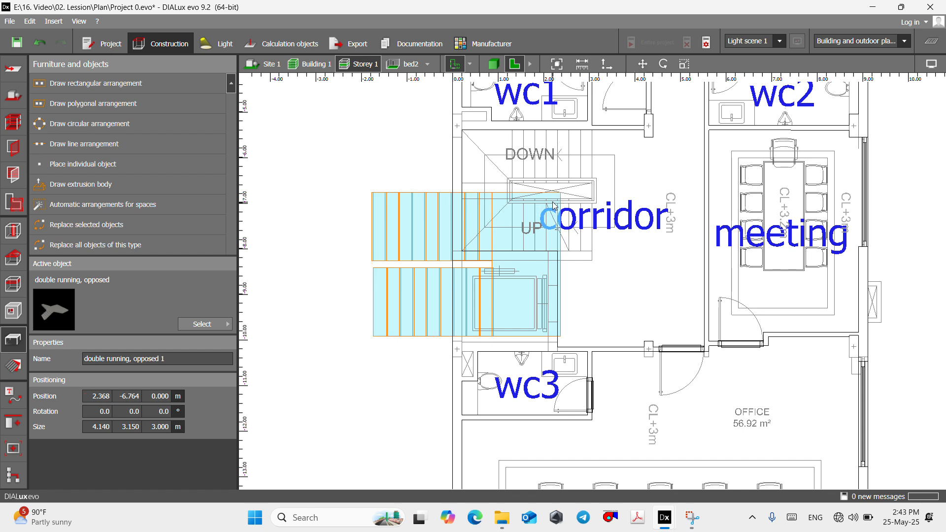
right_click(556, 196)
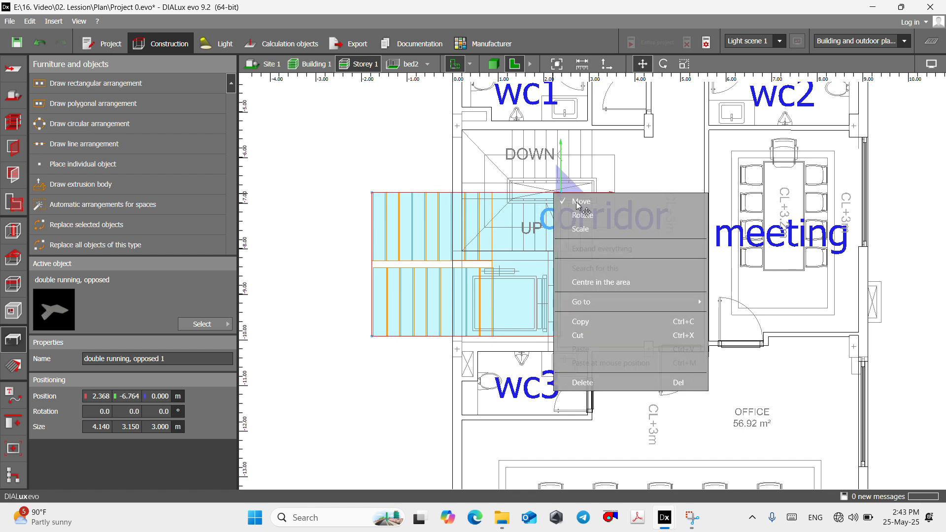
click(562, 212)
drag(559, 198, 653, 136)
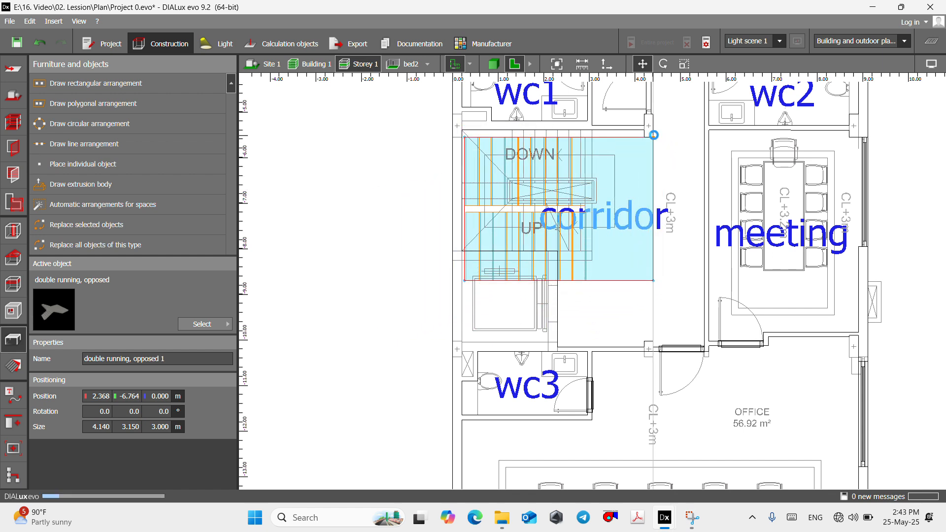
- Rotate the staircase object by -180° about its vertical axis
right_click(591, 192)
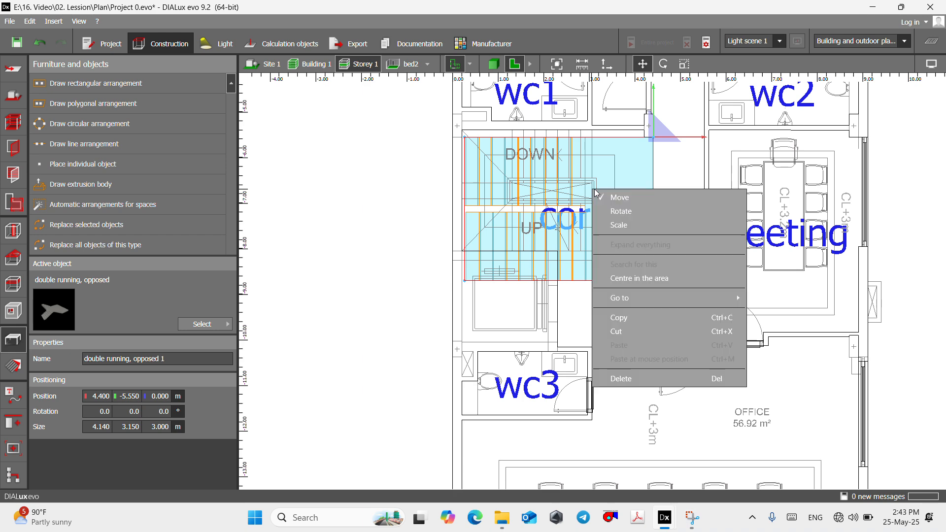
click(619, 207)
drag(710, 139, 435, 145)
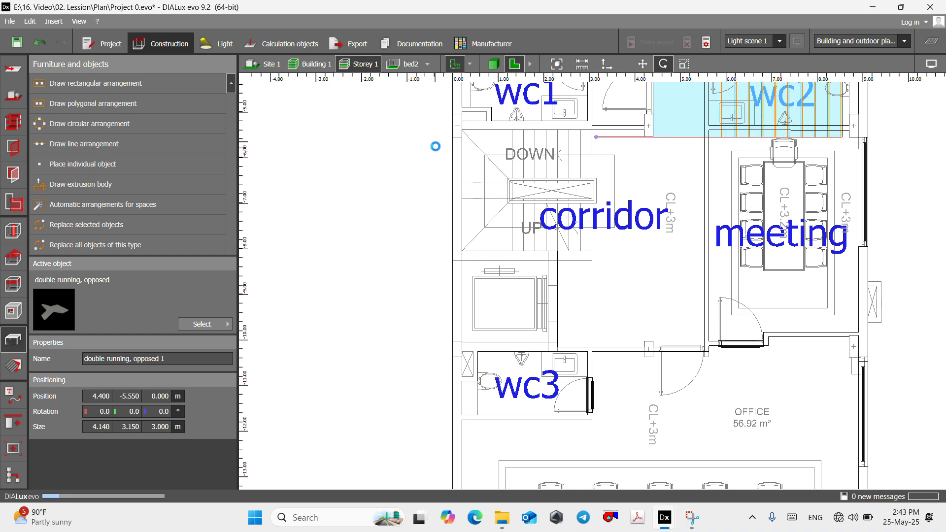
scroll(542, 323, down, 6)
scroll(574, 248, up, 5)
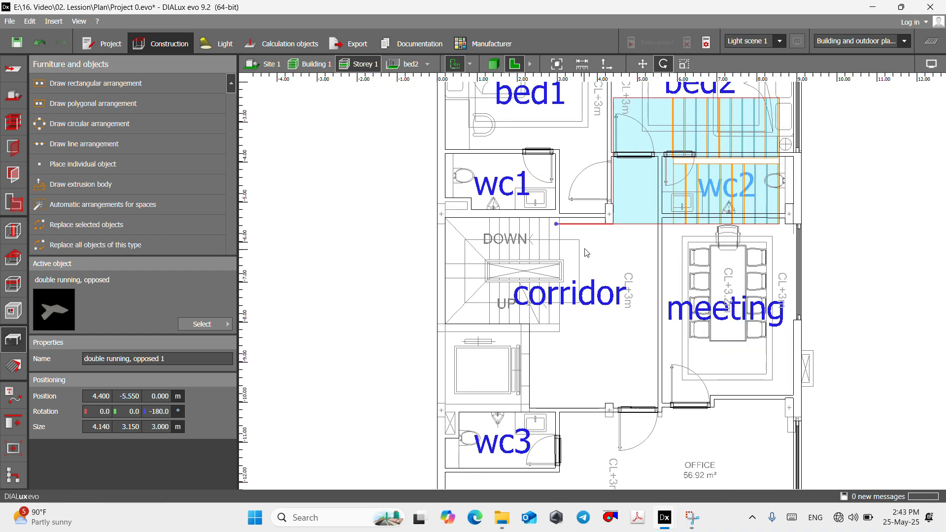
- Move the rotated staircase into the corridor's stairwell against the outer wall, with its reference corner at X 0.200 m, Y -8.510 m
right_click(613, 224)
click(628, 228)
drag(613, 232, 446, 345)
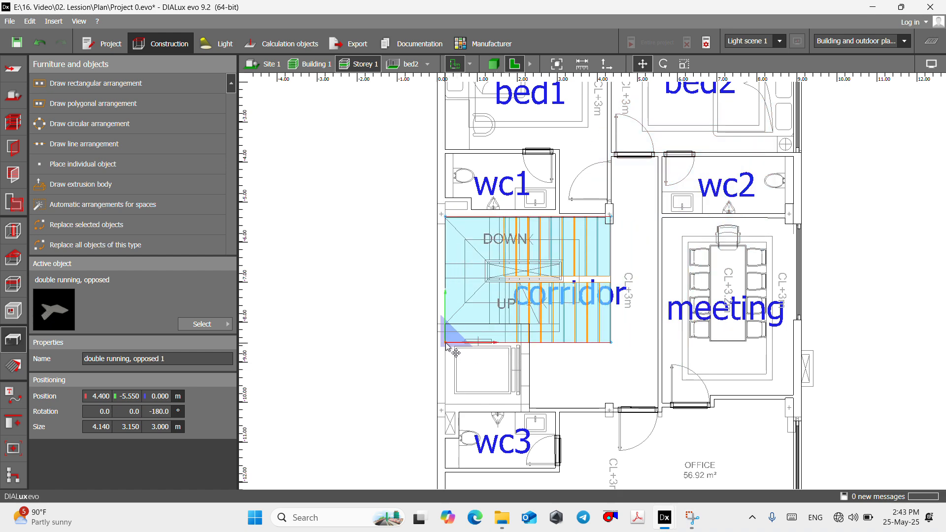
- Scale the staircase's 3.150 m side down to 2.690 m so its lower edge meets the stairwell wall at Y -8.050 m
scroll(571, 337, up, 3)
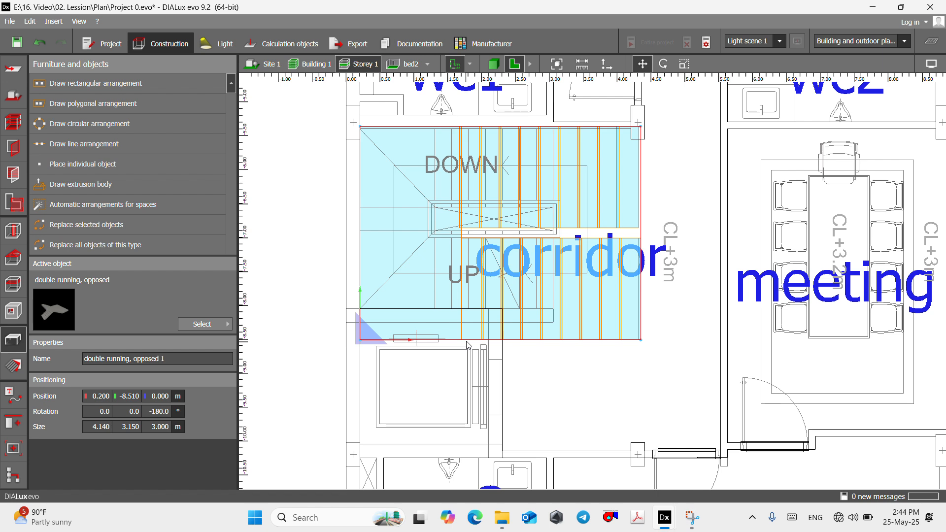
right_click(475, 343)
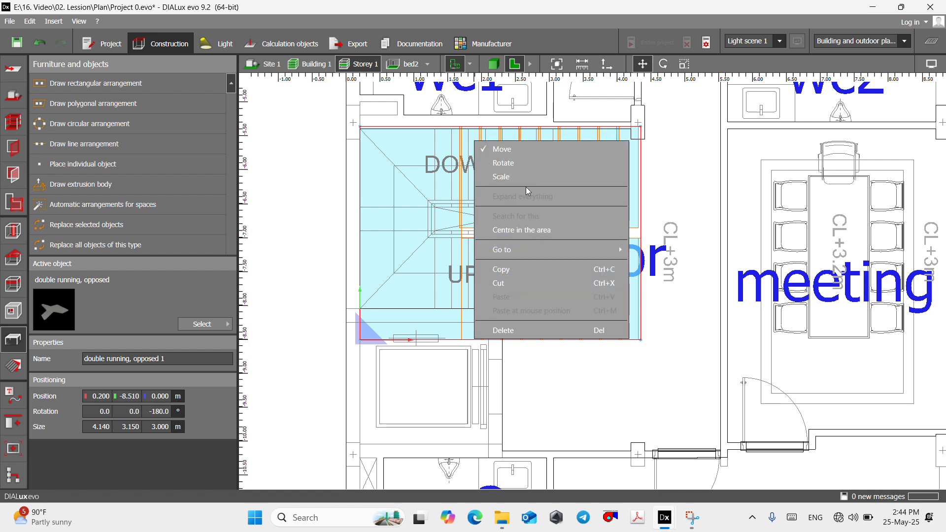
click(493, 176)
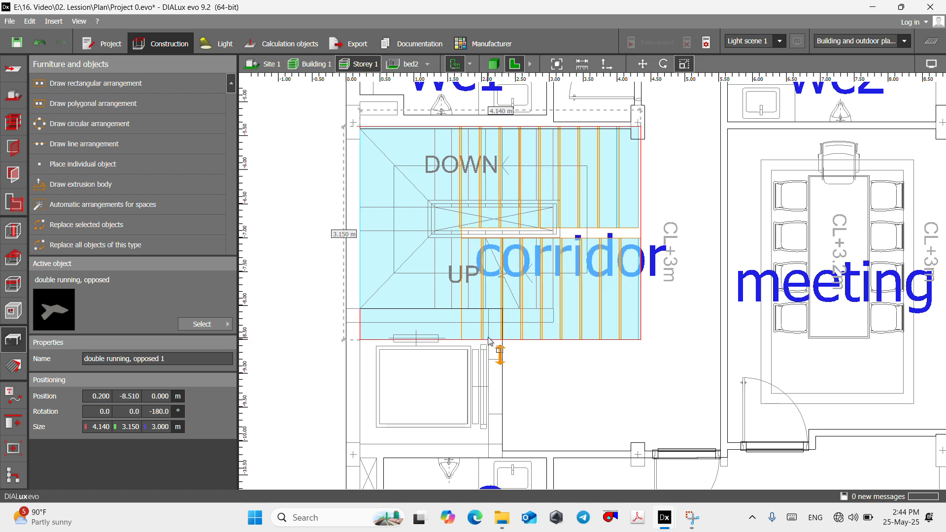
drag(499, 340, 496, 309)
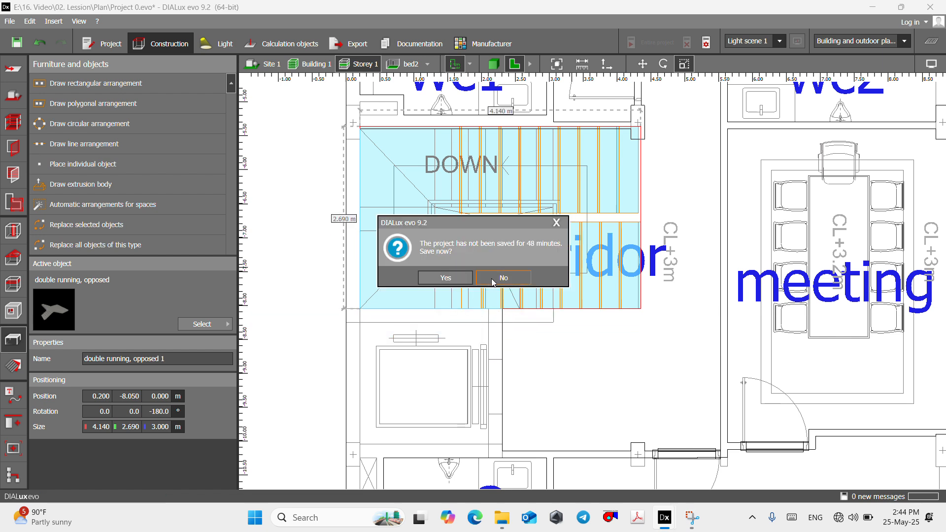
- Decline the save reminder and examine the fitted staircase, the corridor and the adjoining rooms of Storey 1 in 3D
click(503, 278)
click(492, 68)
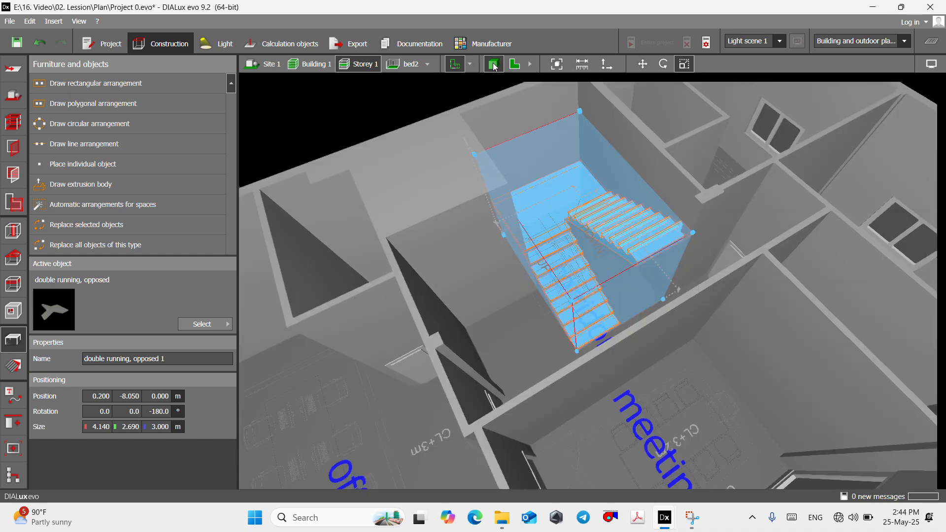
right_drag(544, 303, 569, 283)
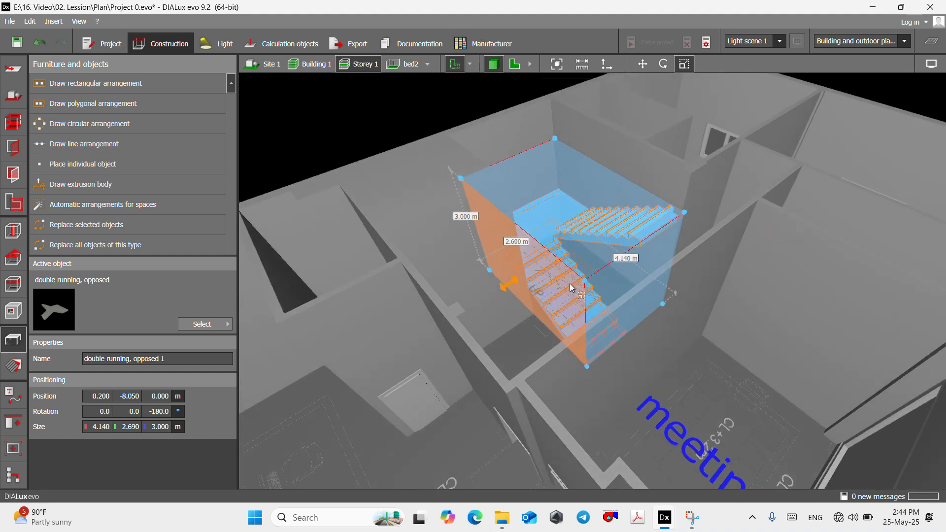
click(681, 305)
scroll(547, 284, up, 10)
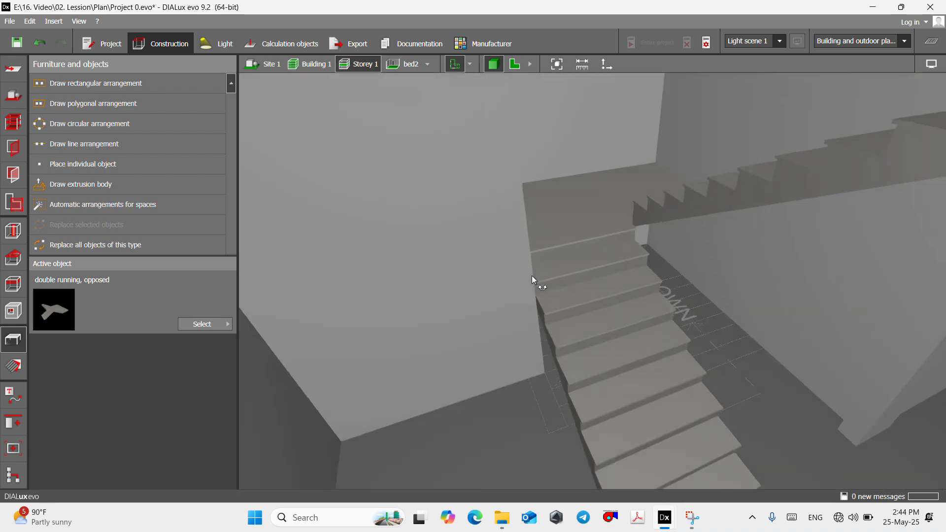
scroll(474, 203, down, 10)
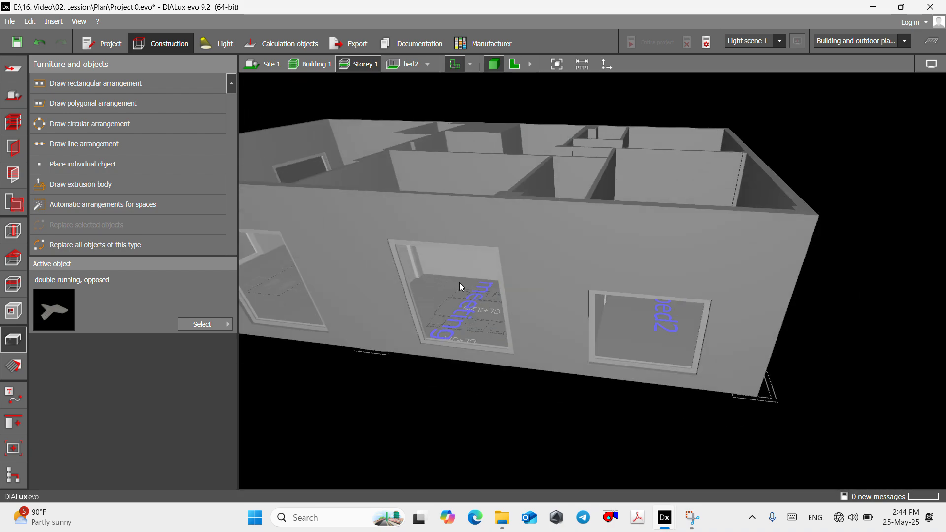
right_drag(459, 282, 565, 339)
scroll(566, 350, up, 5)
scroll(561, 288, down, 5)
scroll(566, 252, up, 7)
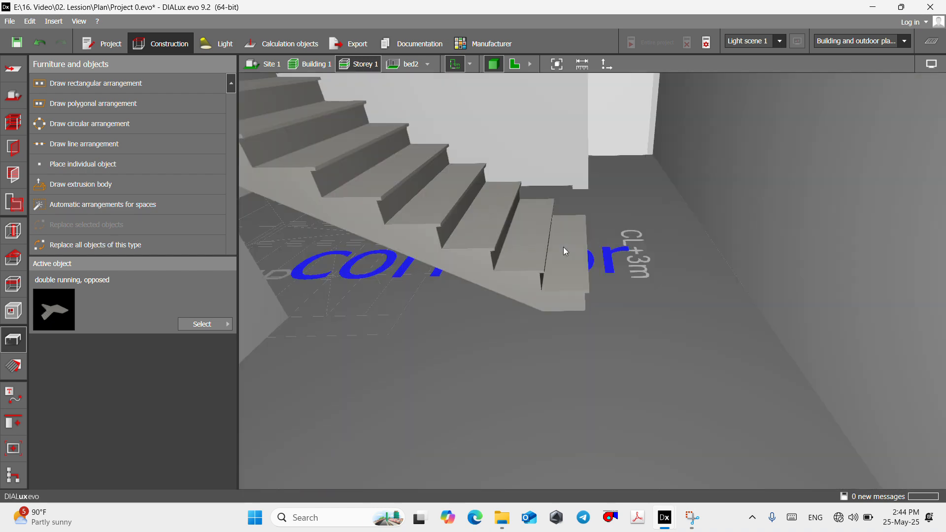
right_drag(572, 285, 540, 275)
scroll(551, 300, down, 10)
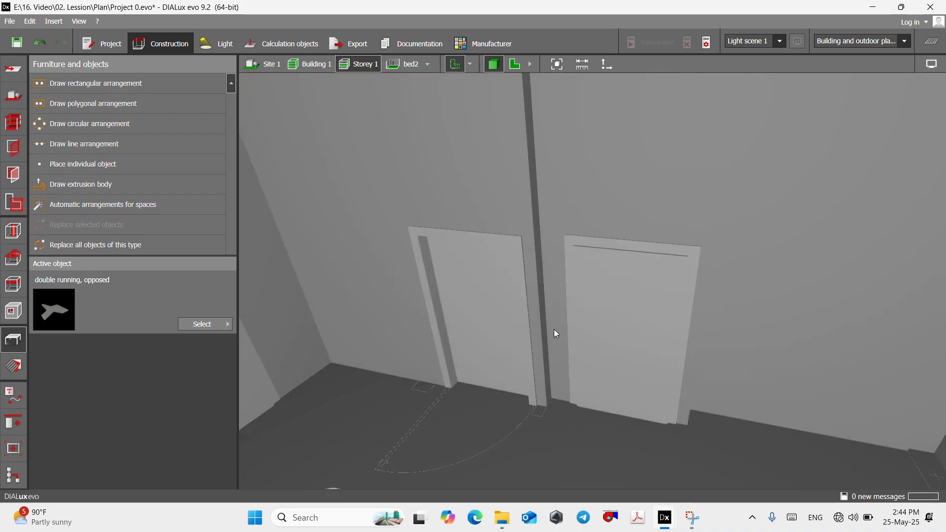
right_drag(555, 335, 686, 325)
scroll(423, 302, down, 5)
right_drag(424, 303, 472, 394)
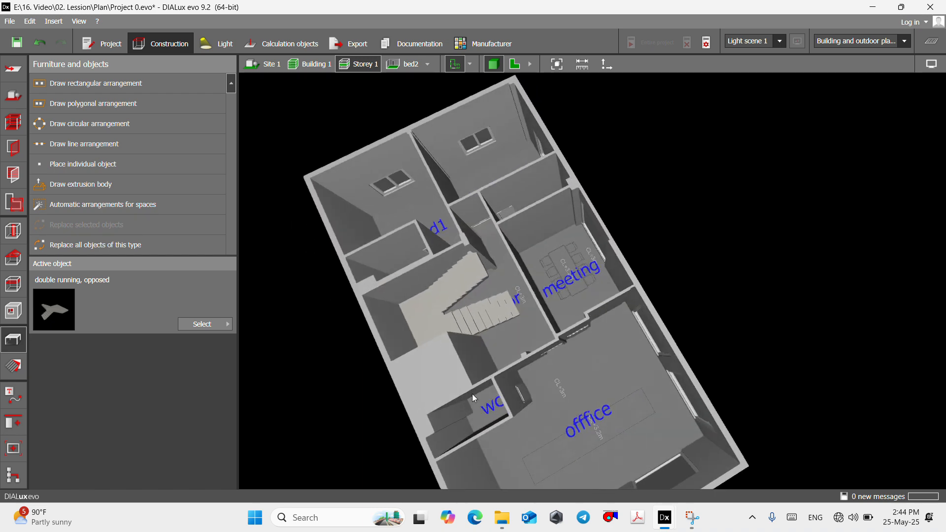
right_drag(679, 110, 569, 129)
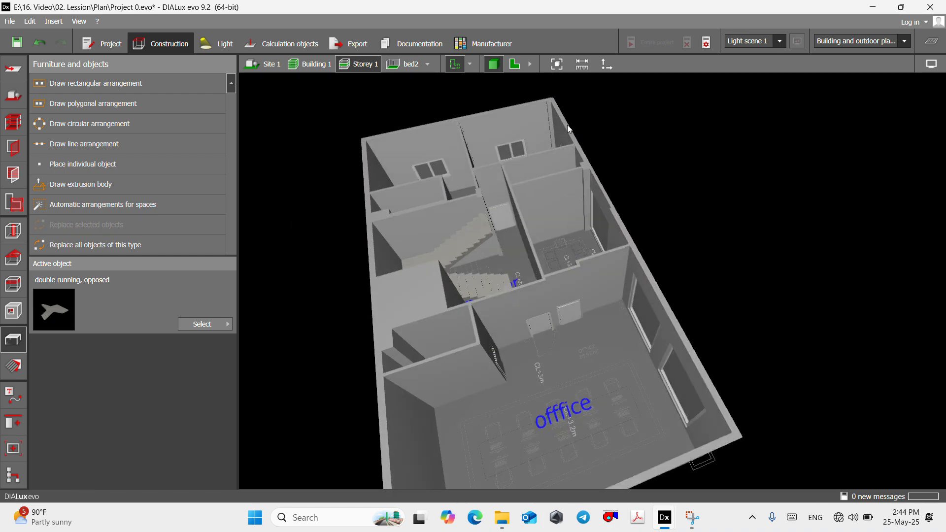
- Return to the floor plan around the bed1 room and open the object catalog for a new furniture selection
click(522, 65)
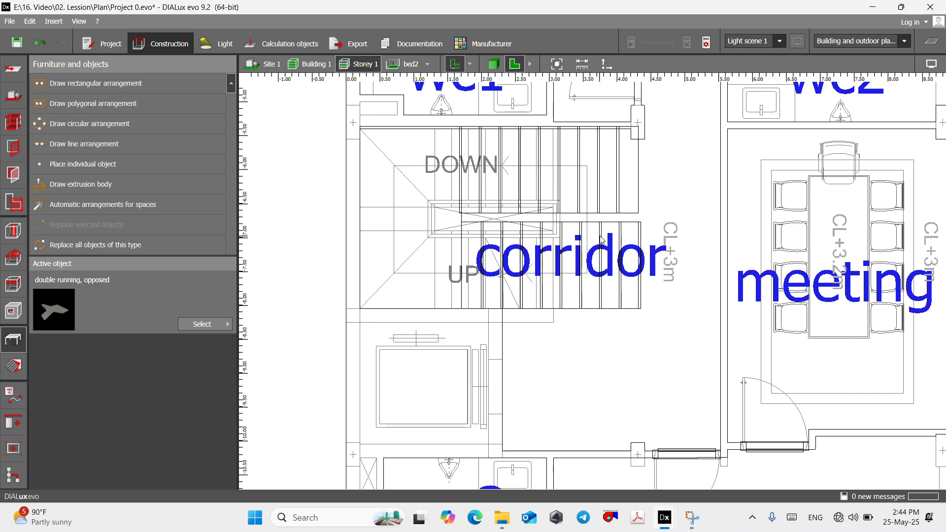
scroll(547, 264, down, 2)
scroll(576, 197, up, 2)
scroll(503, 222, down, 2)
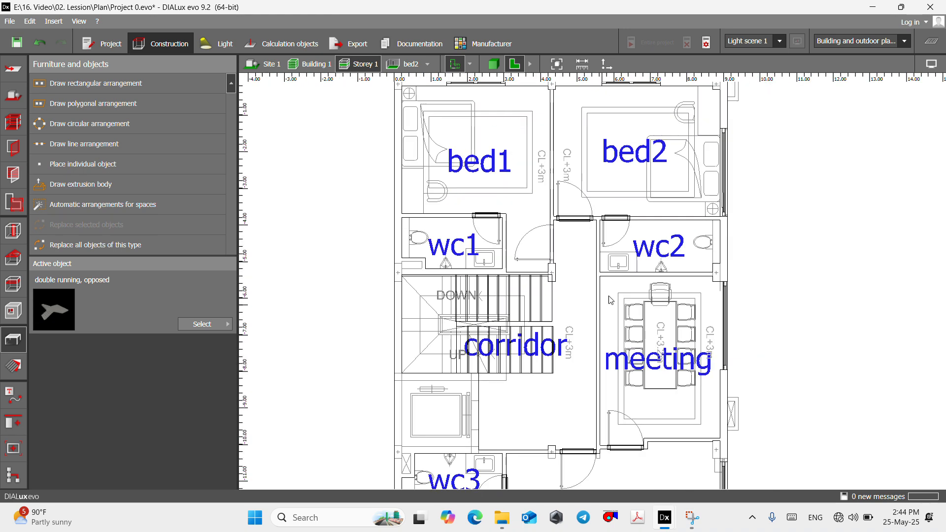
scroll(503, 218, up, 2)
scroll(513, 365, down, 2)
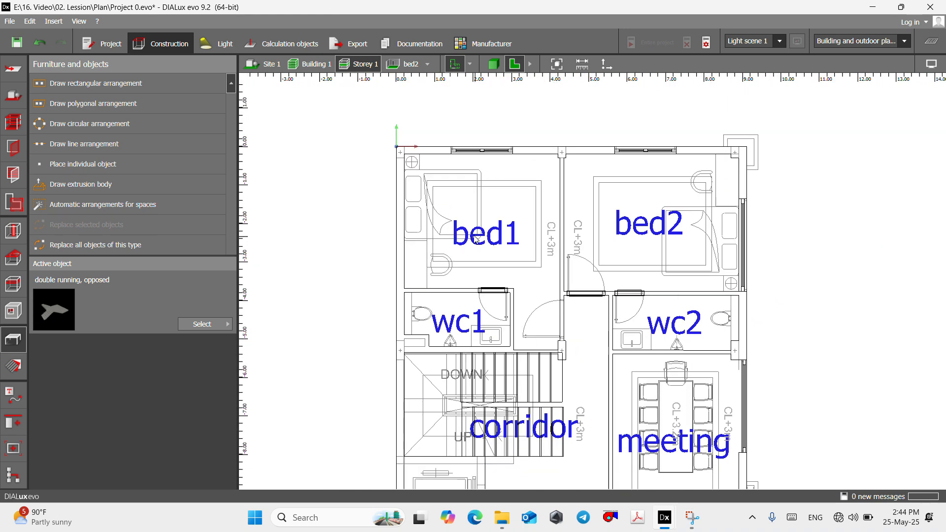
scroll(482, 240, up, 3)
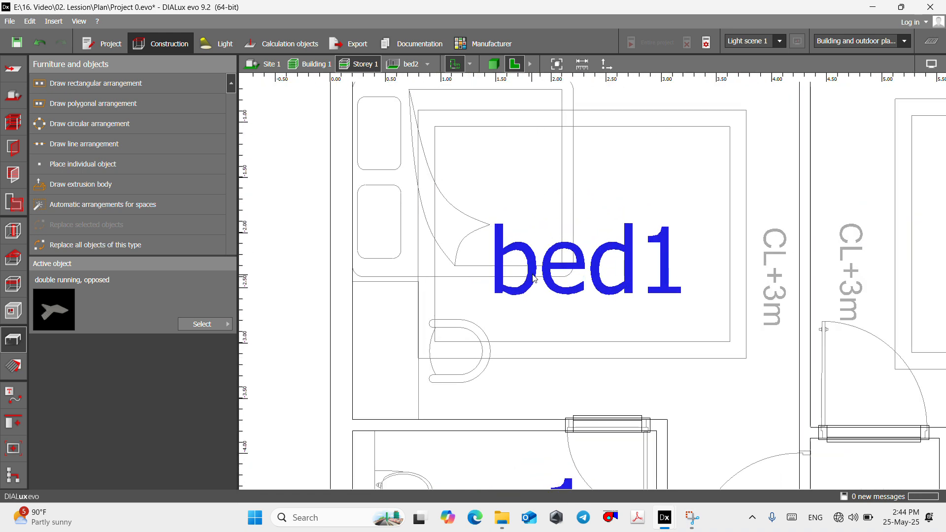
scroll(482, 240, down, 1)
scroll(468, 127, up, 1)
scroll(554, 209, down, 1)
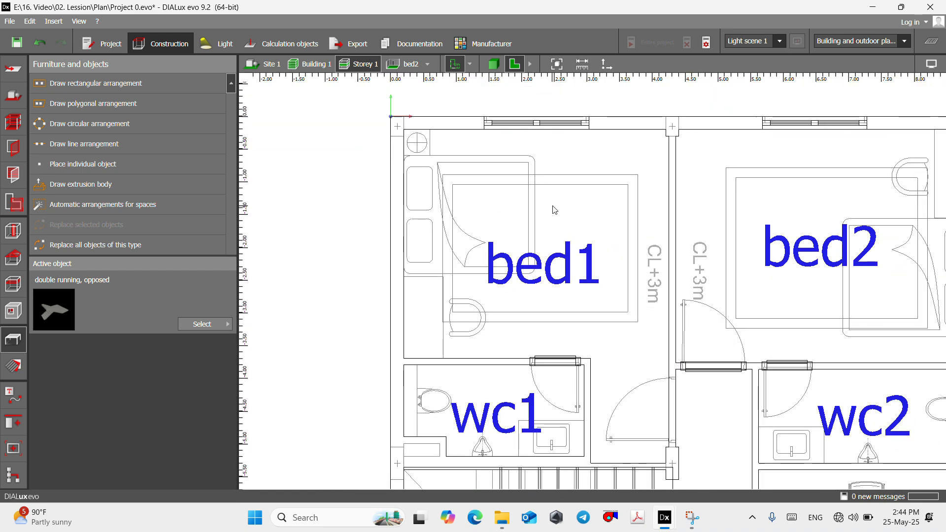
click(210, 325)
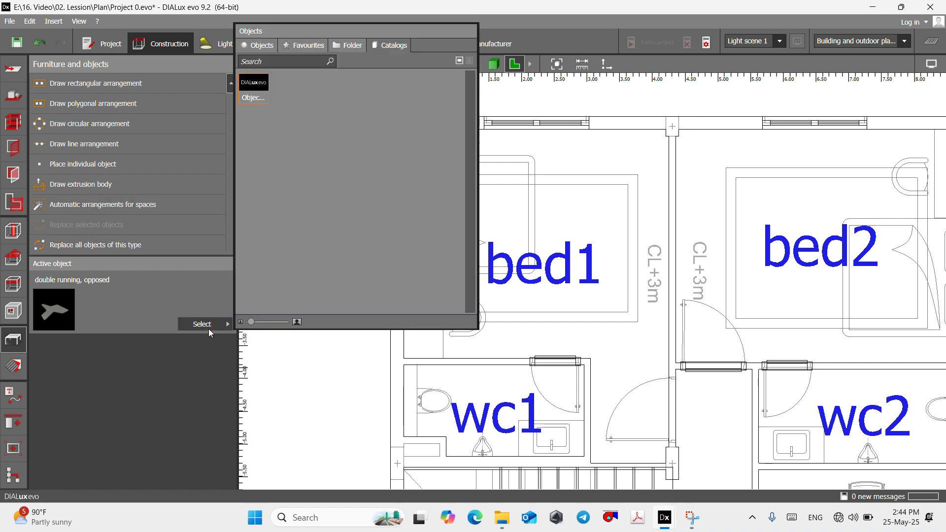
click(253, 91)
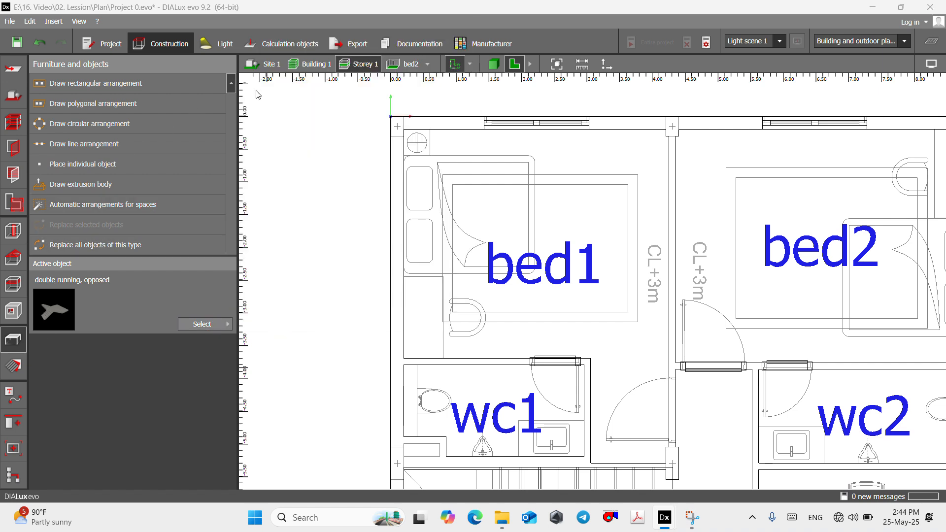
drag(257, 308, 306, 46)
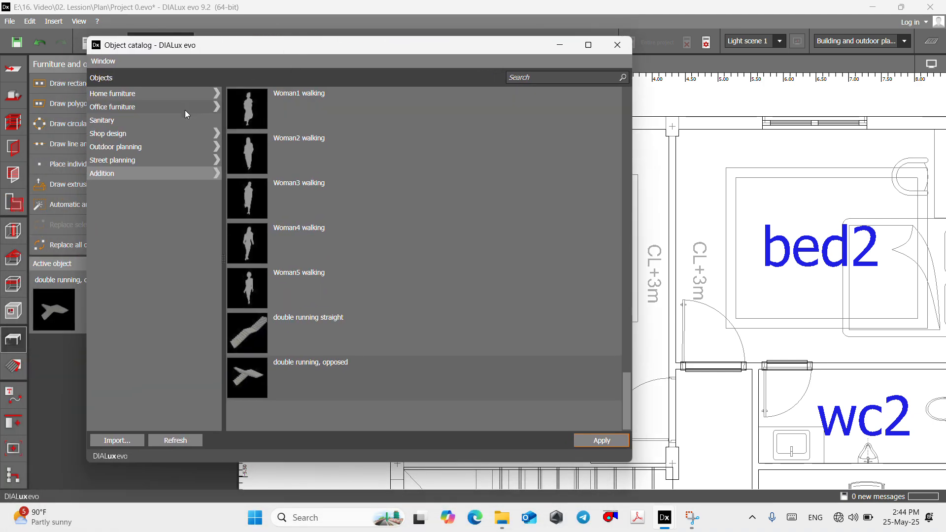
- Set the bed1 broad bed from the Home furniture category as the active object and put the catalog away
click(132, 95)
scroll(289, 248, down, 10)
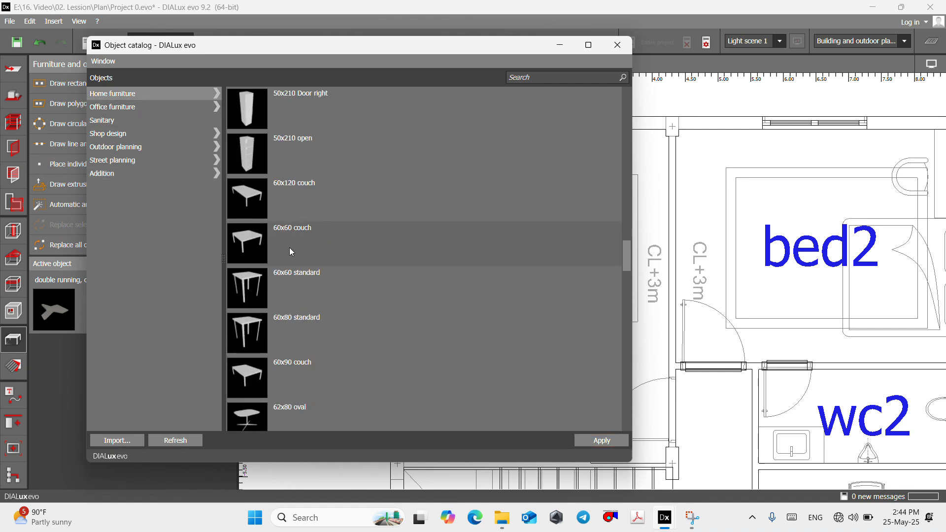
scroll(293, 248, down, 15)
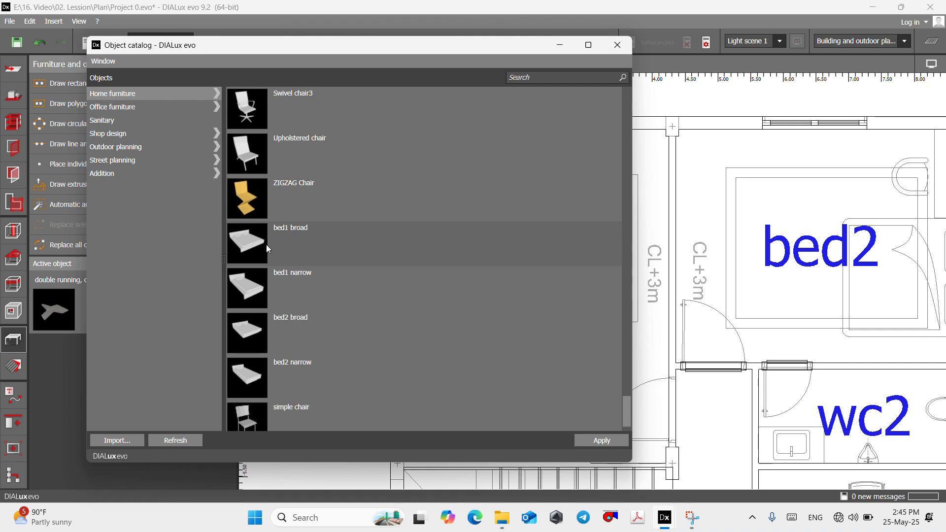
click(603, 439)
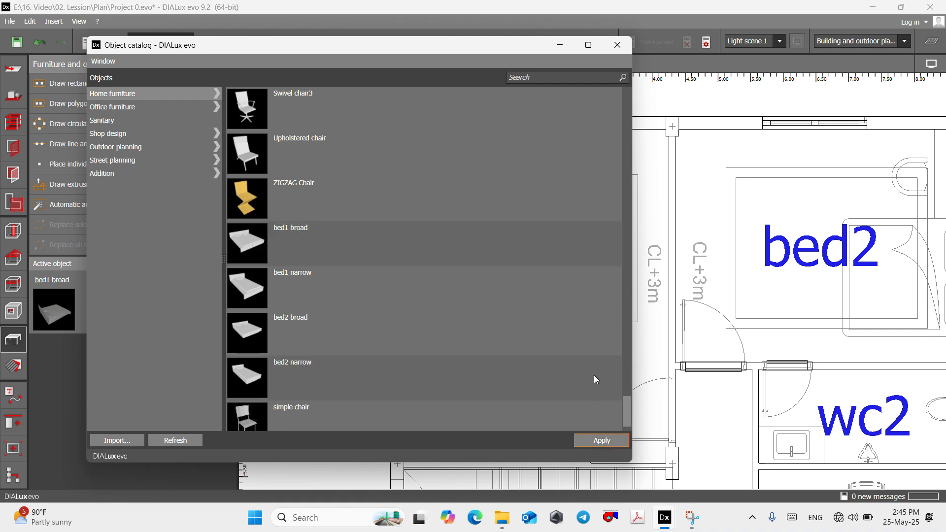
click(556, 44)
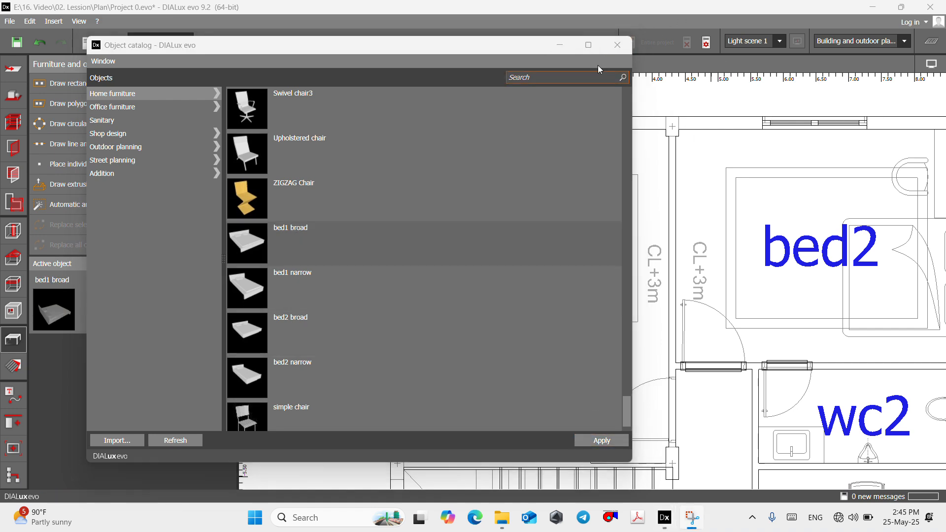
click(564, 46)
click(563, 46)
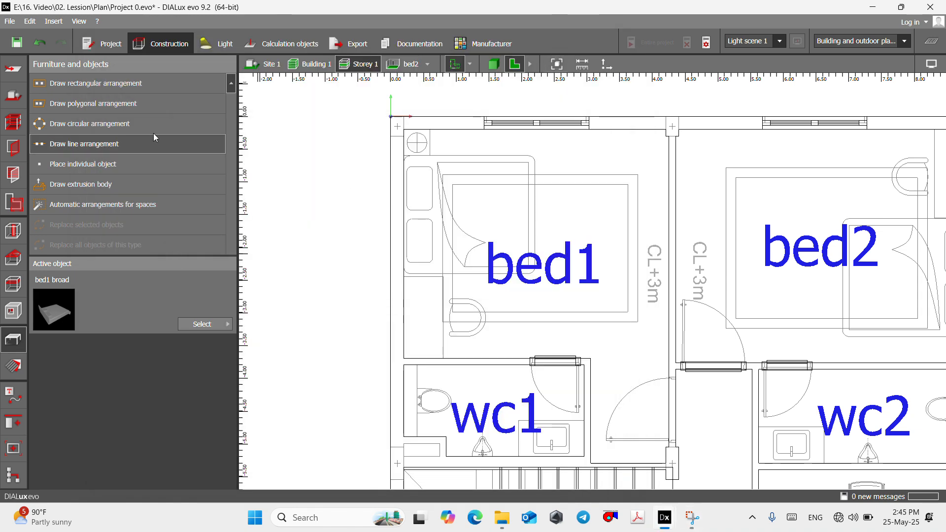
- Place an individual bed1 broad object in the bed1 room at about X 2.200 m, Y -1.909 m
click(95, 168)
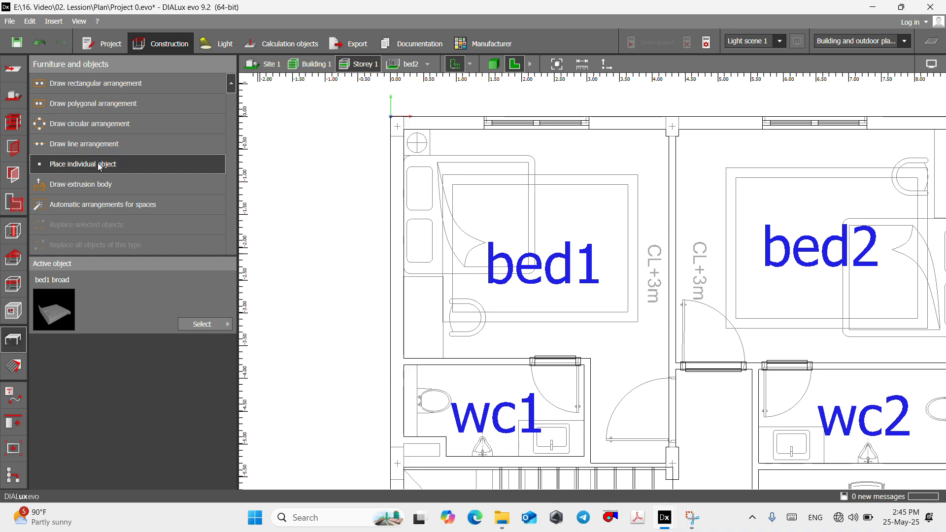
click(535, 244)
scroll(563, 139, up, 3)
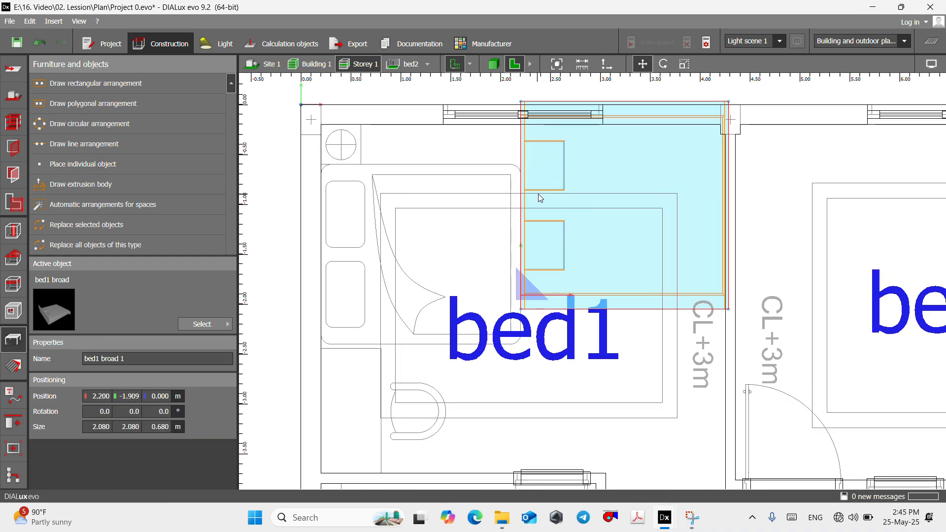
- Move the bed onto the drawn bed outline against bed1's outer wall, with its reference corner at X 0.200 m, Y -2.540 m
scroll(562, 139, down, 3)
right_click(541, 196)
click(563, 205)
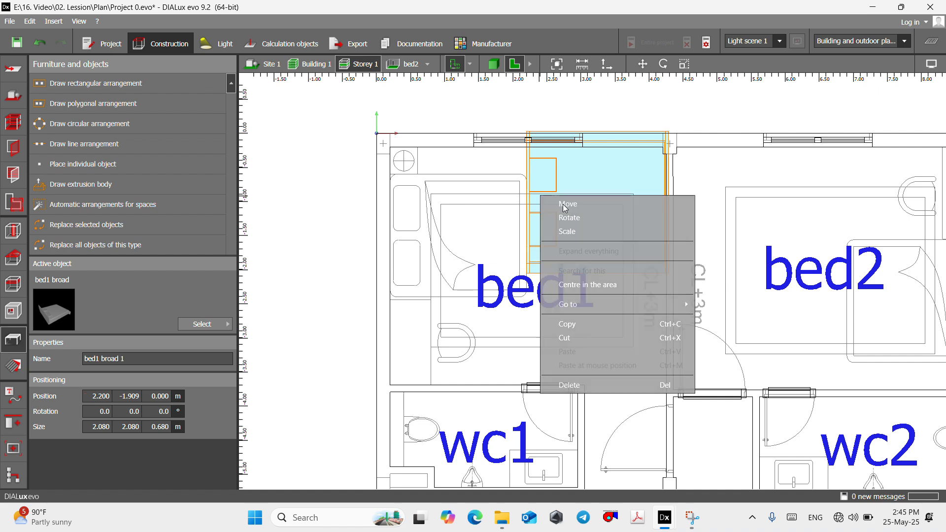
right_click(547, 202)
click(564, 212)
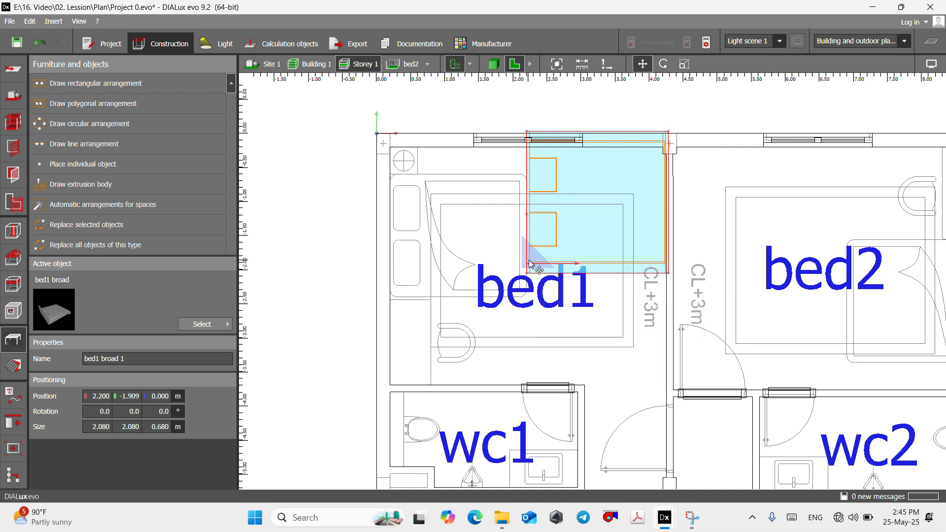
mouse_move(530, 263)
mouse_down()
mouse_move(487, 315)
mouse_move(401, 312)
mouse_move(398, 325)
mouse_move(396, 307)
mouse_move(478, 313)
mouse_move(390, 306)
mouse_up()
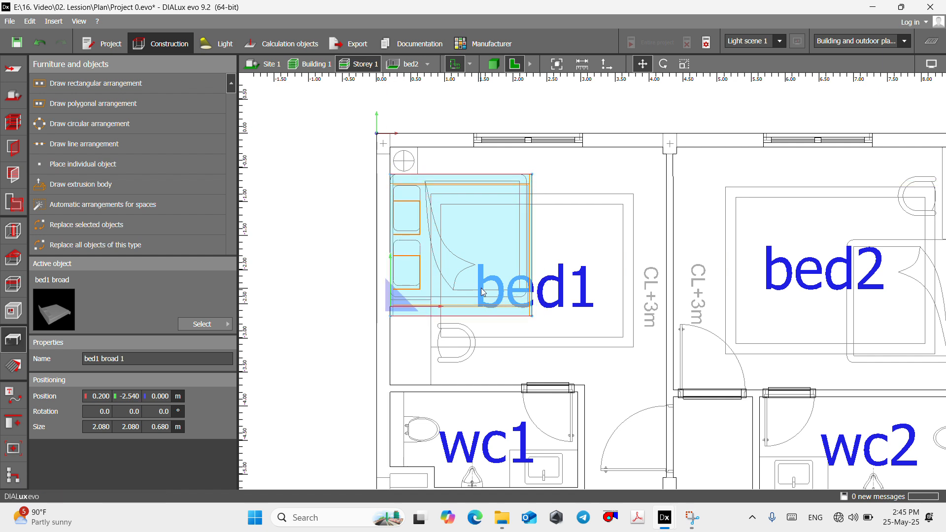
click(542, 266)
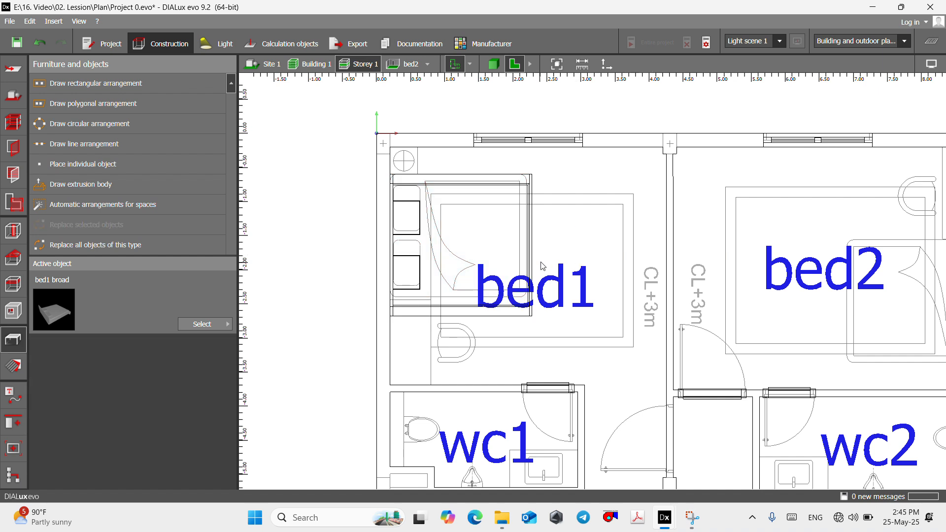
- Open the bed1 room on its own and examine the placed bed in 3D
click(413, 67)
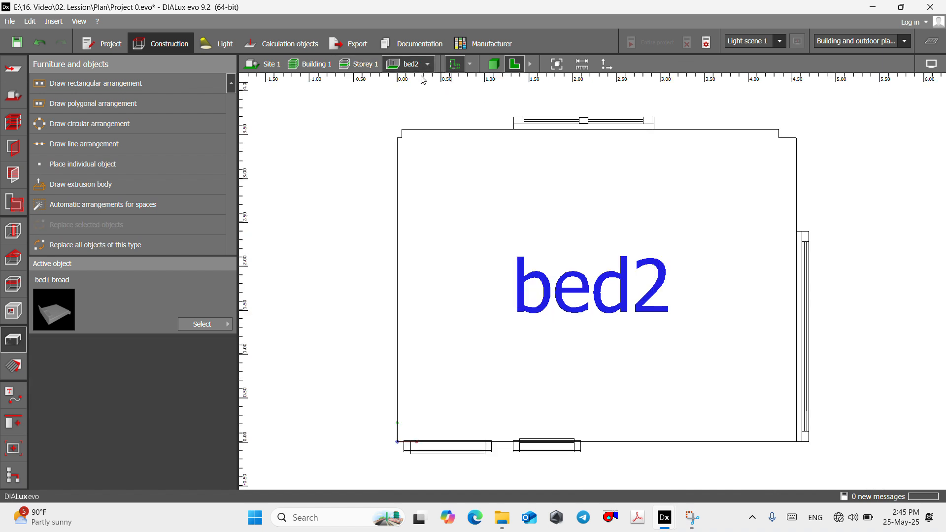
click(427, 65)
click(448, 81)
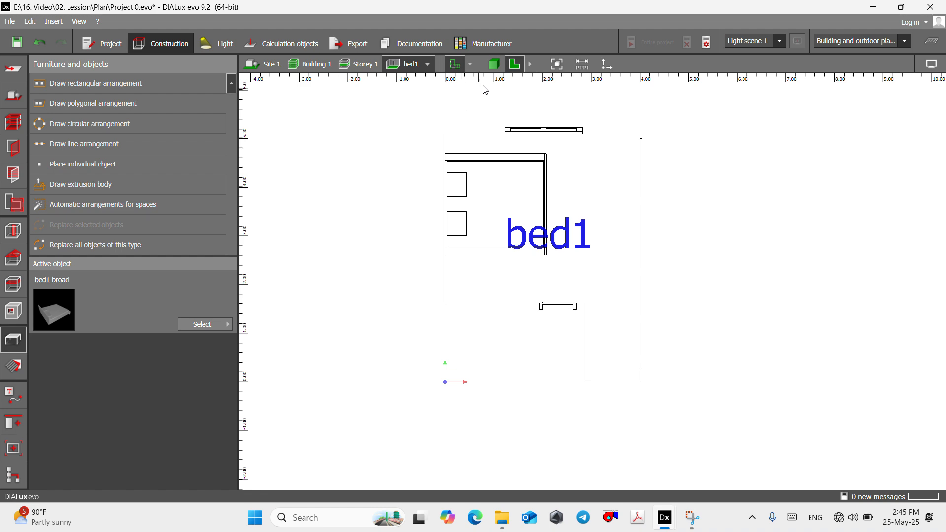
click(497, 66)
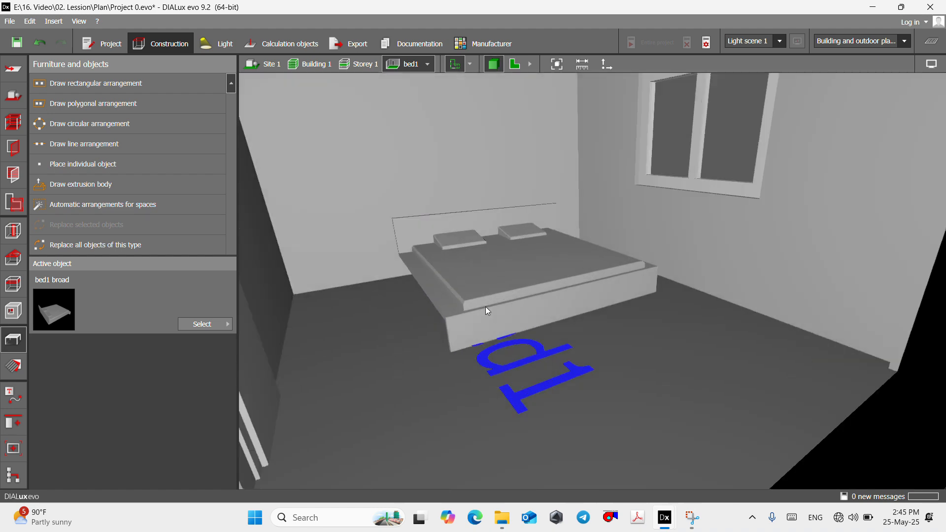
scroll(486, 306, up, 3)
mouse_move(515, 315)
right_down()
mouse_move(498, 282)
mouse_move(502, 319)
right_up()
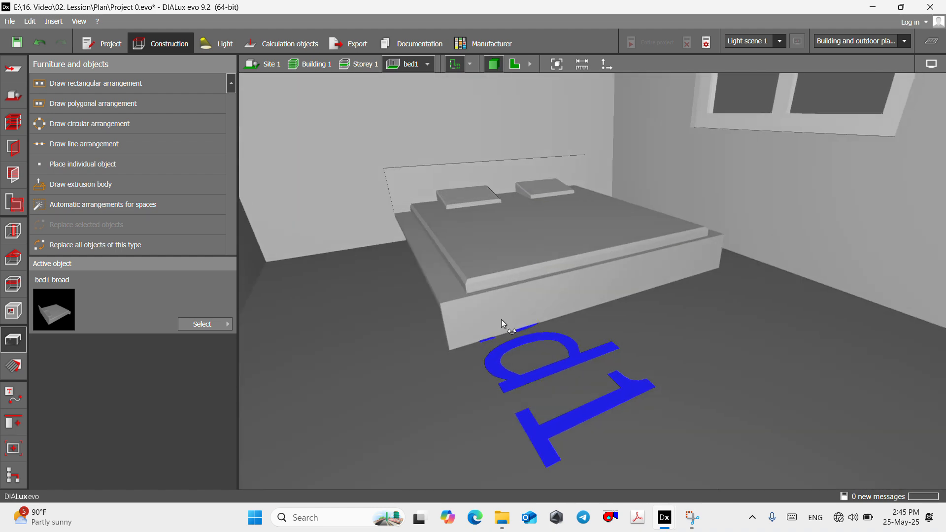
scroll(619, 194, down, 2)
scroll(619, 194, down, 2)
mouse_move(576, 235)
right_down()
mouse_move(600, 244)
mouse_move(585, 238)
right_up()
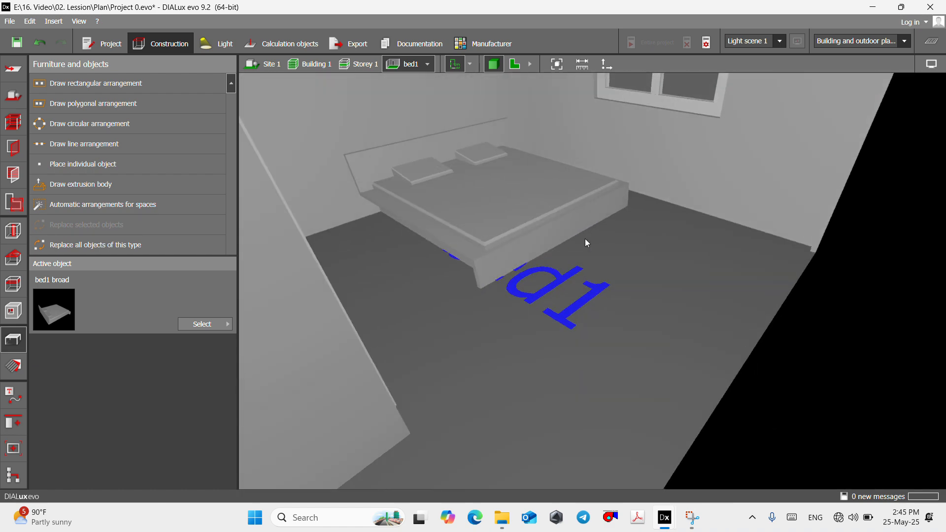
- Return to the Storey 1 plan and place an individual bed1 broad object in the bed2 room at about X 6.900 m, Y -1.987 m
click(514, 64)
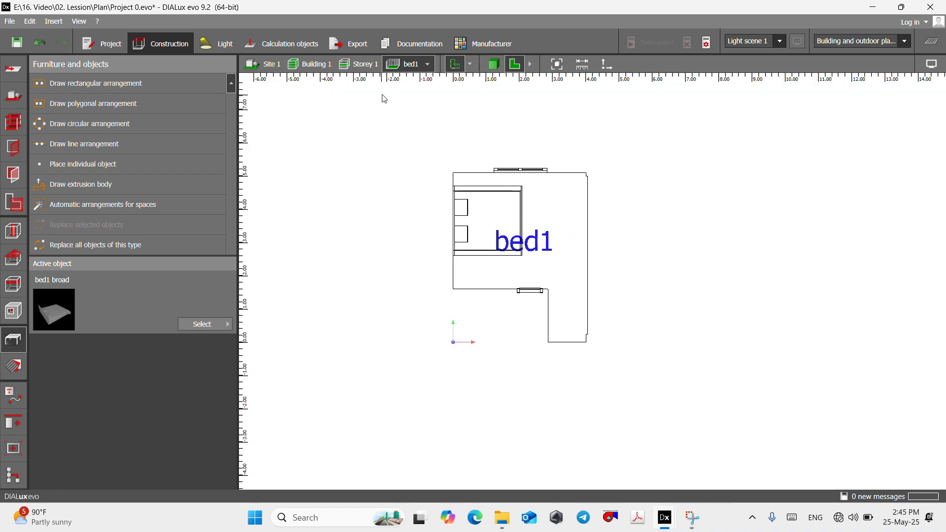
click(358, 64)
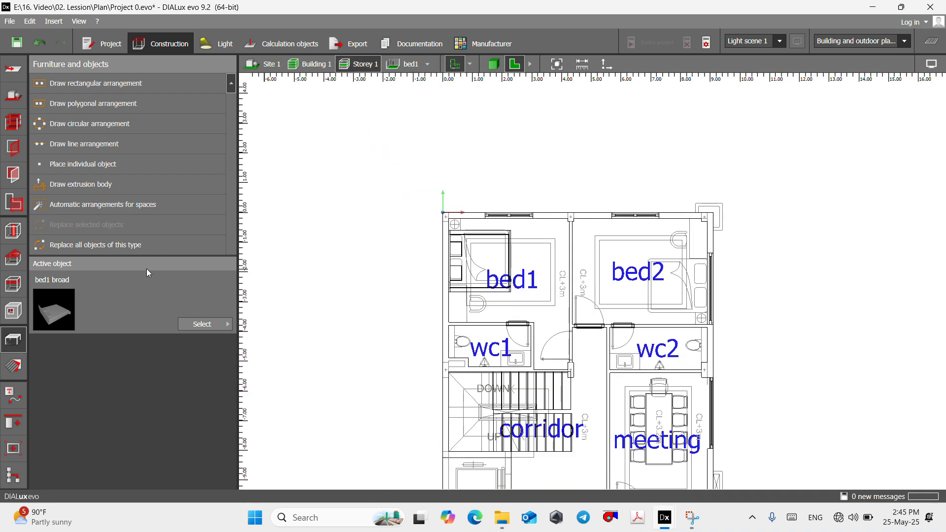
click(81, 164)
scroll(668, 291, up, 3)
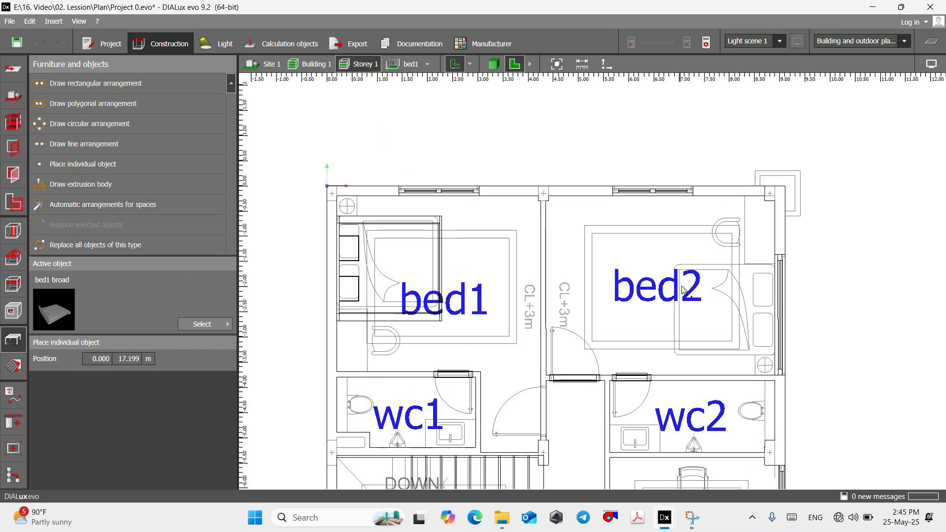
scroll(668, 290, down, 2)
scroll(668, 291, down, 1)
scroll(651, 289, up, 4)
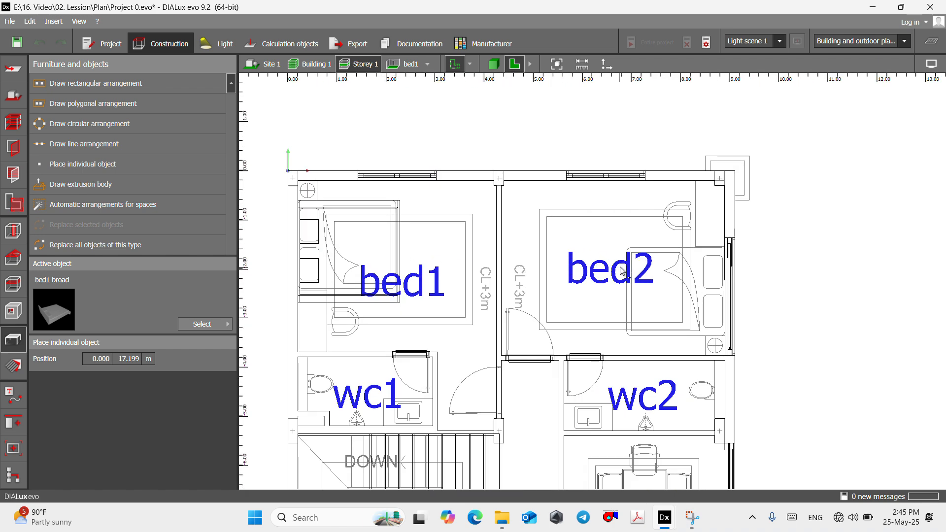
click(635, 289)
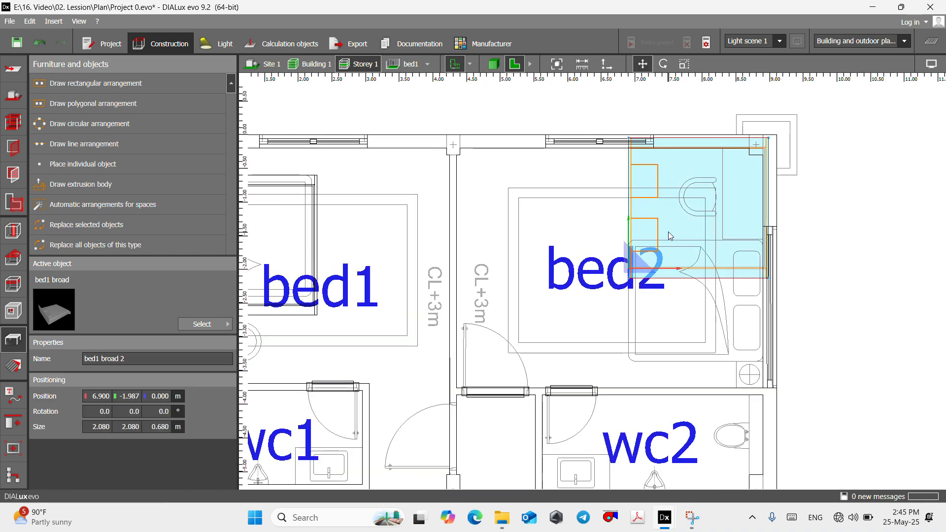
- Rotate the new bed in bed2 by -180° about its vertical axis
right_click(674, 213)
click(692, 230)
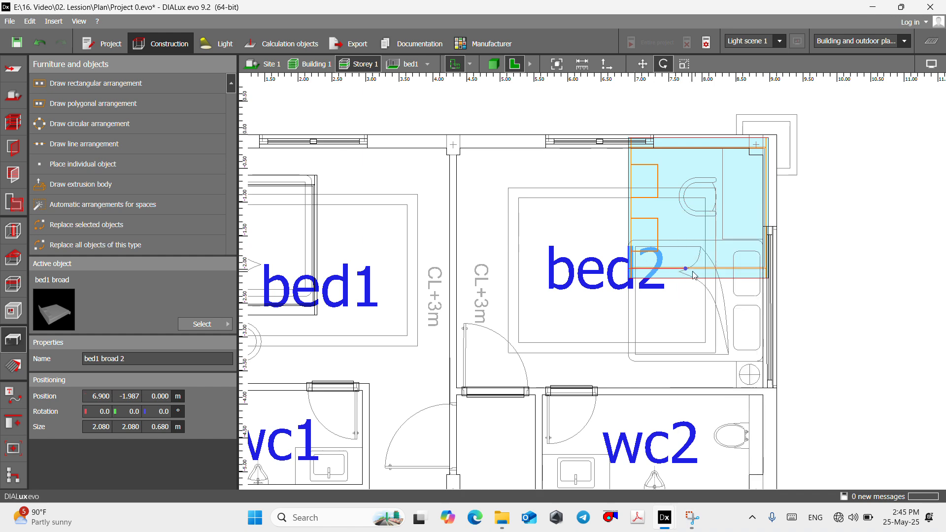
drag(685, 273, 534, 261)
drag(528, 279, 520, 267)
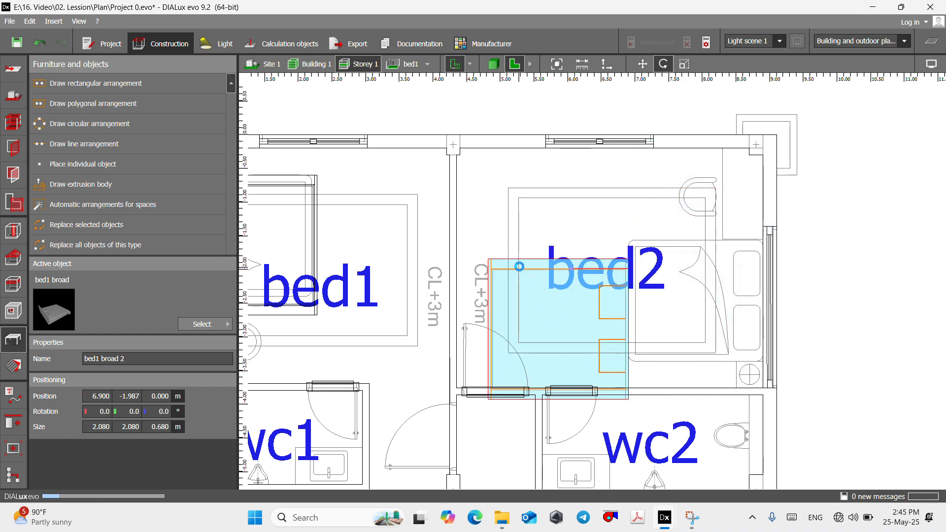
- Move the rotated bed onto the drawn bed outline against bed2's outer wall, with its reference corner at room coordinates X 4.547 m, Y 2.126 m
right_click(615, 277)
click(629, 282)
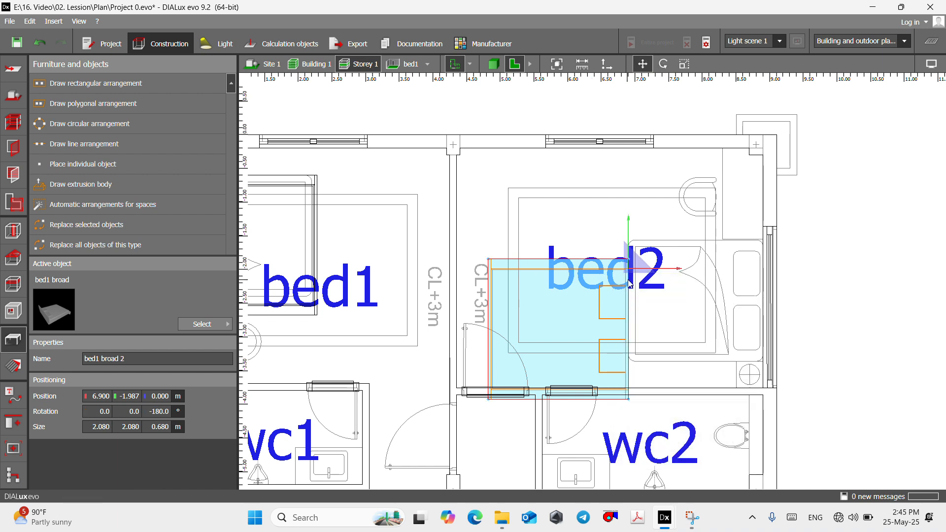
drag(628, 282, 764, 251)
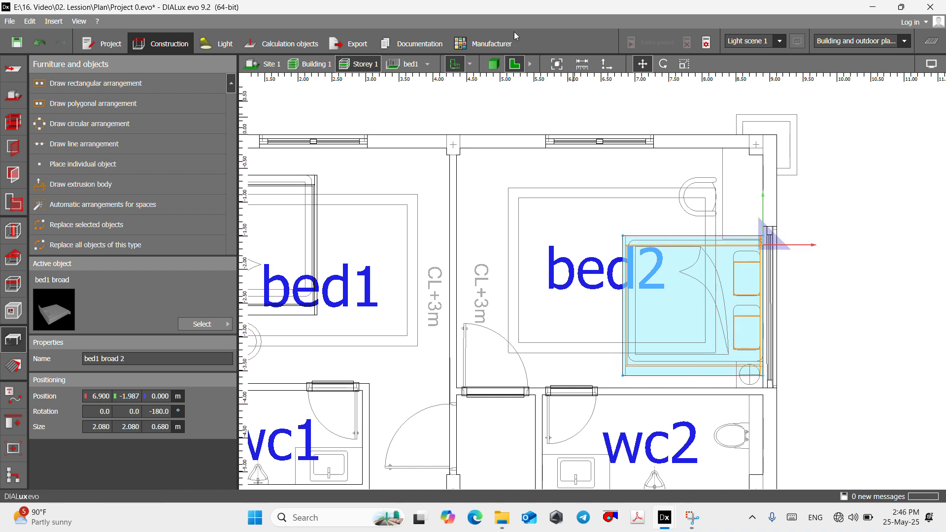
- Open the bed2 room on its own and examine the placed bed in 3D
click(428, 64)
click(447, 93)
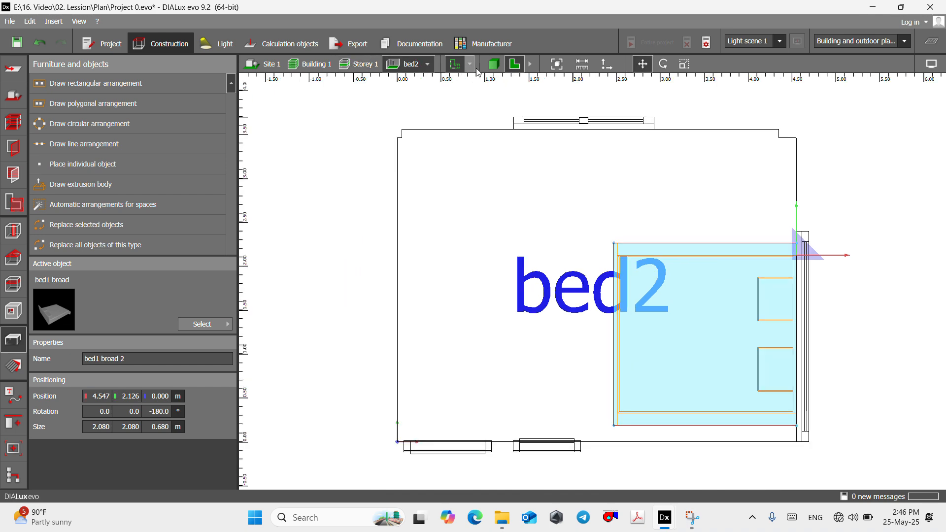
click(494, 64)
scroll(522, 226, up, 10)
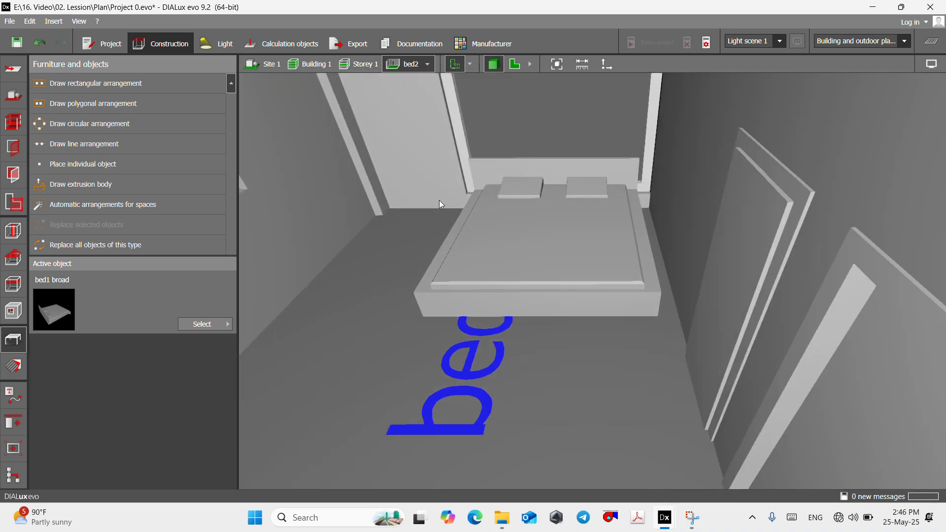
right_drag(441, 203, 610, 187)
click(473, 341)
click(514, 64)
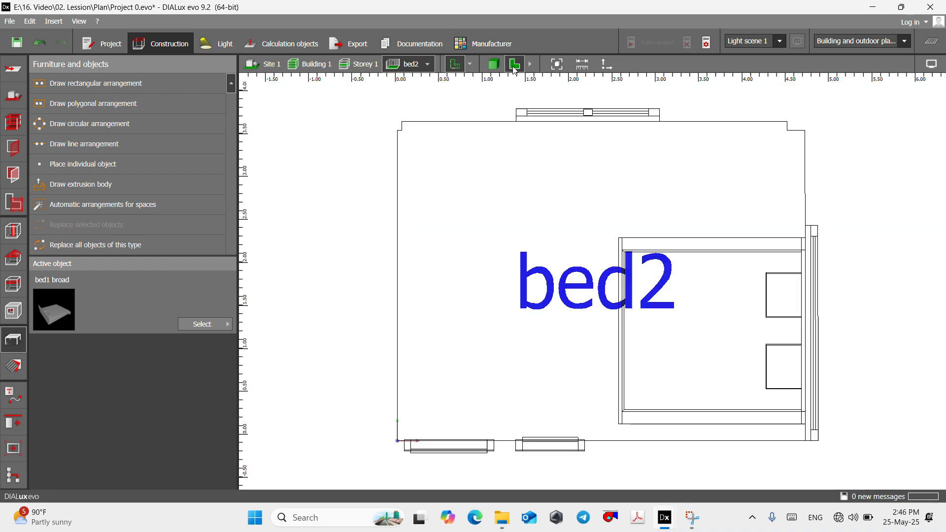
- Return to the Storey 1 plan, set the Toilet from the Sanitary category as the active object and put the catalog away
click(359, 63)
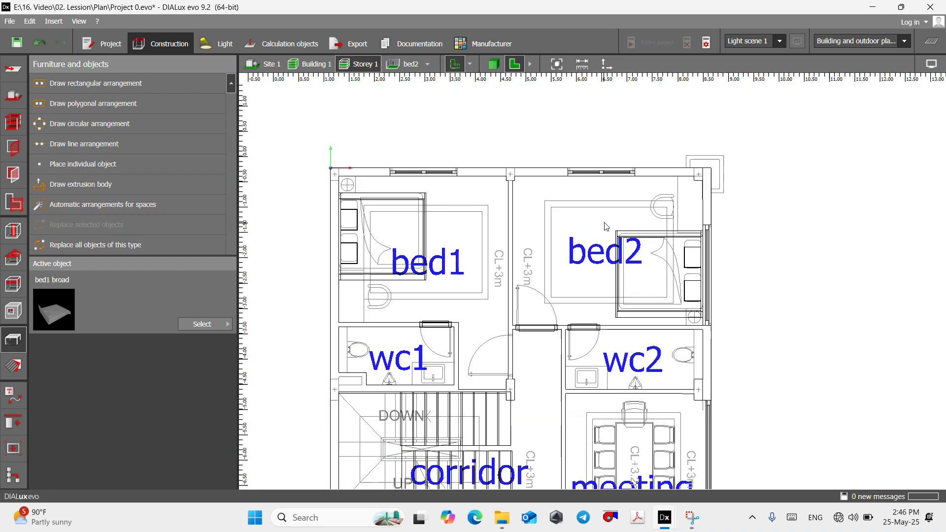
scroll(553, 306, up, 4)
scroll(482, 247, down, 1)
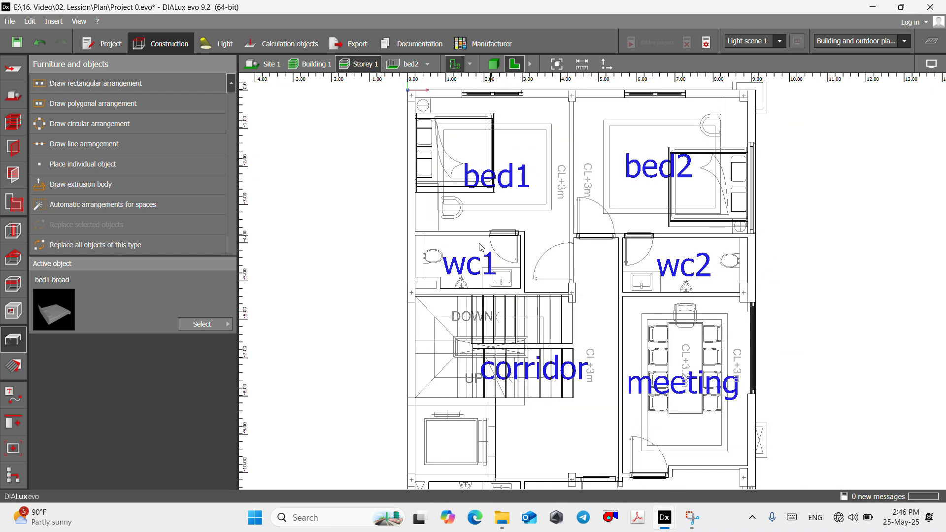
scroll(487, 270, up, 3)
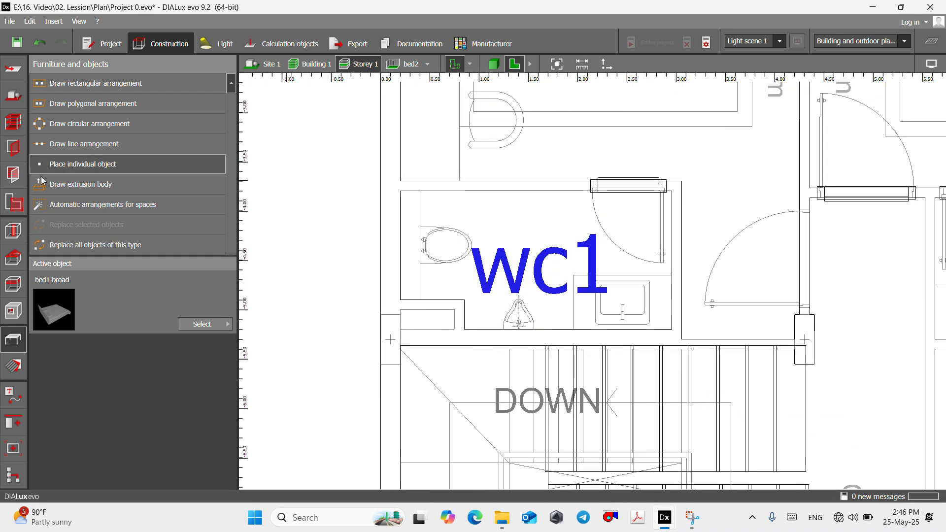
click(197, 324)
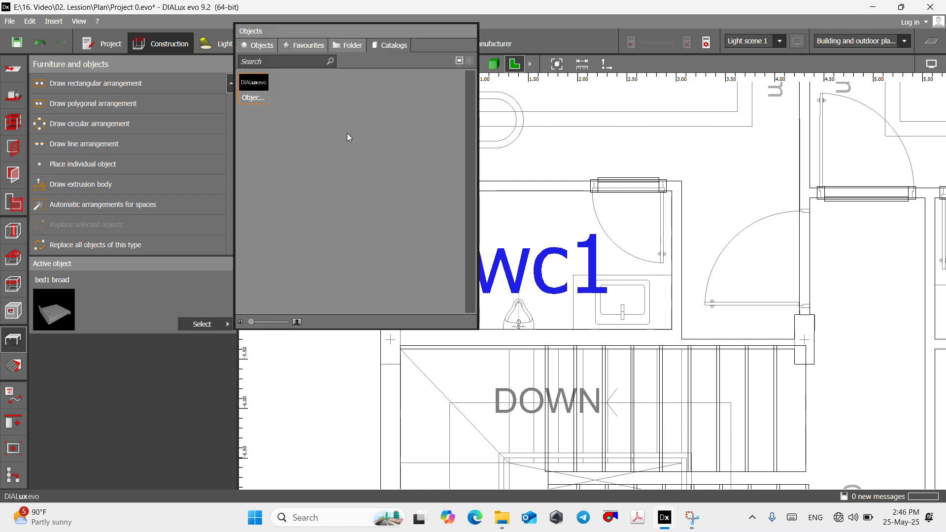
double_click(251, 89)
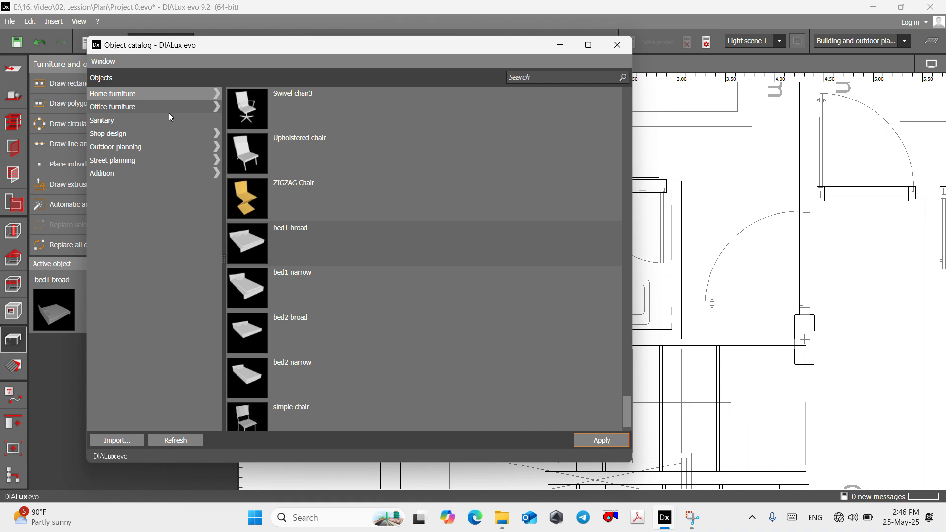
click(128, 123)
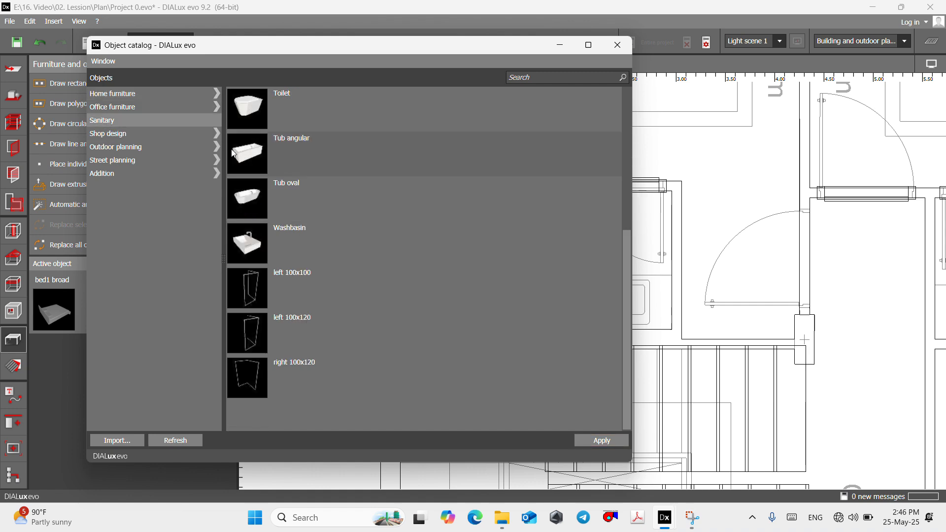
scroll(246, 148, up, 3)
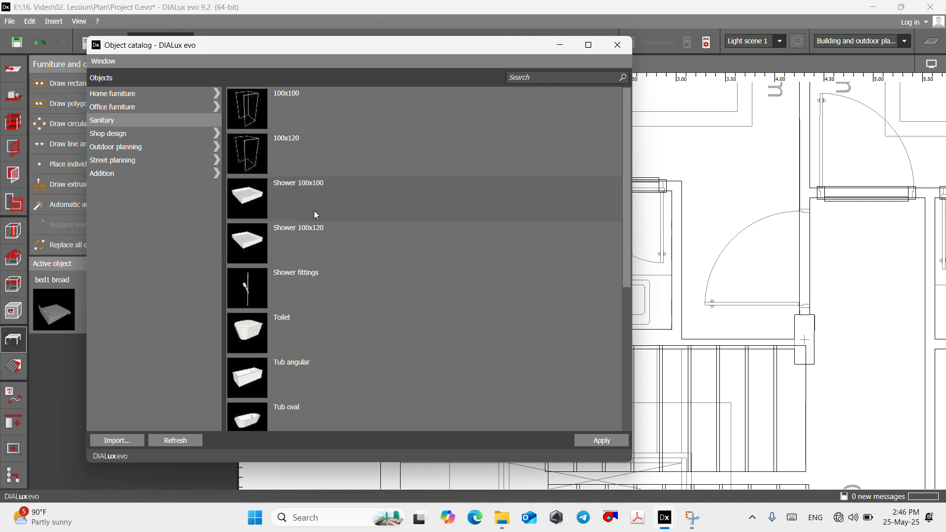
scroll(316, 214, down, 3)
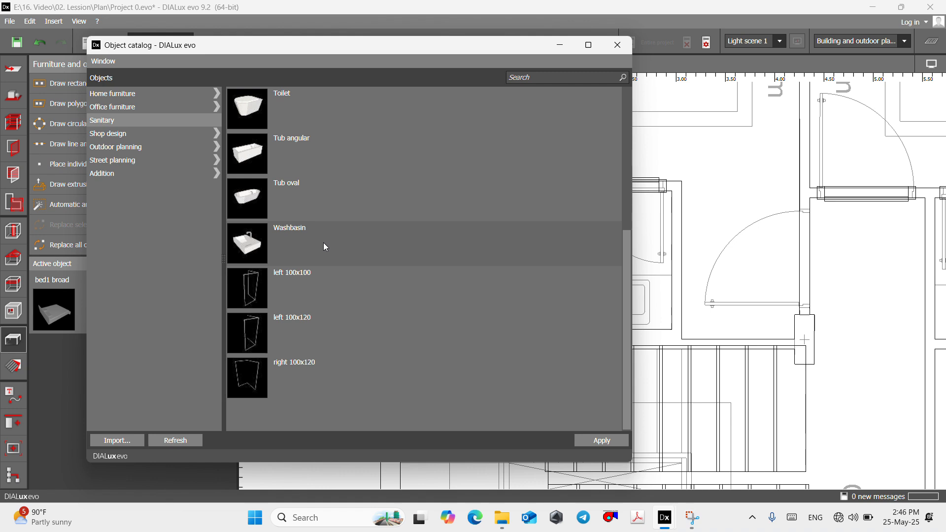
click(255, 120)
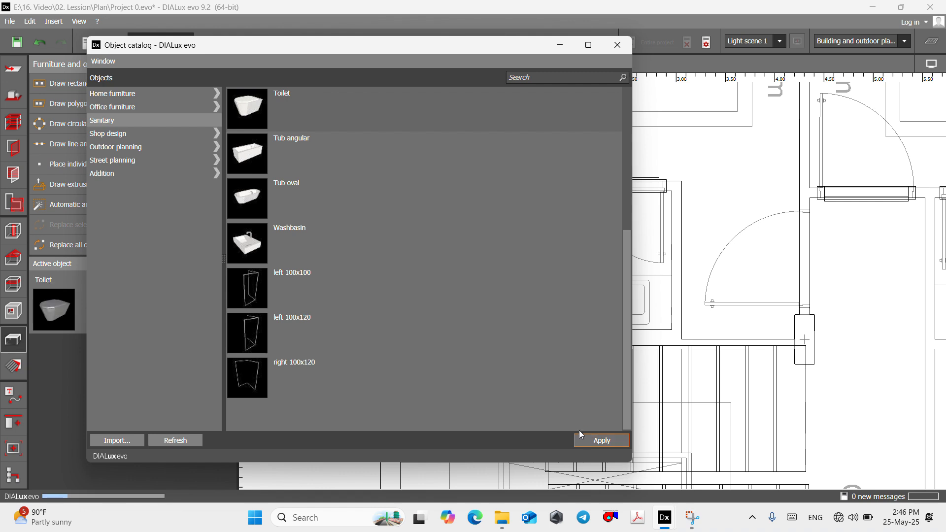
click(557, 47)
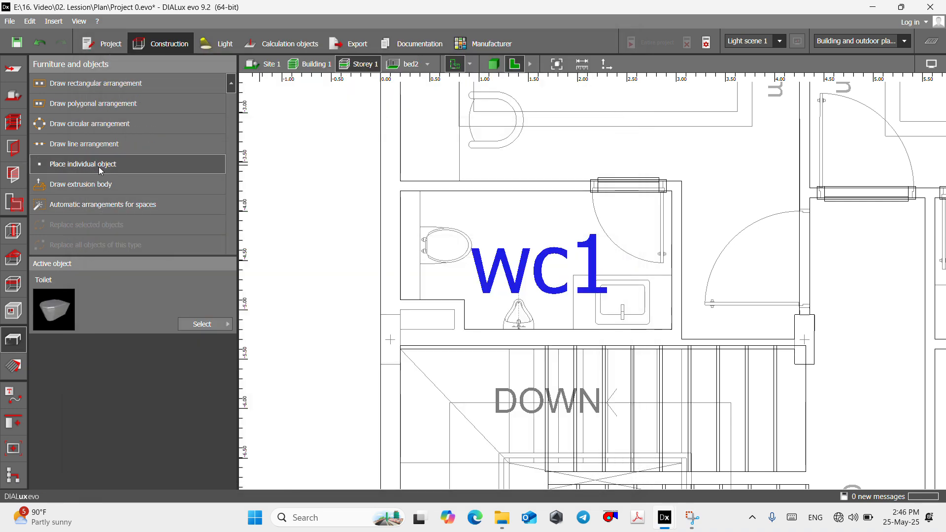
- Place an individual Toilet object in wc1 at about X 0.733 m, Y -4.310 m
click(101, 167)
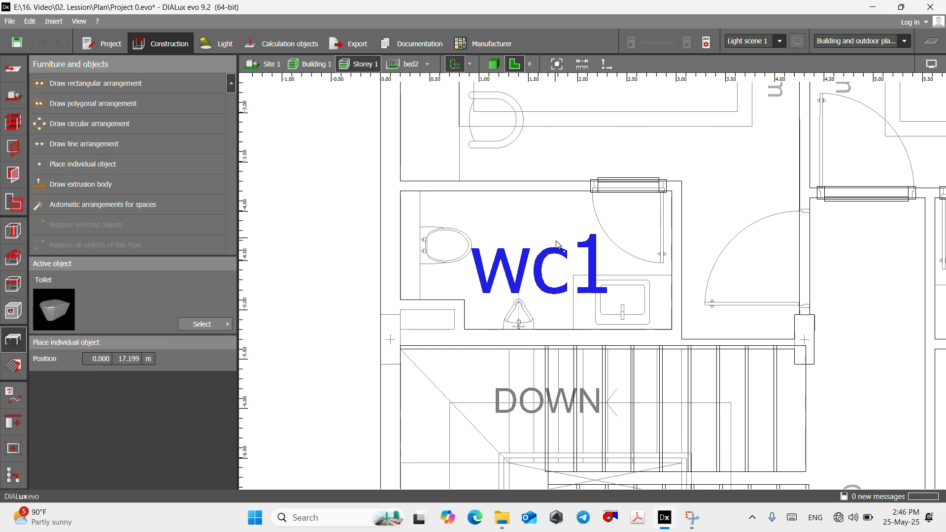
click(452, 242)
scroll(436, 254, up, 4)
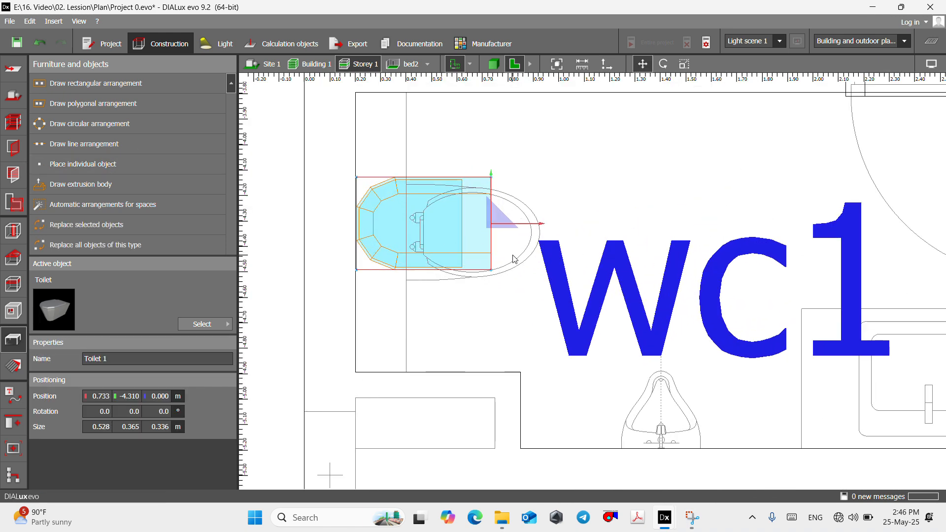
- Move the toilet onto the drawn toilet outline in wc1, with its reference point at X 0.924 m, Y -4.352 m
click(486, 256)
click(451, 230)
right_click(451, 228)
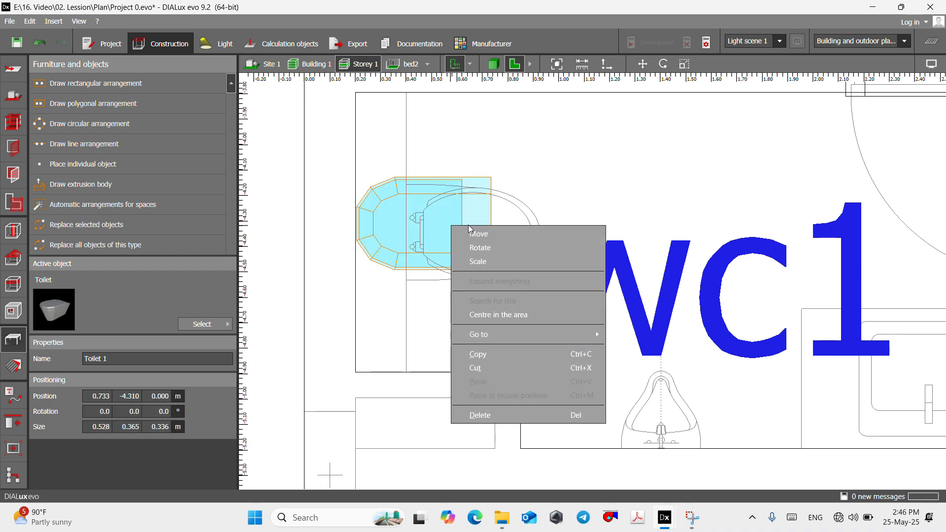
click(481, 239)
scroll(422, 226, up, 2)
drag(505, 224, 569, 239)
scroll(482, 224, down, 5)
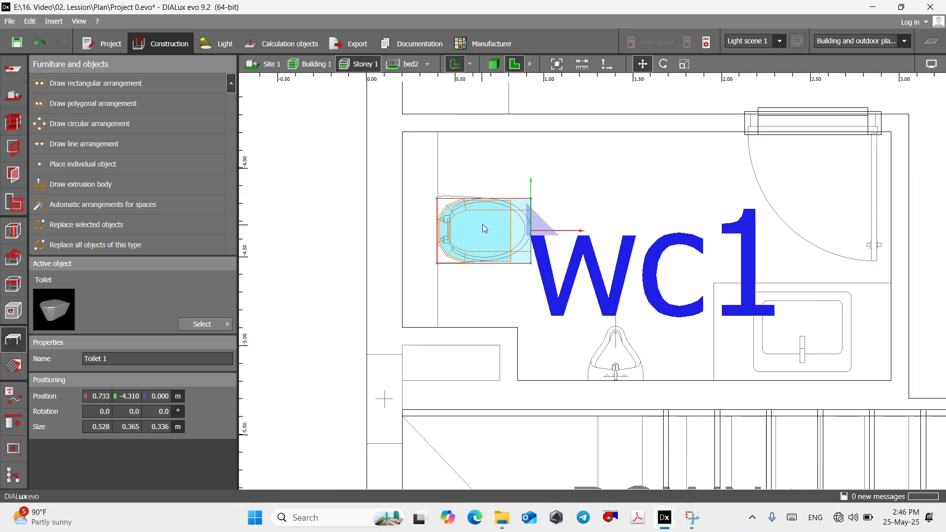
- Open the wc1 room on its own and examine the placed toilet in 3D from several angles
click(428, 64)
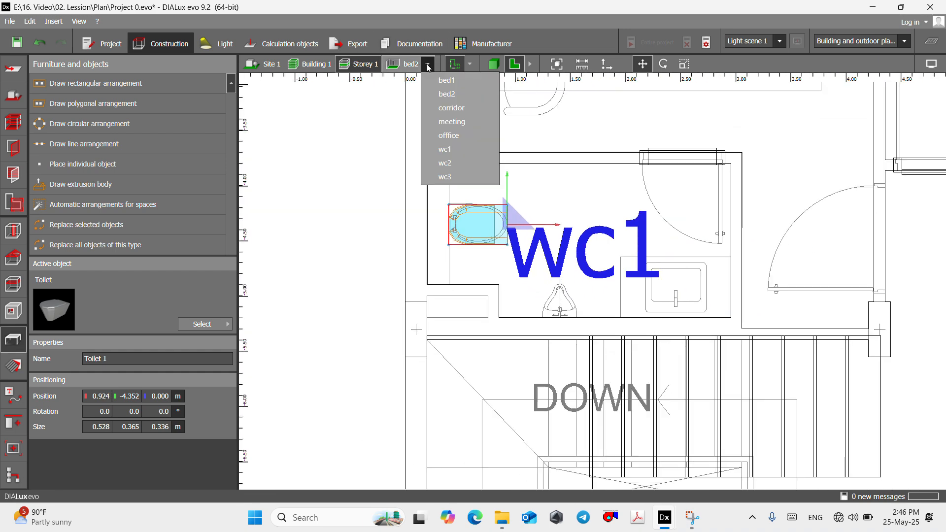
click(445, 149)
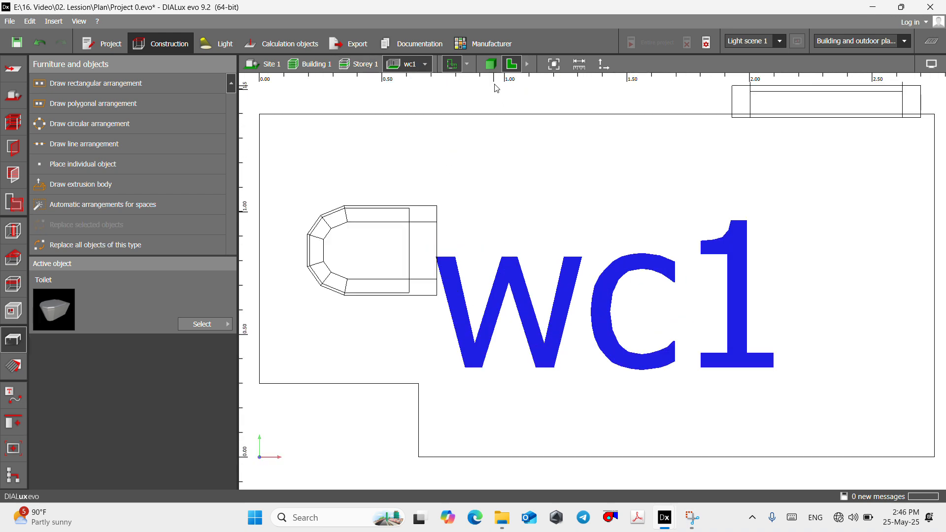
click(490, 65)
scroll(548, 464, up, 6)
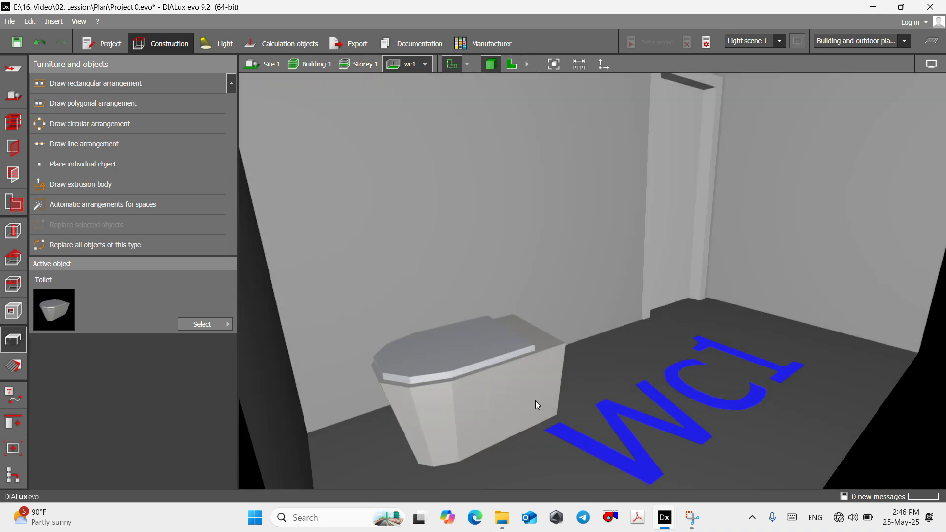
right_drag(535, 400, 522, 468)
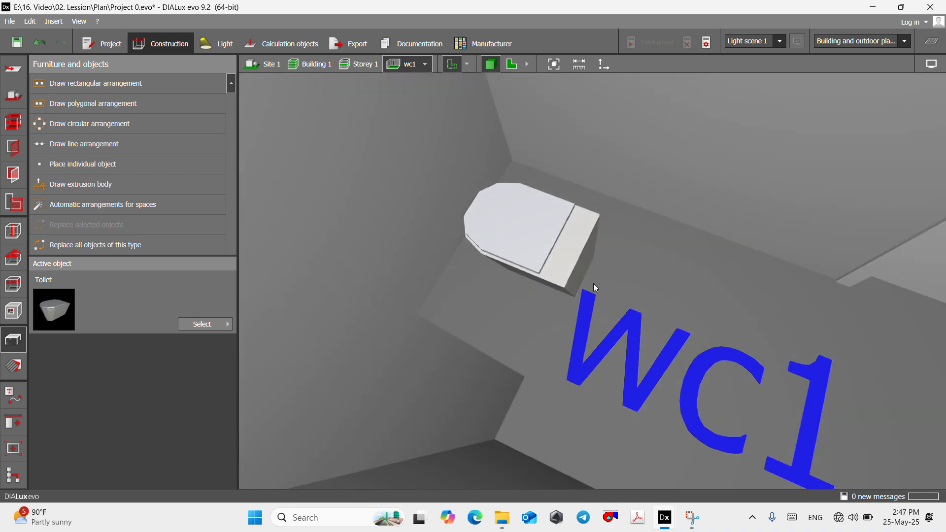
scroll(593, 283, up, 3)
right_drag(594, 283, 551, 105)
click(514, 64)
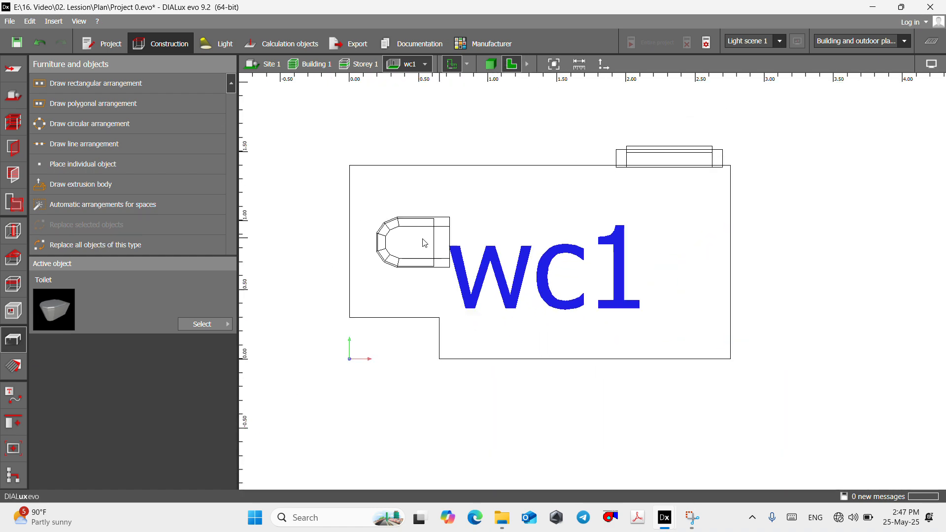
- Return to the Storey 1 plan around wc1's washbasin outline and reopen the object catalog at the Sanitary category
click(359, 64)
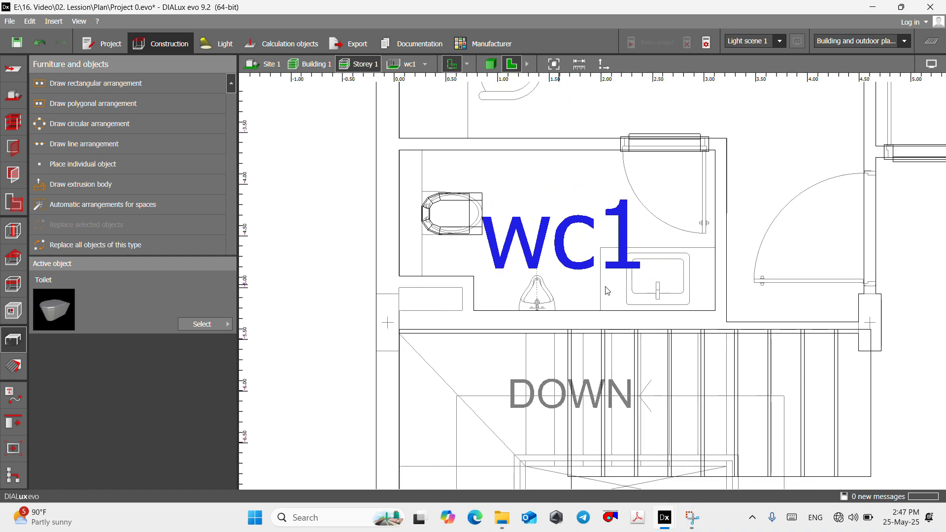
scroll(655, 274, up, 3)
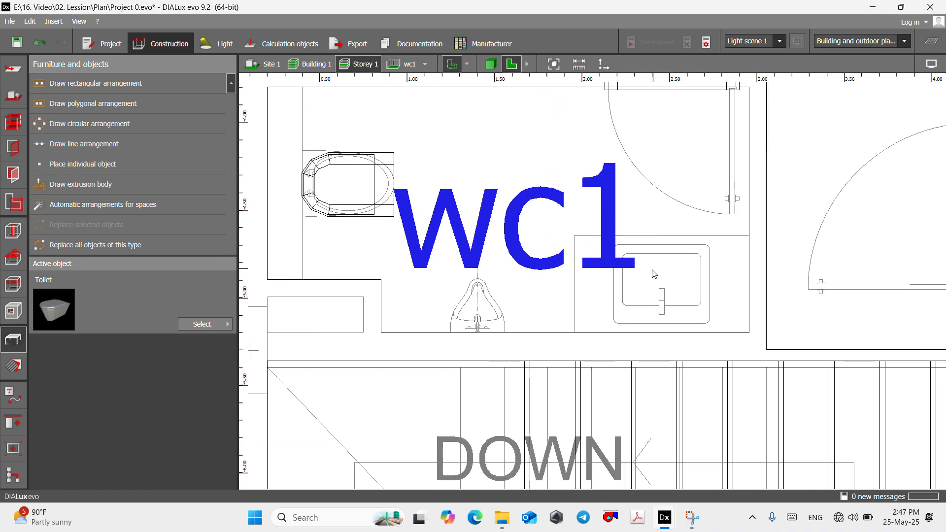
click(206, 324)
double_click(268, 86)
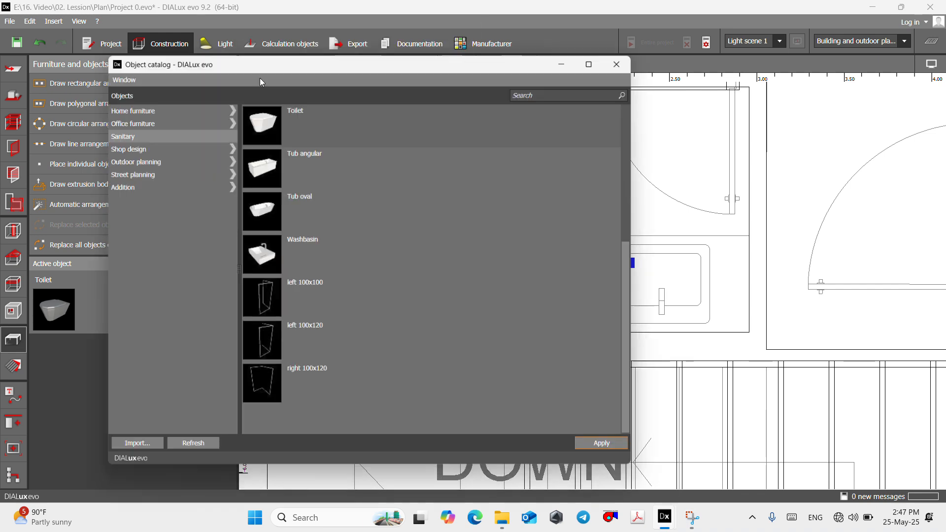
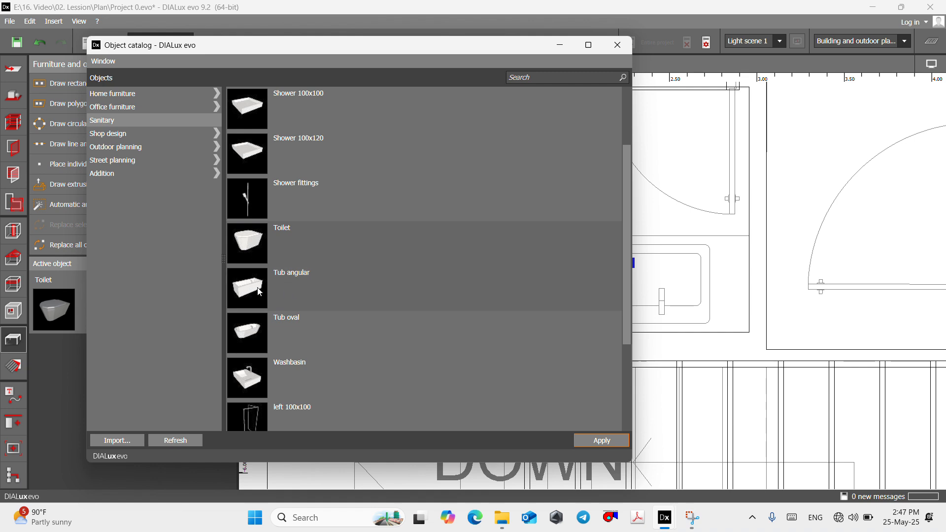
- Make the Sanitary catalog's Washbasin the active object and place one over wc1's washbasin outline at about X 2.519 m, Y -4.930 m
scroll(258, 291, up, 2)
scroll(259, 291, down, 5)
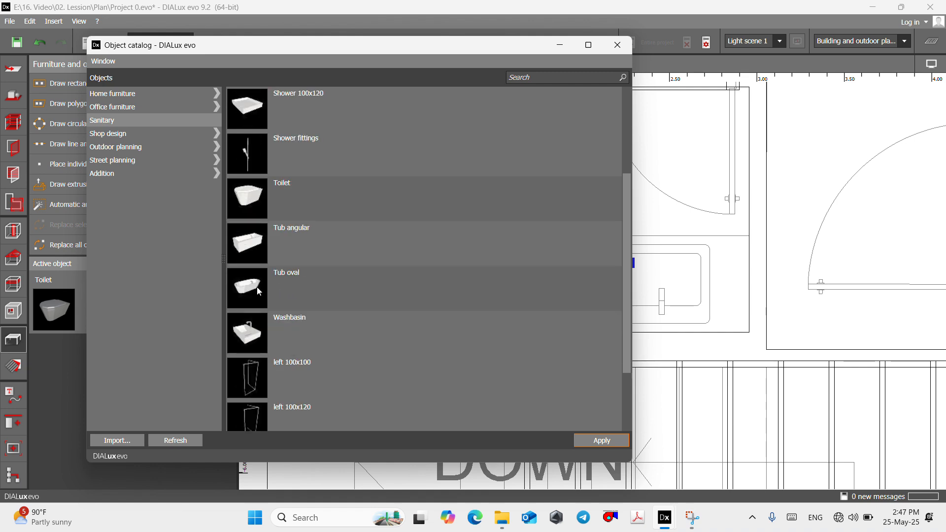
click(251, 239)
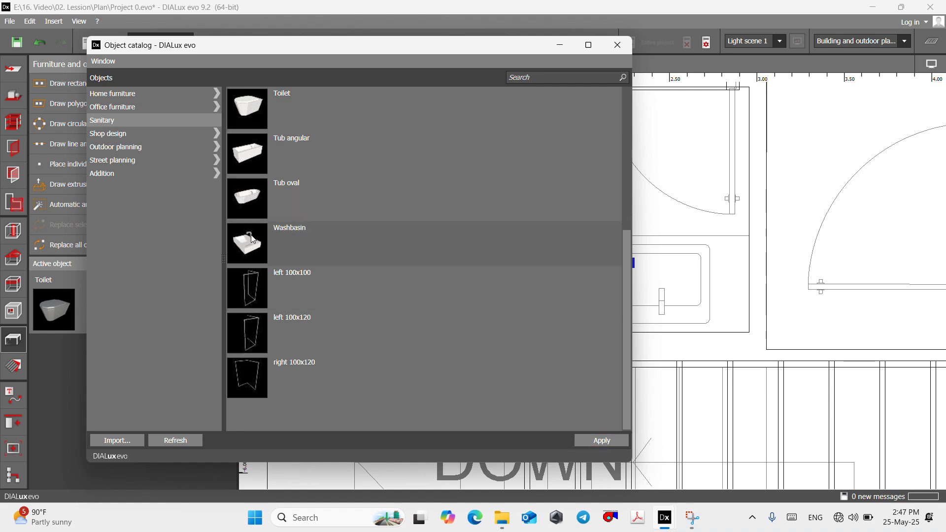
click(594, 441)
click(560, 50)
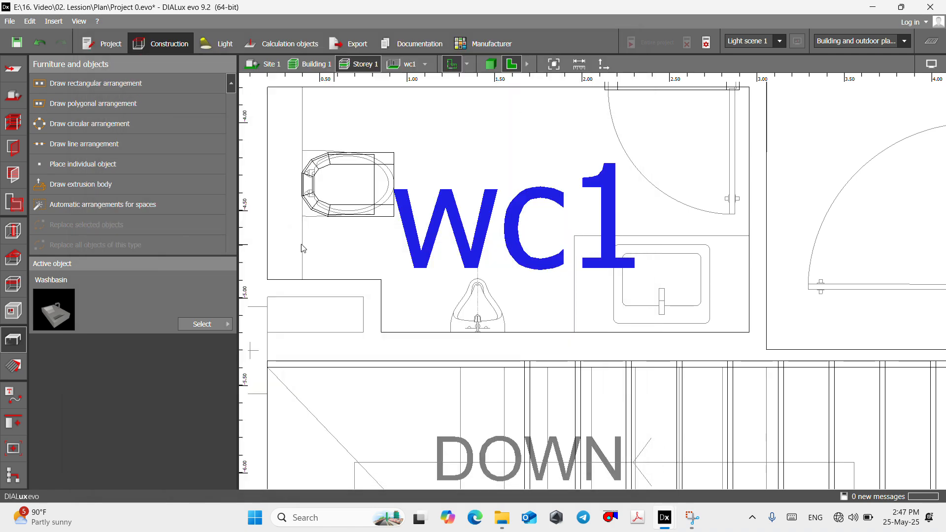
click(84, 165)
click(671, 304)
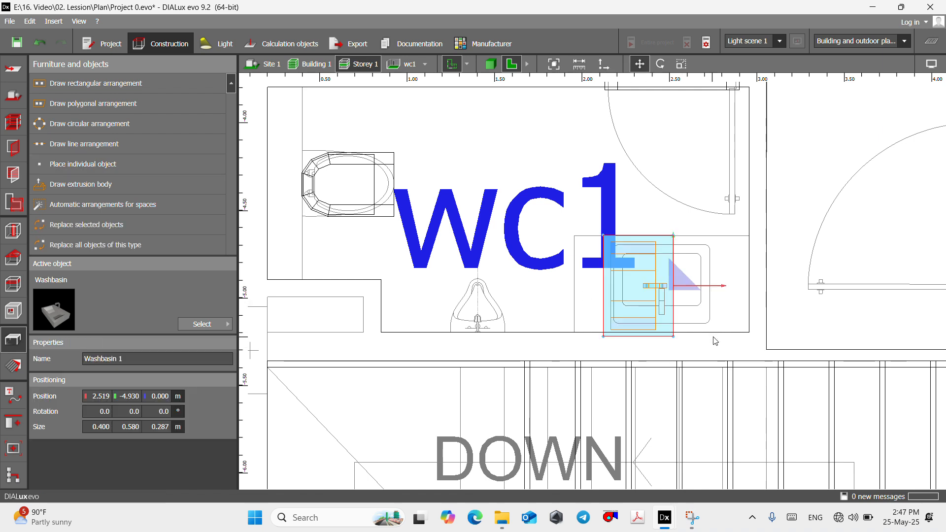
- Rotate the wc1 washbasin to about -91° around the vertical axis and move it onto the drawn washbasin outline
right_click(661, 293)
click(683, 307)
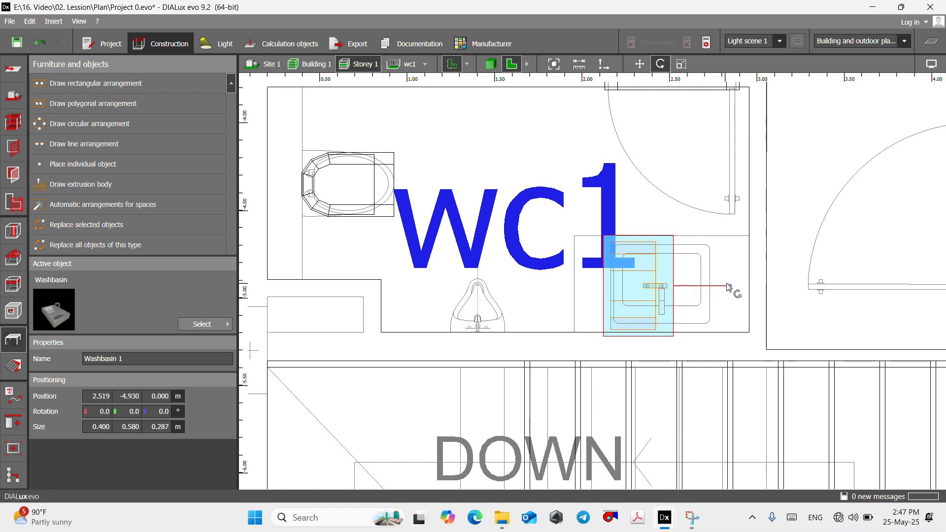
drag(729, 287, 674, 340)
right_click(676, 264)
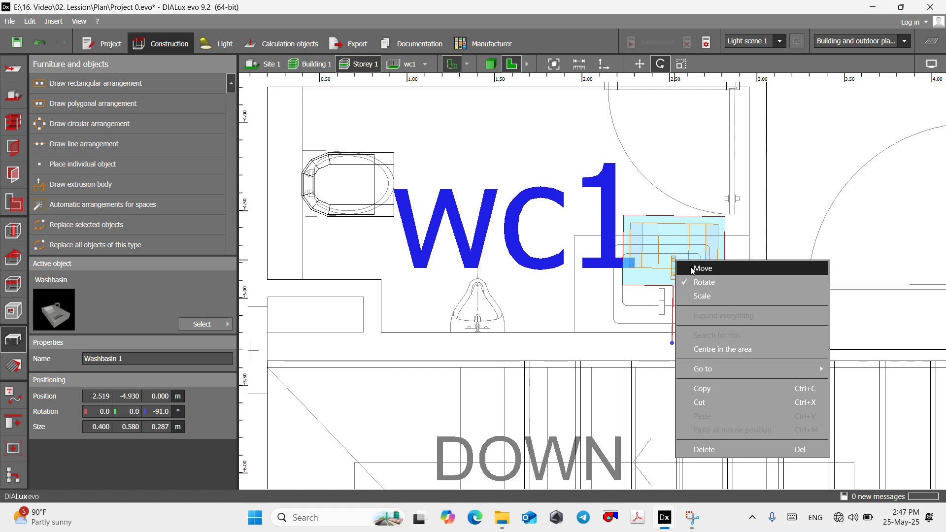
click(686, 268)
drag(670, 286, 658, 319)
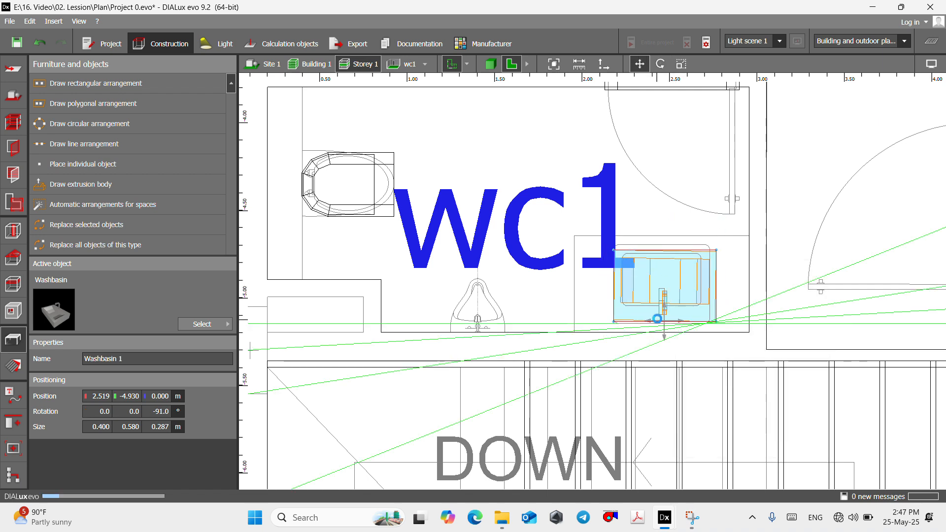
- Open the wc1 room on its own and examine the toilet and washbasin in 3D from several angles
click(560, 205)
click(413, 66)
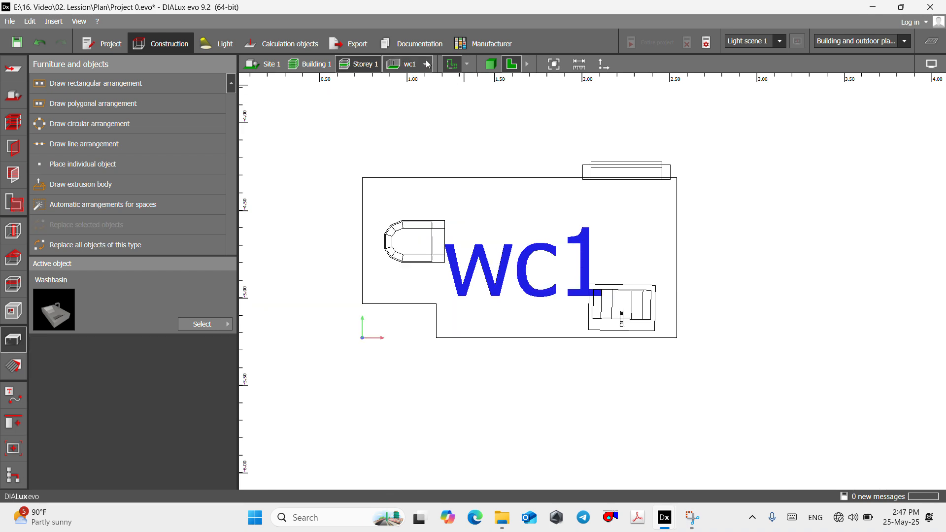
click(490, 64)
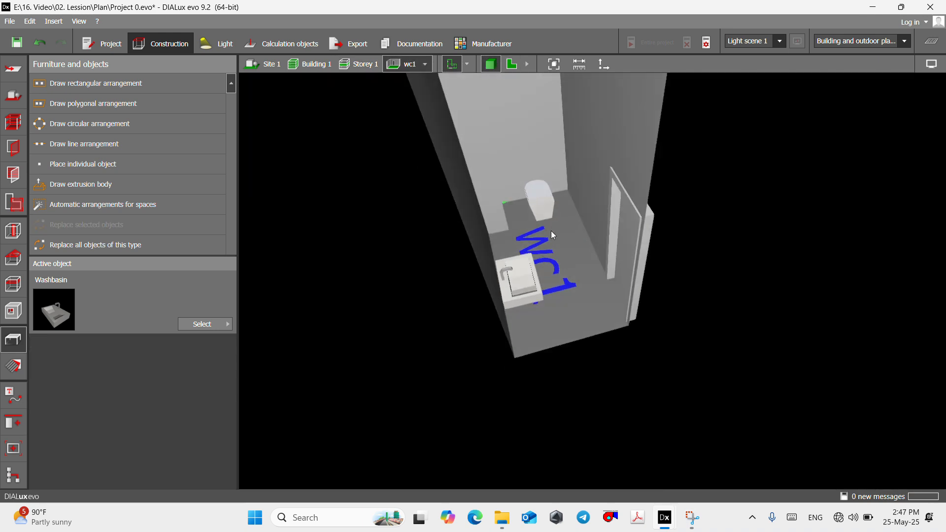
right_drag(551, 231, 495, 281)
scroll(456, 131, up, 6)
right_drag(456, 136, 527, 179)
scroll(519, 173, down, 6)
right_drag(486, 152, 600, 196)
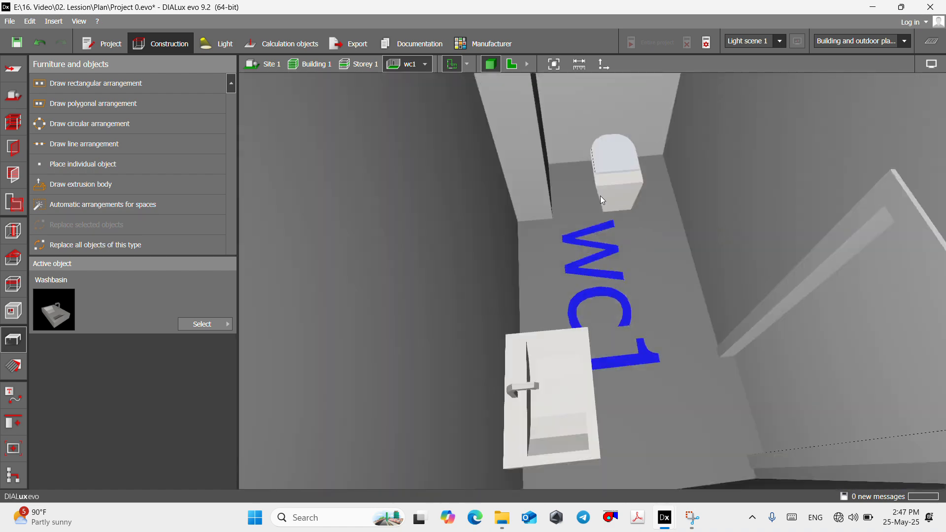
- Return to the Storey 1 floor plan and look over the rooms around the meeting room
click(511, 64)
scroll(483, 194, down, 2)
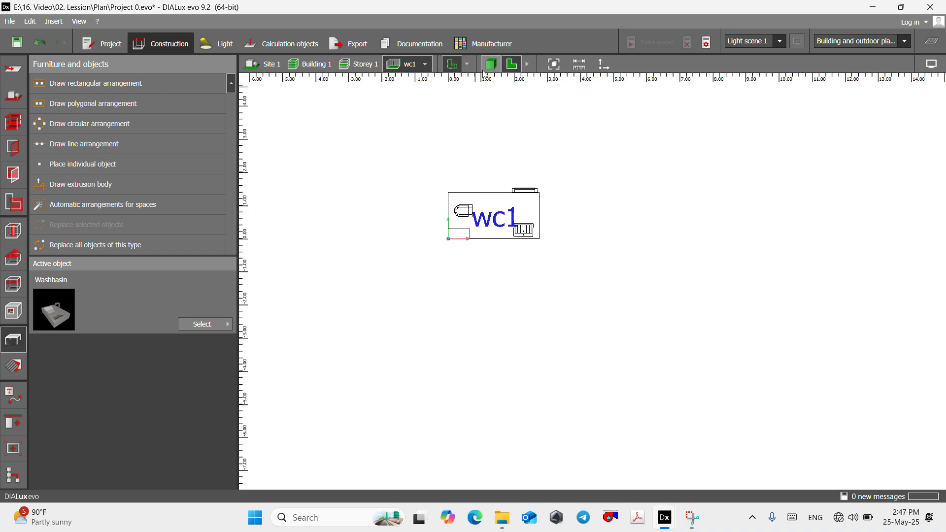
click(359, 64)
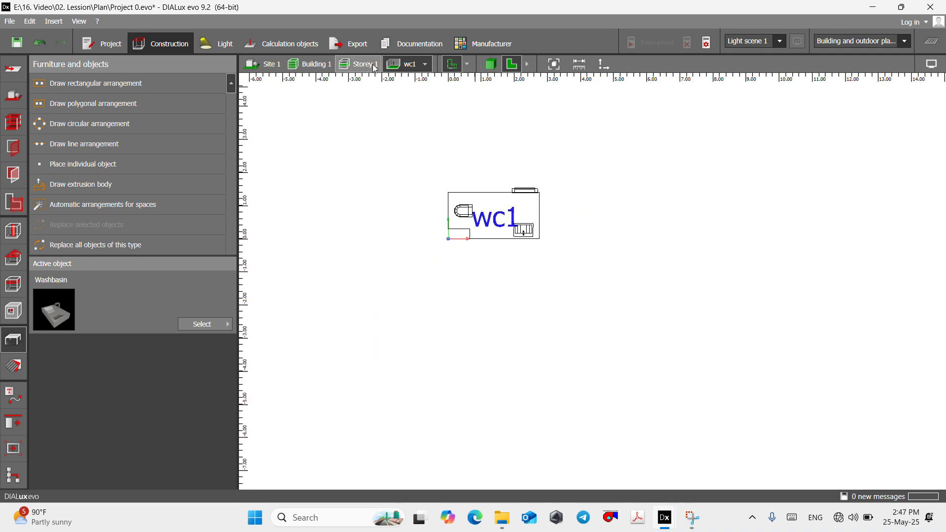
scroll(443, 117, down, 2)
scroll(443, 116, down, 5)
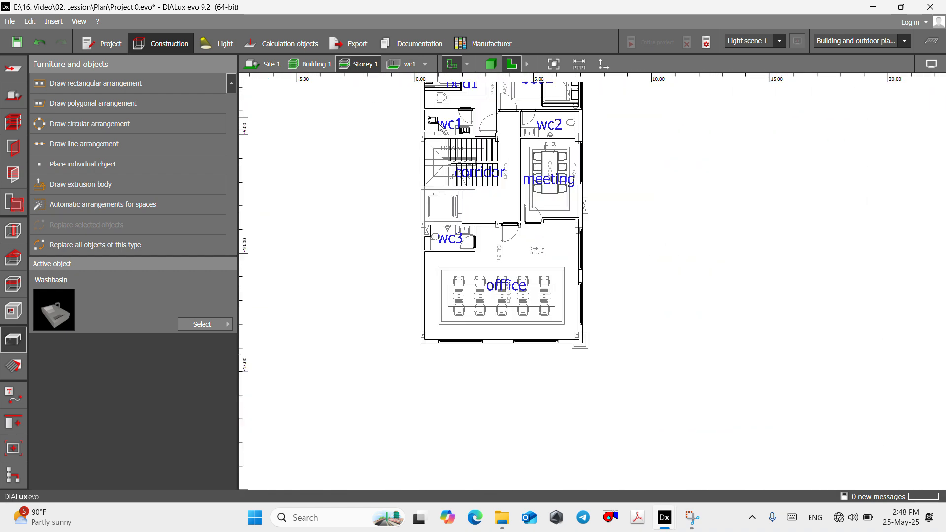
scroll(493, 236, up, 4)
scroll(552, 286, down, 2)
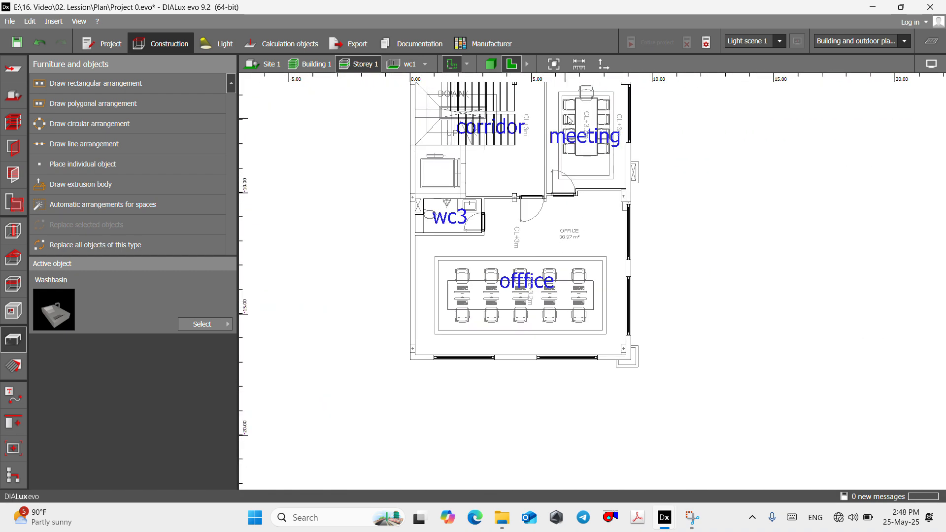
scroll(569, 120, down, 4)
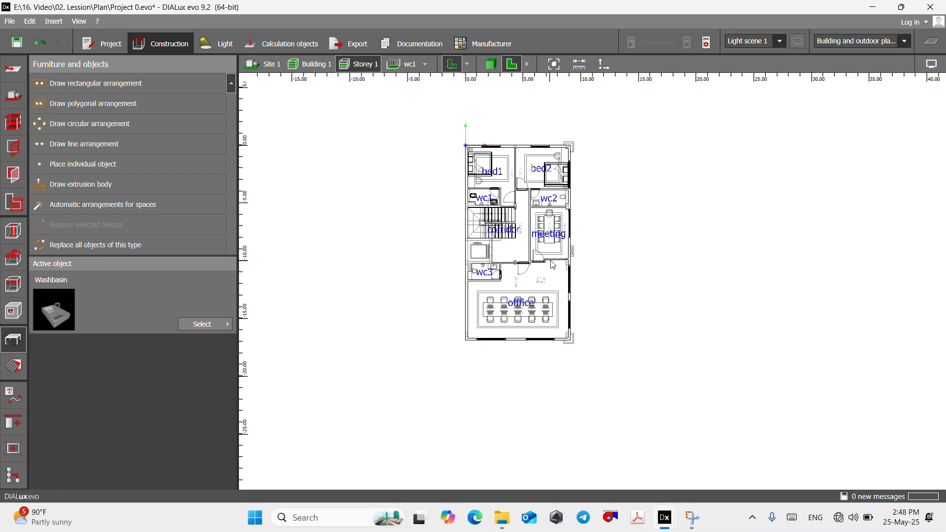
scroll(549, 238, up, 2)
scroll(548, 203, up, 4)
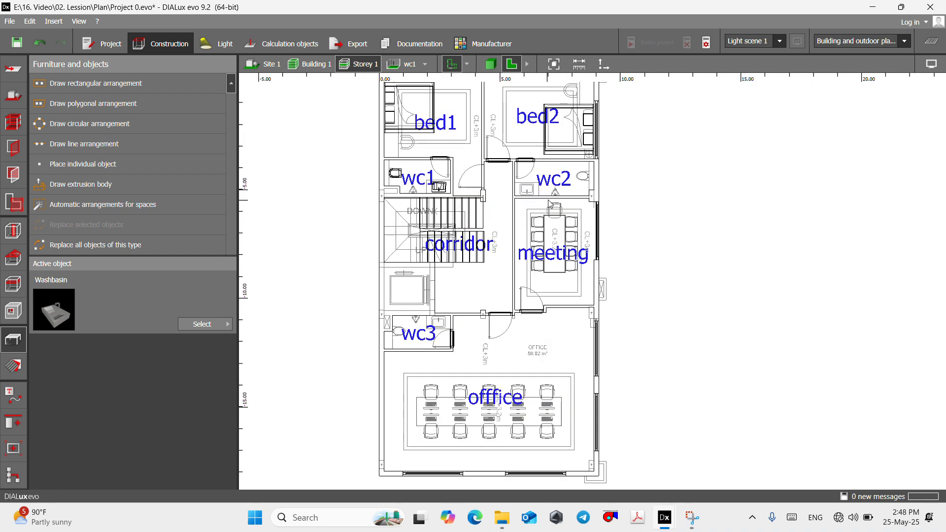
- Browse the Office furniture category of the object catalog and make Low table LACCIO2 White the active object
click(210, 325)
double_click(254, 91)
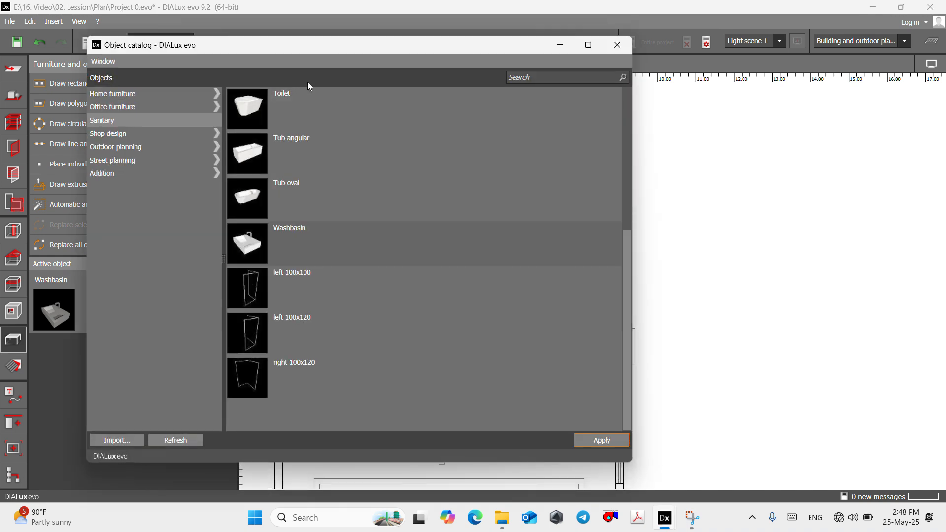
click(125, 112)
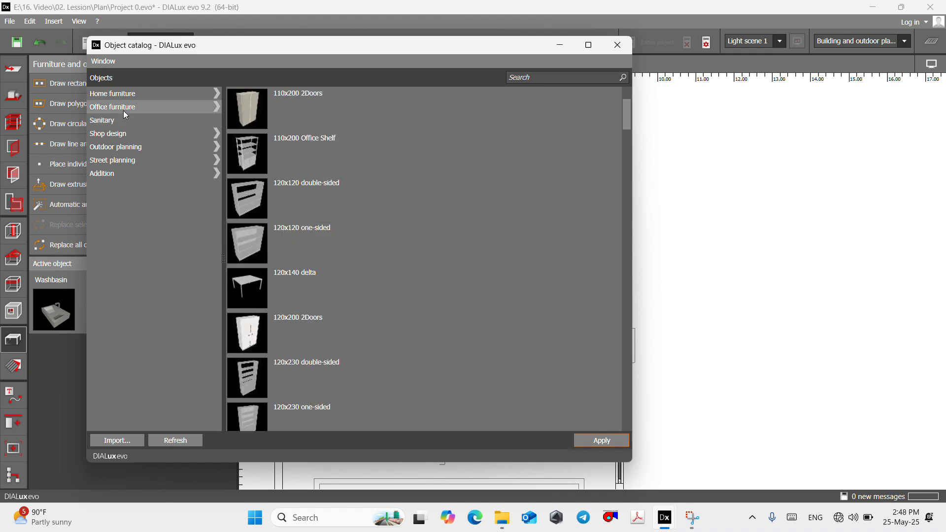
scroll(315, 242, up, 3)
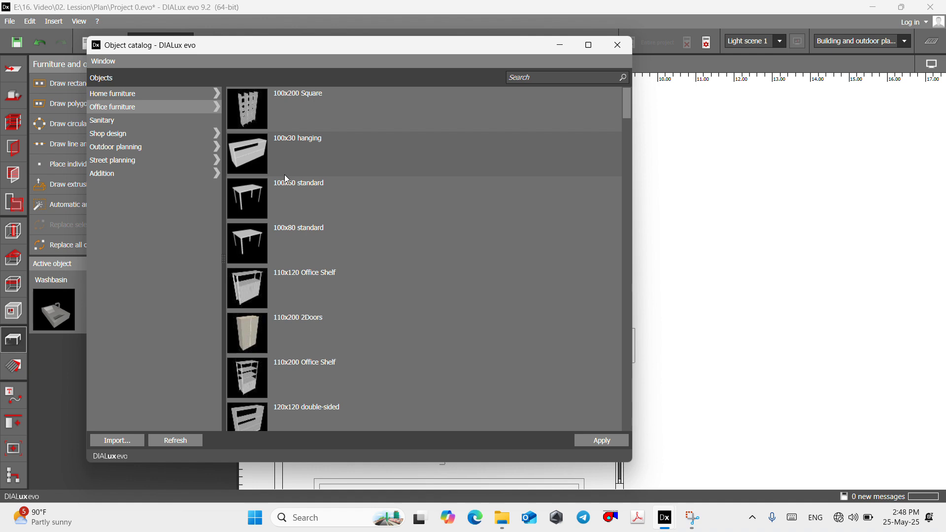
scroll(282, 195, down, 2)
scroll(283, 195, down, 6)
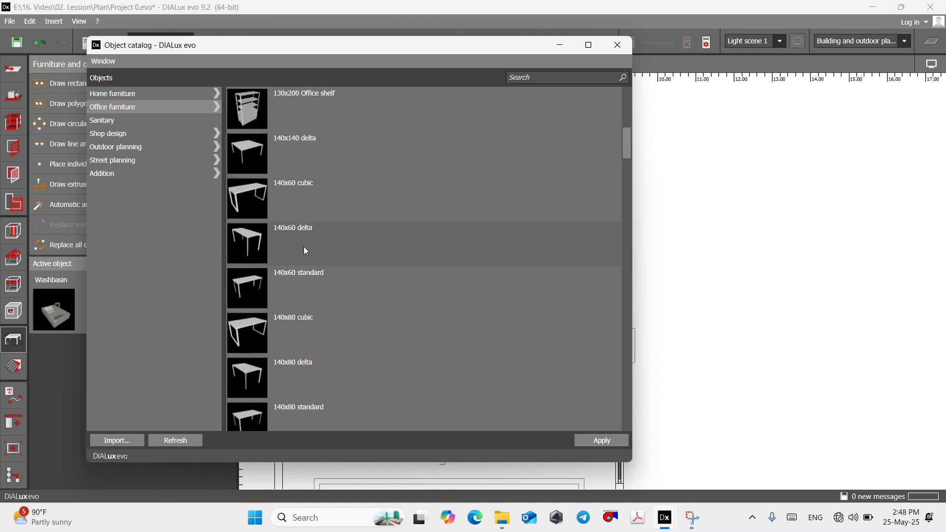
scroll(309, 266, down, 5)
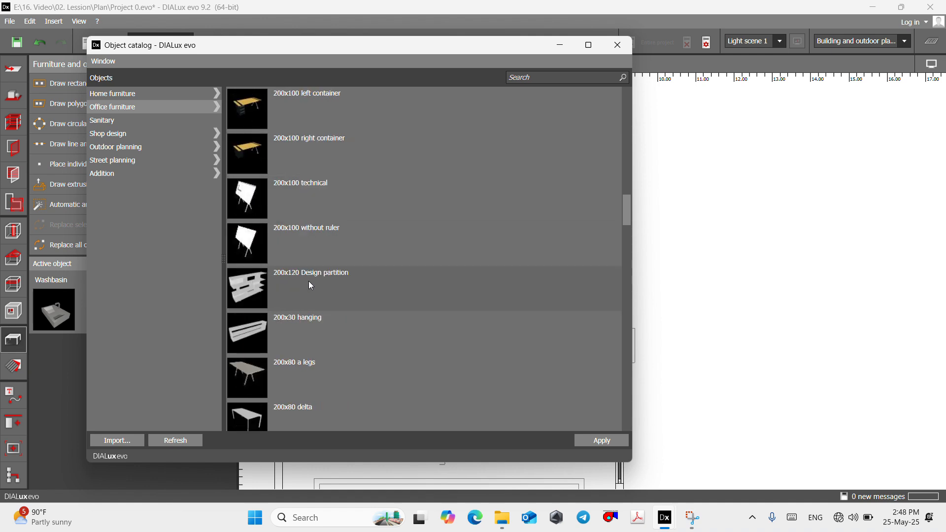
scroll(310, 286, down, 5)
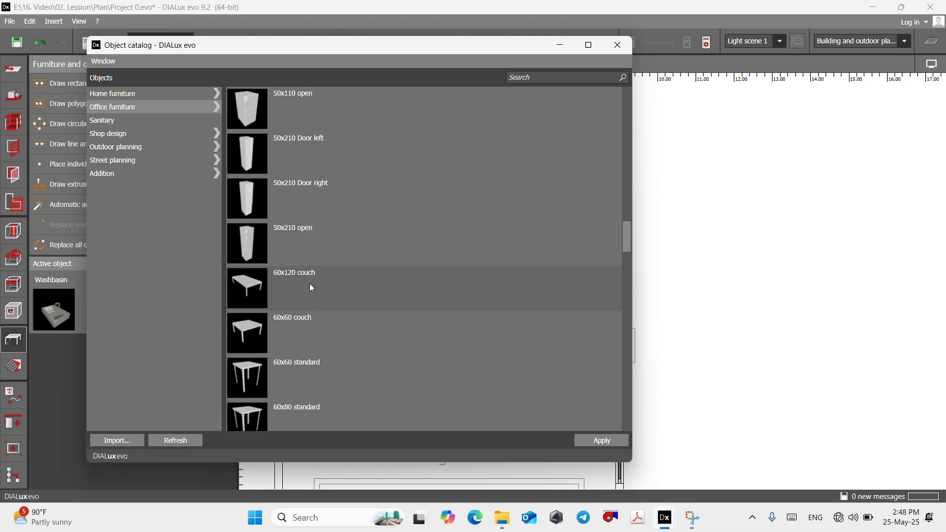
scroll(310, 288, down, 8)
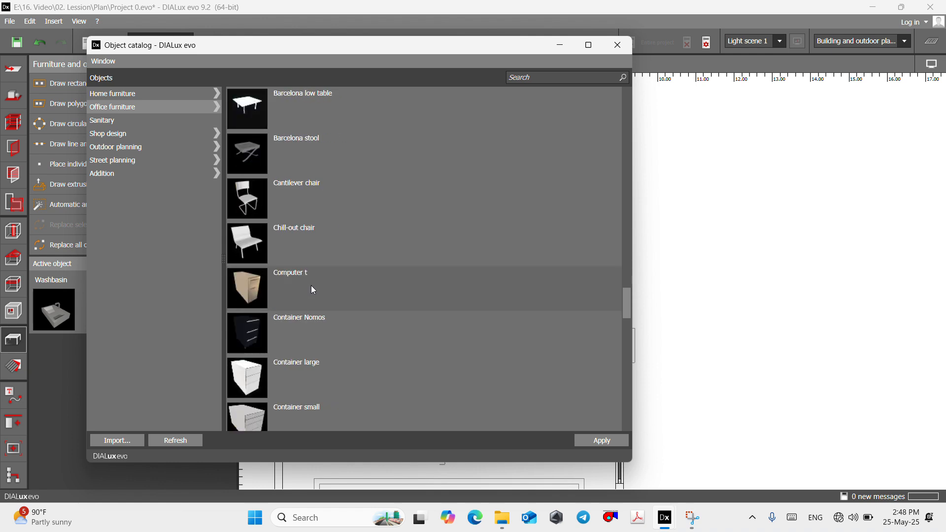
scroll(313, 290, down, 5)
scroll(312, 290, down, 10)
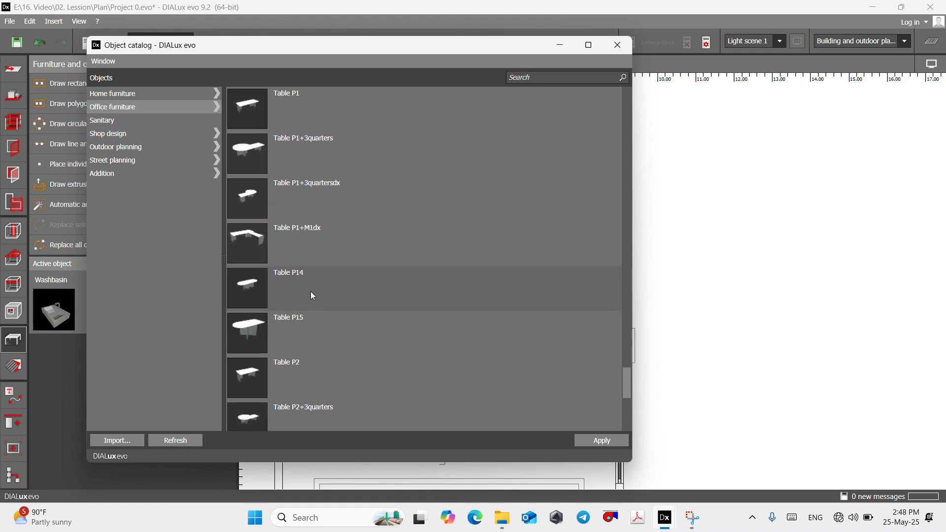
scroll(312, 295, down, 8)
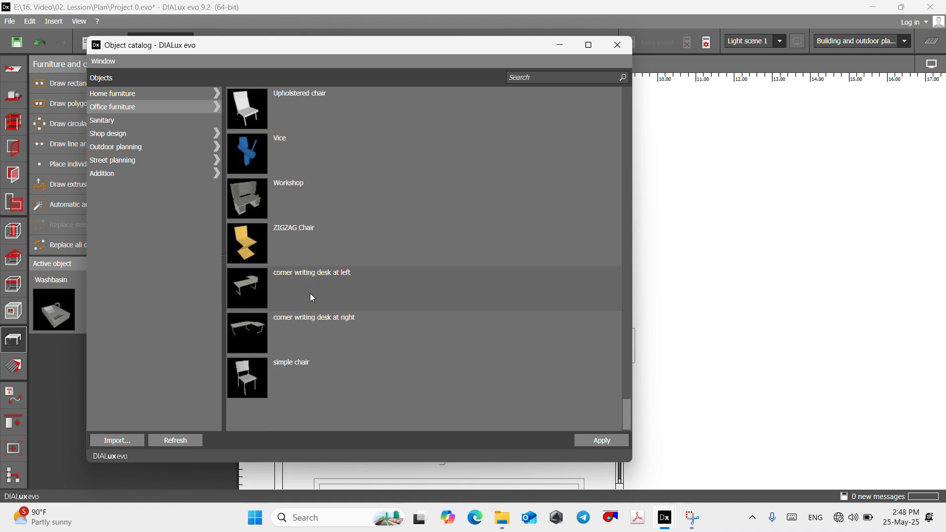
scroll(311, 298, up, 3)
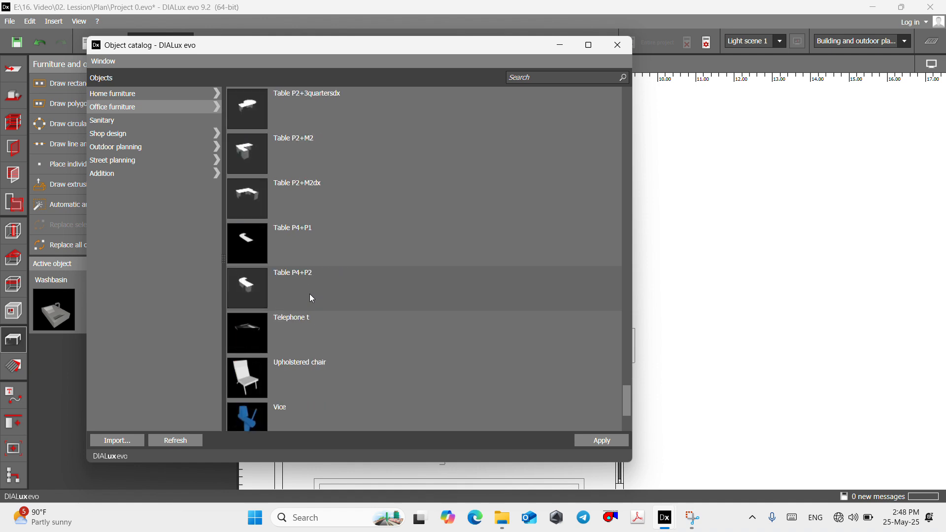
scroll(308, 295, up, 2)
scroll(306, 294, up, 3)
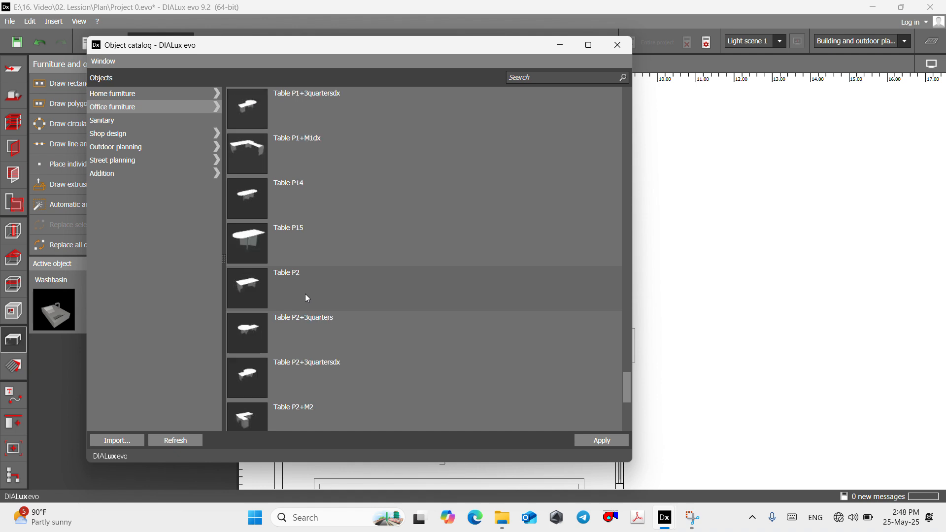
scroll(301, 276, up, 5)
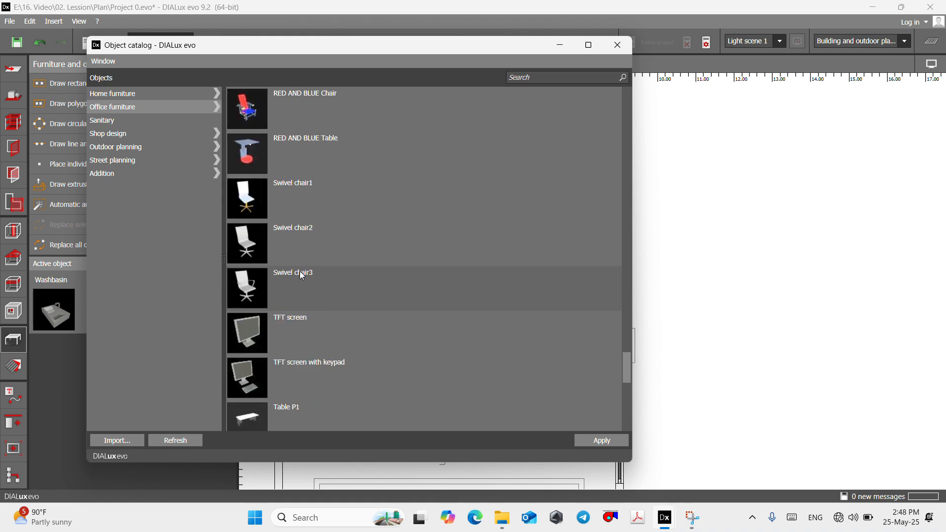
scroll(299, 273, up, 6)
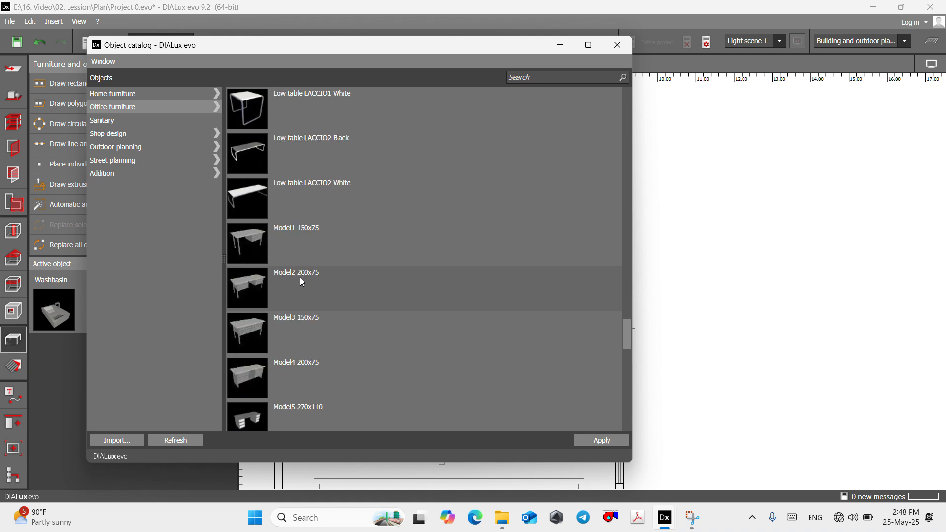
click(249, 202)
click(595, 444)
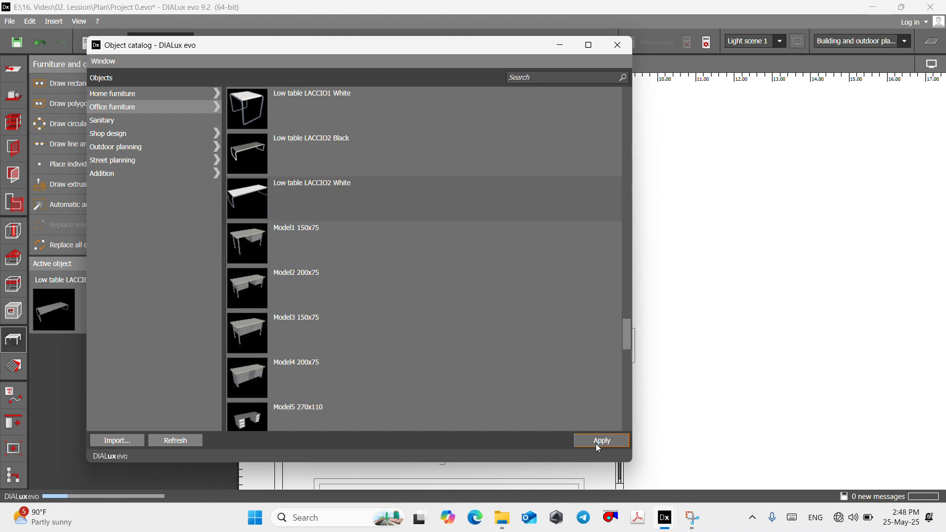
click(560, 44)
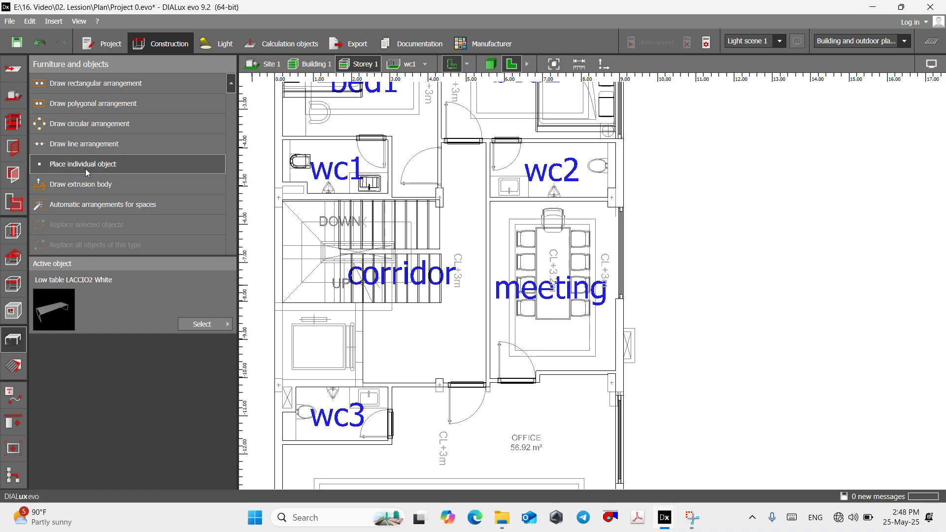
- Place an individual Low table LACCIO2 White over the meeting room's table outline at about X 7.284 m, Y -7.111 m
click(142, 167)
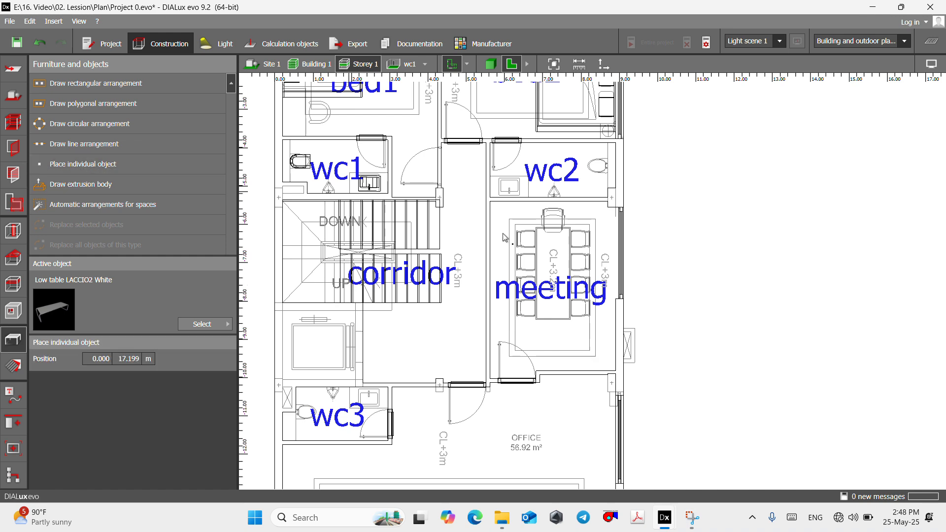
click(556, 270)
scroll(567, 266, up, 4)
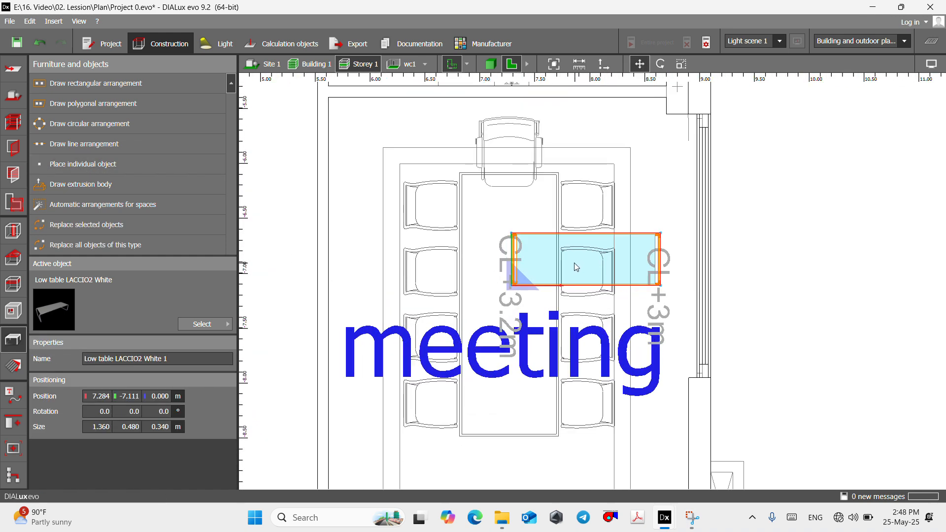
- Rotate the low table in the meeting room to -90° around the vertical axis
right_click(575, 262)
click(609, 284)
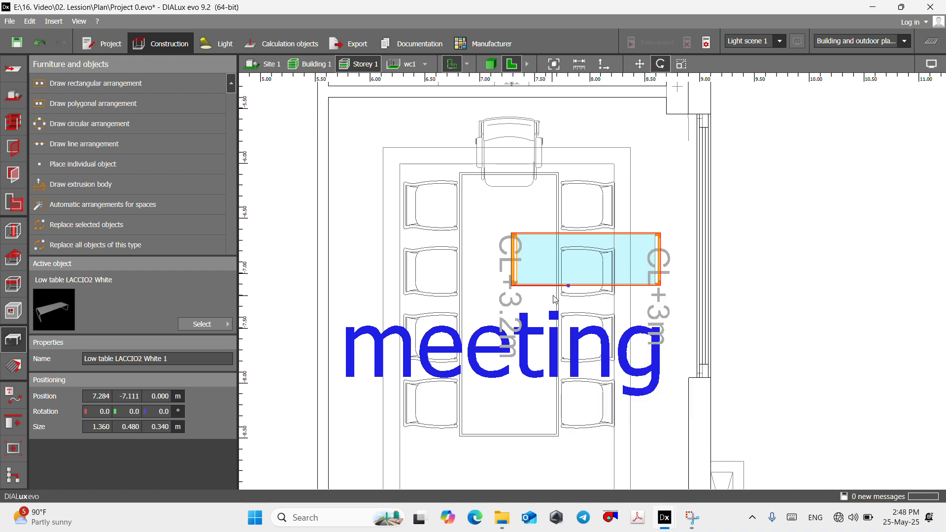
drag(563, 289, 511, 404)
right_click(534, 325)
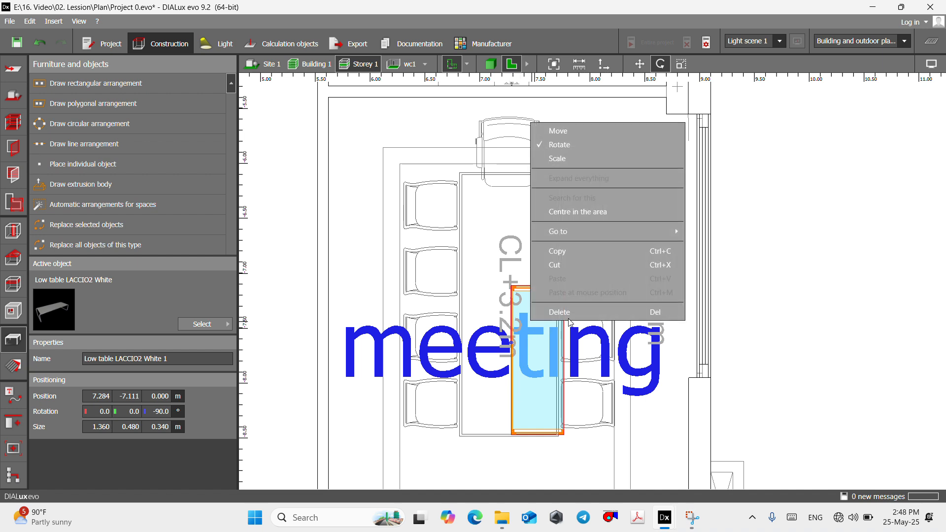
- Move the low table onto the meeting table outline at X 6.814 m, Y -6.083 m and scale it to 2.380 × 0.880 m
click(552, 129)
drag(523, 302, 495, 200)
right_click(495, 200)
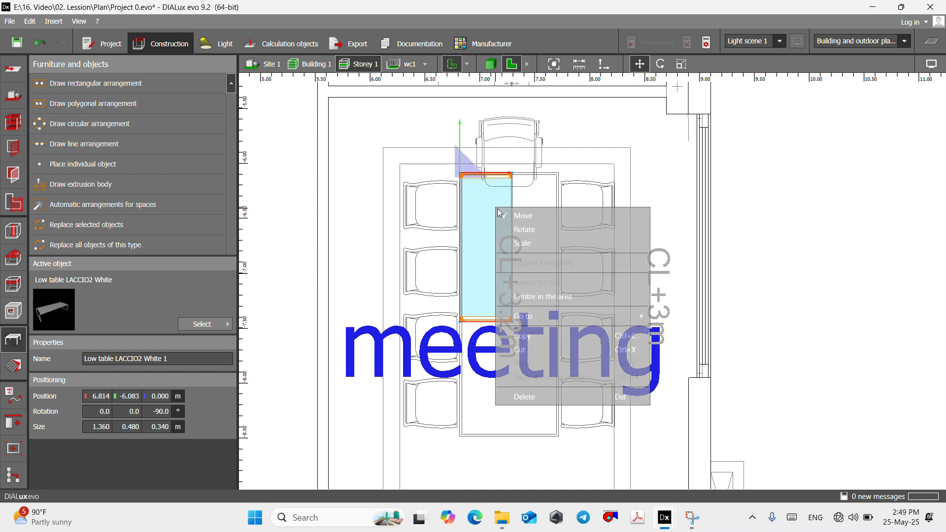
click(527, 242)
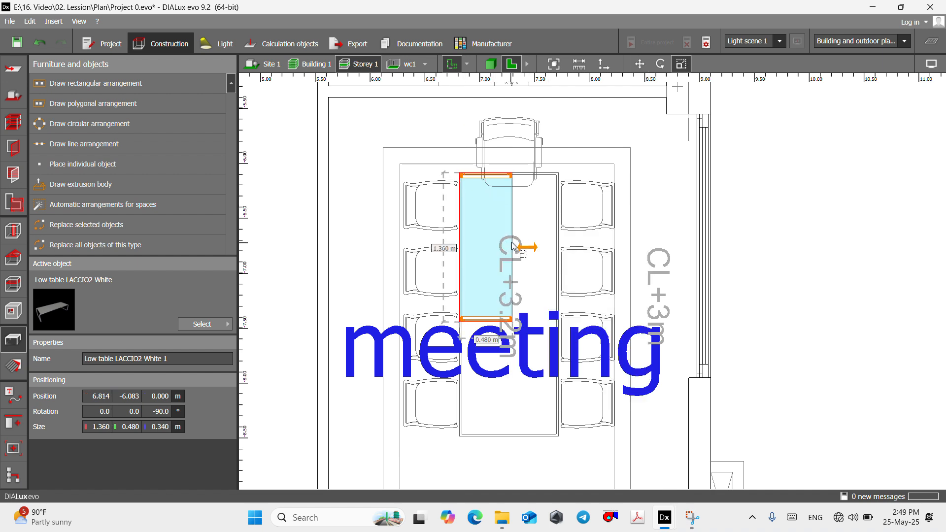
drag(515, 246, 556, 249)
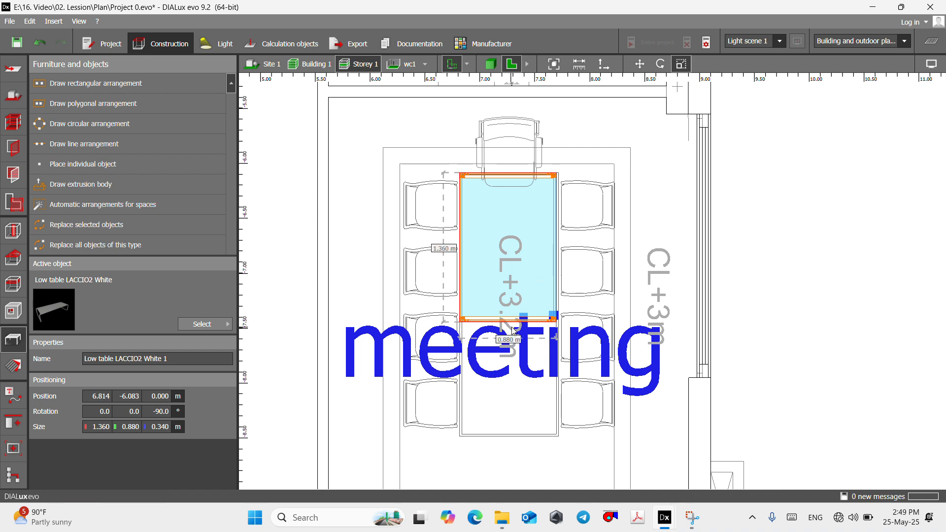
drag(513, 329, 511, 434)
scroll(495, 243, down, 1)
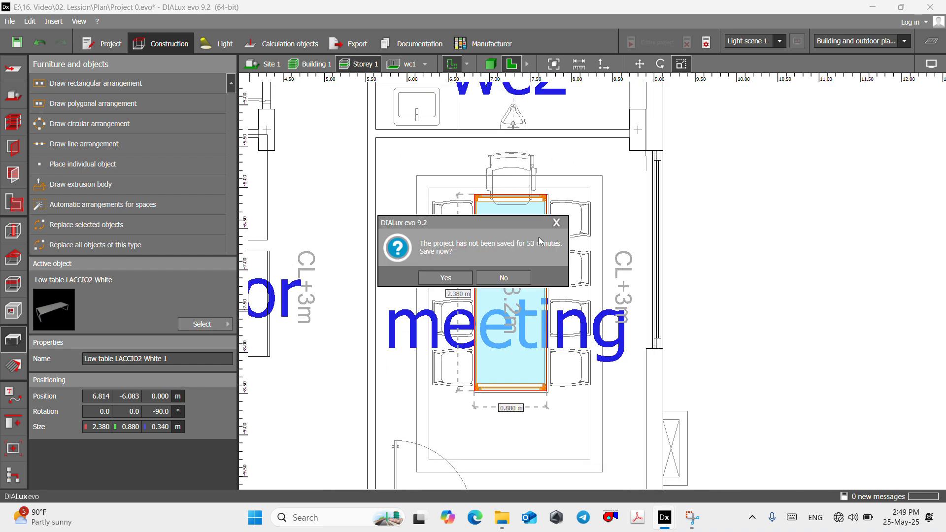
click(504, 277)
- Make Office chair2 from the Office furniture category of the object catalog the active object
click(204, 324)
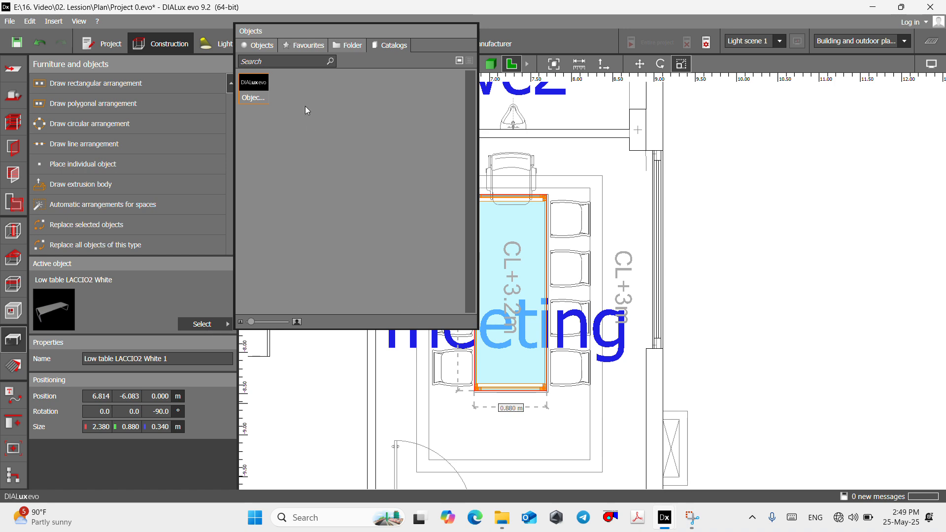
double_click(254, 88)
scroll(286, 299, down, 4)
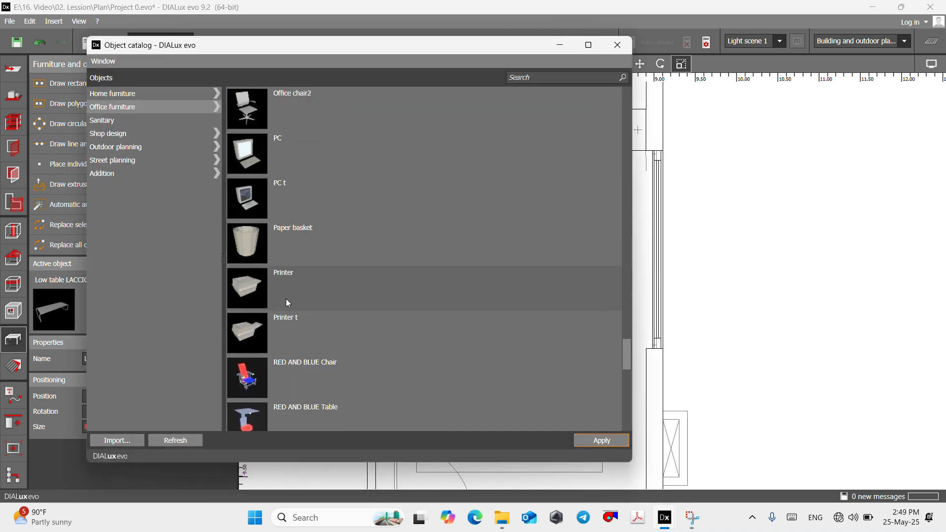
scroll(286, 299, up, 1)
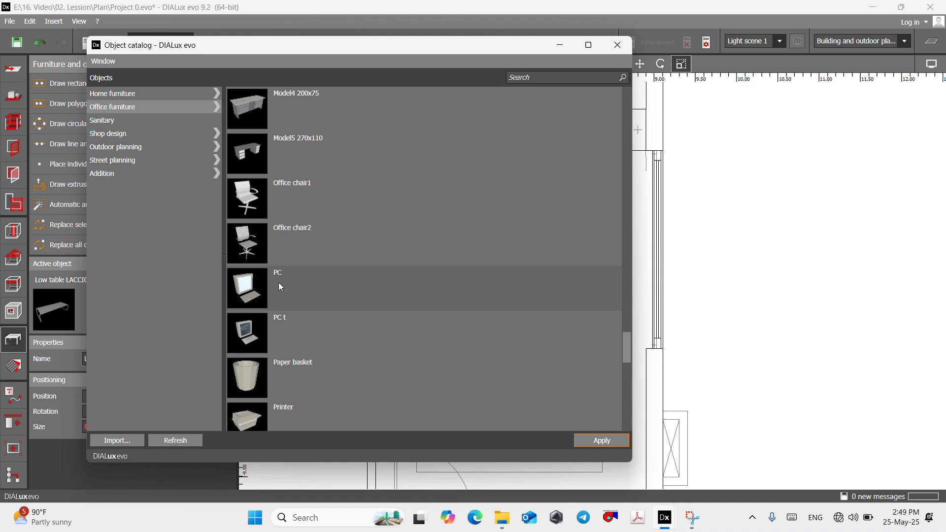
click(320, 245)
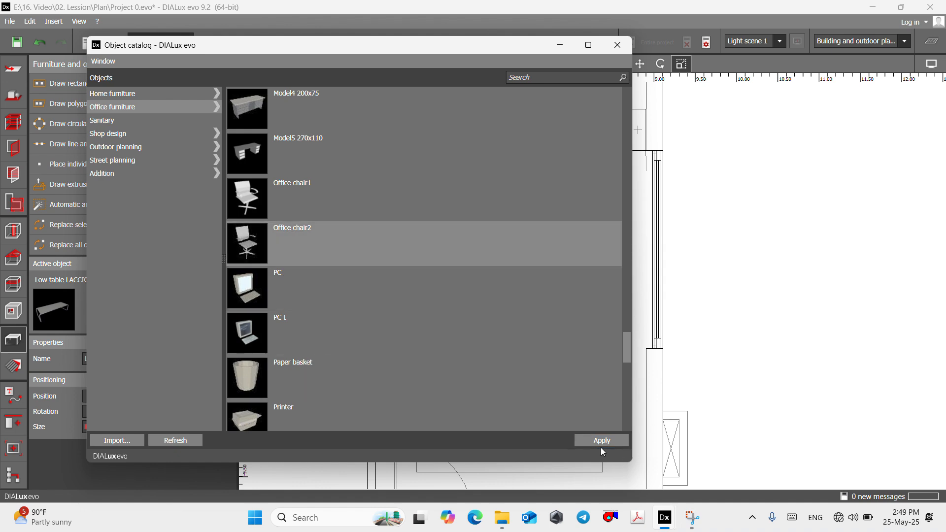
click(601, 440)
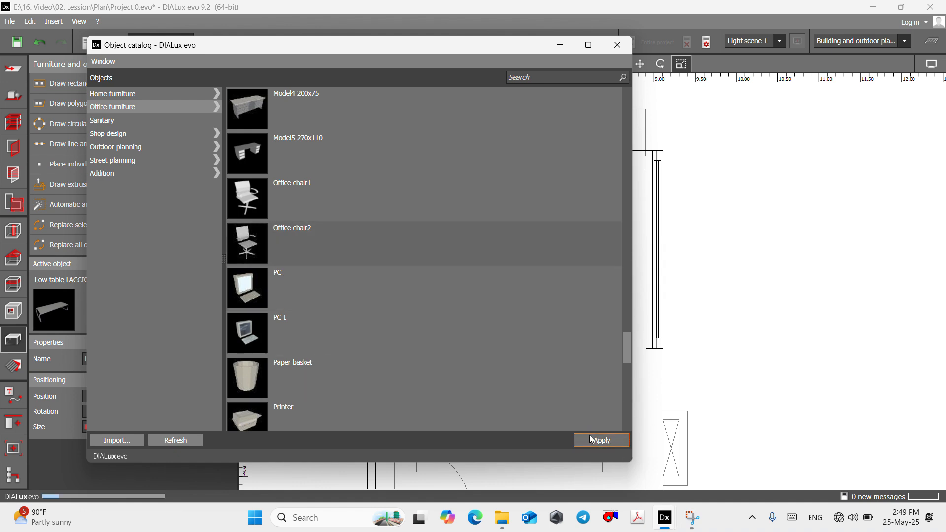
click(560, 46)
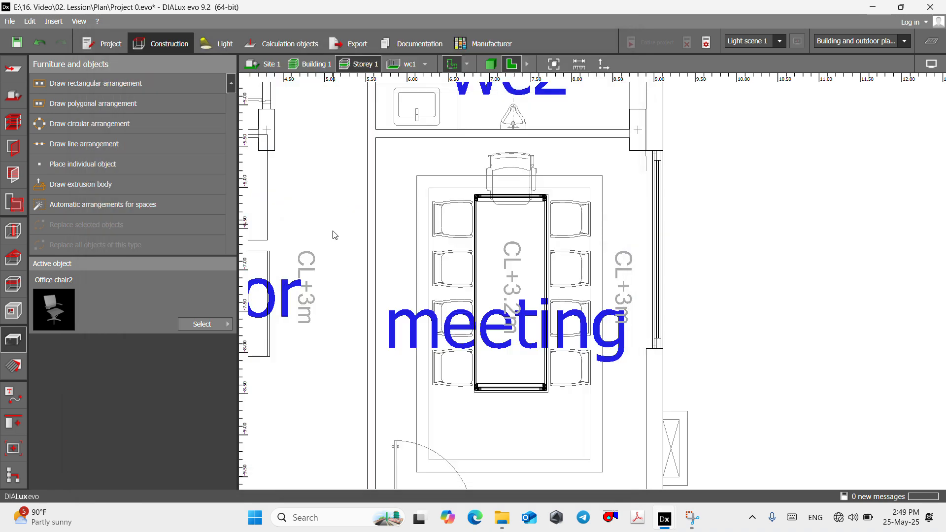
- Place an individual Office chair2 on the first window-side chair outline of the meeting table at about X 7.947 m, Y -6.390 m
click(98, 171)
scroll(566, 216, up, 2)
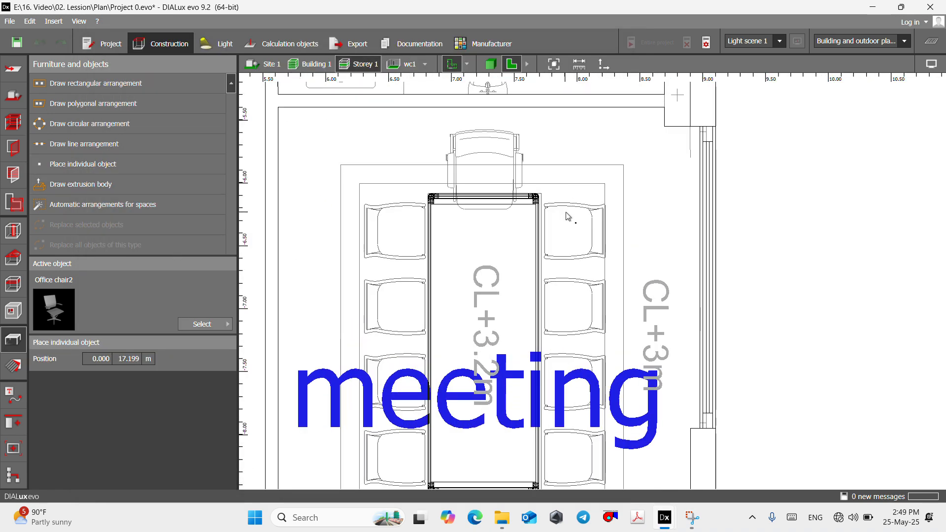
click(574, 233)
scroll(577, 242, up, 2)
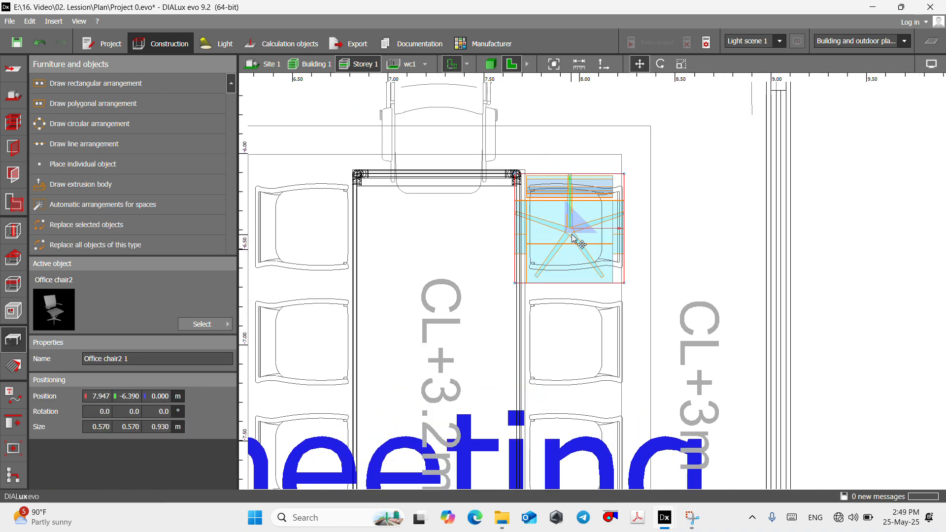
- Open the meeting room on its own and check the chair's orientation beside the table in 3D
click(426, 65)
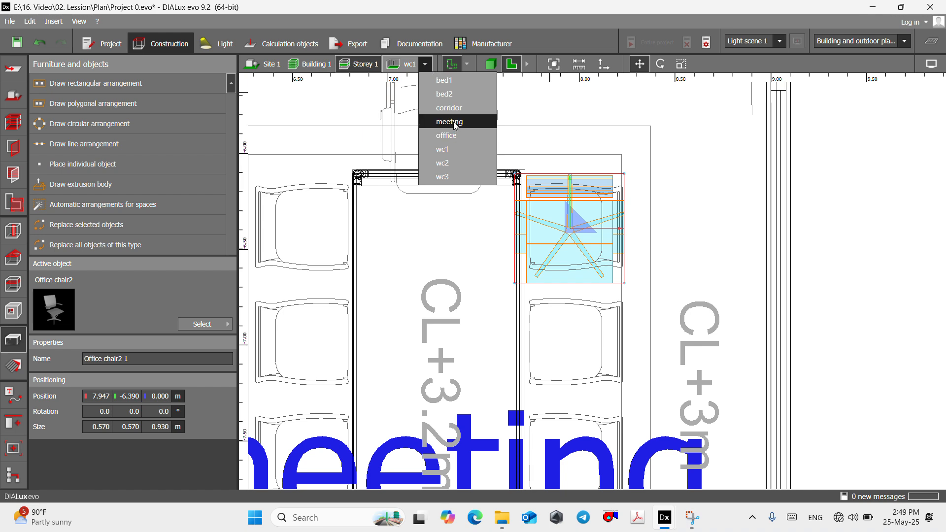
click(444, 122)
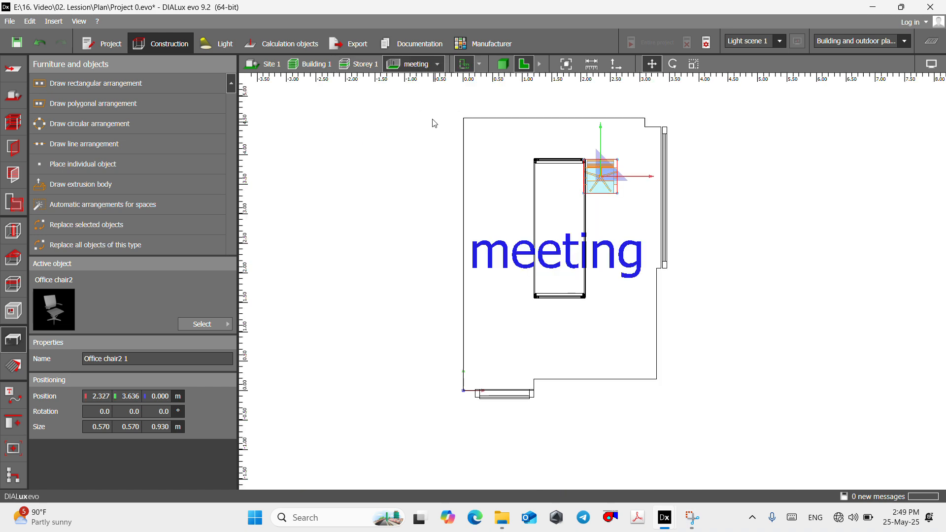
click(503, 70)
click(505, 141)
scroll(505, 294, down, 2)
scroll(510, 335, up, 4)
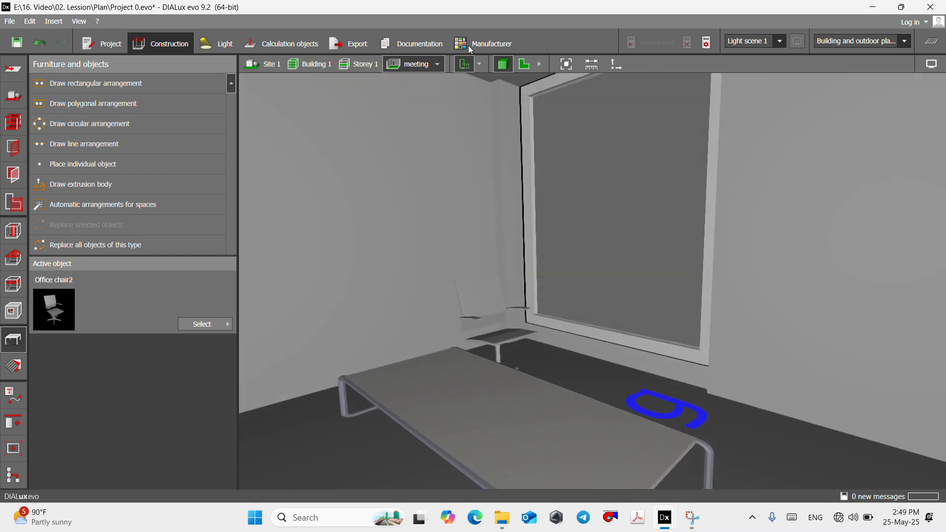
click(523, 64)
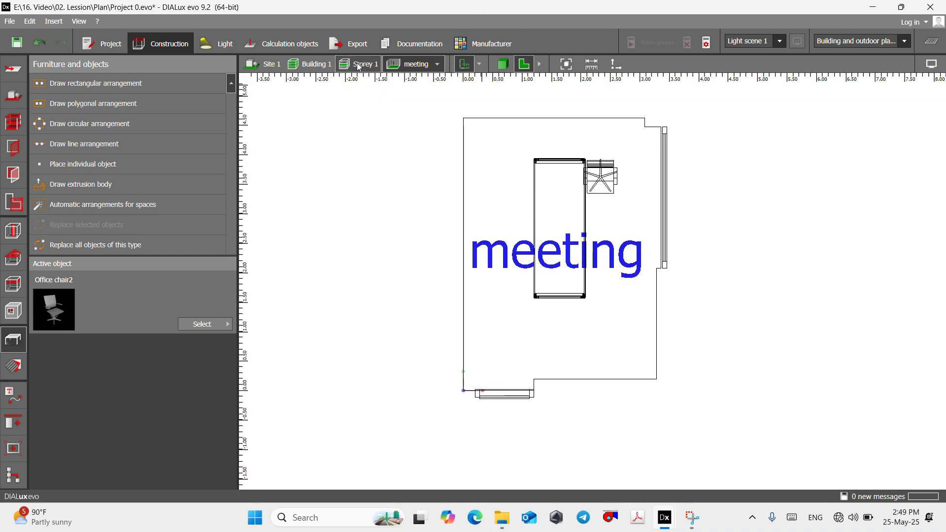
- Return to the Storey 1 floor plan and rotate the office chair to -90° around the vertical axis
scroll(572, 186, up, 4)
click(595, 222)
right_click(593, 222)
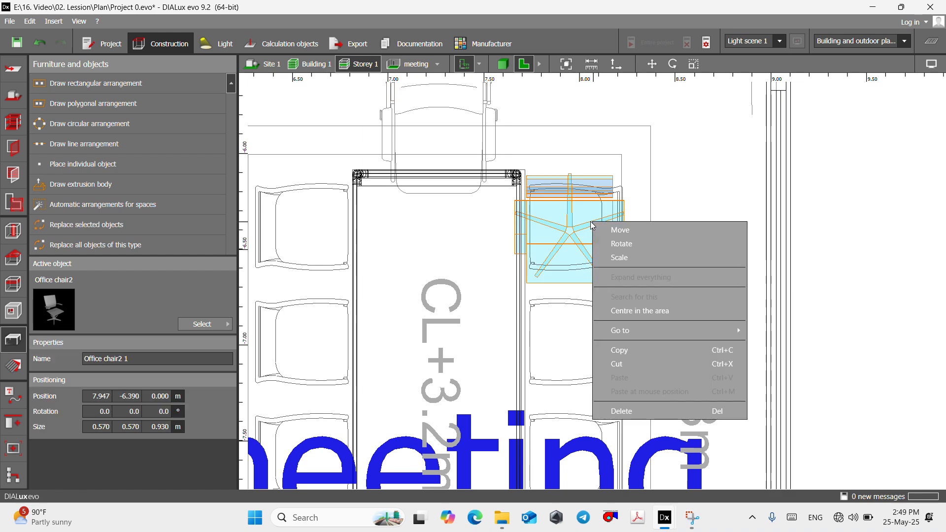
click(622, 244)
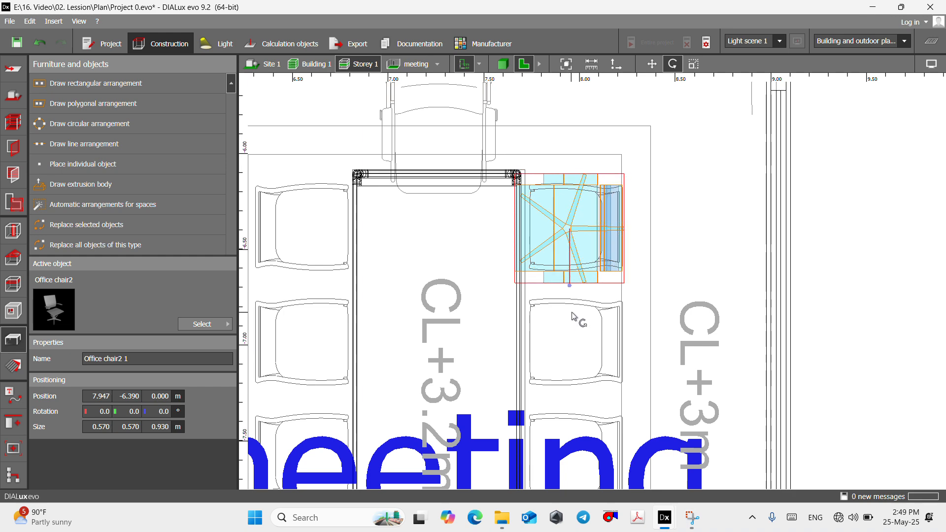
scroll(548, 135, down, 5)
key(Escape)
scroll(557, 181, up, 3)
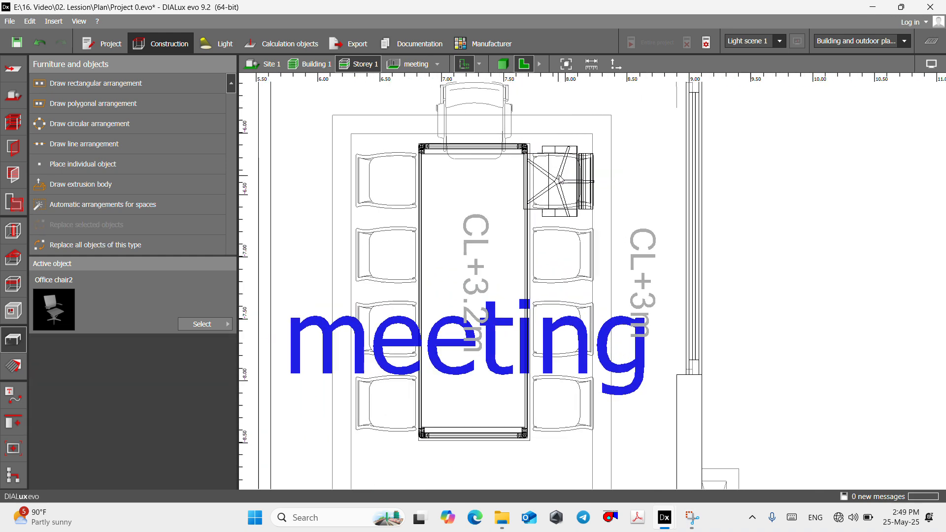
- Copy the rotated office chair, paste it at the second window-side chair outline and align it with that outline
click(557, 182)
right_click(556, 174)
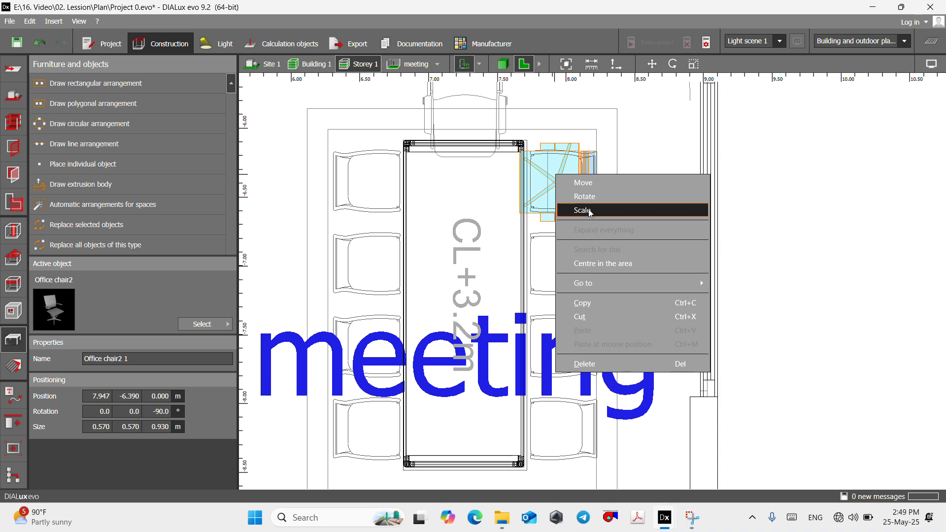
click(598, 303)
scroll(547, 149, down, 2)
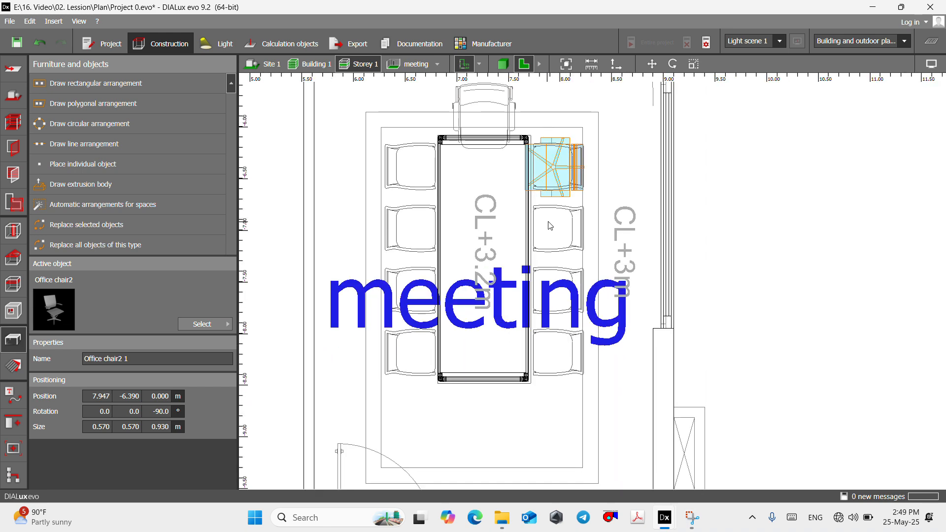
scroll(550, 229, up, 2)
right_click(550, 232)
click(589, 304)
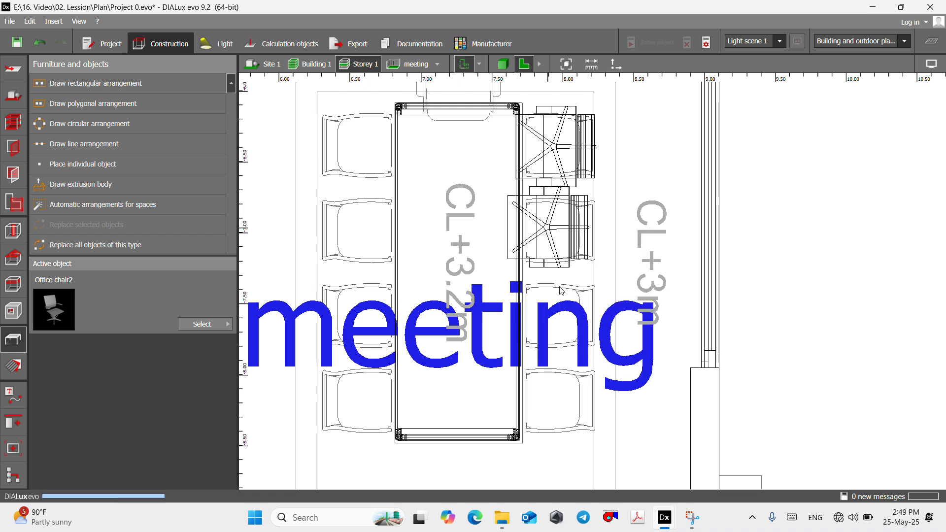
drag(544, 213, 559, 214)
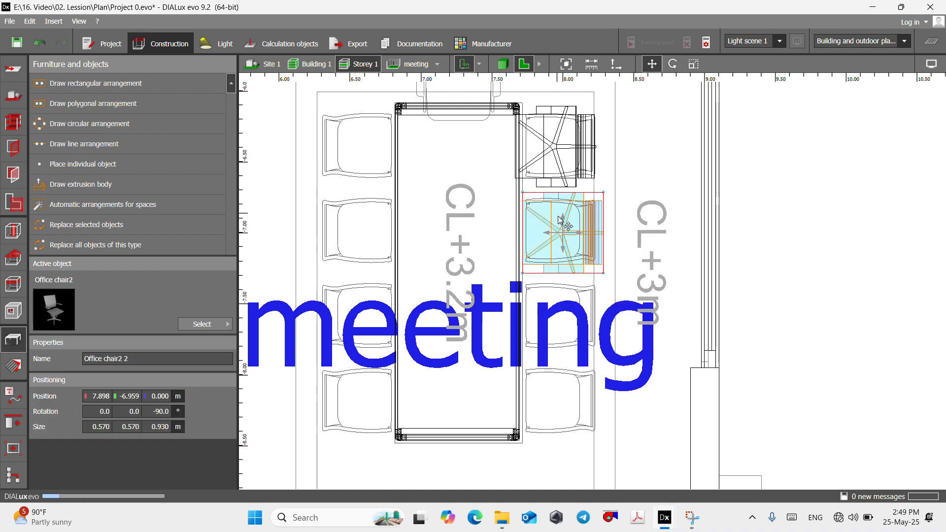
- Paste another office chair on the third window-side chair outline and move it to about X 7.999 m, Y -7.612 m
right_click(566, 318)
click(592, 387)
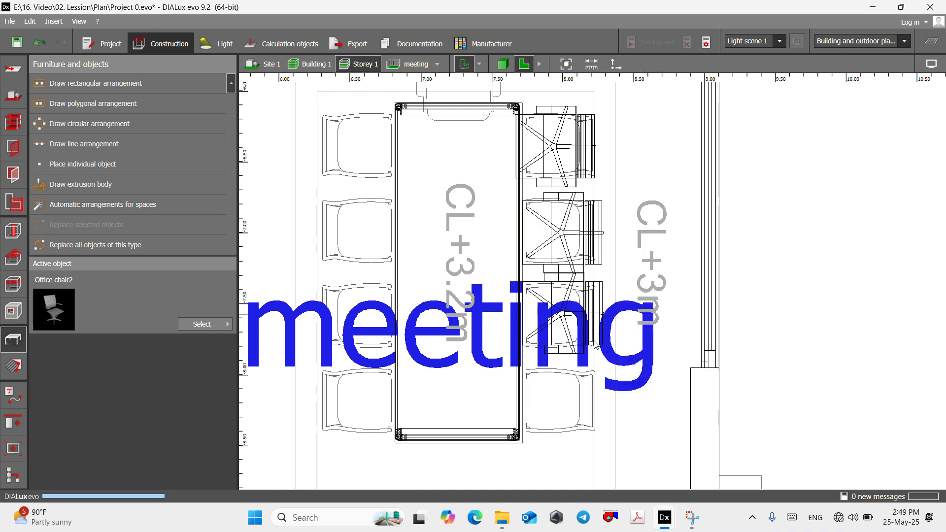
drag(561, 318, 564, 331)
scroll(558, 257, down, 3)
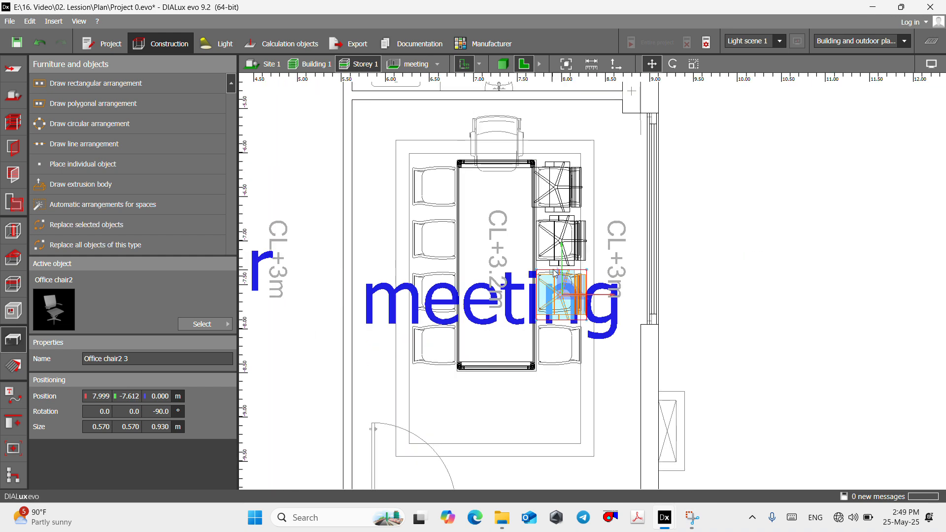
- Paste an office chair on the last window-side chair outline and move it to about X 7.999 m, Y -8.198 m
right_click(561, 341)
click(572, 355)
scroll(568, 354, up, 2)
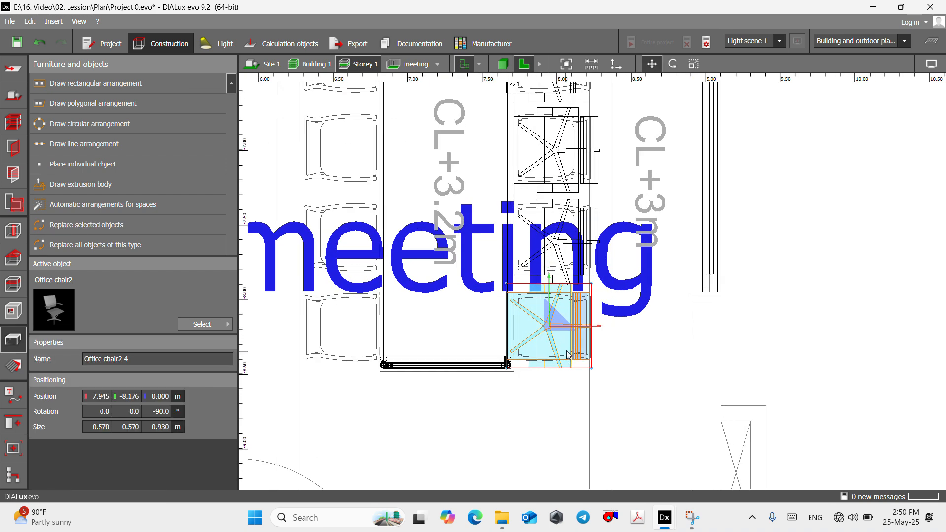
drag(548, 325, 557, 331)
scroll(616, 320, down, 4)
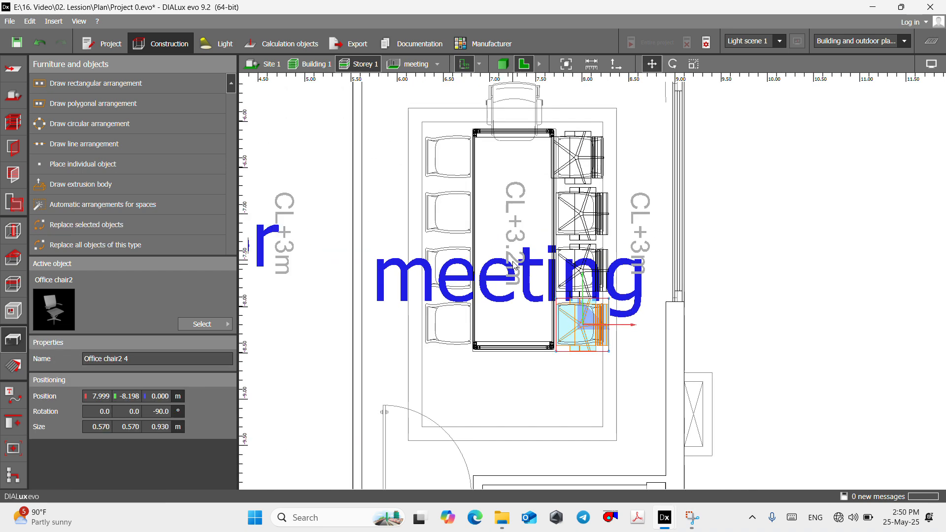
- Select the four window-side office chairs without the table, copy them and paste the group over the chair outlines on the table's opposite side
scroll(493, 173, up, 2)
drag(557, 105, 663, 422)
key(Escape)
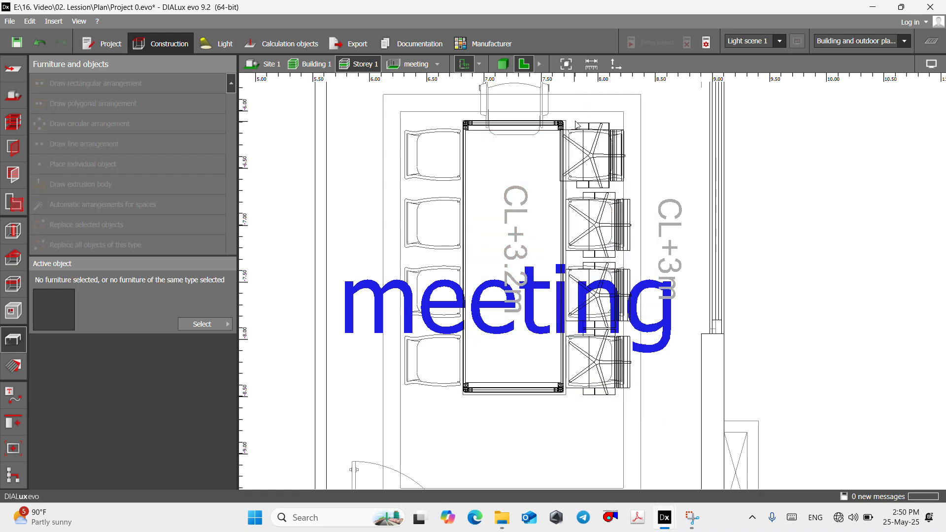
drag(571, 113, 661, 406)
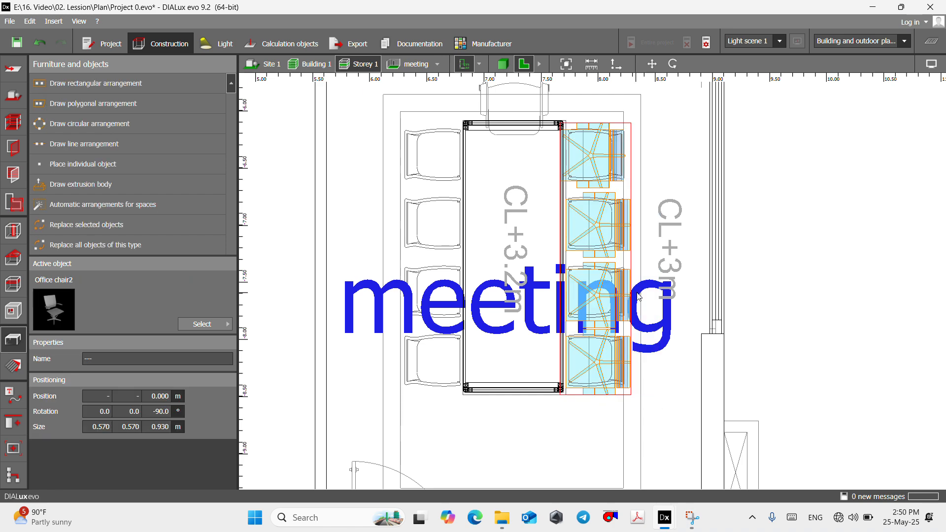
right_click(597, 220)
click(651, 331)
right_click(435, 234)
click(466, 300)
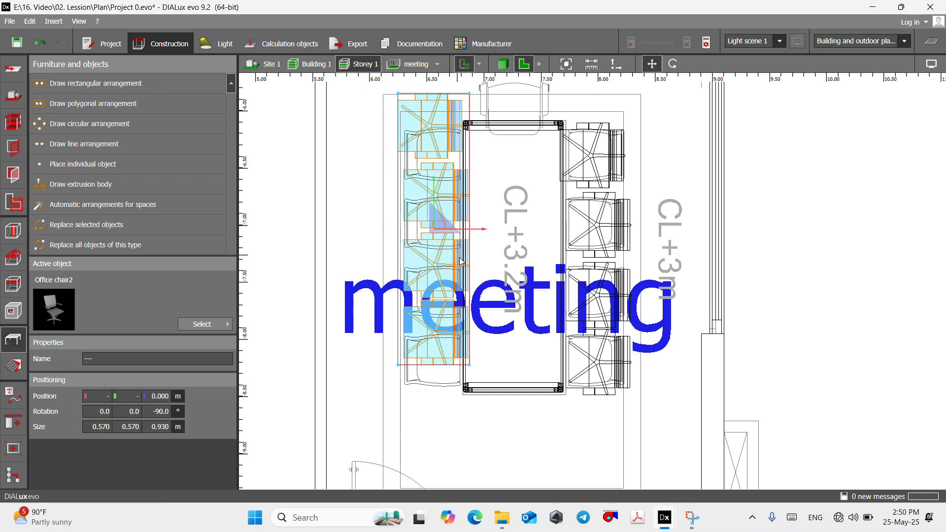
- Move the pasted group of four chairs so that it lines up with the chair outlines beside the table
scroll(500, 290, down, 3)
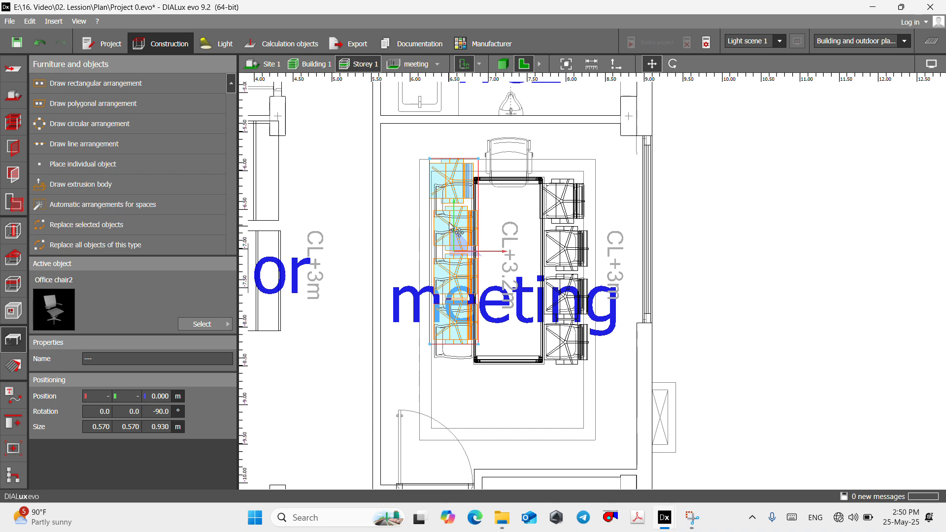
scroll(453, 242, up, 3)
drag(456, 253, 448, 273)
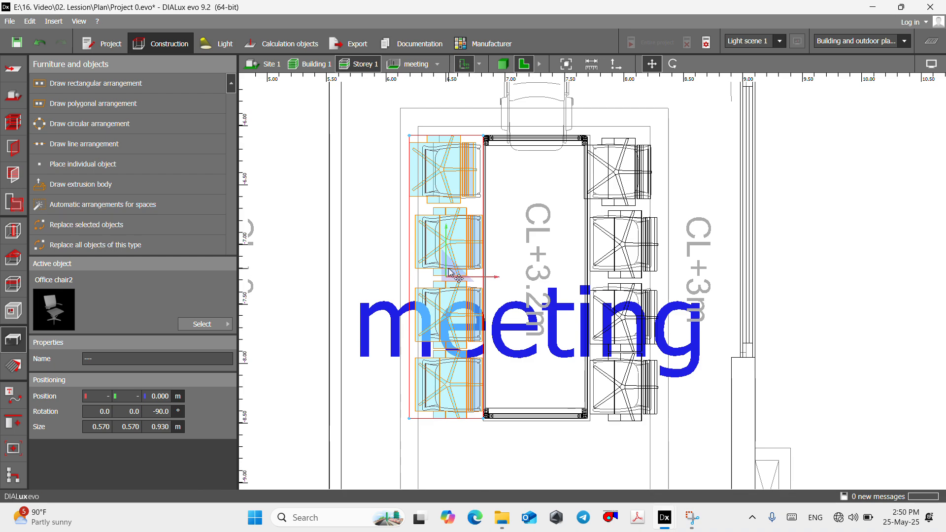
- Rotate the pasted group of four chairs to 90° around the vertical axis so they face the table
right_click(444, 275)
click(464, 294)
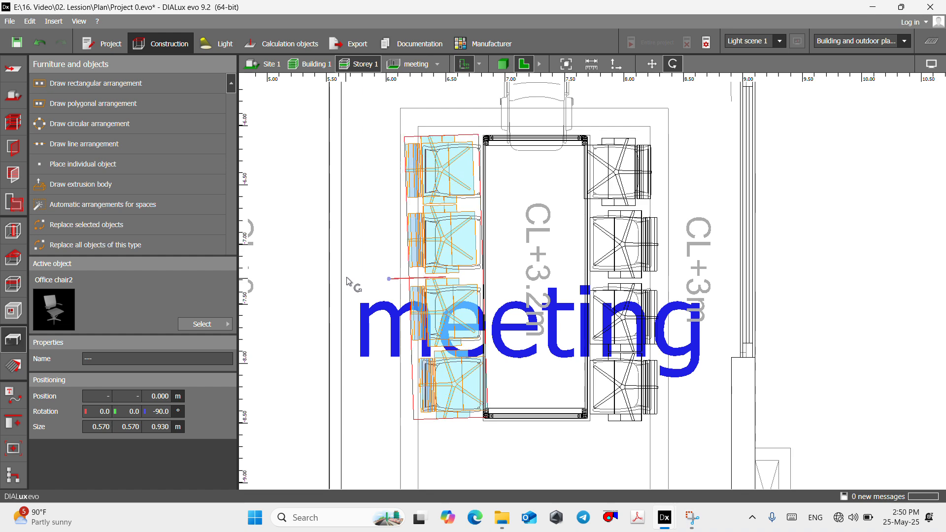
click(344, 281)
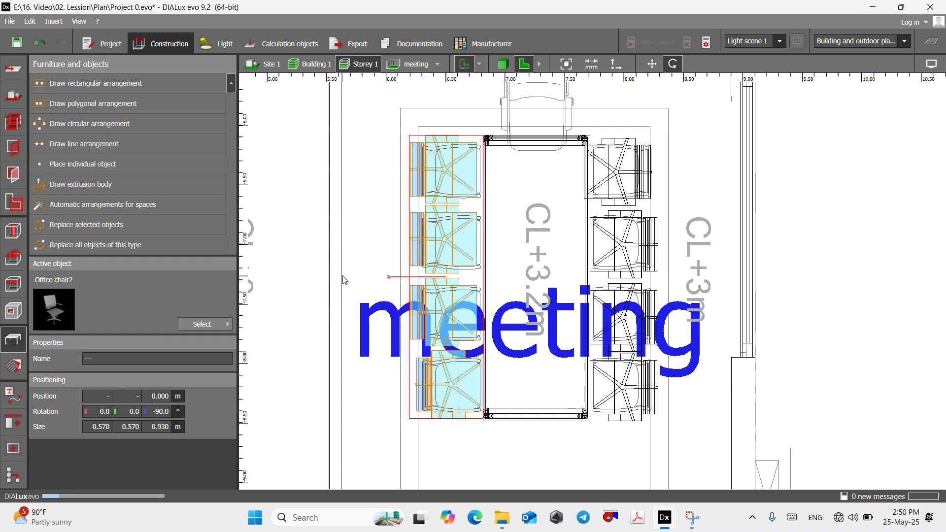
scroll(345, 279, down, 3)
scroll(506, 160, up, 3)
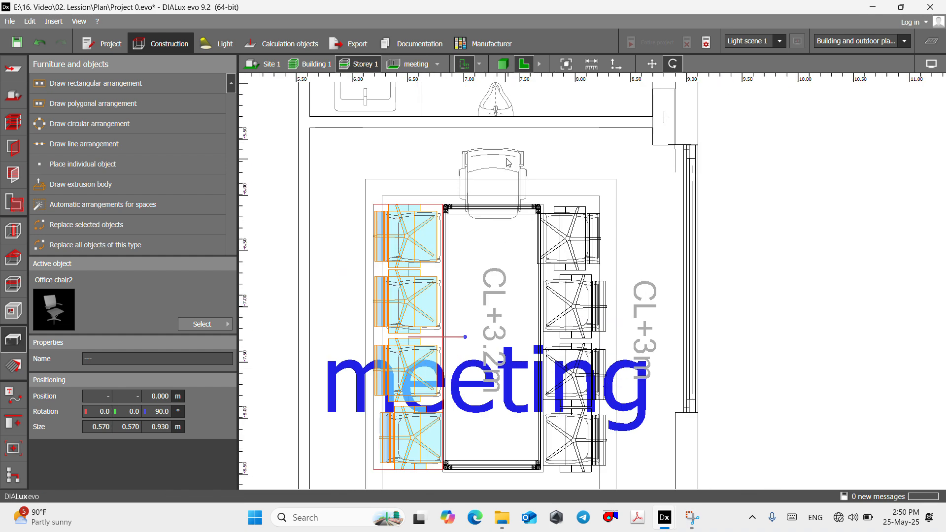
- Copy the window-side office chair nearest the table's upper end and paste it over the head chair outline at about X 7.217 m, Y -5.797 m
click(576, 226)
right_click(572, 231)
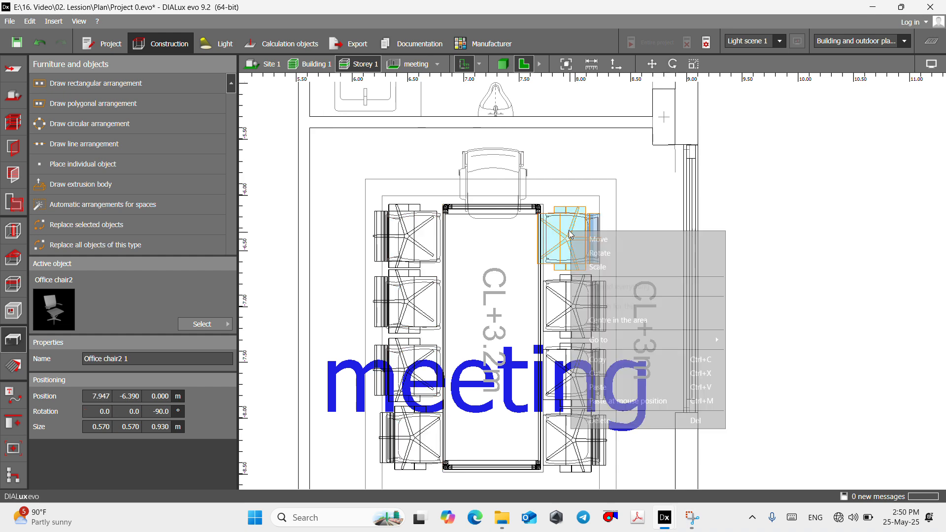
click(602, 362)
right_click(488, 173)
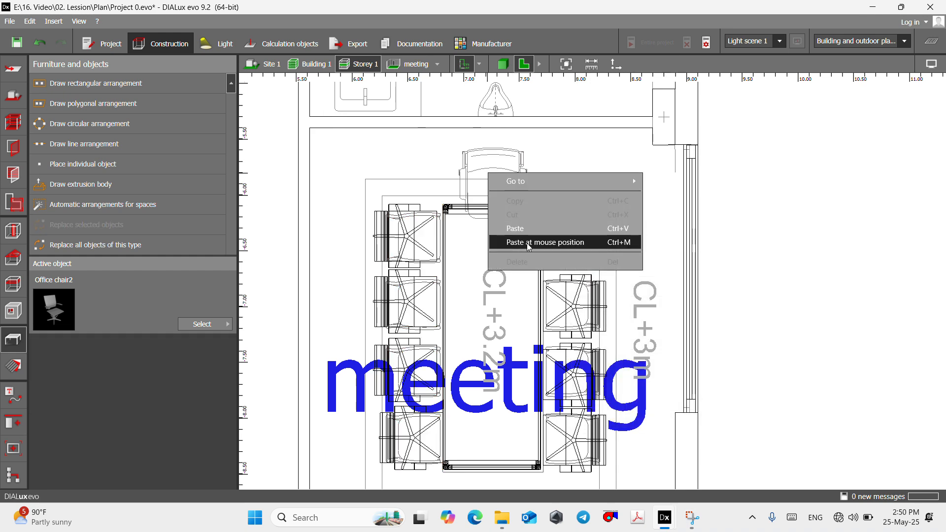
click(528, 243)
scroll(500, 179, up, 2)
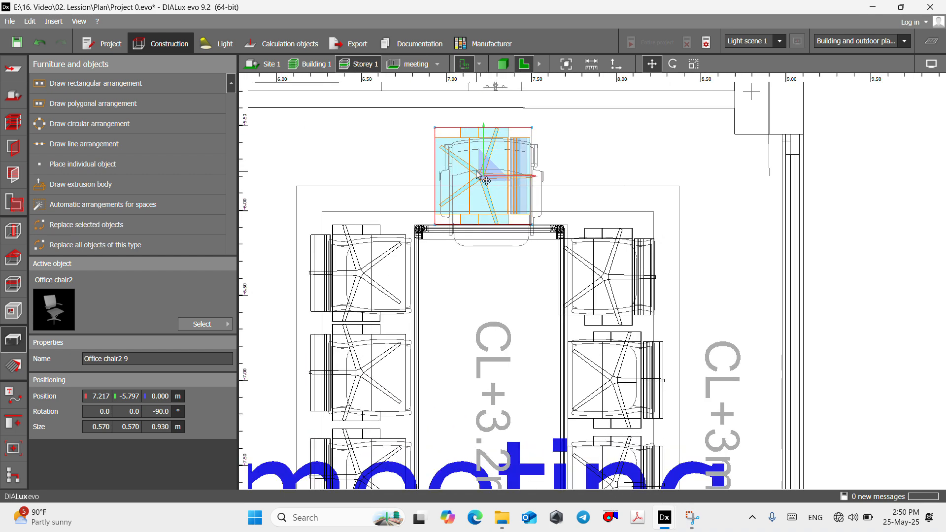
- Rotate the pasted head chair to 0° around the vertical axis so it faces the table, and check the meeting room in 3D
right_click(477, 173)
click(500, 182)
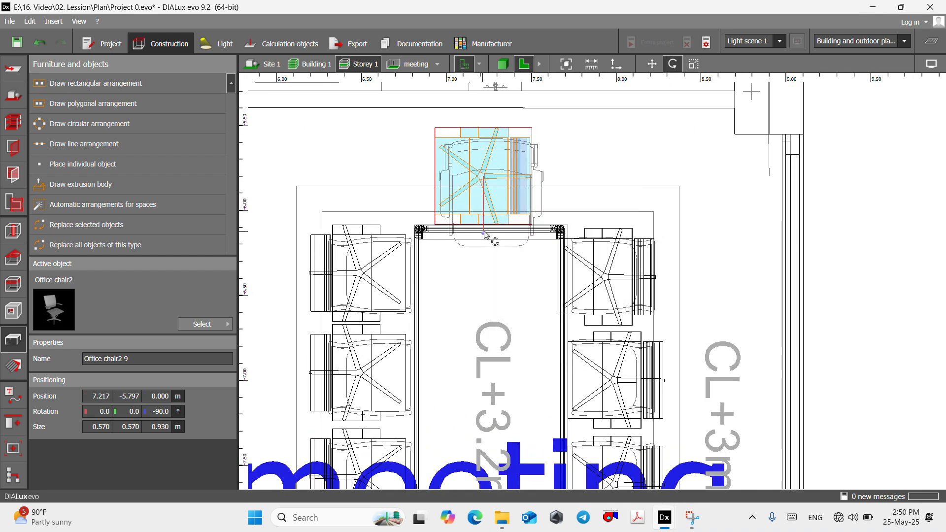
drag(485, 234, 537, 181)
click(390, 67)
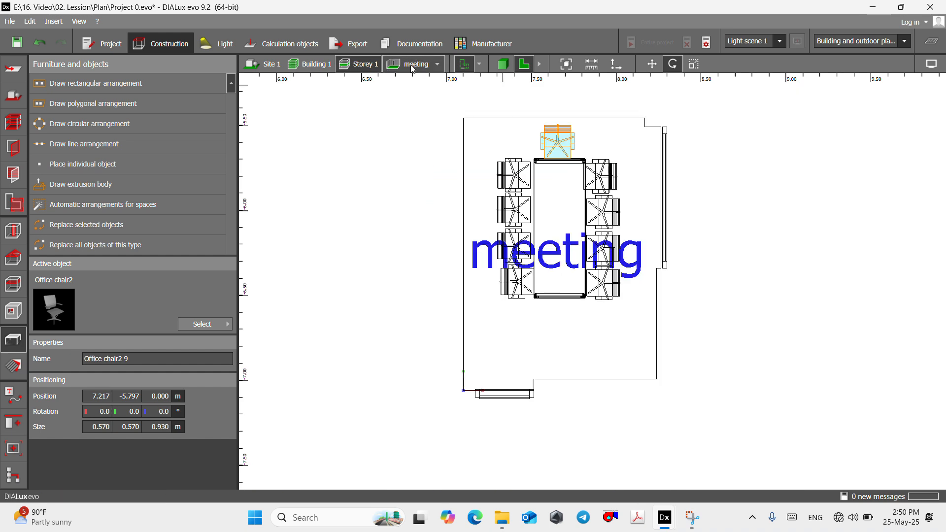
click(502, 65)
right_drag(510, 153, 503, 83)
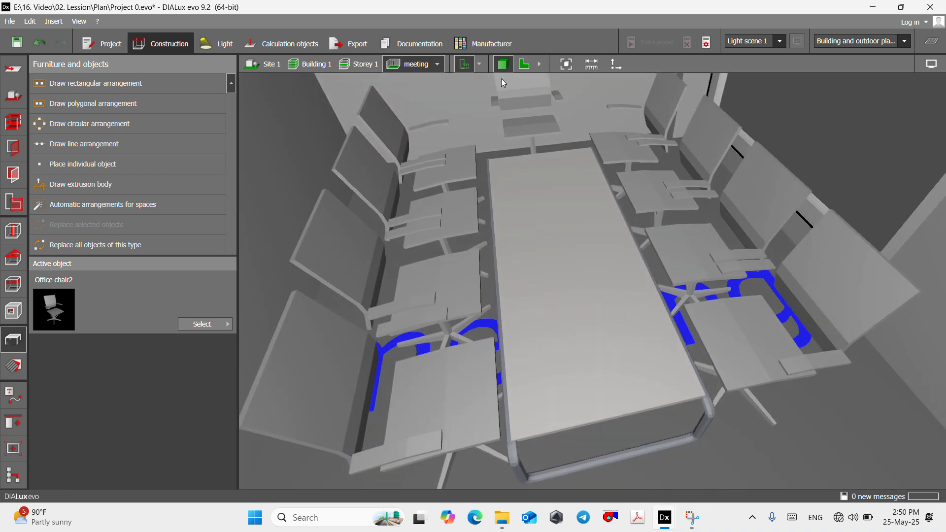
click(530, 68)
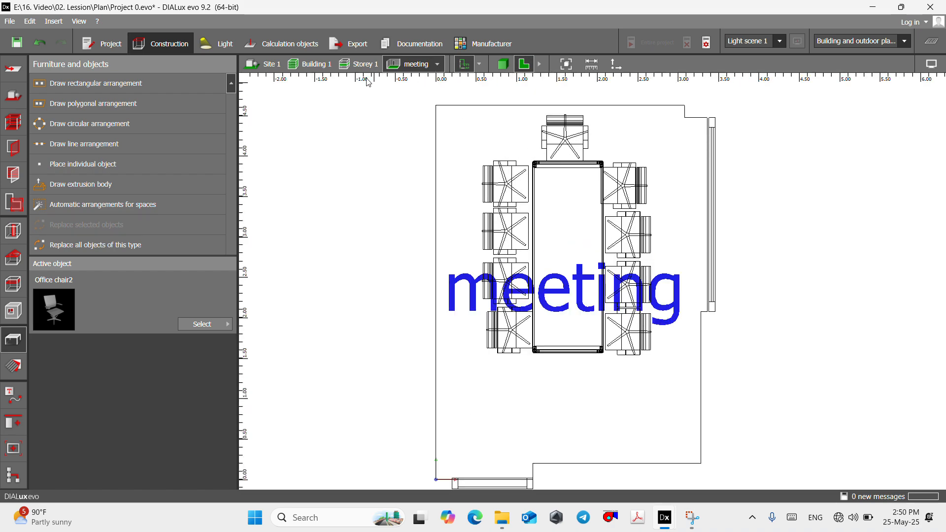
scroll(546, 249, down, 6)
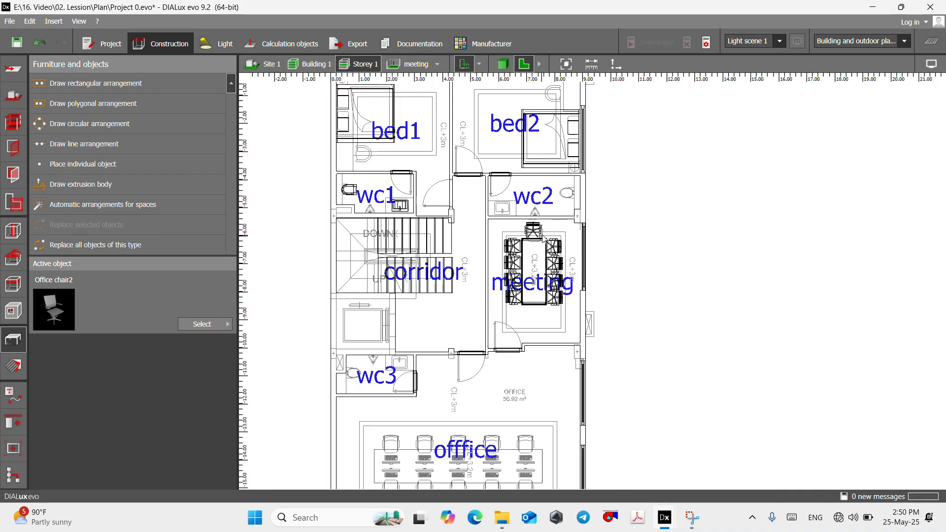
- Choose the Laptop from the Office furniture objects in the DIALux catalog as the active object
scroll(565, 189, up, 5)
click(205, 324)
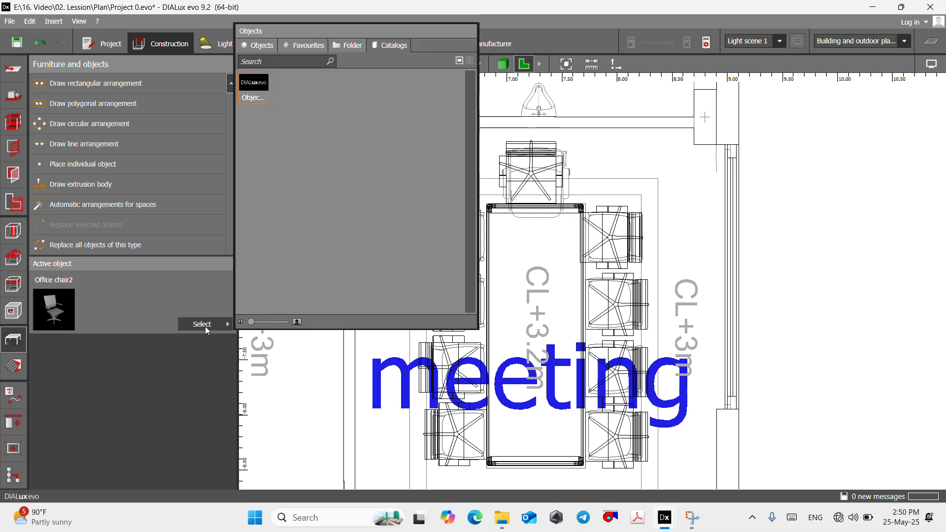
click(254, 91)
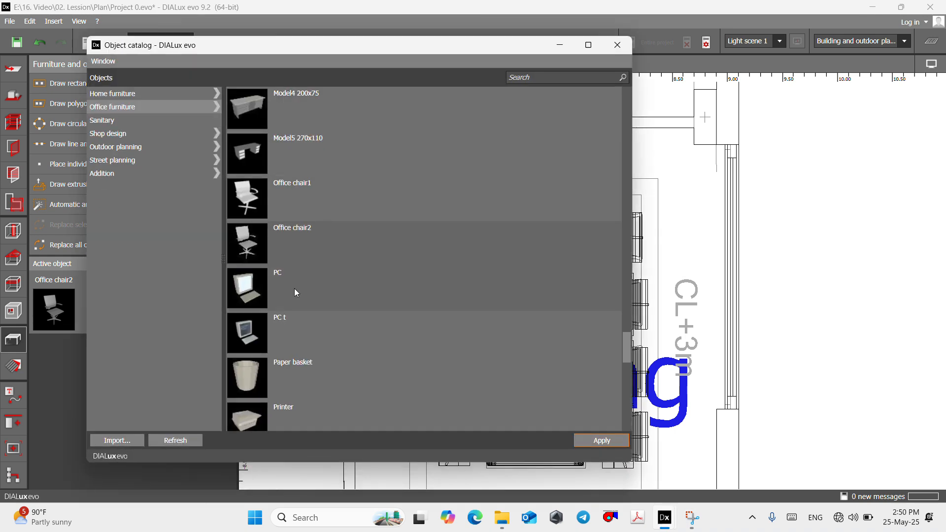
scroll(295, 289, down, 10)
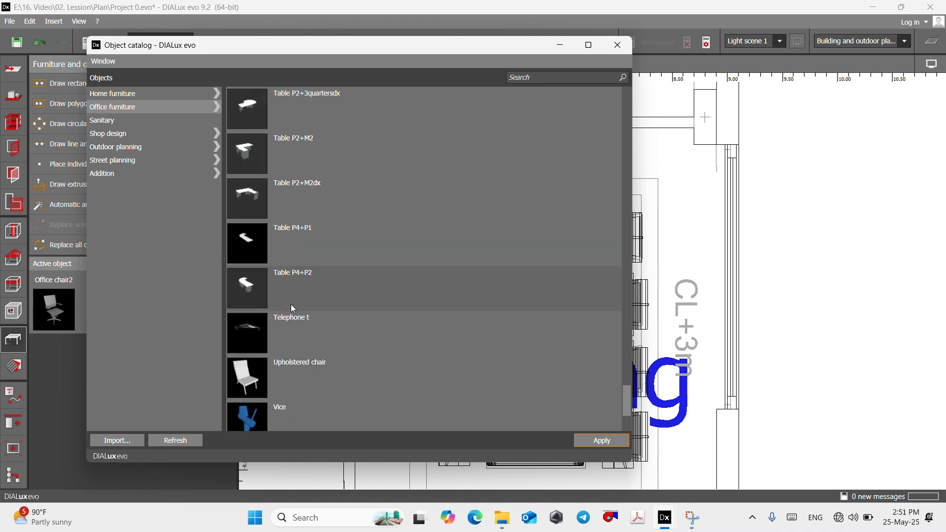
scroll(293, 303, up, 12)
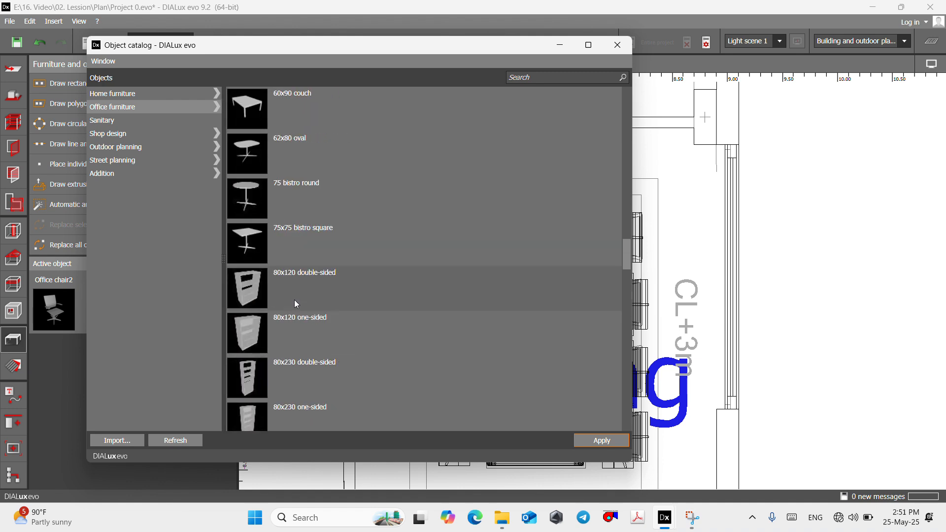
scroll(291, 299, down, 6)
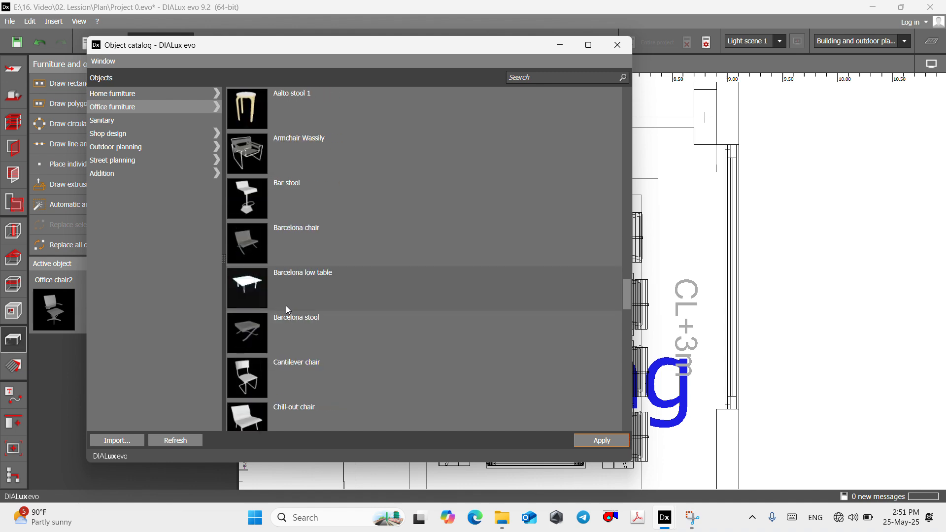
scroll(285, 306, down, 3)
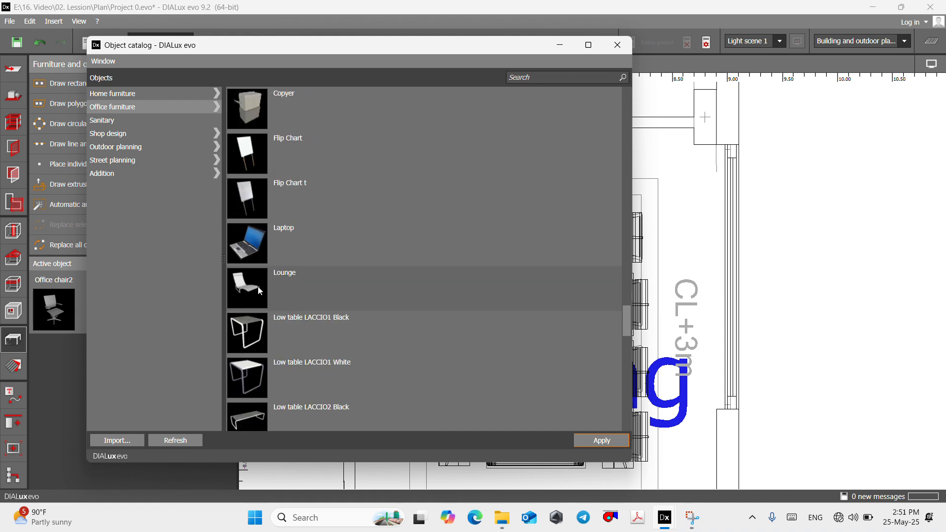
scroll(261, 286, up, 1)
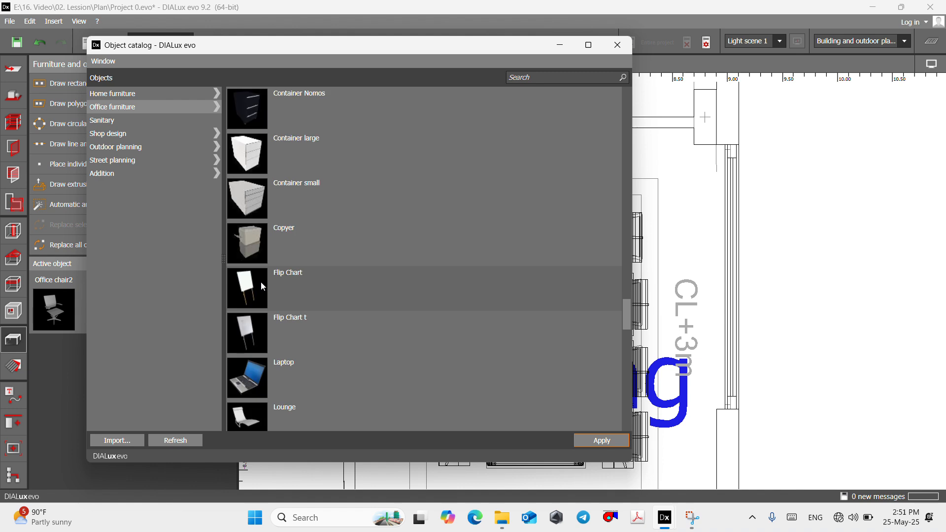
click(254, 386)
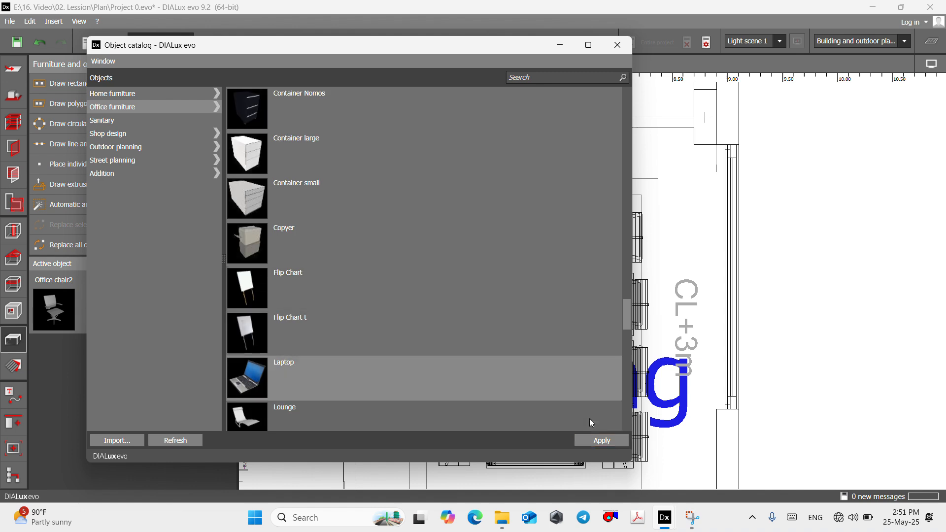
click(626, 438)
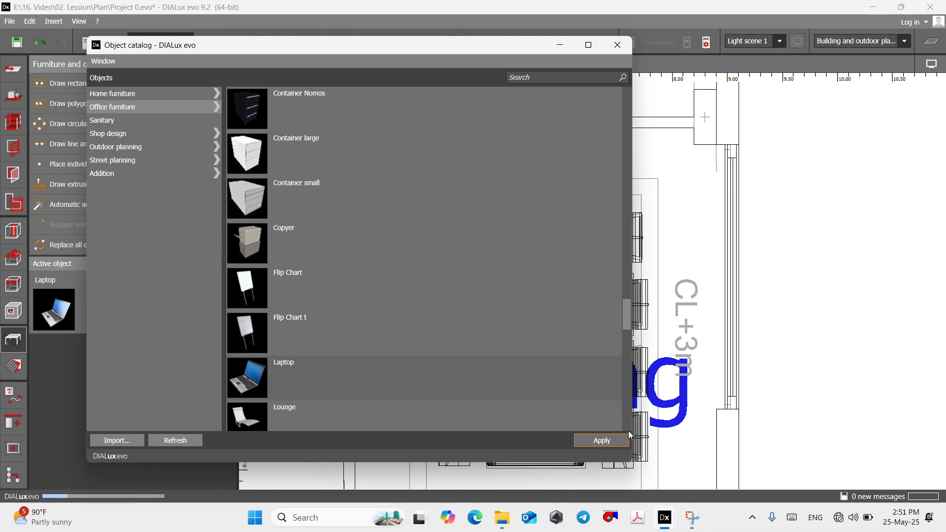
click(557, 45)
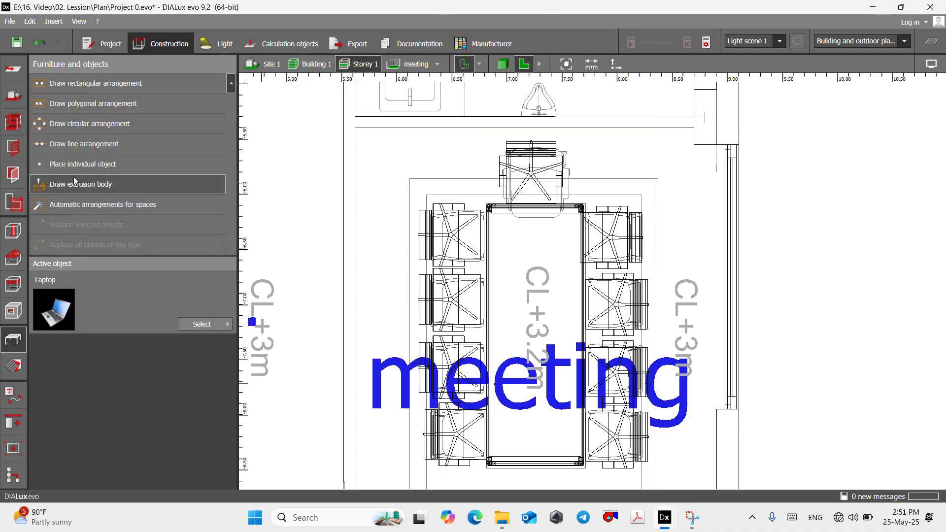
- Place a single laptop on the meeting table in front of the head chair and check its orientation in 3D
click(82, 164)
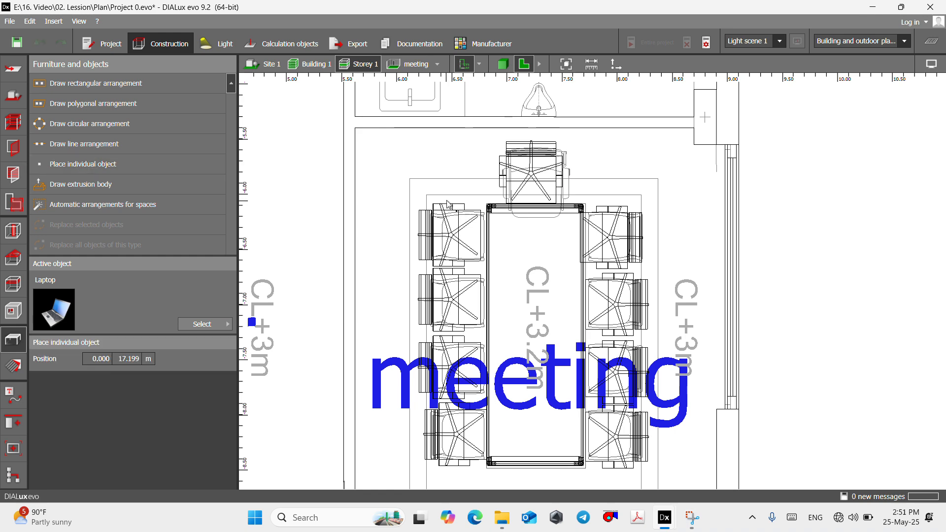
click(557, 241)
scroll(547, 246, up, 2)
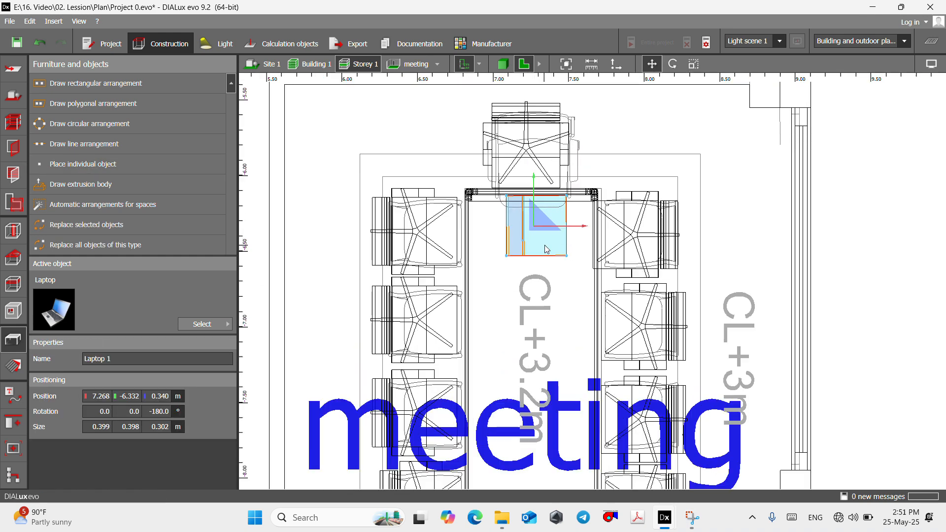
click(399, 69)
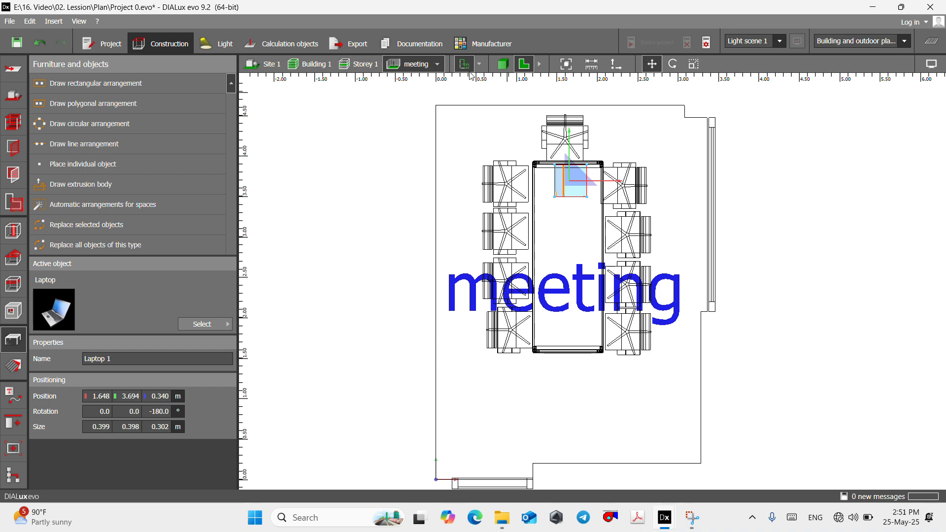
click(503, 65)
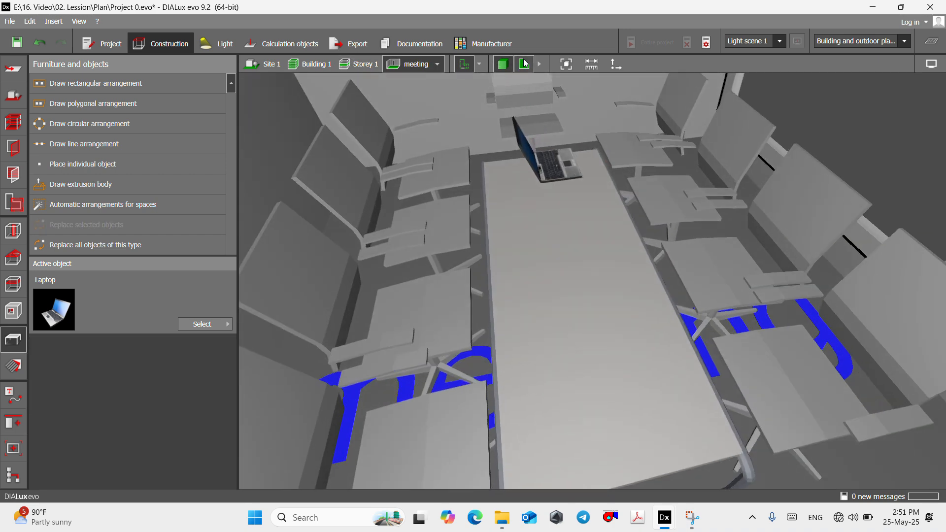
click(525, 64)
- Rotate the laptop to -90° around the vertical axis so its keyboard faces the head chair
click(561, 184)
right_click(564, 179)
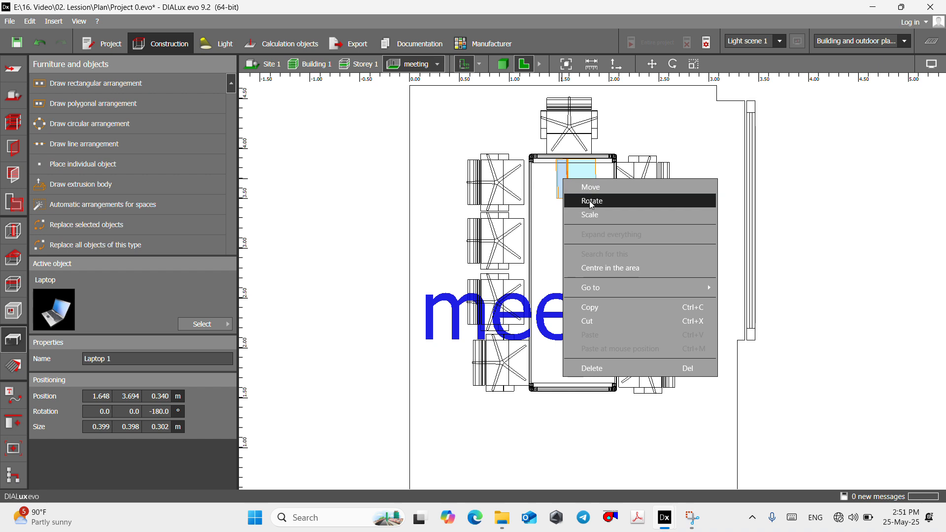
click(592, 201)
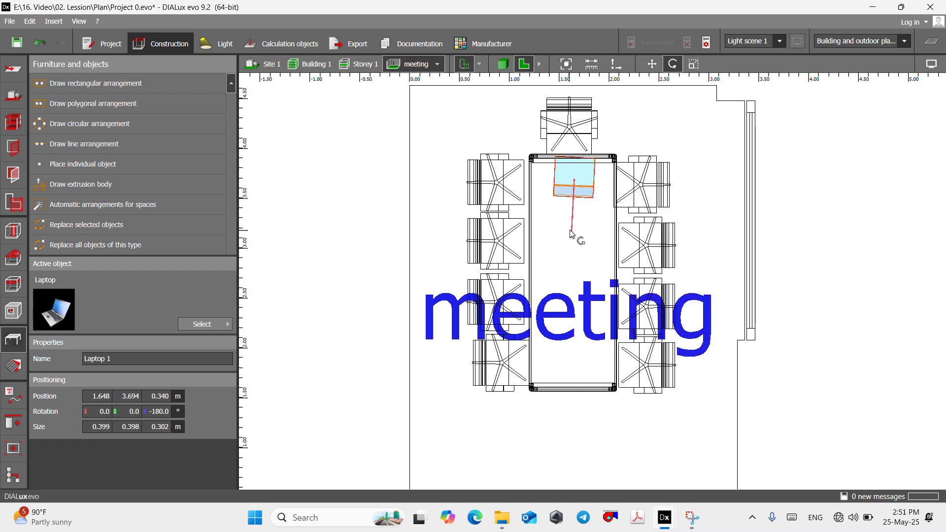
- Examine the meeting room in 3D from several sides, checking the laptop, table and chairs
click(503, 64)
scroll(494, 186, down, 7)
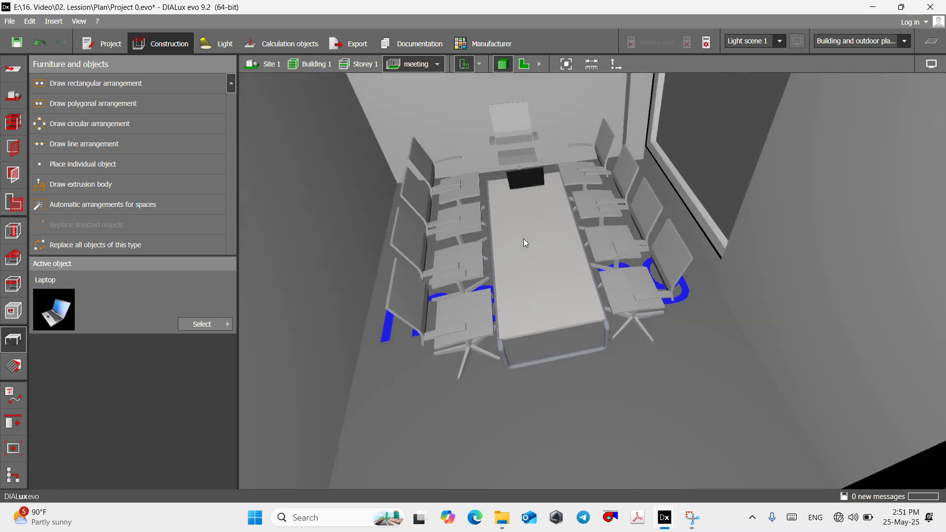
right_drag(523, 239, 601, 241)
scroll(296, 266, down, 3)
scroll(662, 271, up, 7)
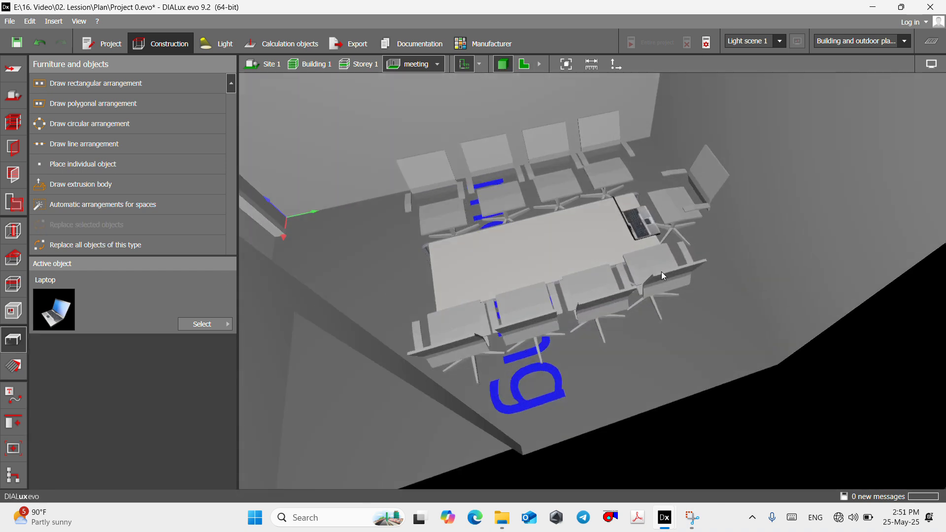
right_drag(735, 239, 470, 190)
scroll(377, 168, down, 4)
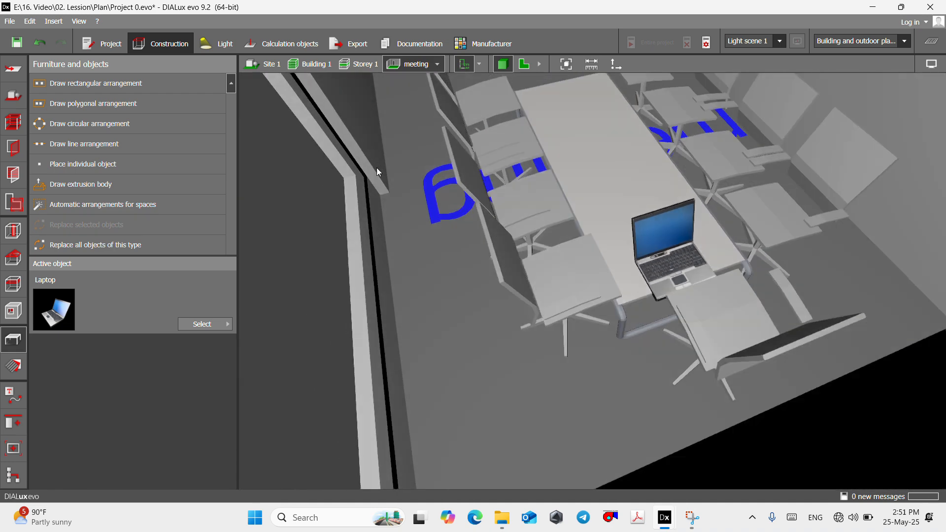
scroll(770, 285, up, 4)
scroll(567, 235, down, 6)
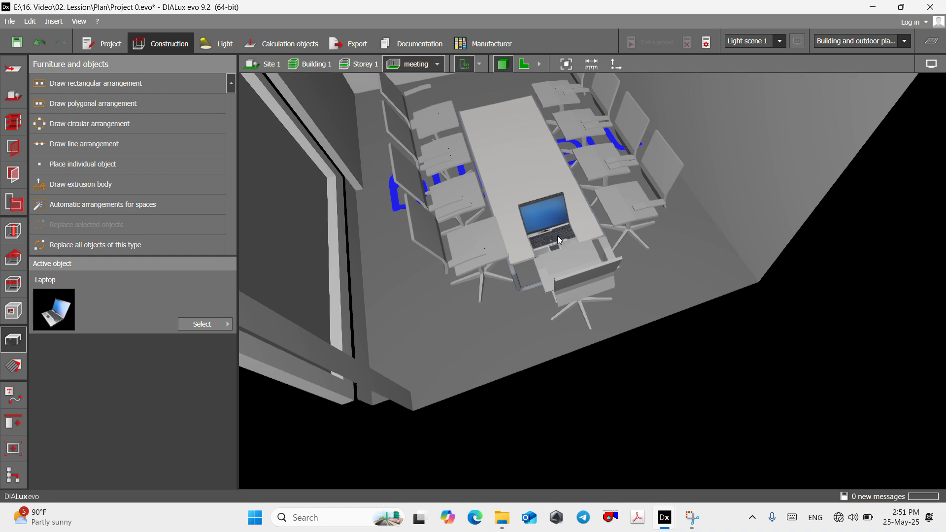
mouse_move(557, 235)
right_down()
mouse_move(532, 186)
mouse_move(551, 235)
right_up()
scroll(551, 235, up, 3)
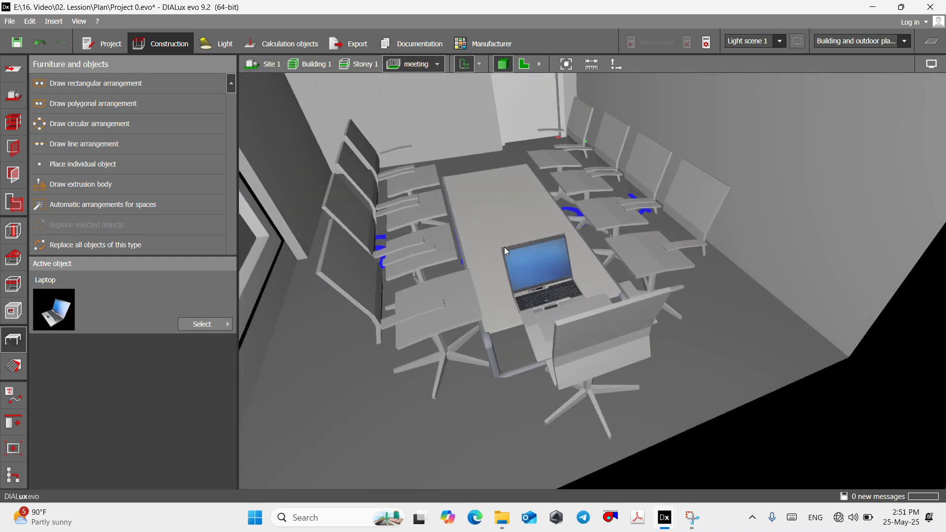
scroll(551, 283, up, 3)
right_drag(551, 283, 545, 246)
click(524, 64)
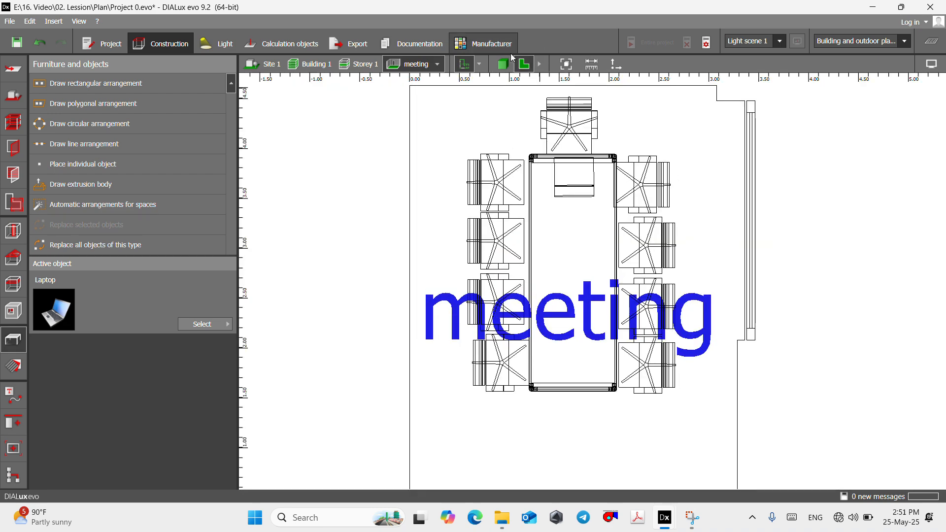
- Switch to Storey 1, pick up Low table LACCIO2 White from the meeting room's table and place one on the office desk outline
click(358, 64)
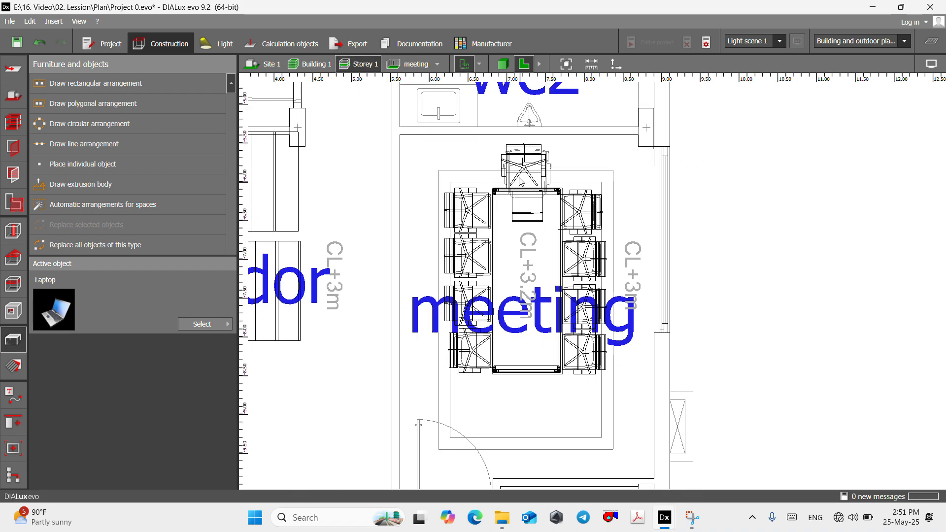
scroll(455, 266, up, 4)
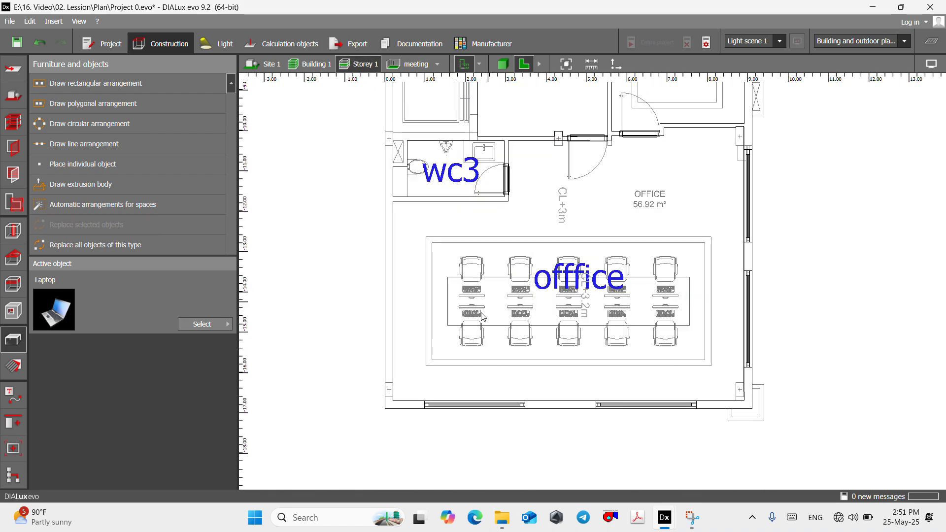
scroll(513, 313, down, 4)
scroll(512, 313, up, 8)
scroll(512, 313, down, 6)
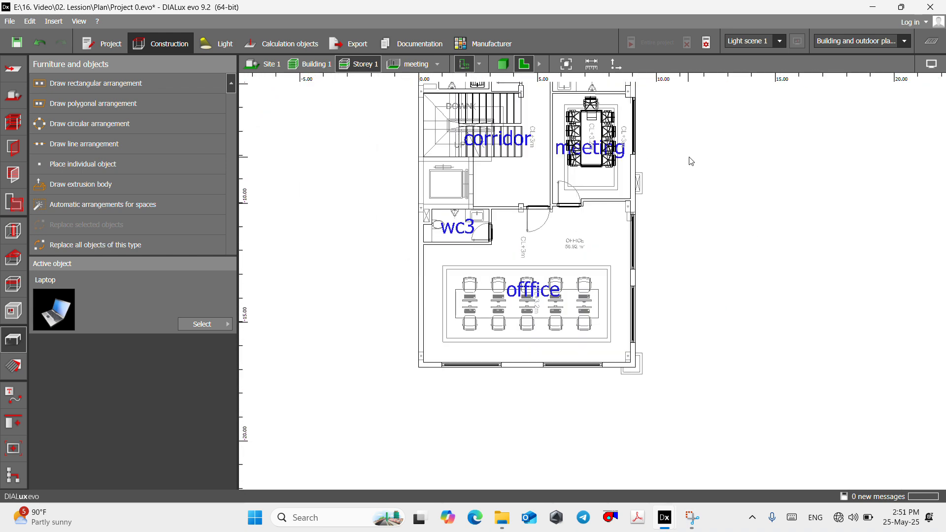
click(593, 134)
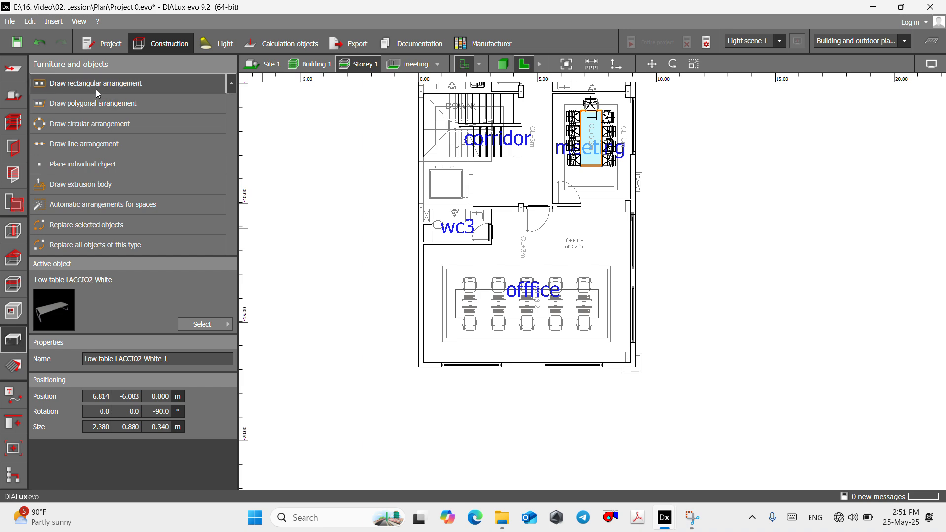
click(86, 170)
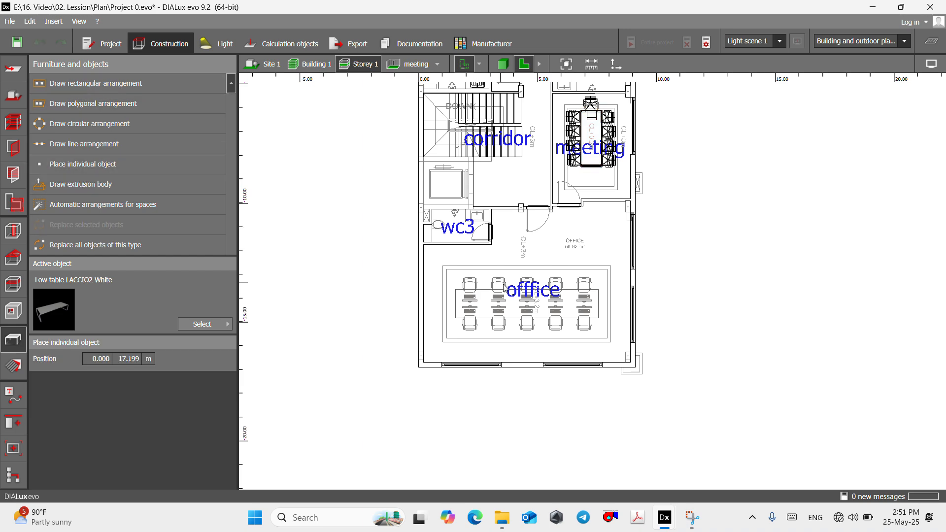
scroll(510, 293, up, 3)
click(544, 316)
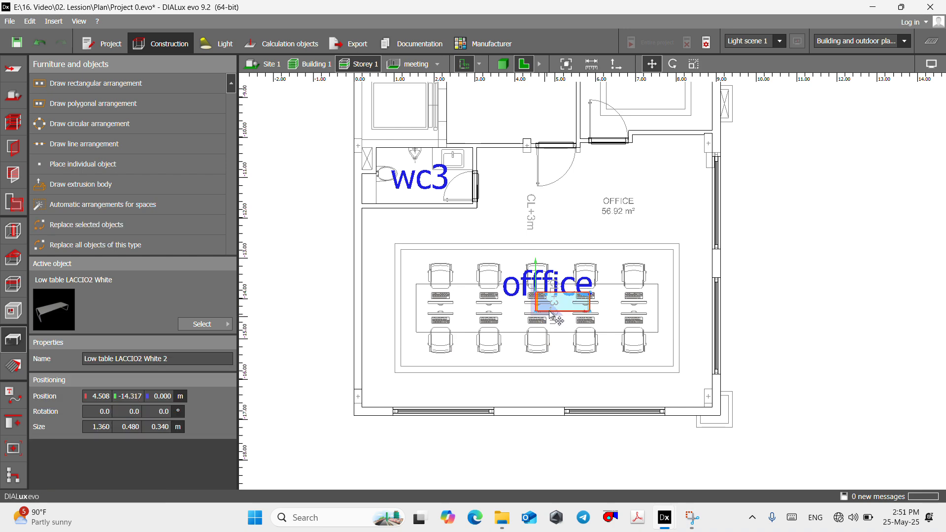
- Move the new table onto the lower-left corner of the office desk outline, at about X 1.55 m, Y -14.84 m
scroll(542, 315, up, 3)
right_click(527, 311)
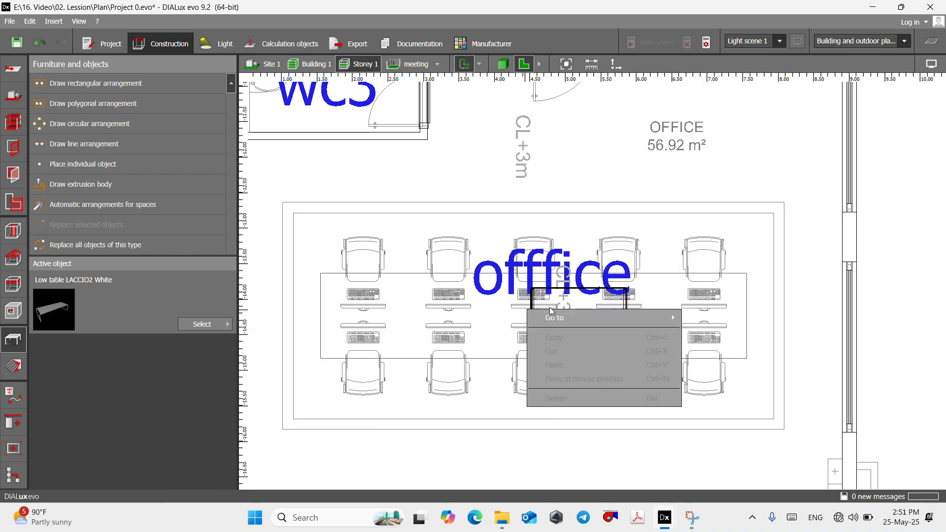
right_click(548, 296)
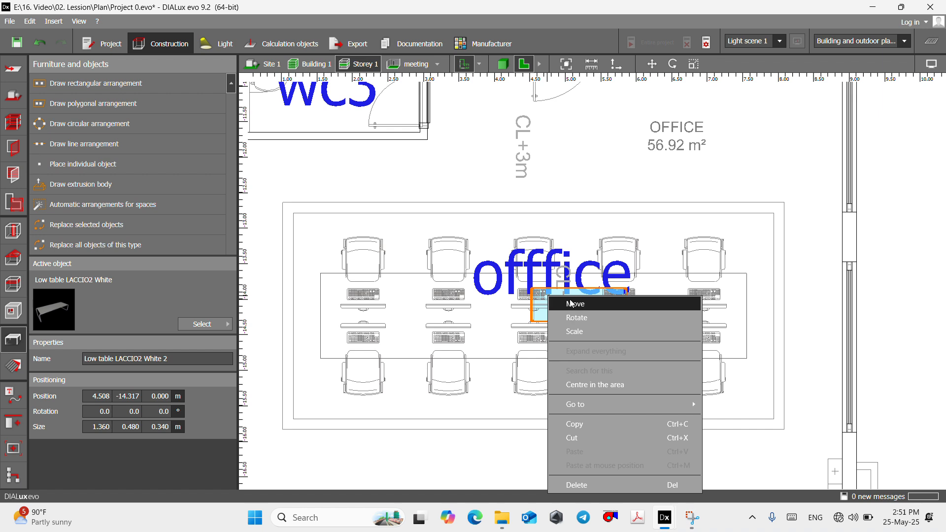
click(575, 304)
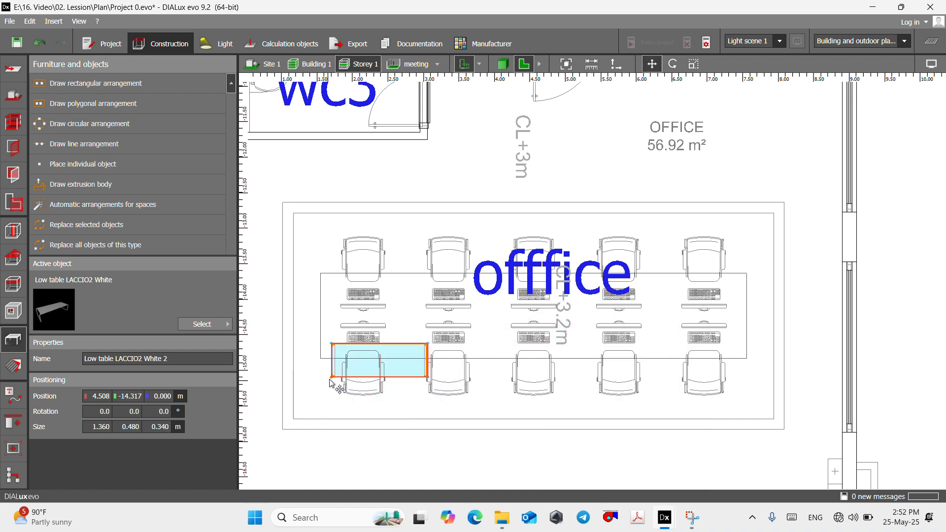
click(318, 363)
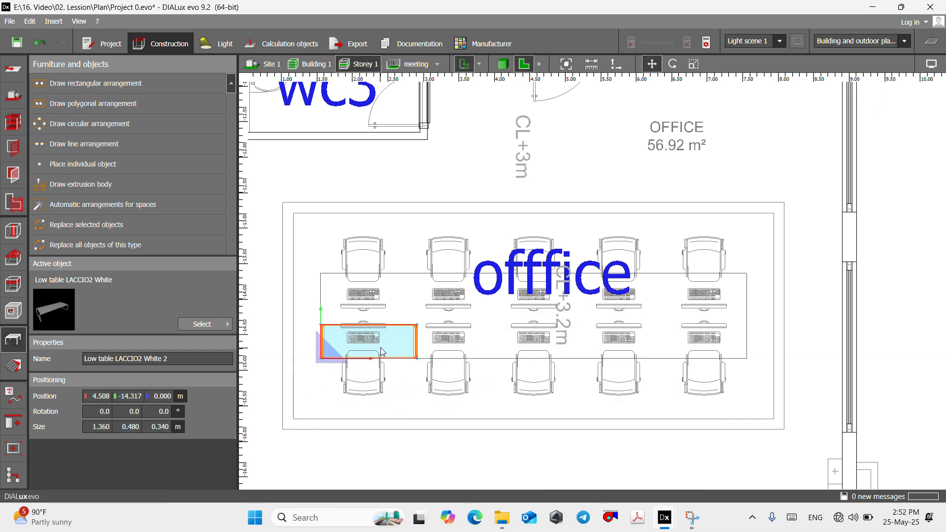
- Scale the office table to 6.000 m by 1.200 m so it fills the desk outline on the plan
right_click(380, 341)
click(424, 178)
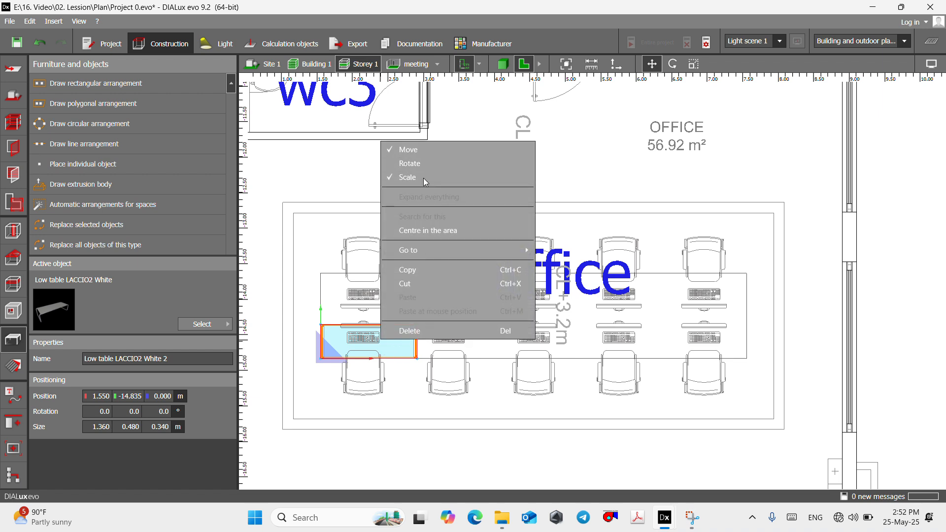
drag(371, 326, 371, 274)
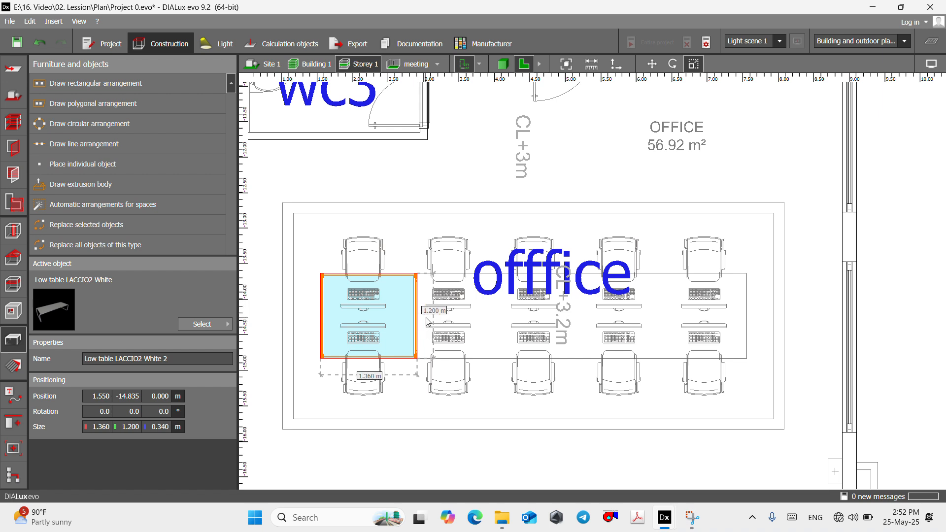
drag(420, 319, 751, 320)
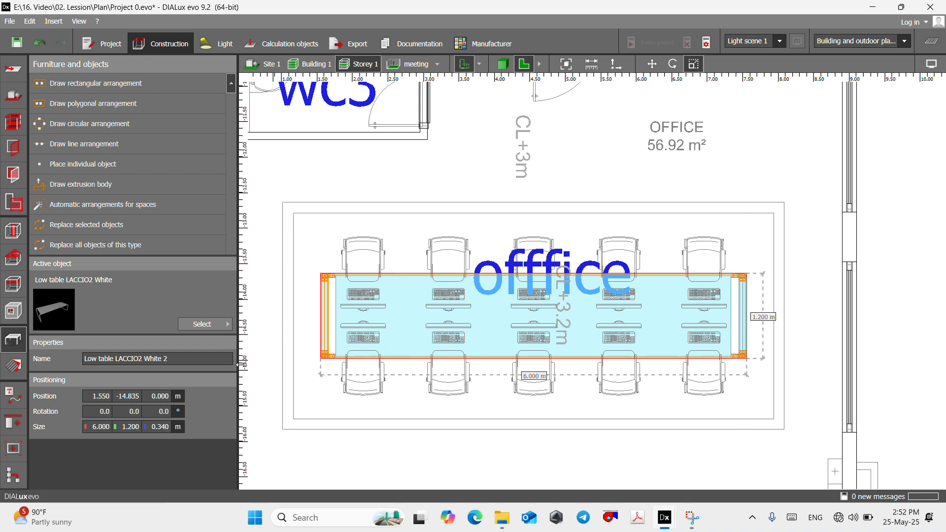
- Browse the Office furniture objects in the object catalog, from the cabinets and chairs to the tables and desks
click(209, 324)
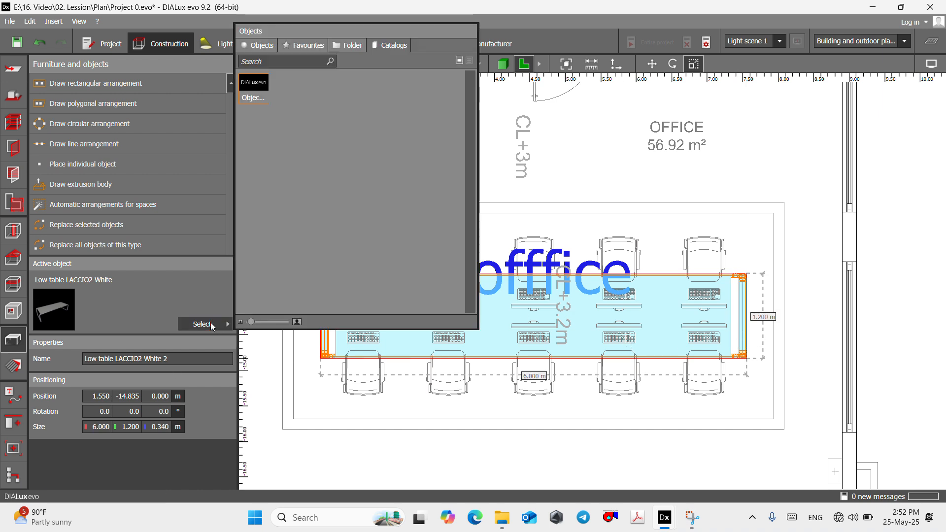
click(262, 96)
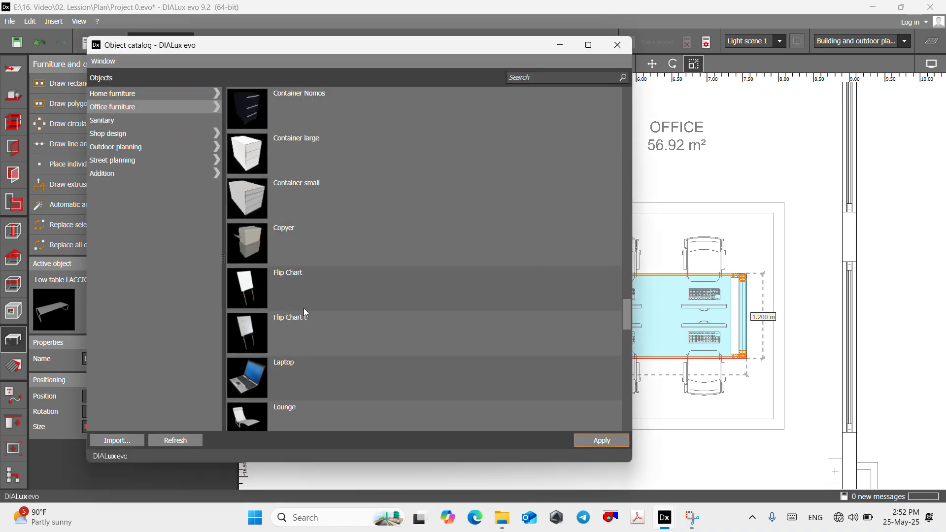
scroll(283, 319, down, 2)
scroll(285, 318, up, 3)
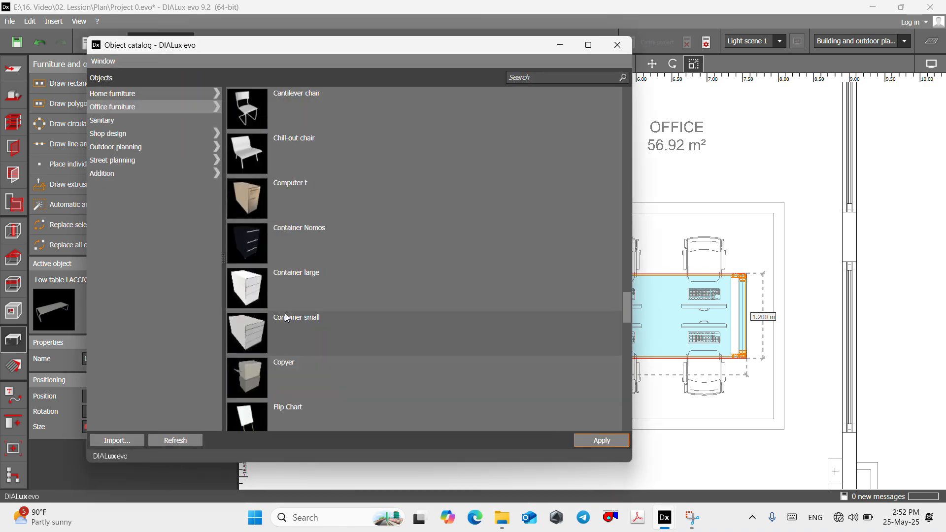
scroll(287, 316, up, 3)
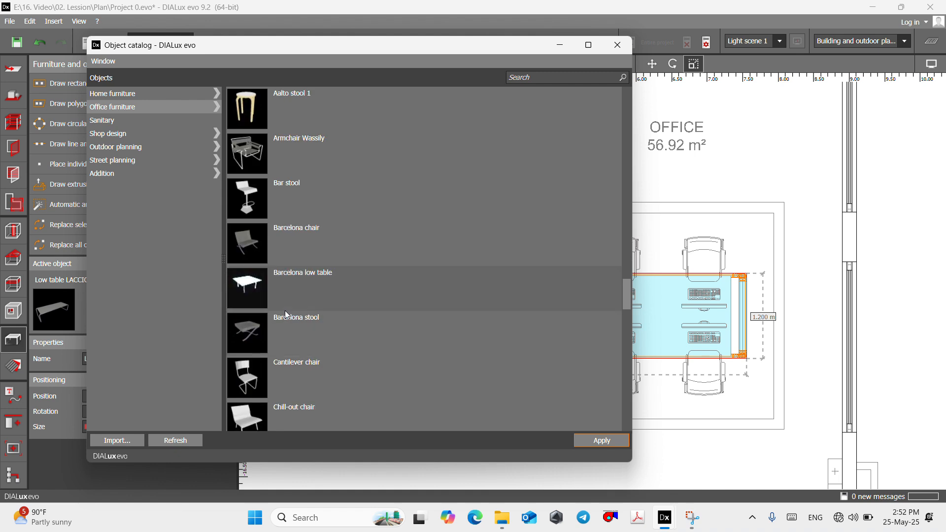
scroll(302, 293, up, 2)
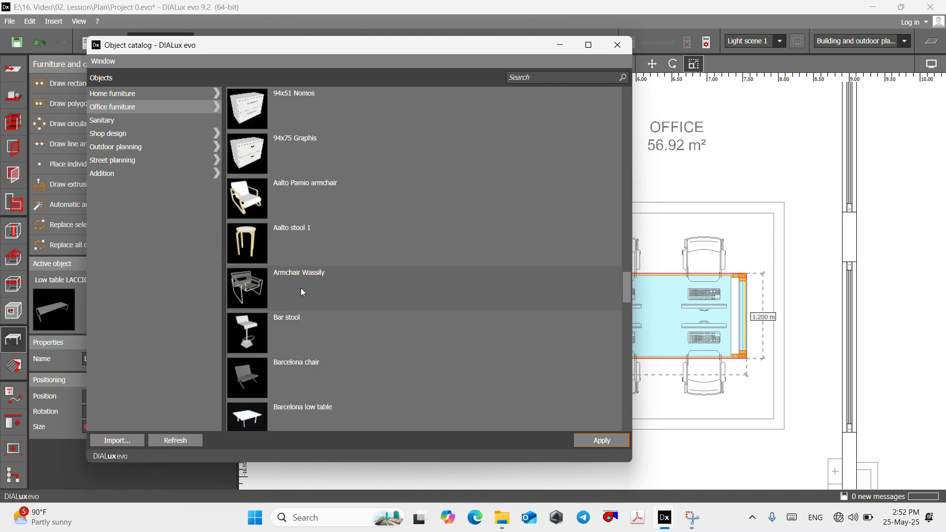
scroll(302, 291, down, 4)
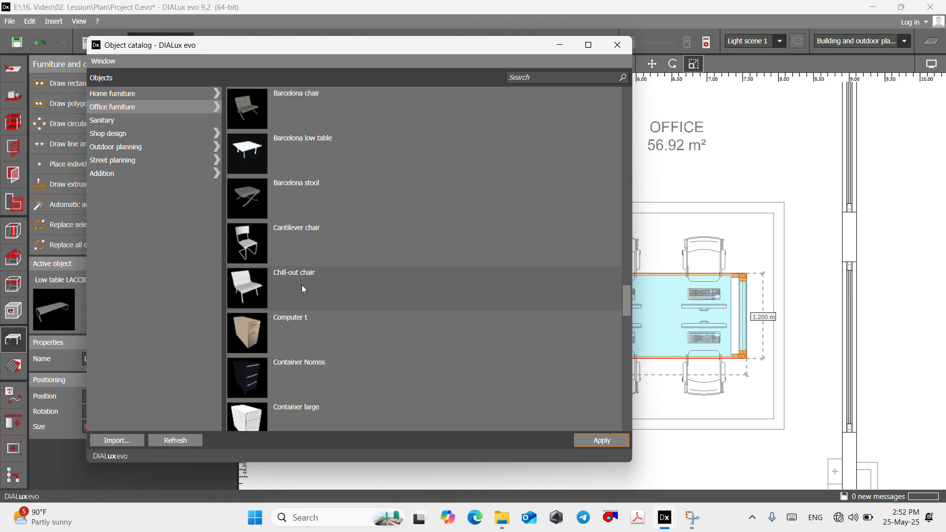
scroll(303, 285, down, 10)
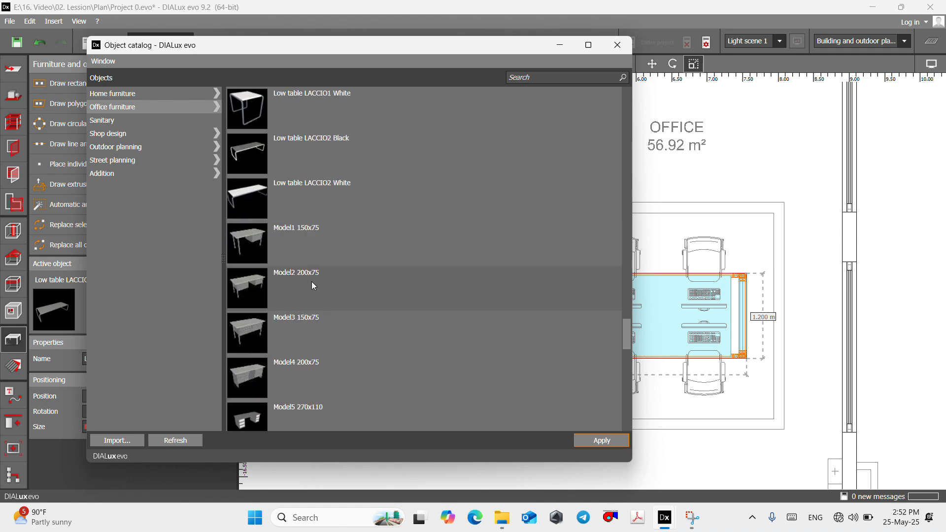
click(689, 213)
- Copy the meeting table's head chair and paste it at the leftmost seat on the upper side of the office table
scroll(516, 294, down, 8)
scroll(561, 172, up, 7)
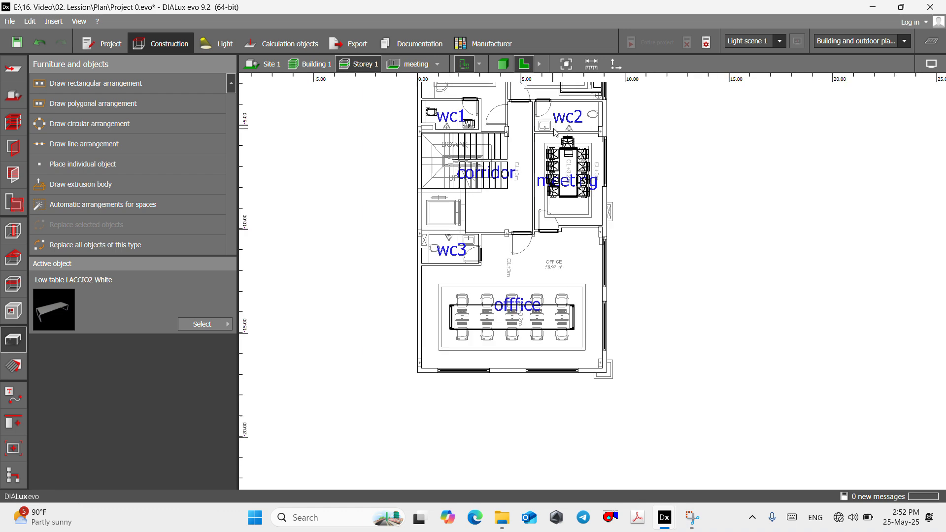
scroll(563, 178, down, 2)
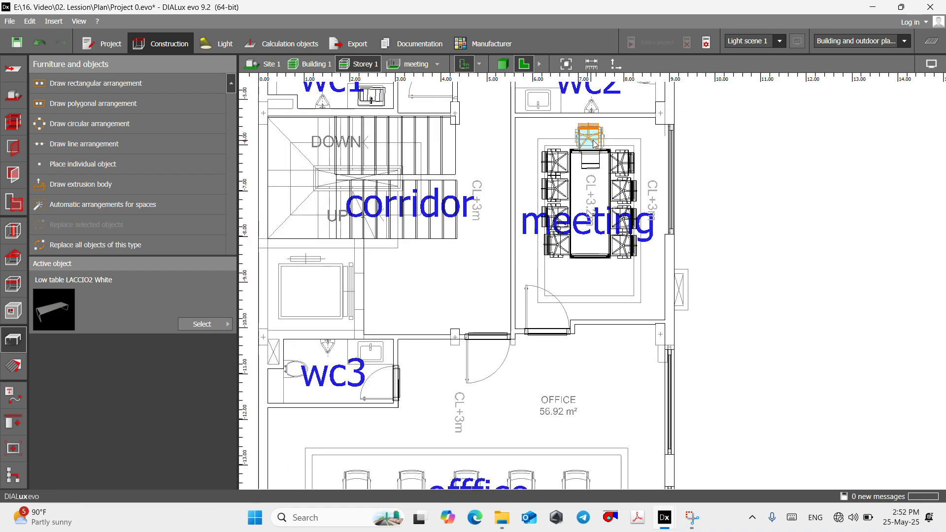
click(594, 142)
right_click(591, 137)
click(616, 265)
scroll(606, 209, down, 5)
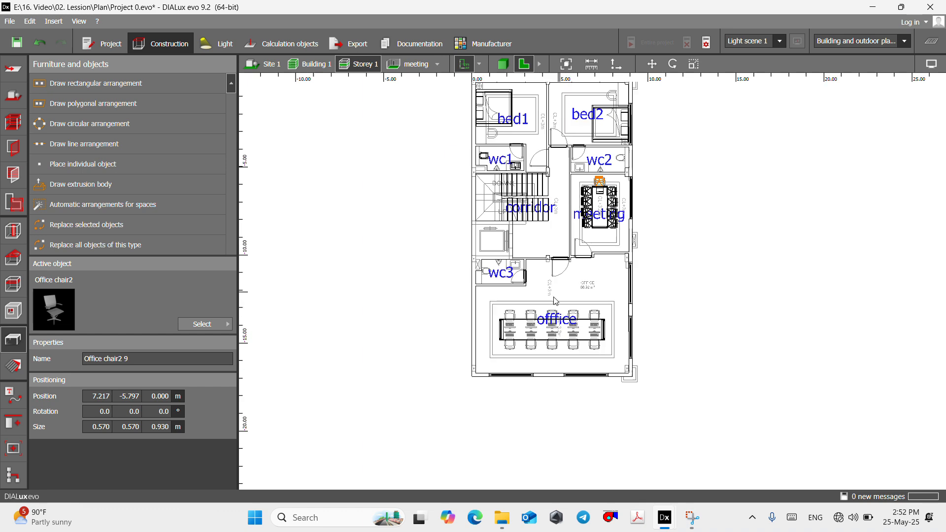
scroll(555, 300, up, 6)
right_click(524, 293)
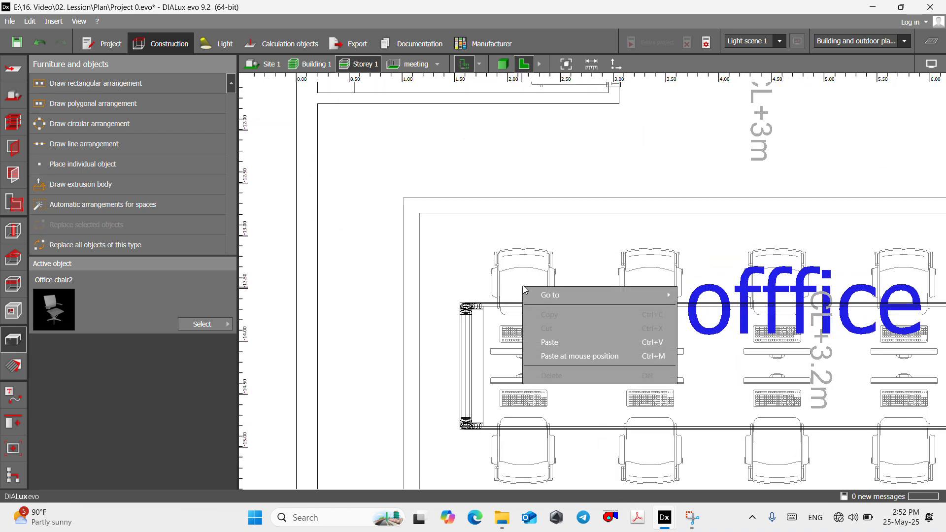
click(538, 355)
scroll(532, 299, up, 2)
scroll(532, 299, up, 1)
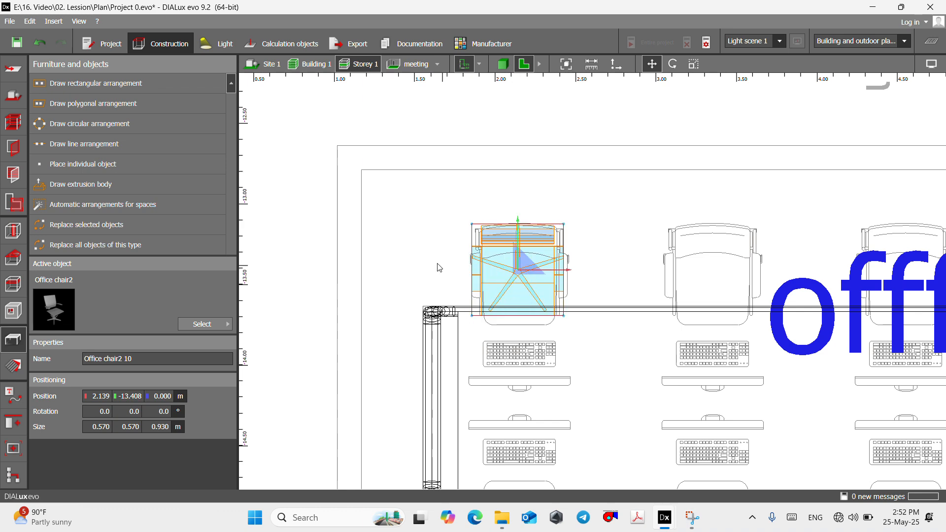
- Copy the first office chair and paste it at the second seat on the table's upper side
scroll(440, 268, down, 2)
right_click(464, 256)
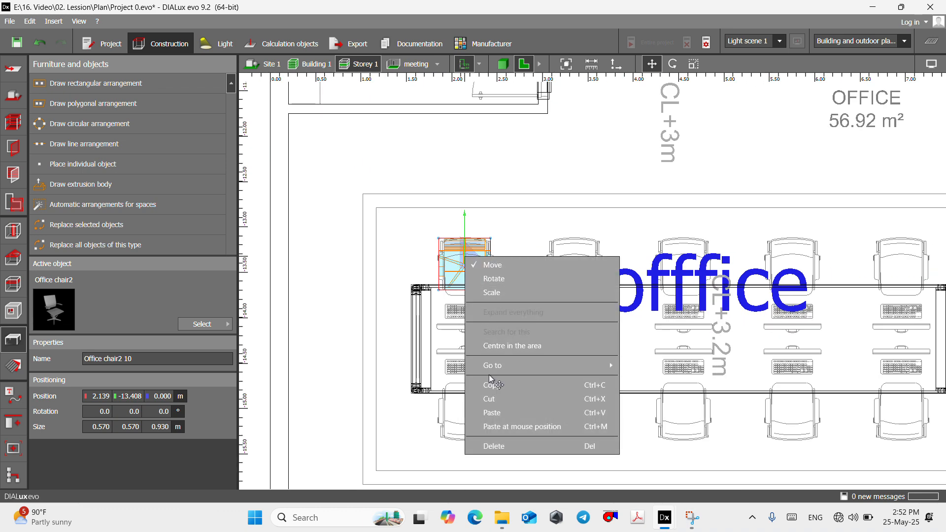
click(491, 384)
scroll(545, 276, up, 2)
right_click(564, 276)
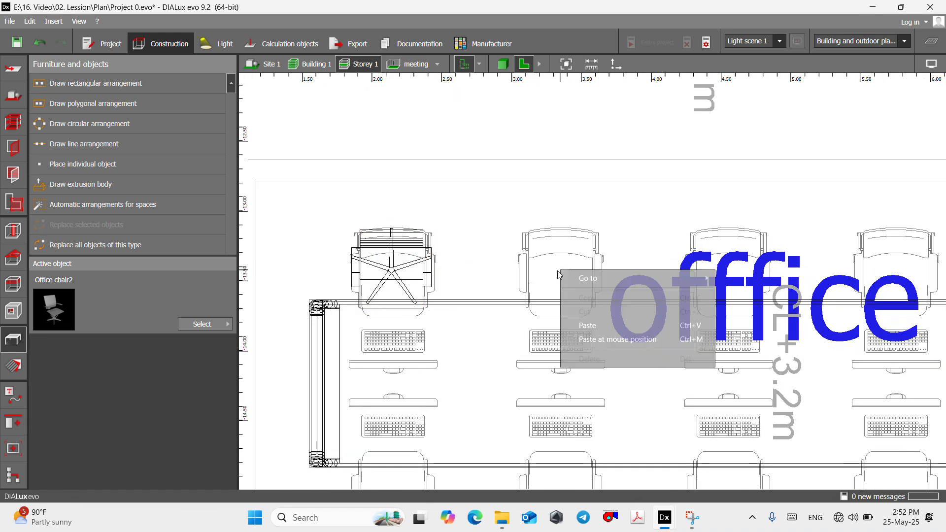
click(589, 324)
- Paste three more chairs at the third, fourth and fifth seats on the office table's upper side
scroll(337, 287, down, 2)
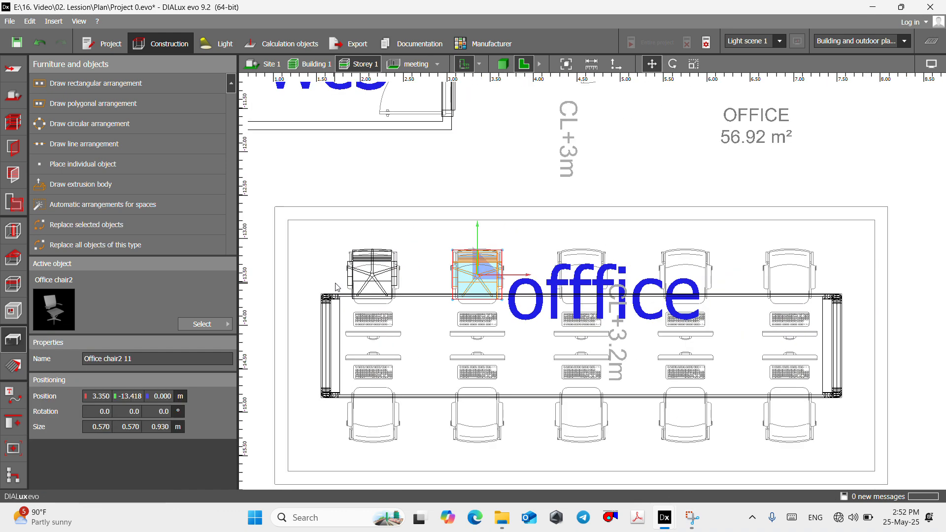
right_click(584, 277)
click(634, 347)
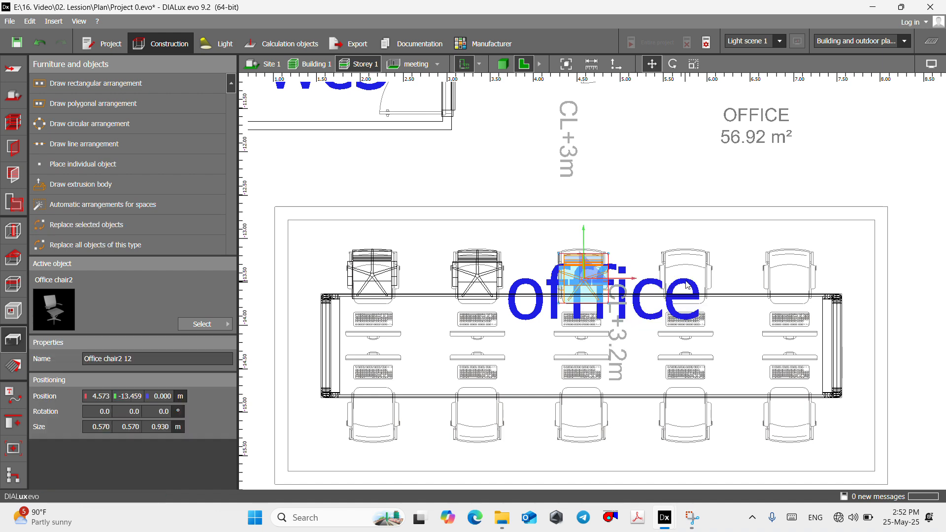
right_click(685, 274)
click(726, 341)
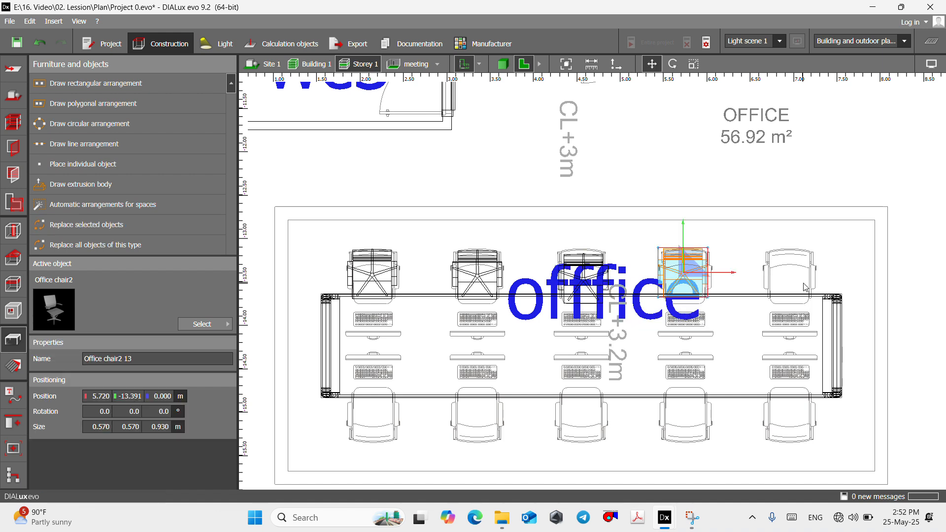
right_click(791, 275)
click(828, 341)
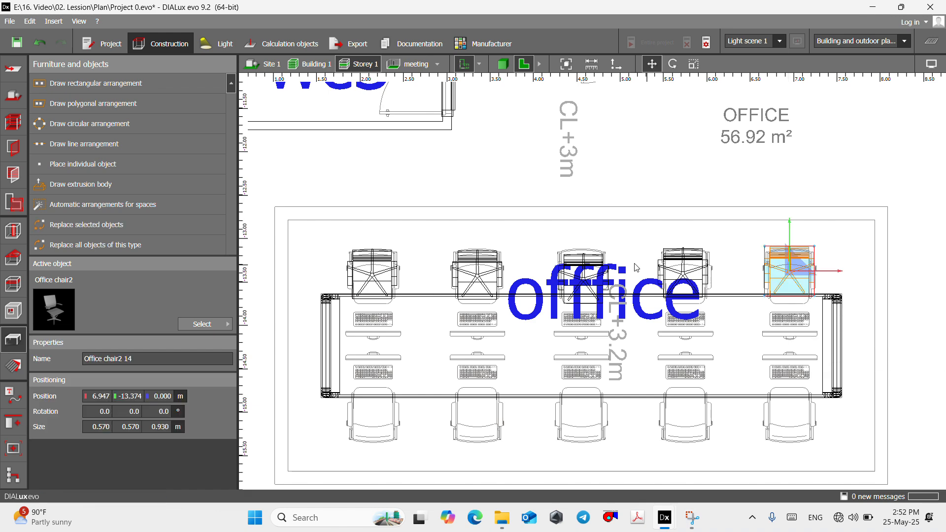
- Copy the five chairs on the office table's upper side and paste the row over the five seats on its lower side
scroll(314, 263, down, 2)
drag(320, 249, 673, 301)
drag(309, 265, 669, 260)
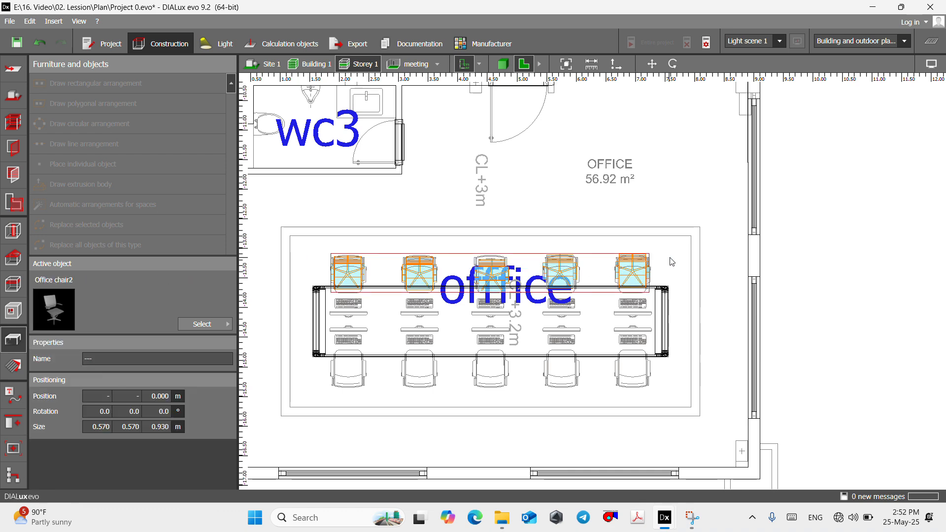
right_click(638, 277)
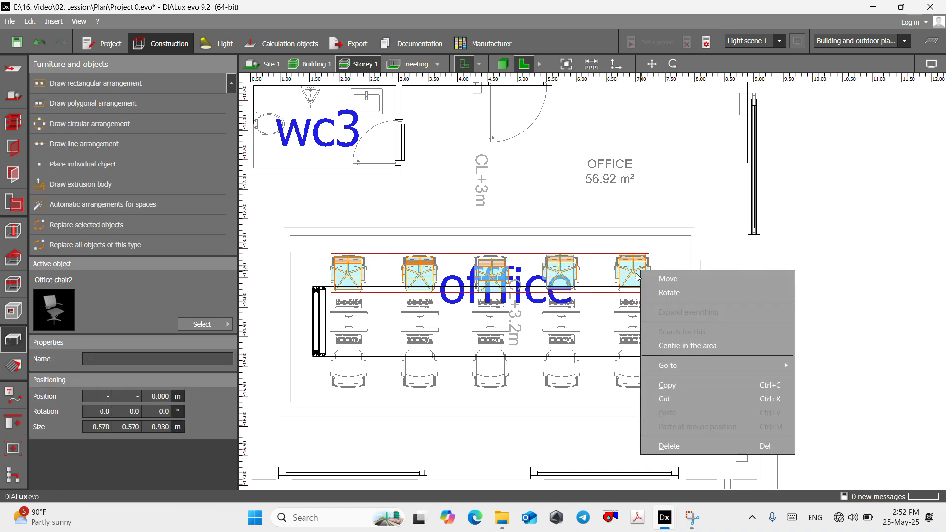
click(682, 385)
scroll(506, 344, up, 2)
right_click(518, 329)
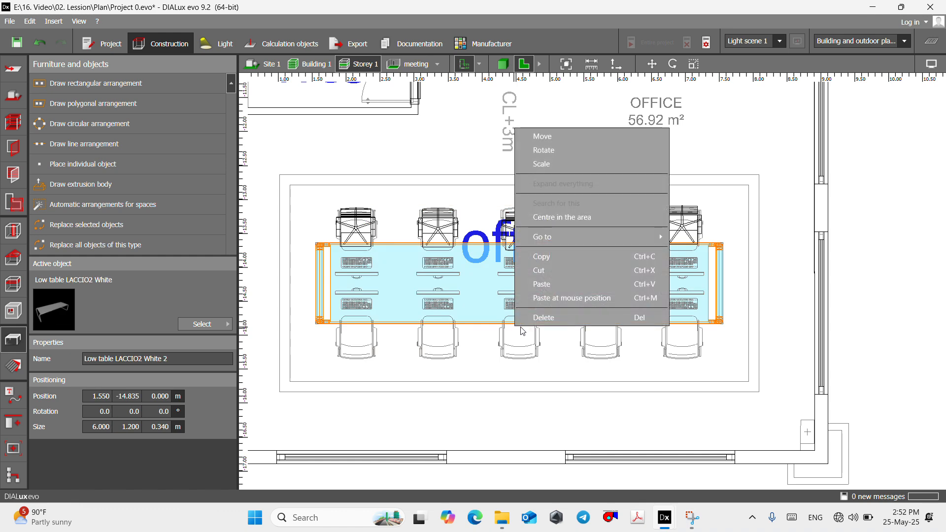
click(532, 320)
right_click(525, 345)
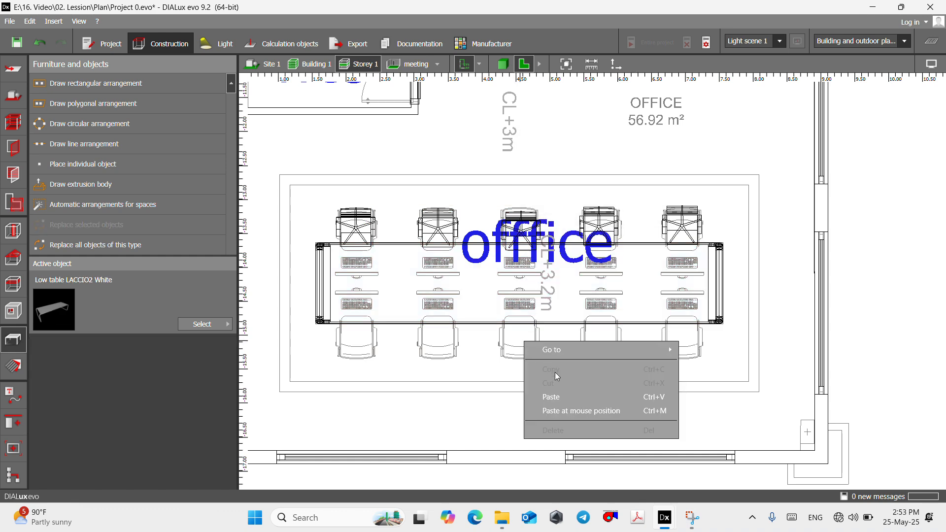
click(567, 410)
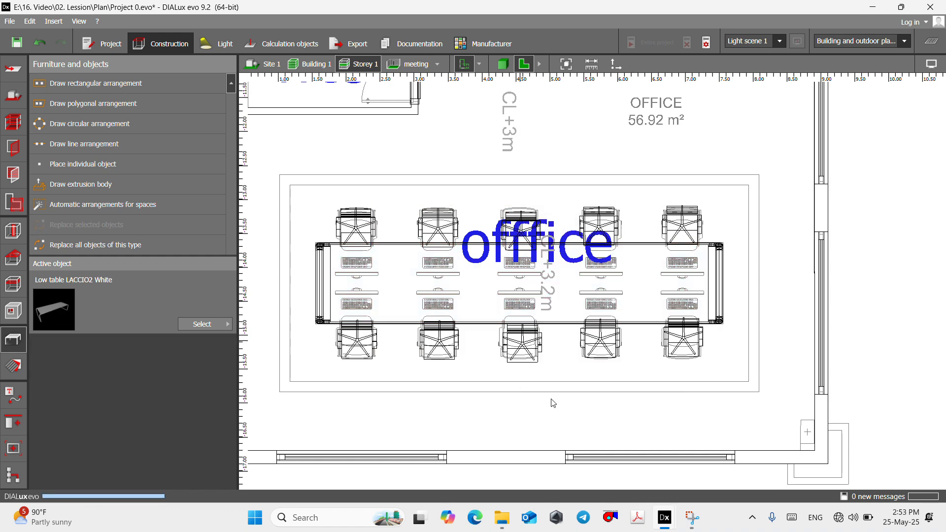
- Rotate the pasted lower row of chairs by 180° so they face the office table
right_click(518, 339)
click(548, 175)
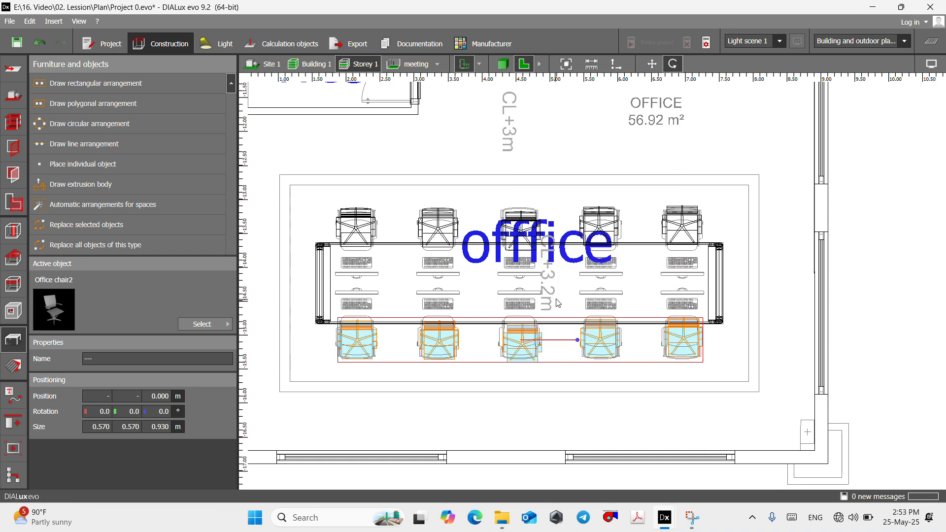
drag(577, 340, 362, 344)
scroll(531, 340, up, 3)
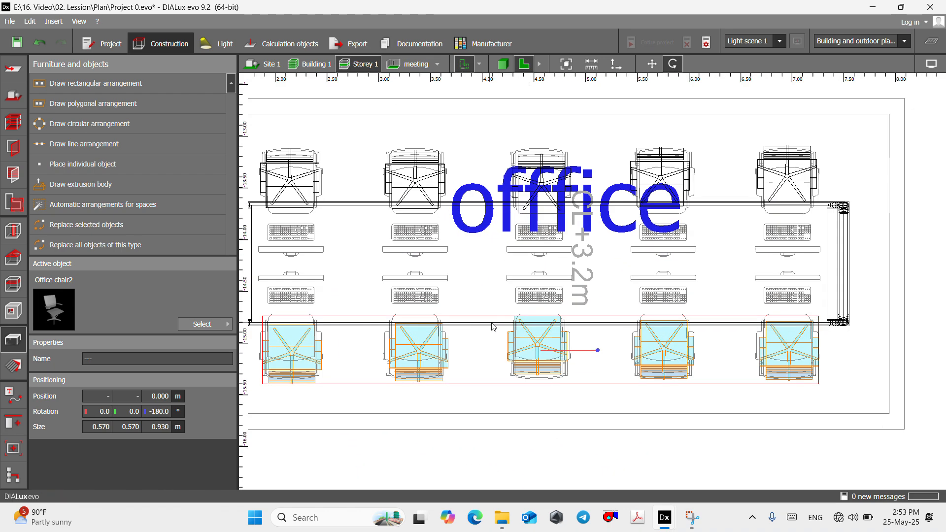
drag(548, 351, 586, 324)
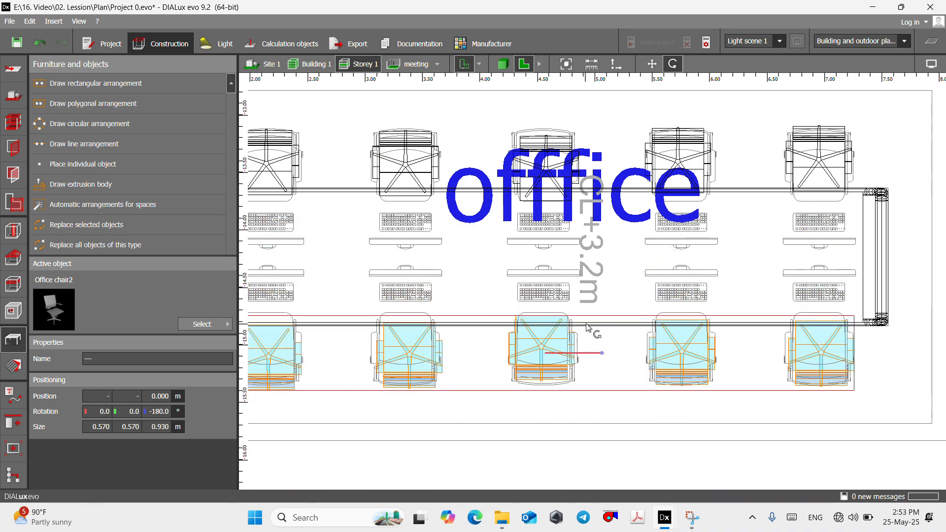
- Move the lower row of chairs slightly outward from the office table
right_click(542, 354)
click(571, 175)
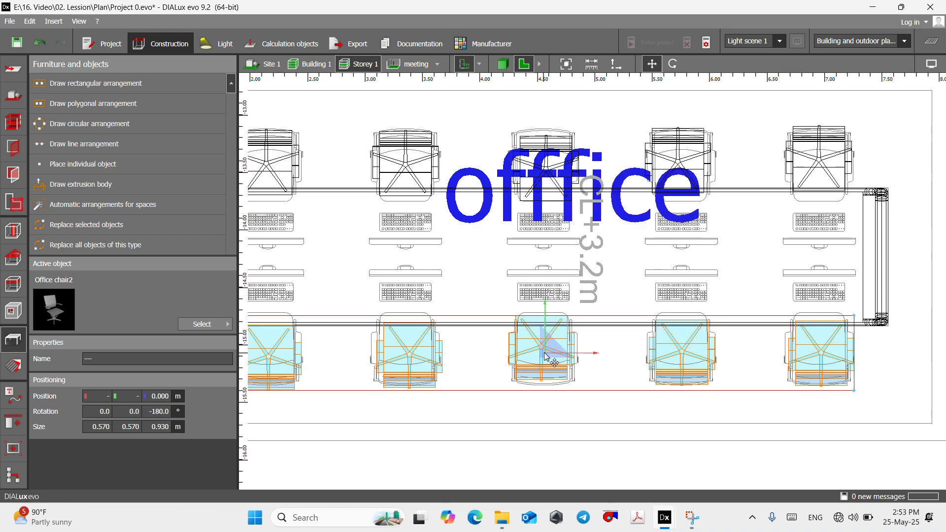
drag(544, 353, 541, 361)
scroll(547, 365, down, 4)
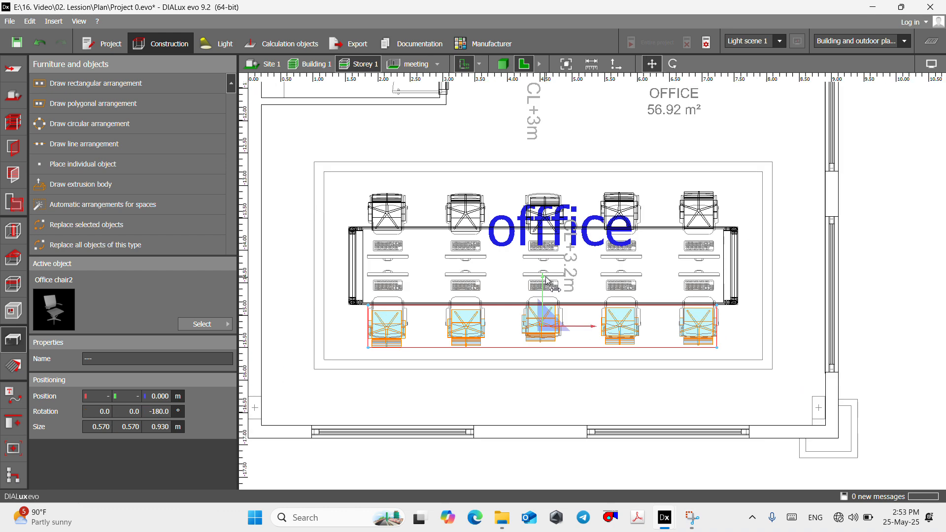
- Choose the TFT screen with keypad from the Office furniture catalog and place one at the leftmost seat on the table's upper side
scroll(522, 259, up, 5)
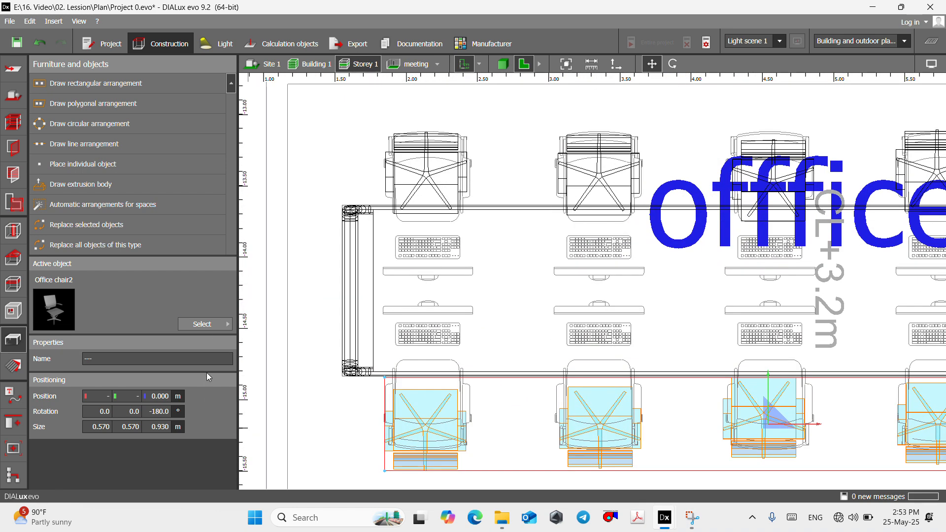
click(207, 325)
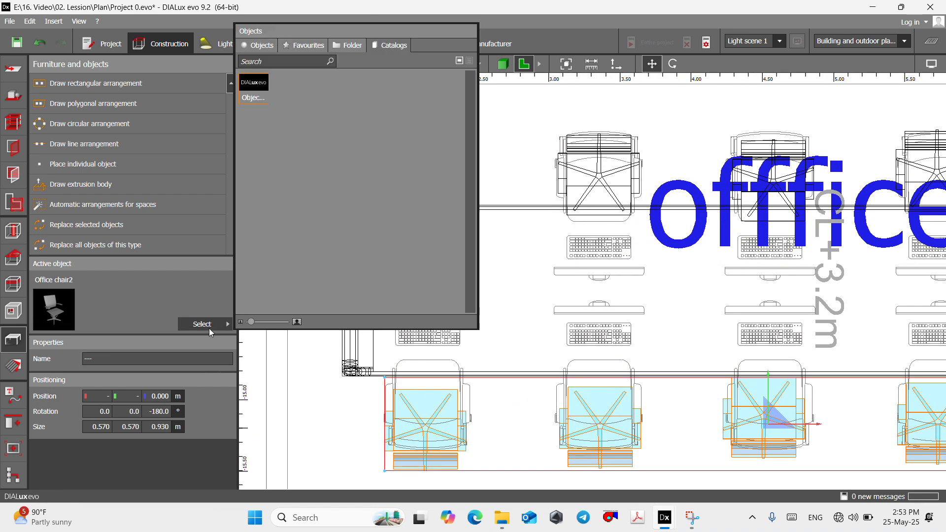
double_click(262, 93)
scroll(265, 282, down, 10)
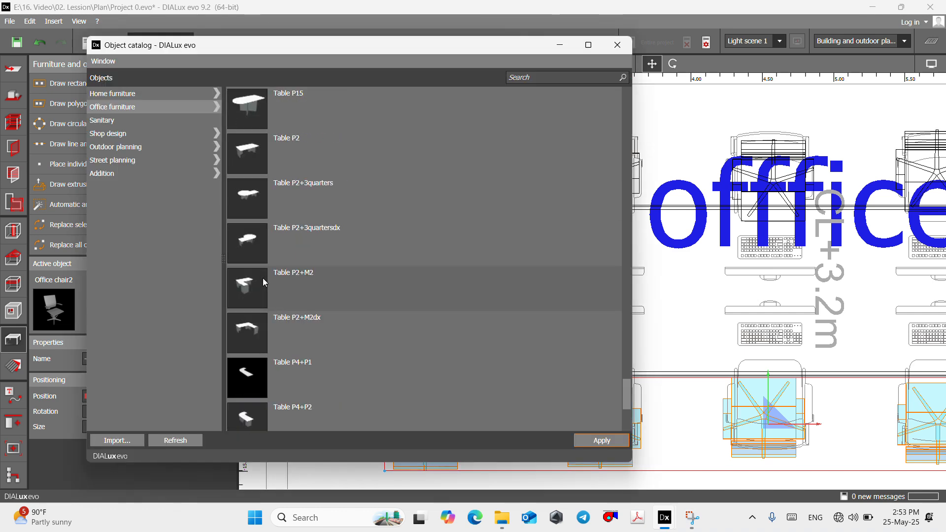
scroll(264, 283, up, 5)
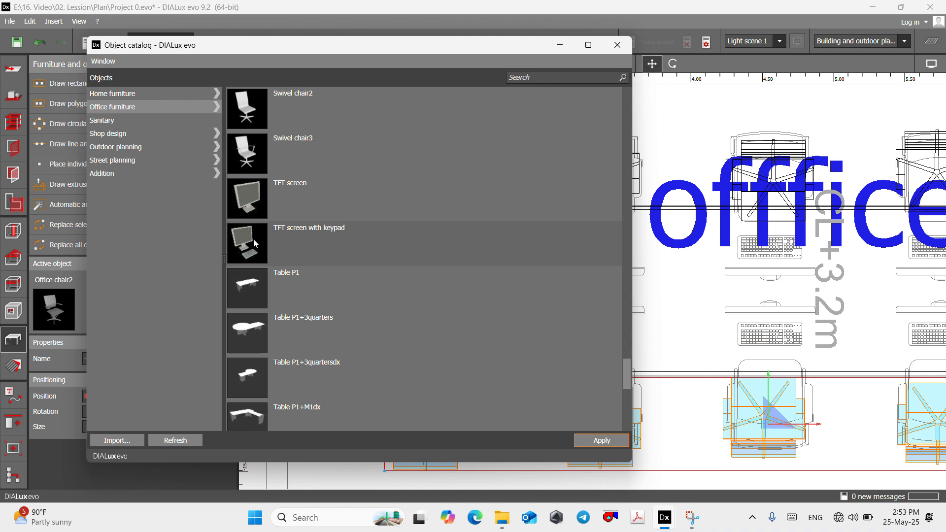
click(245, 233)
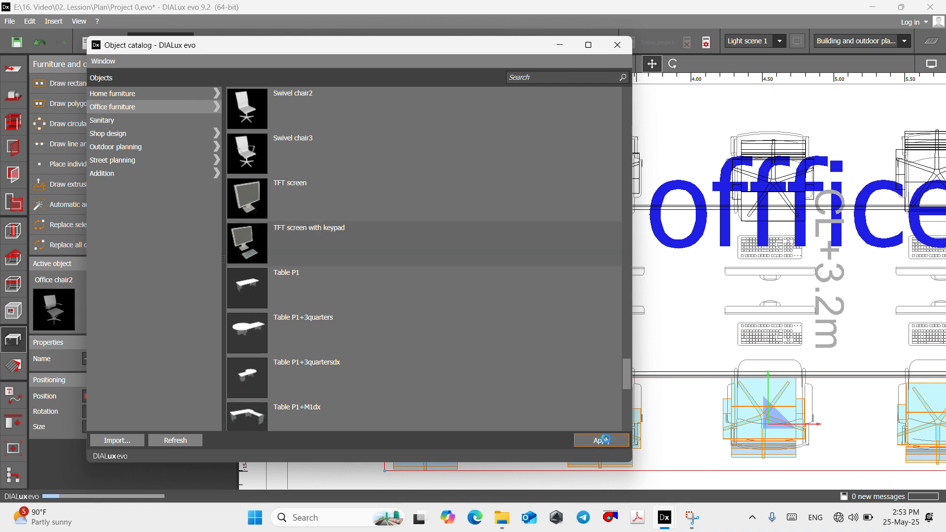
click(601, 440)
click(560, 45)
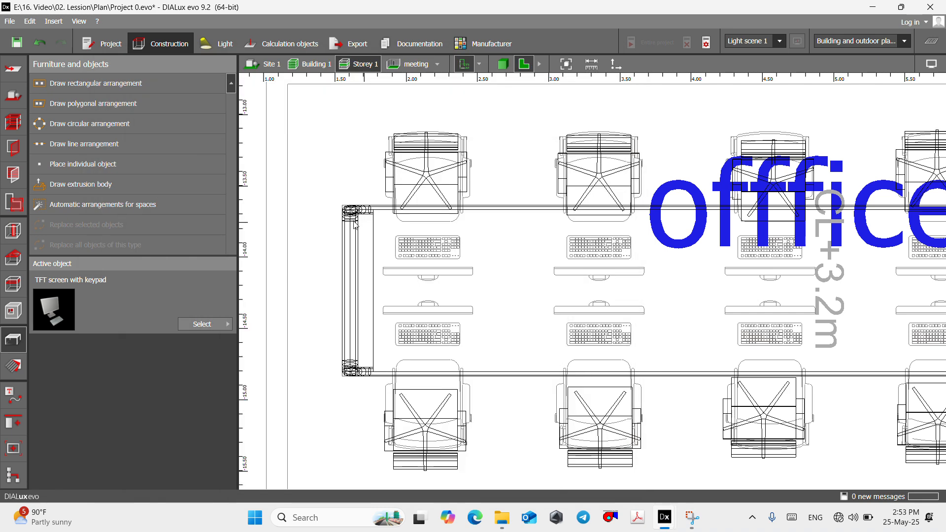
click(98, 166)
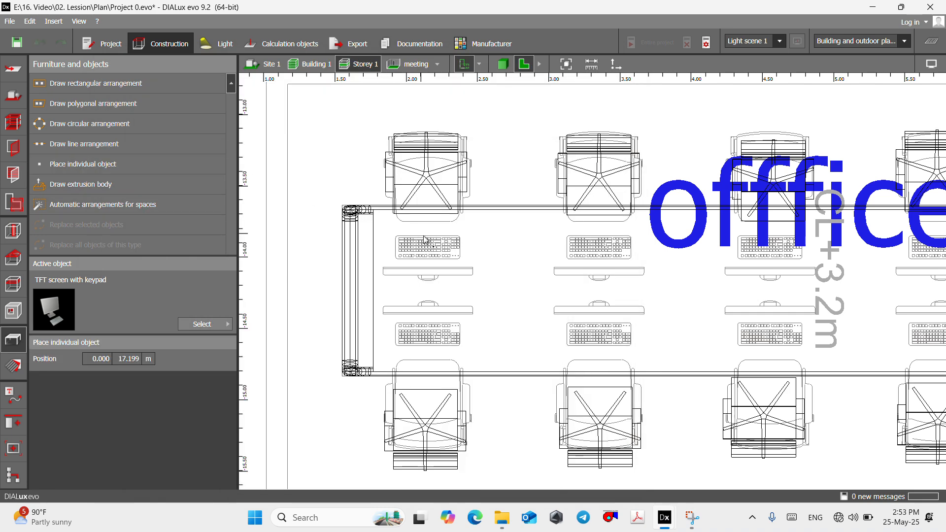
click(436, 260)
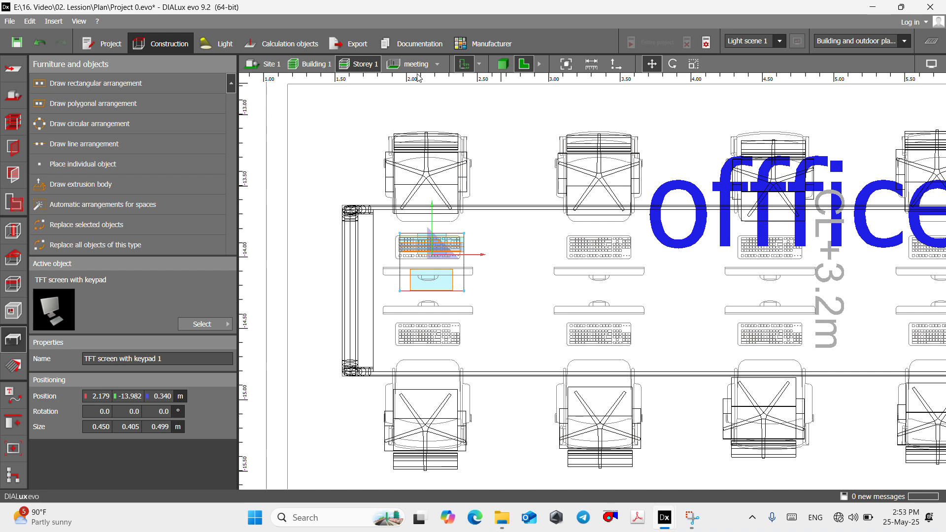
- Go to the offfice room and examine the orientation of the placed screen in the 3D view
scroll(487, 237, down, 3)
click(438, 65)
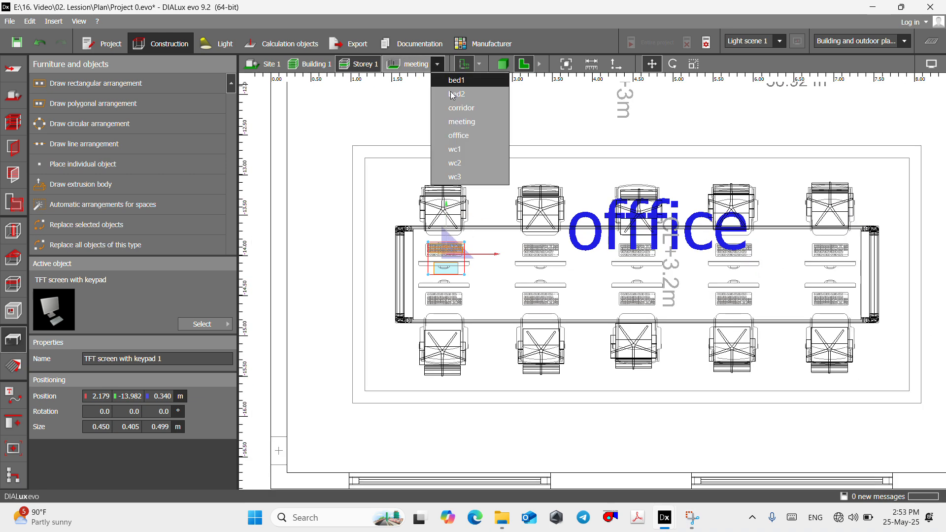
click(476, 135)
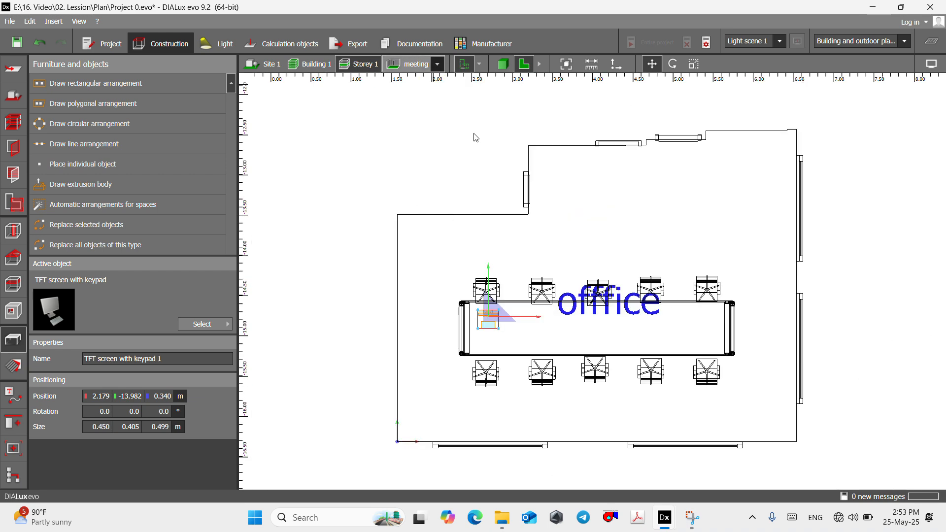
click(497, 63)
scroll(531, 362, up, 10)
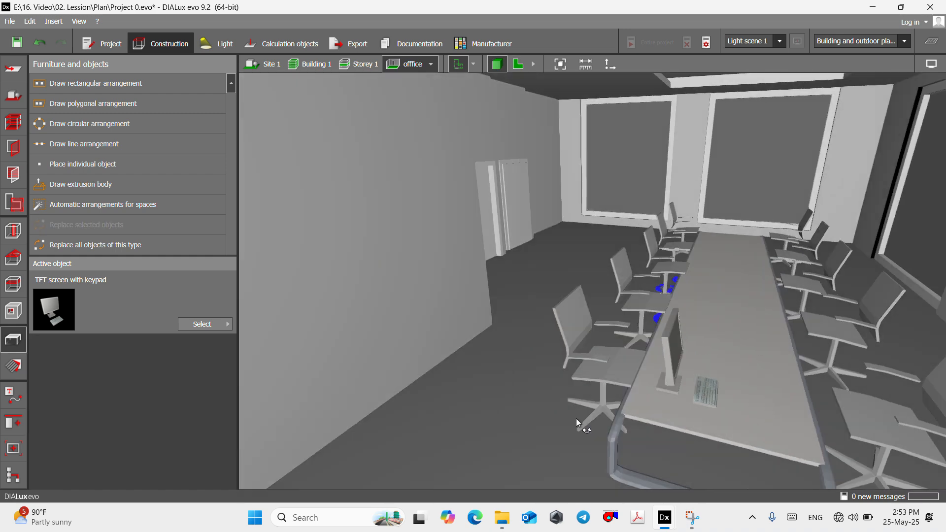
drag(578, 422, 591, 424)
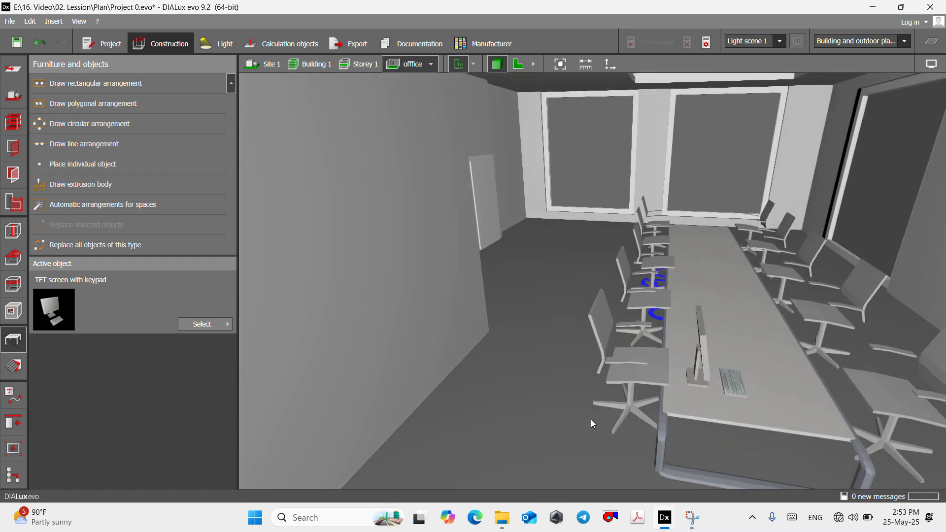
- Rotate the TFT screen with keypad by 180° in the floor plan, and return to the Storey 1 level
click(517, 64)
scroll(502, 310, up, 6)
click(501, 311)
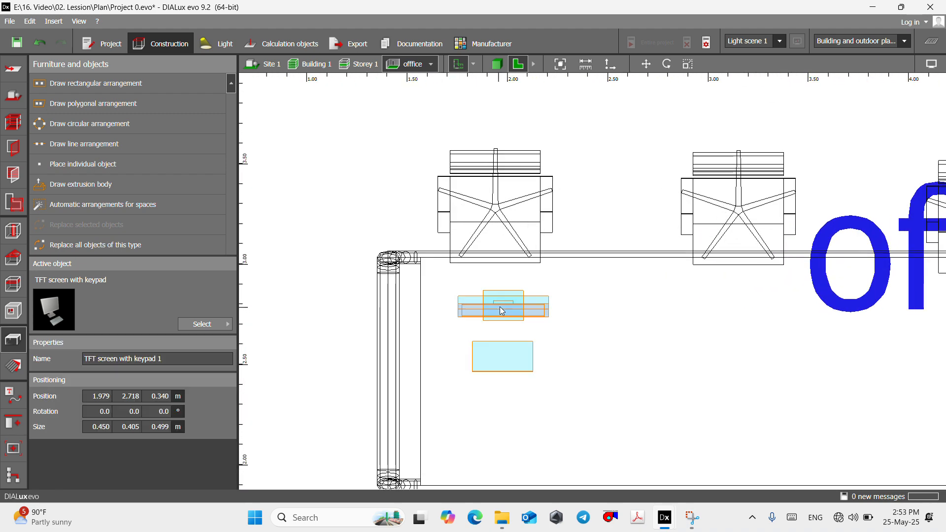
right_click(504, 312)
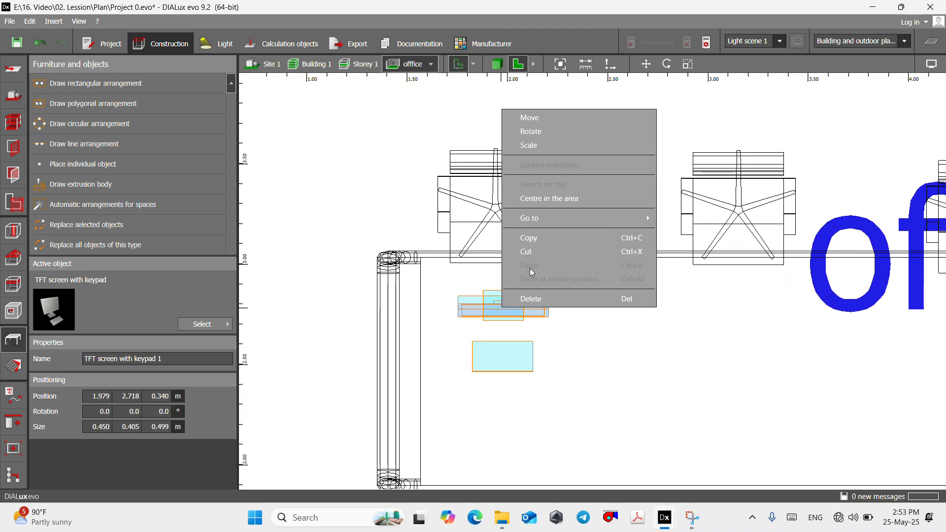
click(531, 132)
drag(556, 320, 365, 323)
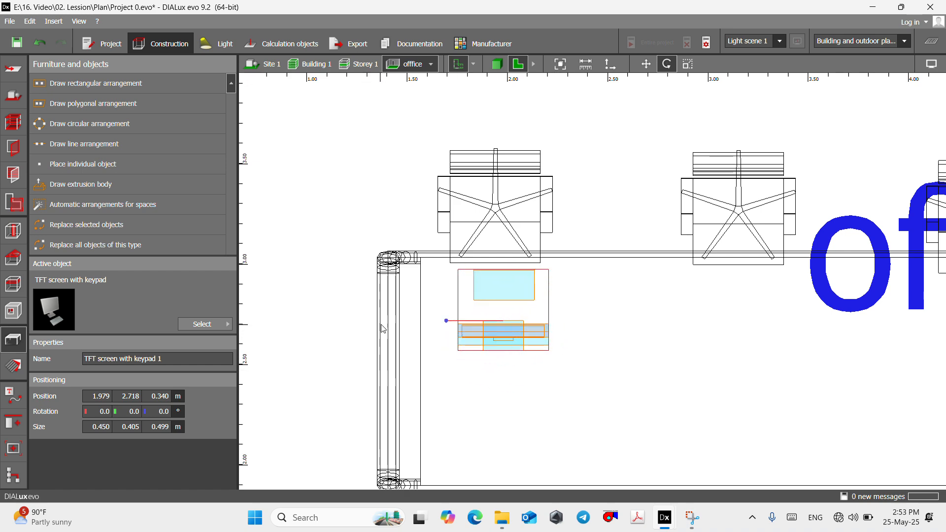
scroll(347, 274, up, 1)
scroll(346, 275, down, 2)
click(363, 68)
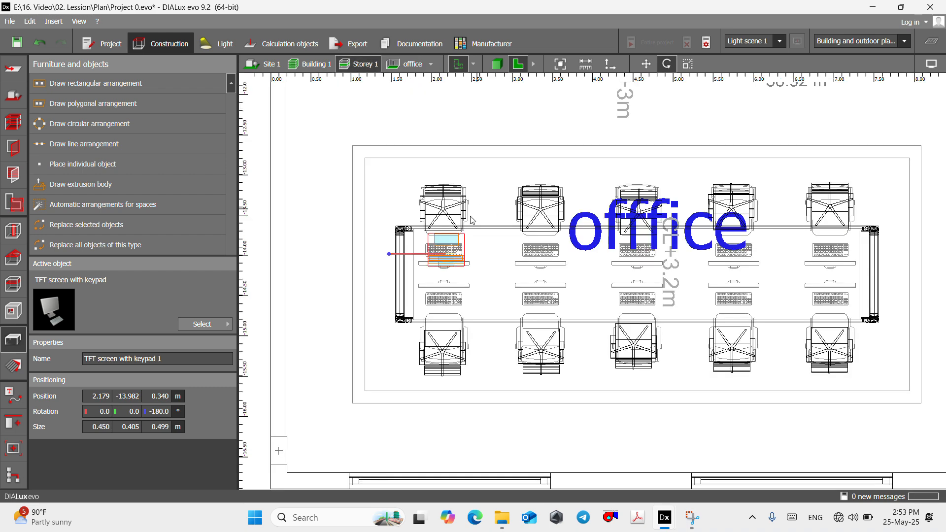
- Try to copy the rotated screen to the second seat on the table's upper side
scroll(453, 231, up, 3)
right_click(453, 232)
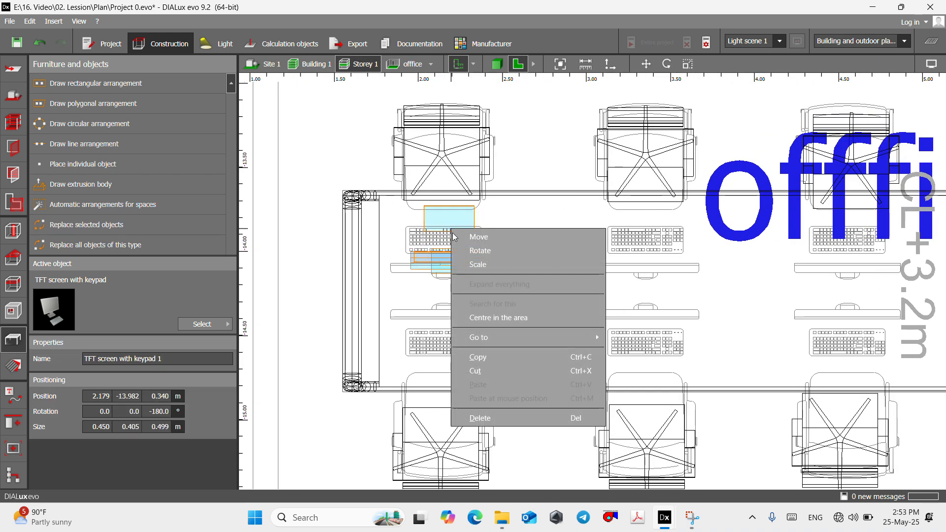
click(480, 357)
scroll(607, 245, down, 1)
right_click(580, 262)
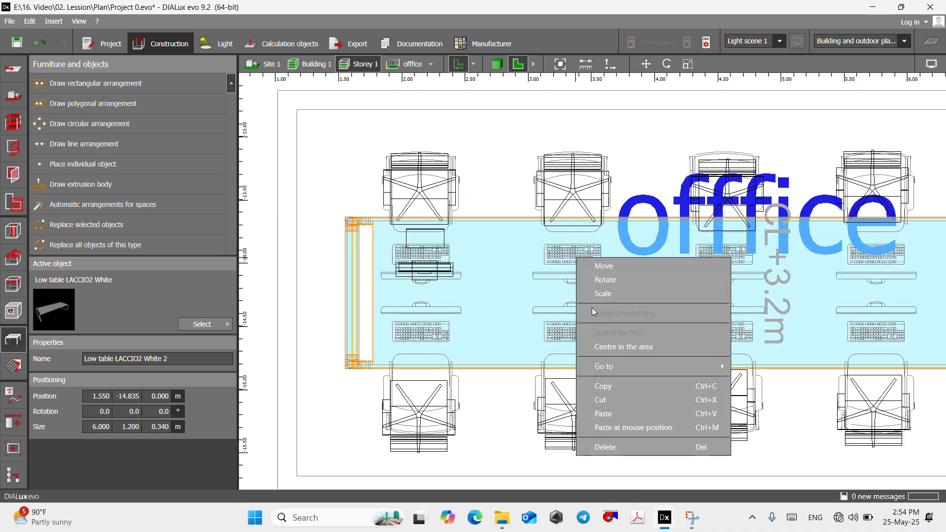
scroll(577, 259, up, 4)
right_click(576, 260)
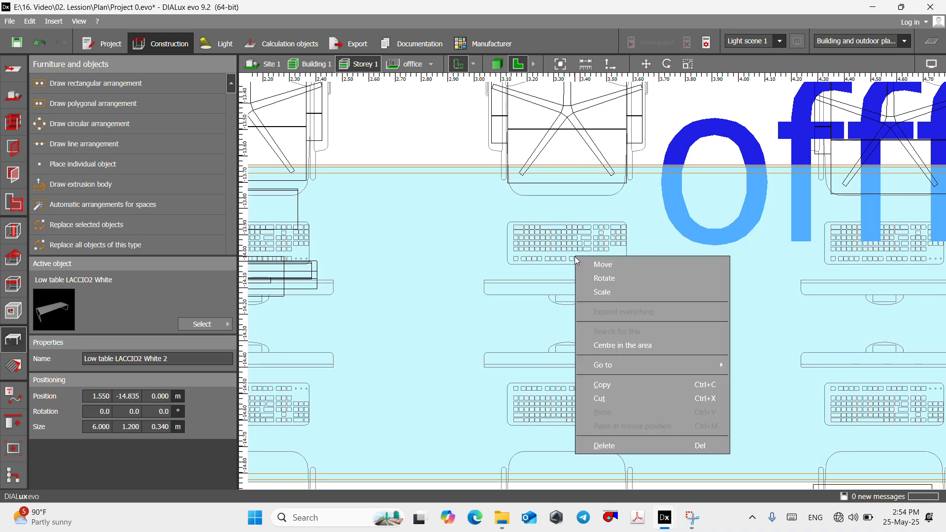
click(568, 261)
scroll(567, 260, down, 2)
click(391, 220)
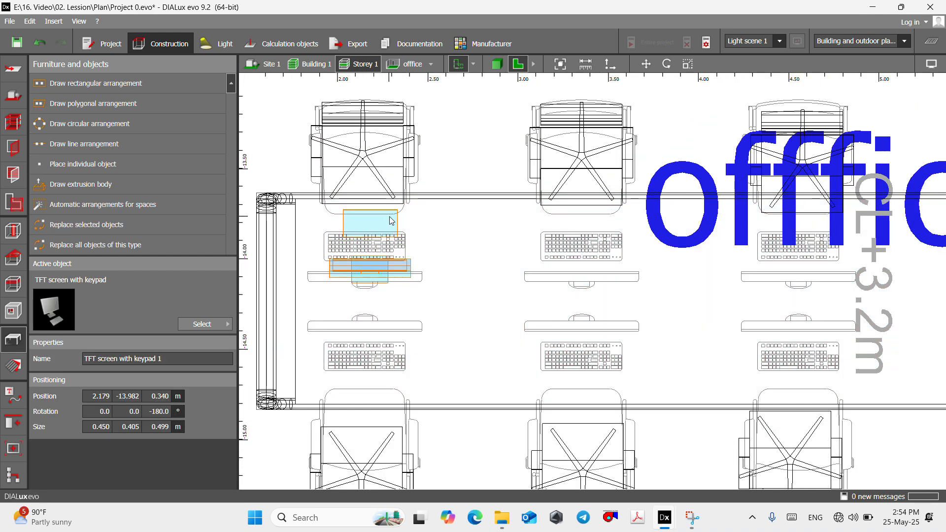
right_click(377, 269)
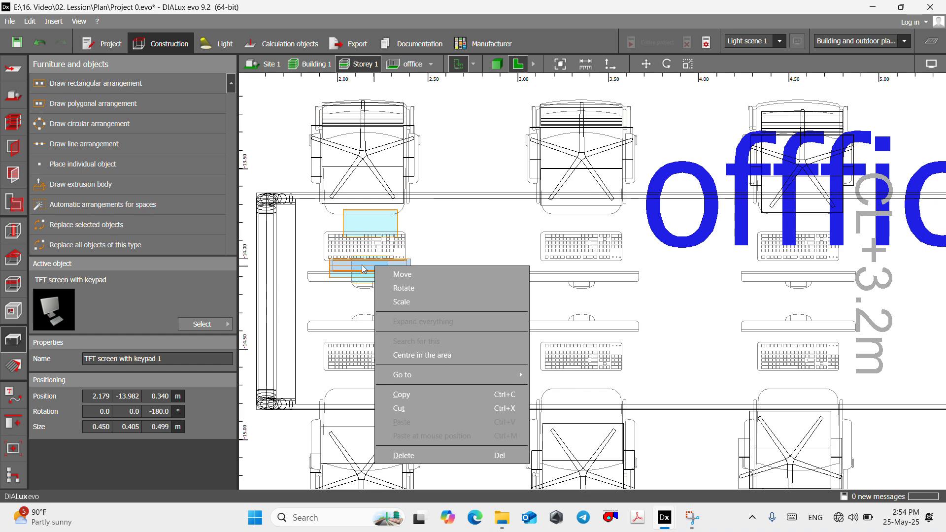
click(416, 256)
click(564, 254)
scroll(564, 255, down, 3)
scroll(431, 261, up, 7)
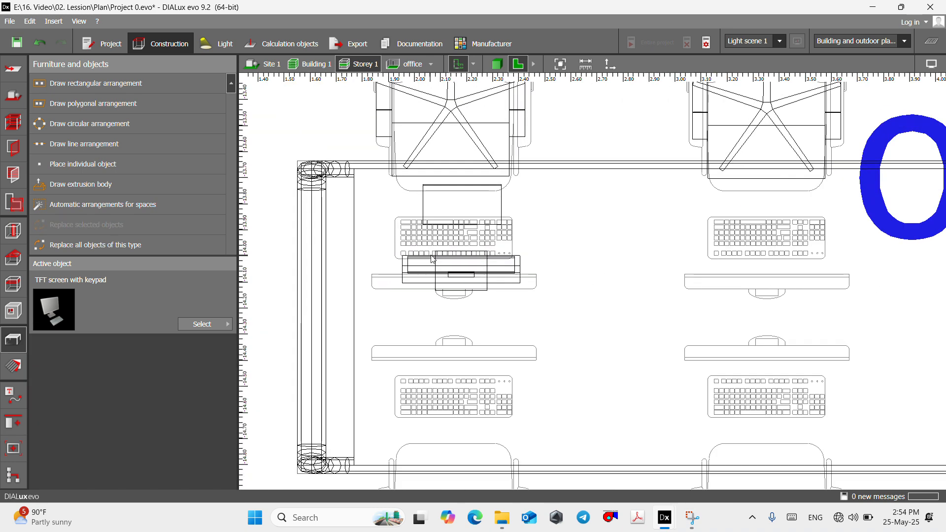
- Decline the save reminder and copy the leftmost TFT screen to the table's second upper seat, at about X 3.37, Y -14.03 m
click(430, 265)
right_click(434, 259)
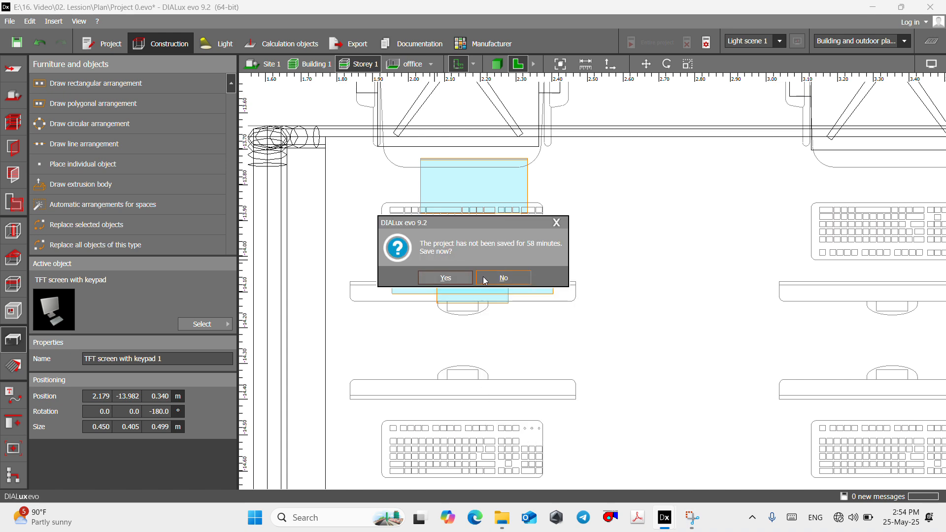
click(484, 279)
scroll(454, 270, up, 2)
right_click(454, 270)
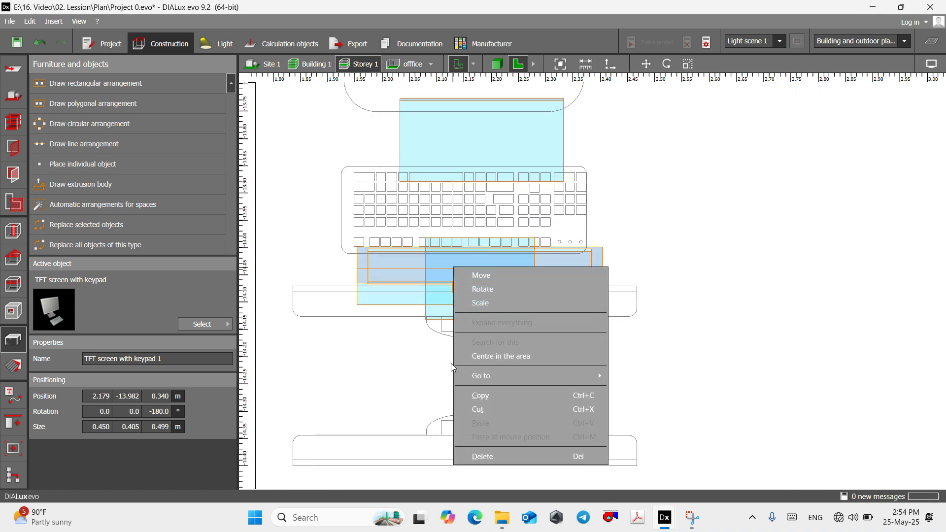
click(480, 396)
scroll(332, 173, down, 5)
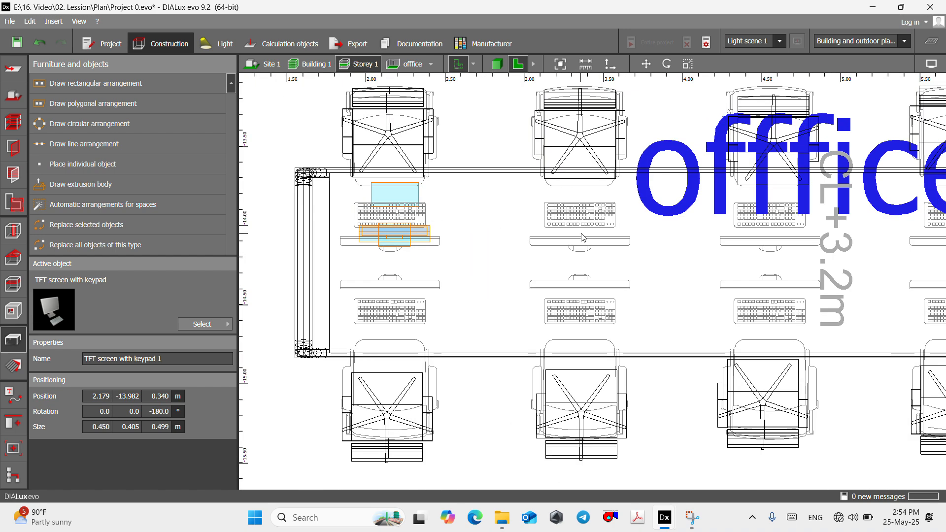
scroll(583, 238, up, 1)
click(585, 220)
right_click(584, 219)
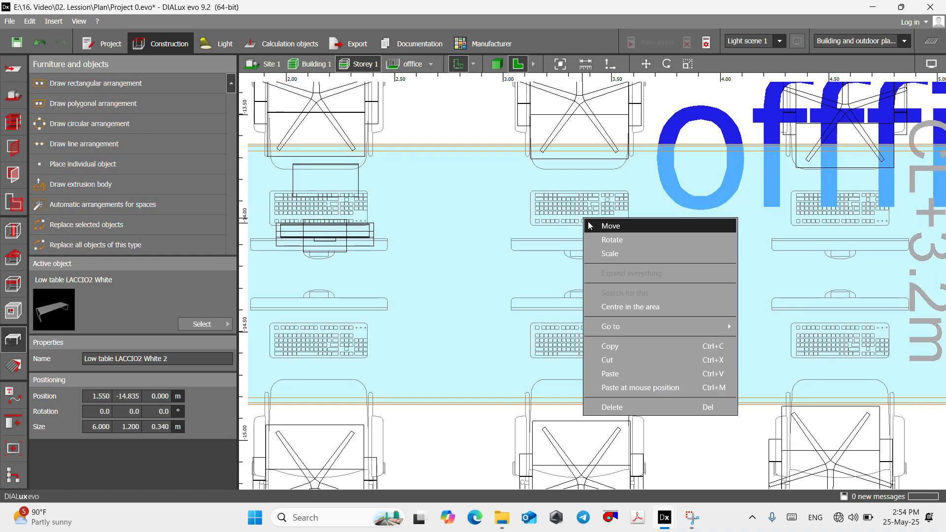
click(616, 375)
- Place another copy of the TFT screen with keypad at the third upper seat, at about X 4.56, Y -14.00 m
scroll(551, 236, down, 3)
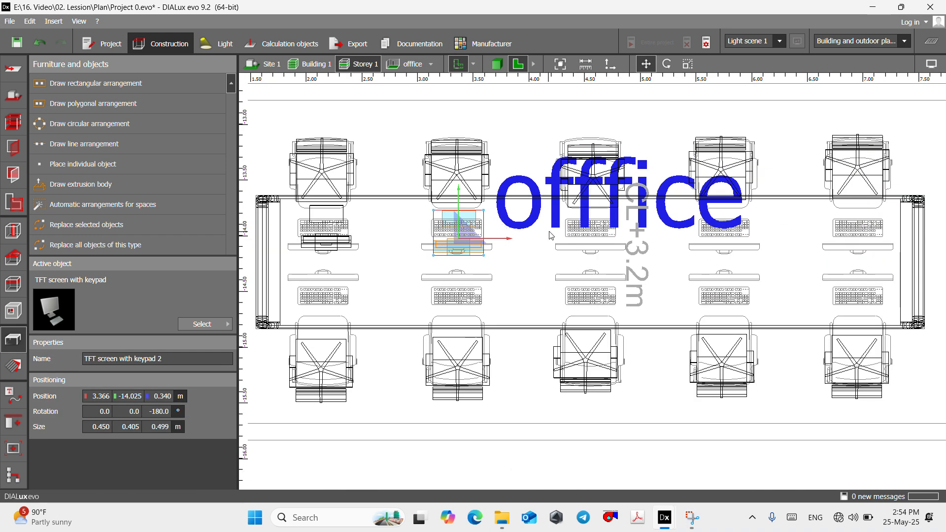
right_click(593, 238)
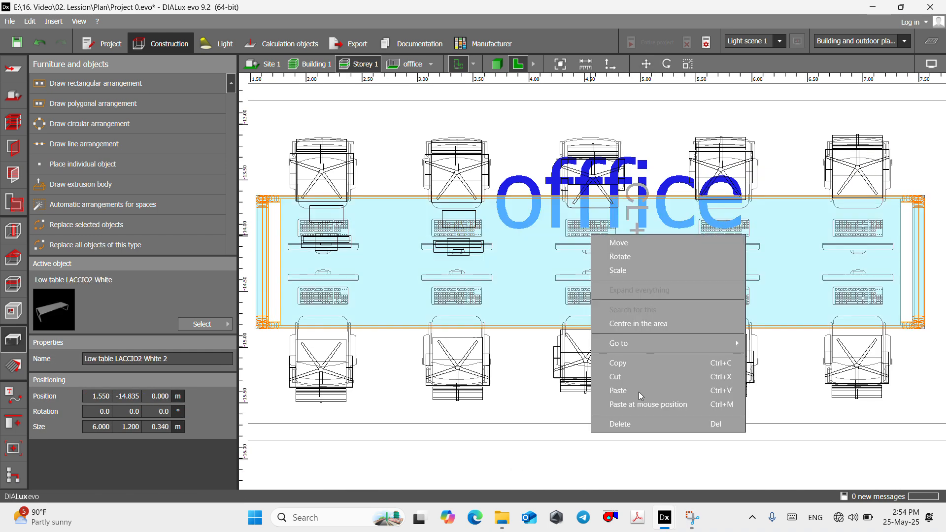
click(616, 392)
drag(319, 227, 539, 241)
click(330, 217)
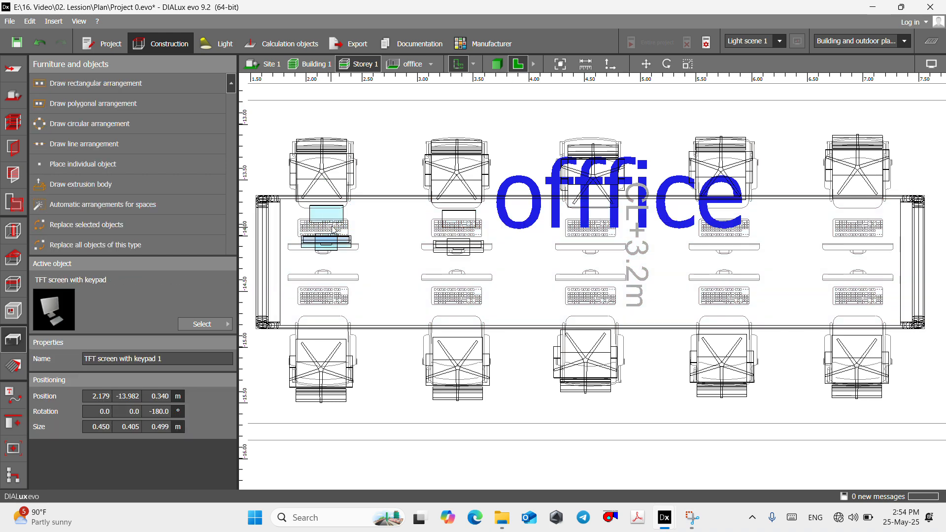
right_click(332, 221)
click(348, 220)
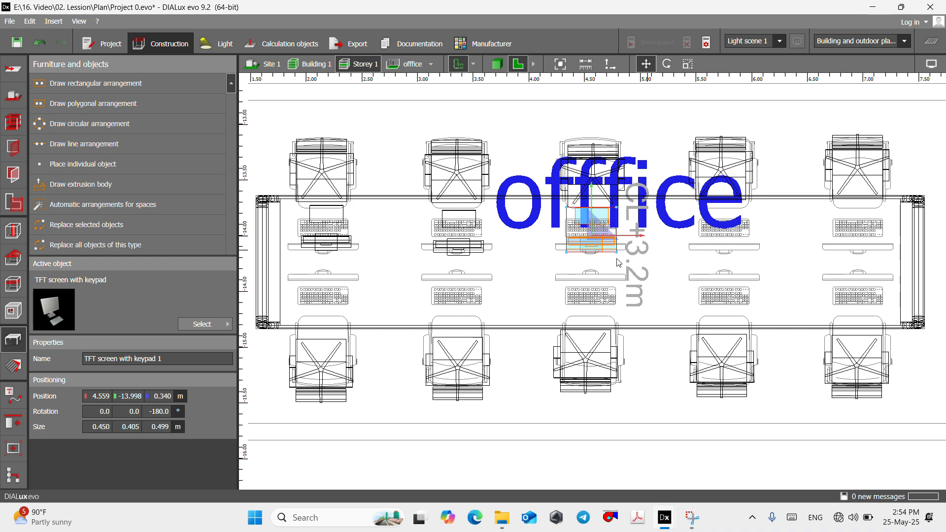
scroll(617, 262, down, 2)
click(590, 128)
- Examine the position and orientation of the three TFT screens on the office table in the 3D view
click(498, 65)
scroll(561, 271, down, 3)
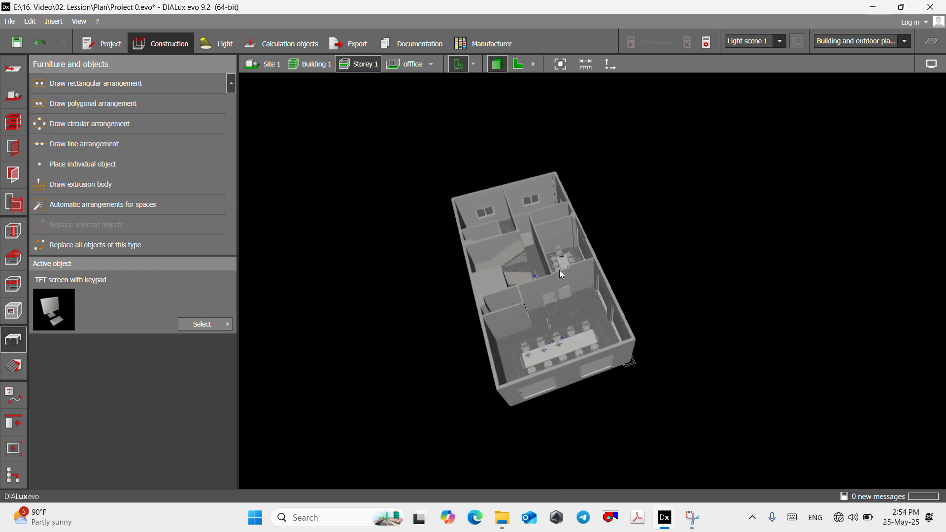
scroll(581, 371, up, 10)
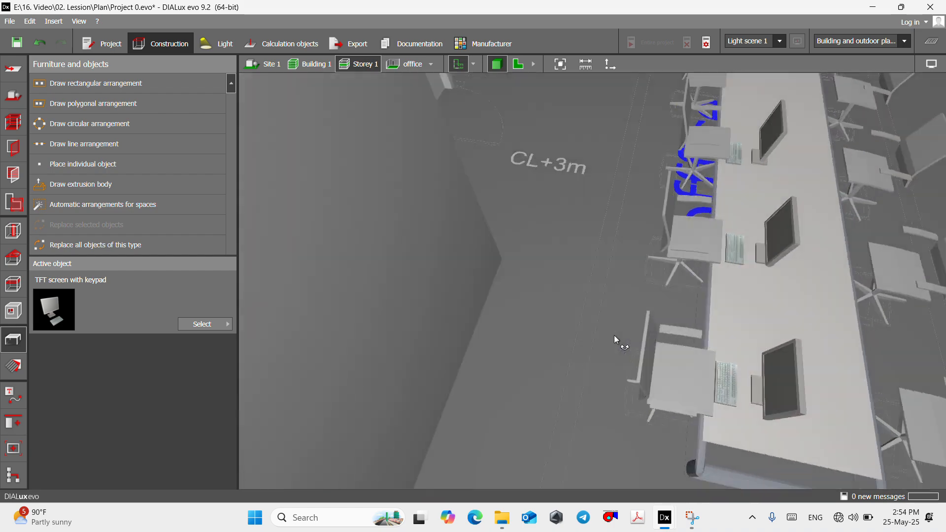
scroll(525, 315, down, 5)
right_drag(614, 335, 703, 312)
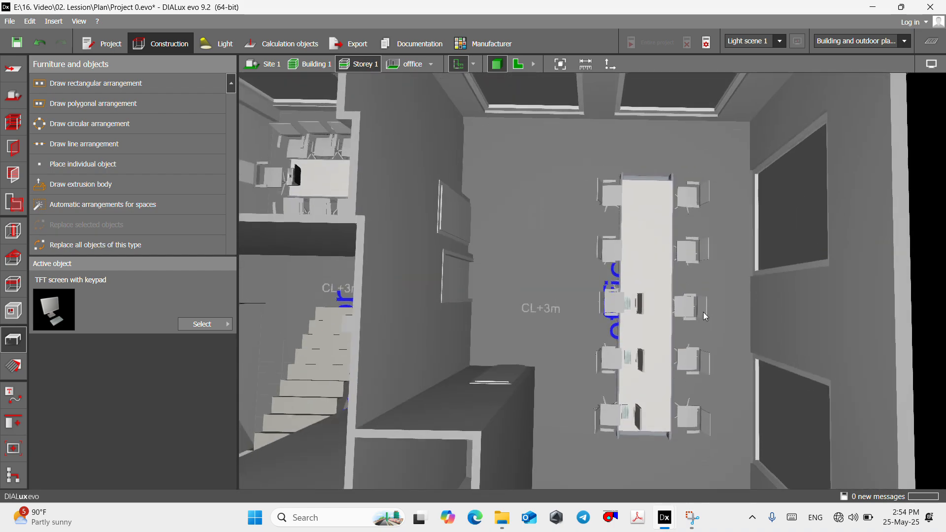
scroll(657, 336, up, 4)
right_drag(653, 335, 727, 324)
scroll(677, 323, down, 5)
scroll(696, 300, up, 8)
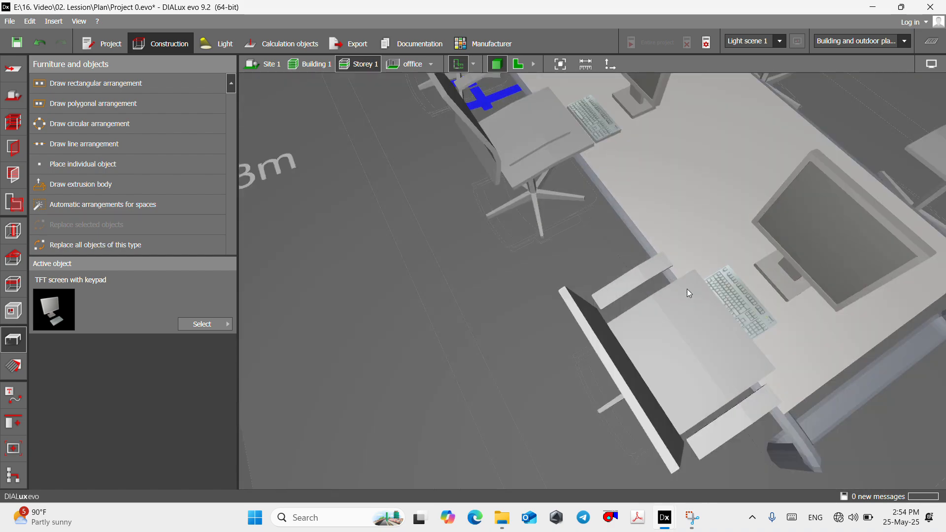
scroll(531, 328, down, 6)
- Return to the floor plan and review the furniture layout across all rooms of Storey 1
click(520, 68)
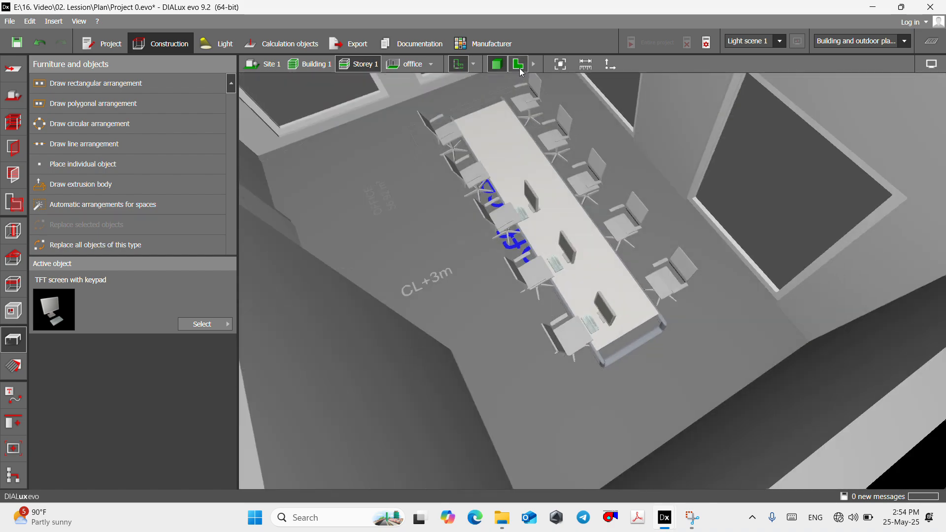
scroll(524, 241, up, 2)
scroll(541, 268, down, 8)
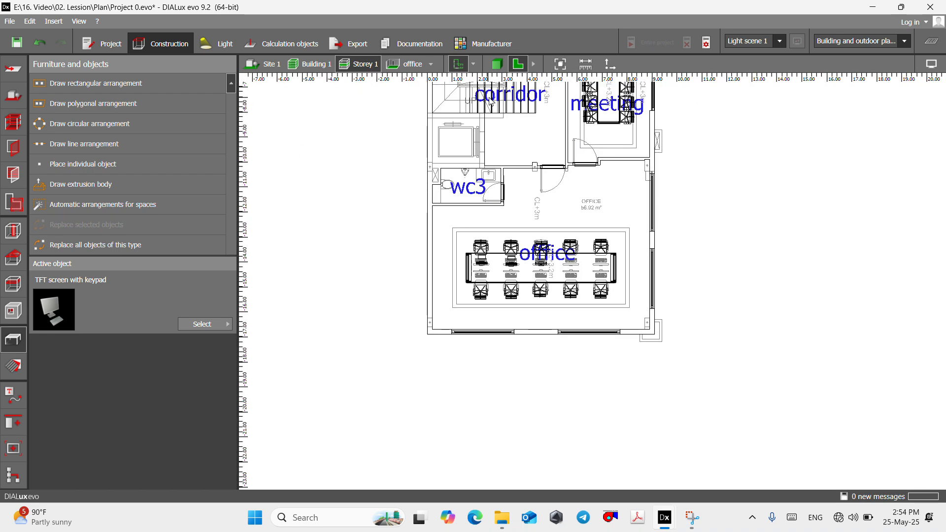
scroll(575, 272, down, 6)
middle_drag(574, 172, 572, 194)
scroll(571, 196, up, 6)
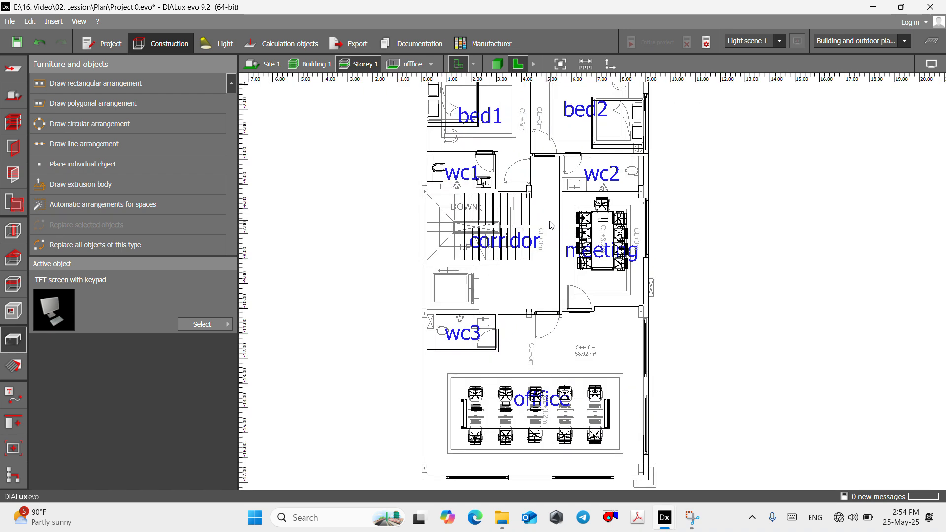
scroll(513, 273, down, 3)
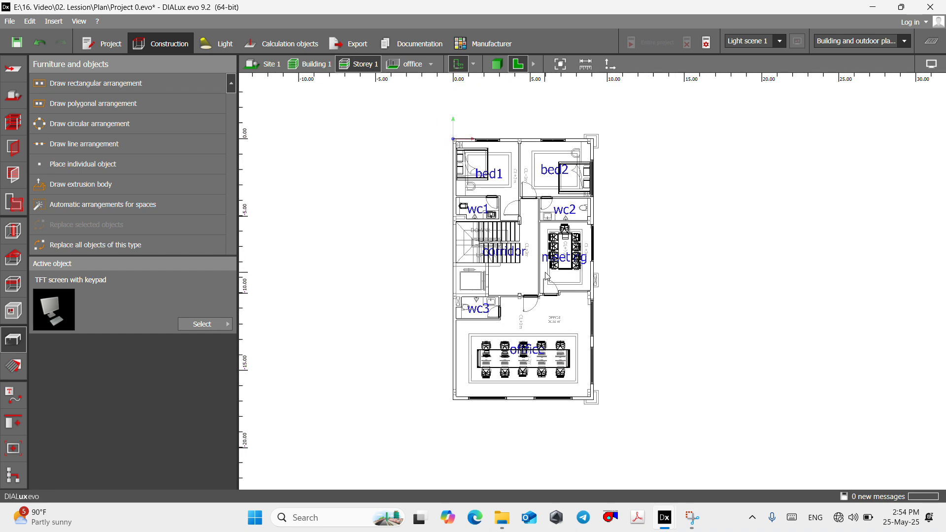